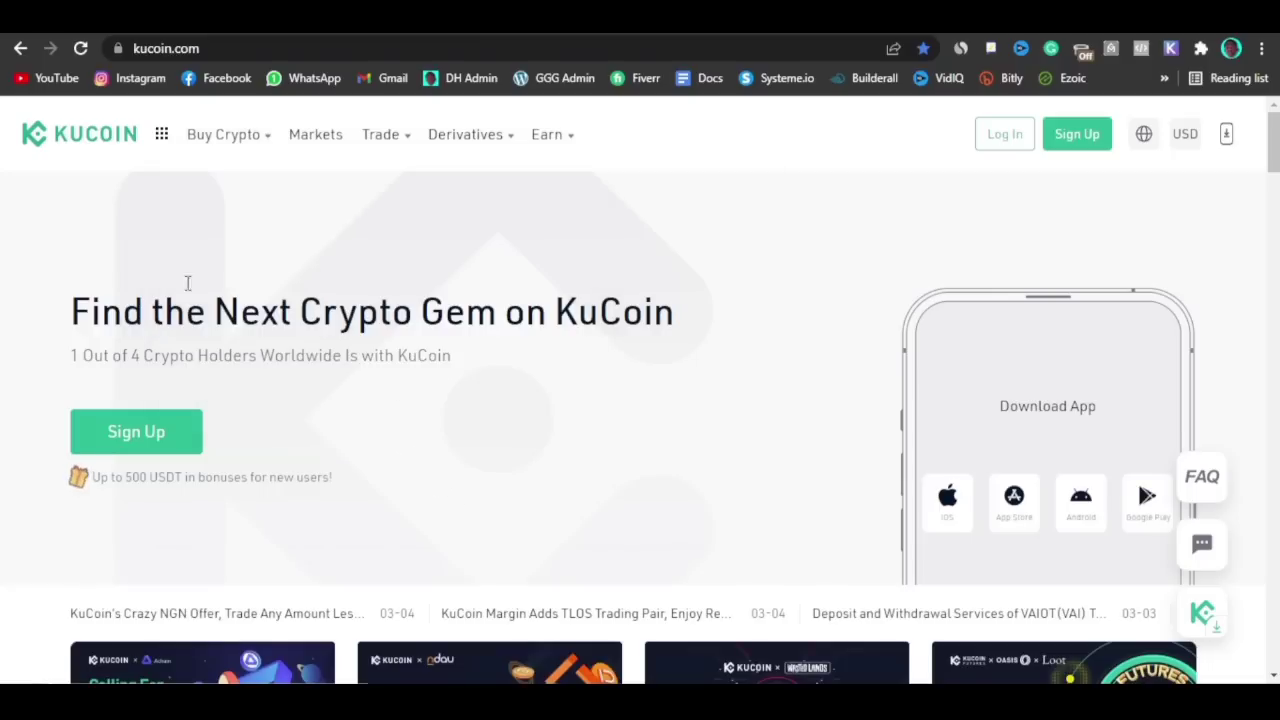
# Scroll down and back up the kucoin.com homepage to review its offers and sections
pyautogui.scroll(-3, 380, 376)
pyautogui.scroll(1, 383, 381)
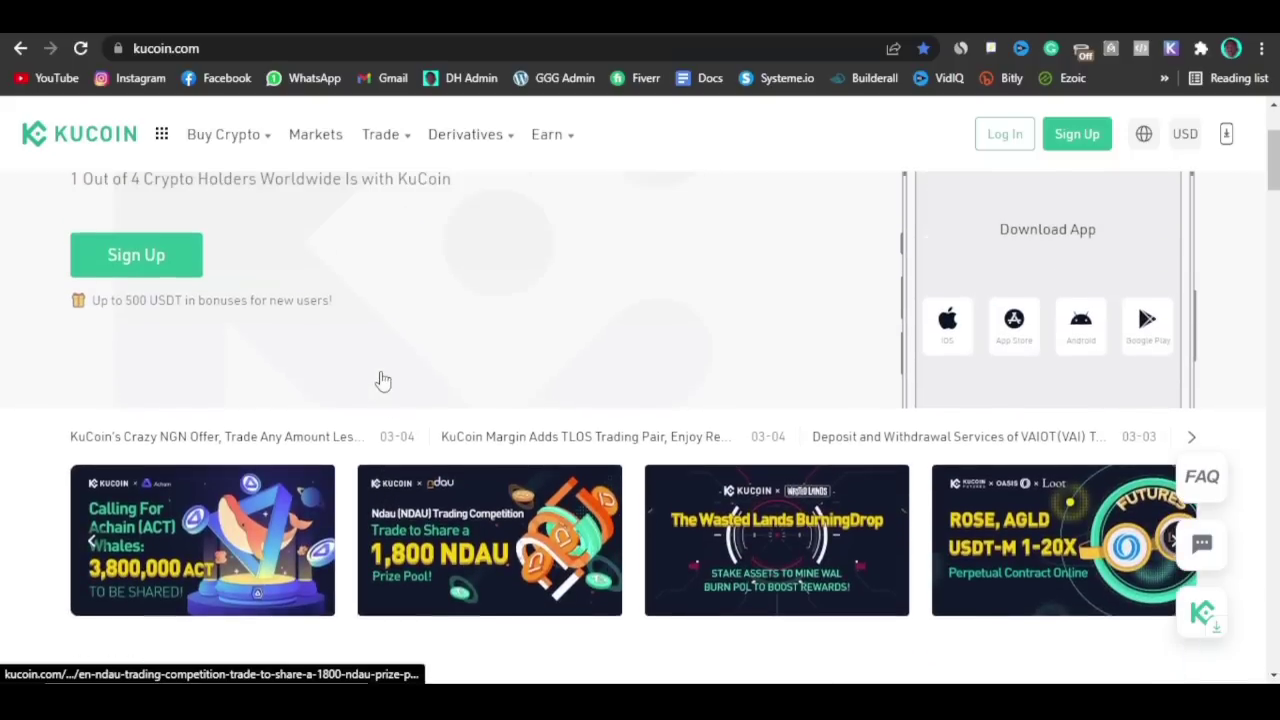
pyautogui.scroll(-6, 383, 381)
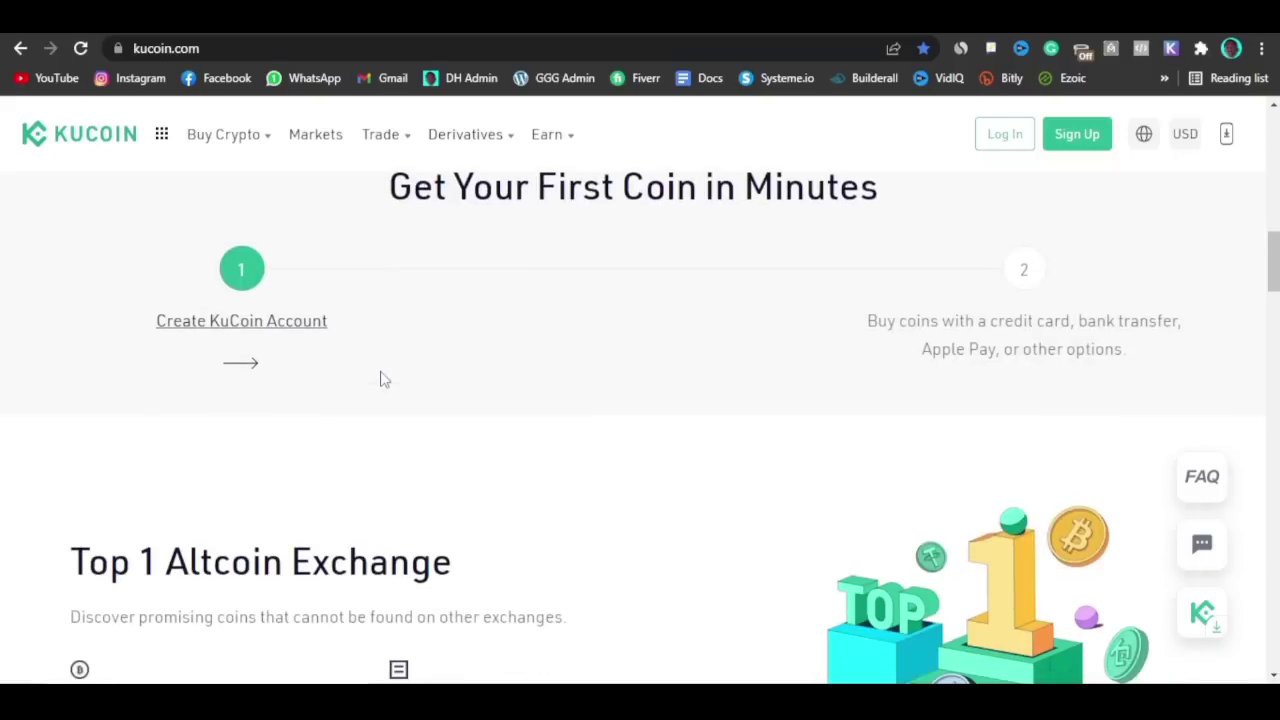
pyautogui.scroll(-5, 380, 378)
pyautogui.scroll(15, 377, 377)
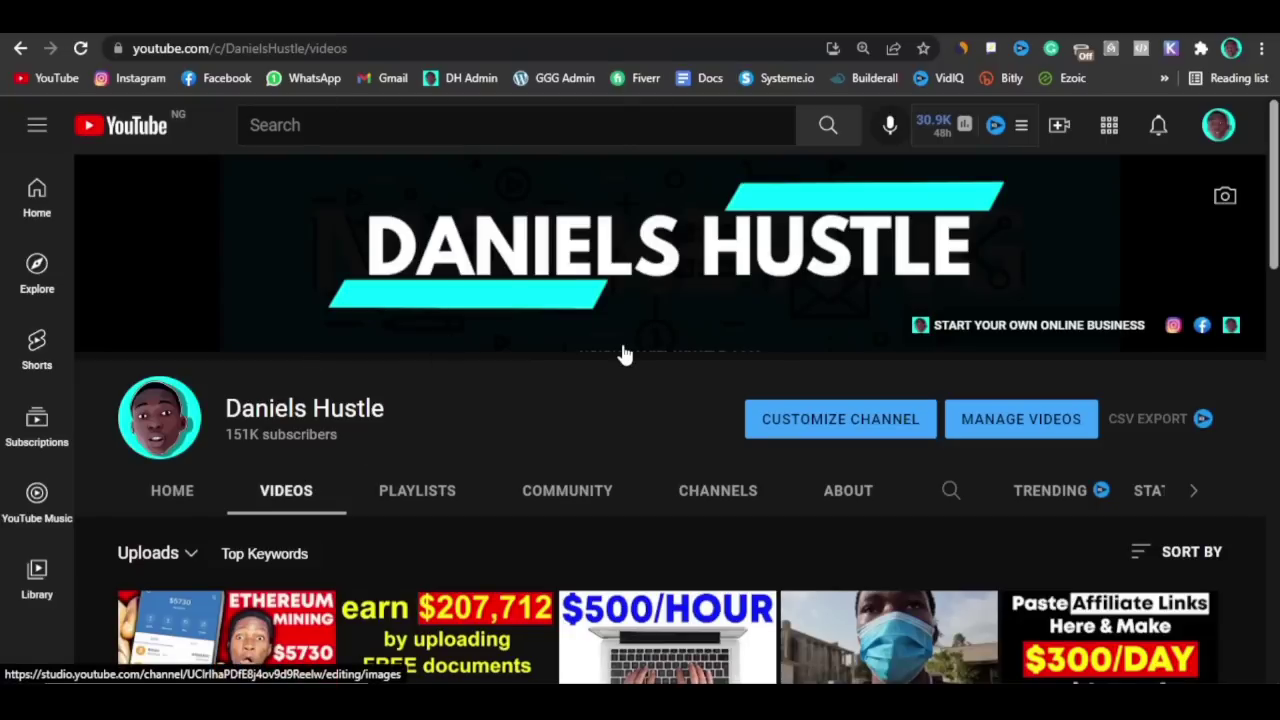
# Scroll through the YouTube channel's Videos grid of uploads
pyautogui.scroll(-4, 623, 353)
pyautogui.scroll(4, 623, 353)
pyautogui.scroll(-2, 533, 405)
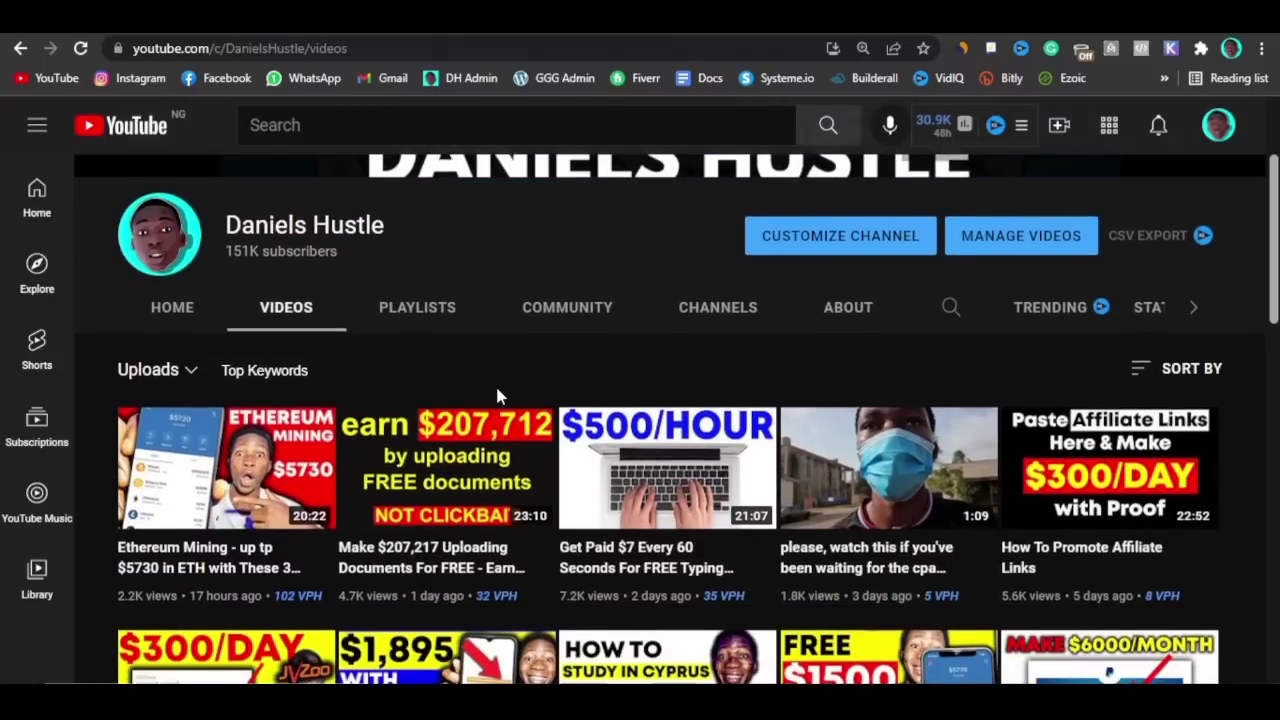
pyautogui.scroll(2, 500, 397)
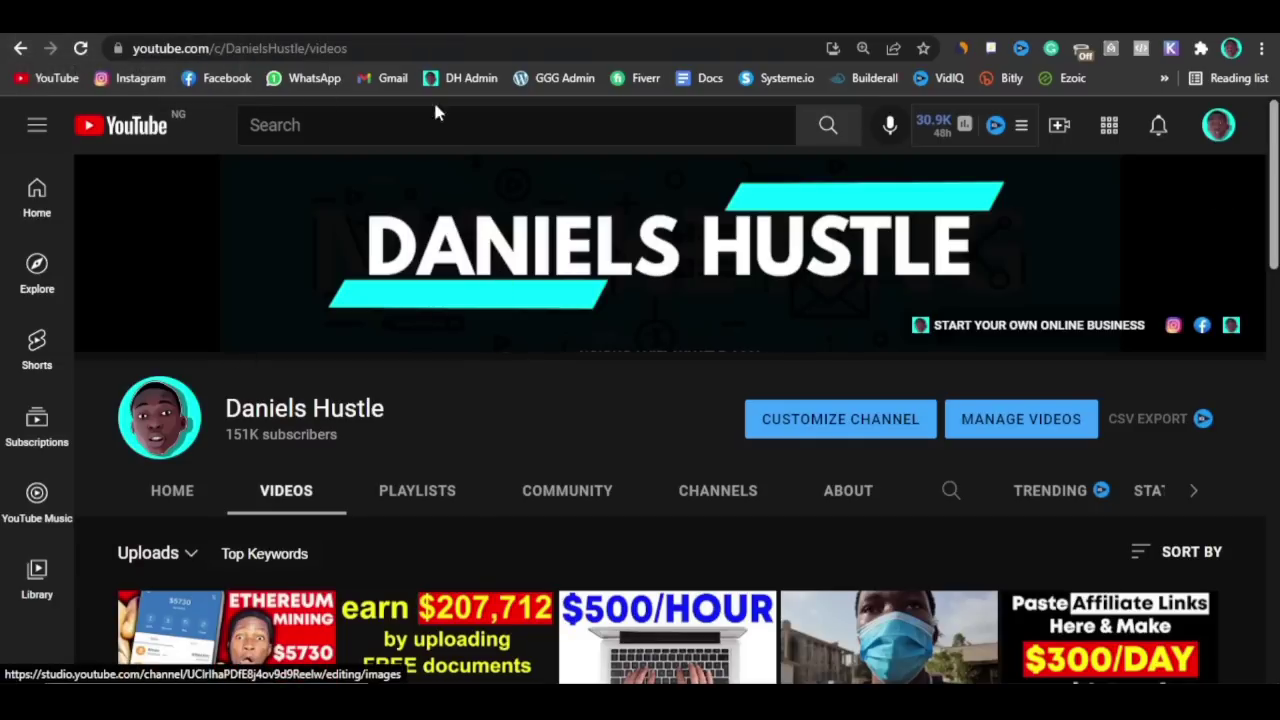
pyautogui.scroll(-5, 425, 520)
pyautogui.scroll(-7, 425, 520)
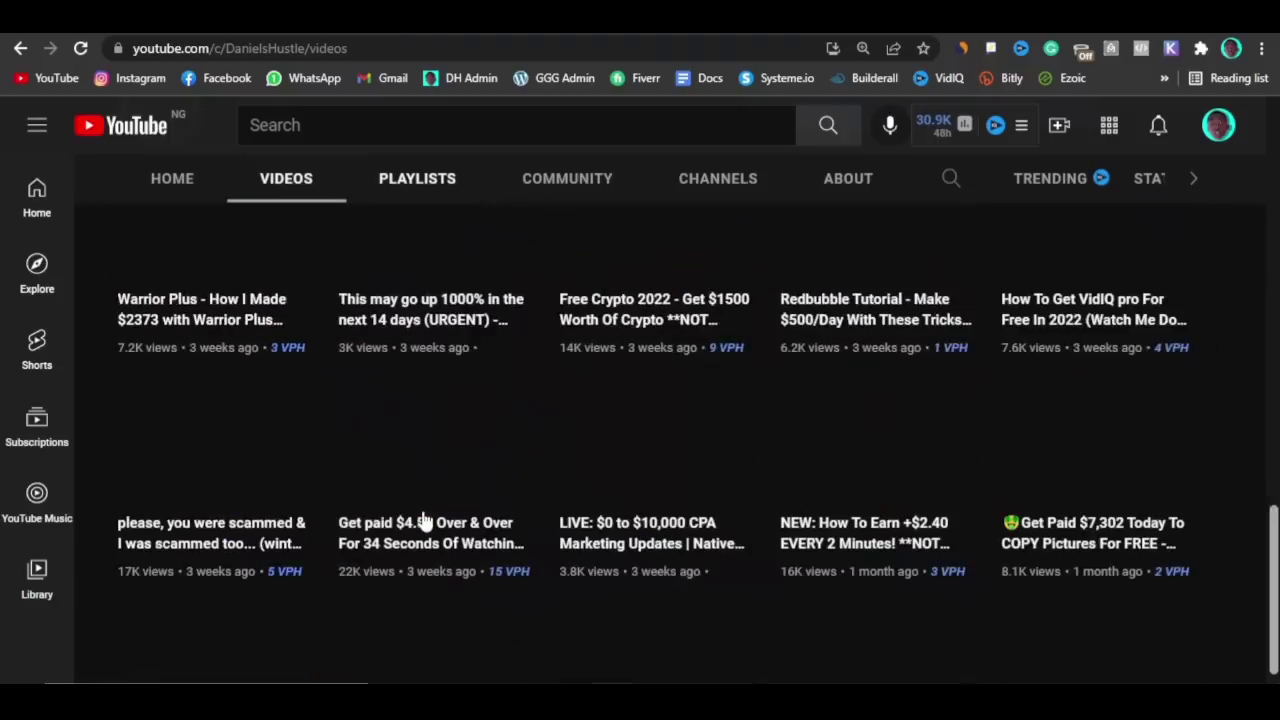
pyautogui.scroll(3, 425, 520)
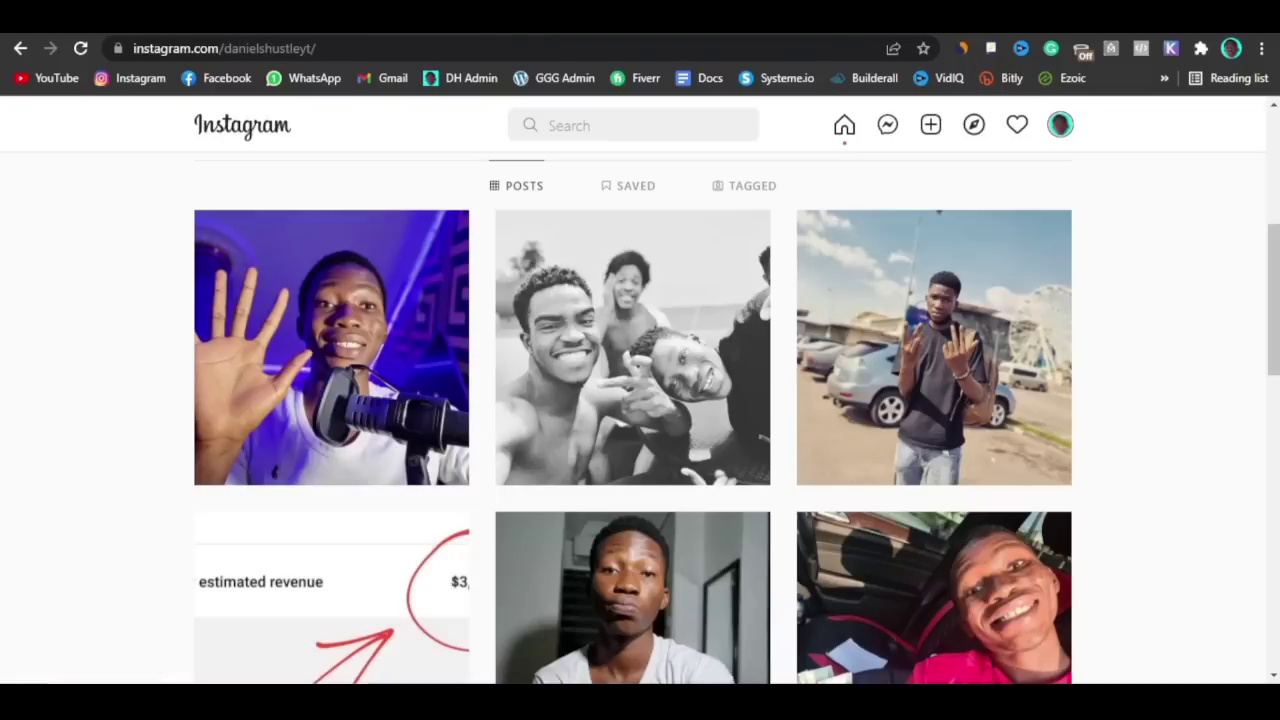
# Scroll back up to the Instagram profile header
pyautogui.scroll(5, 568, 258)
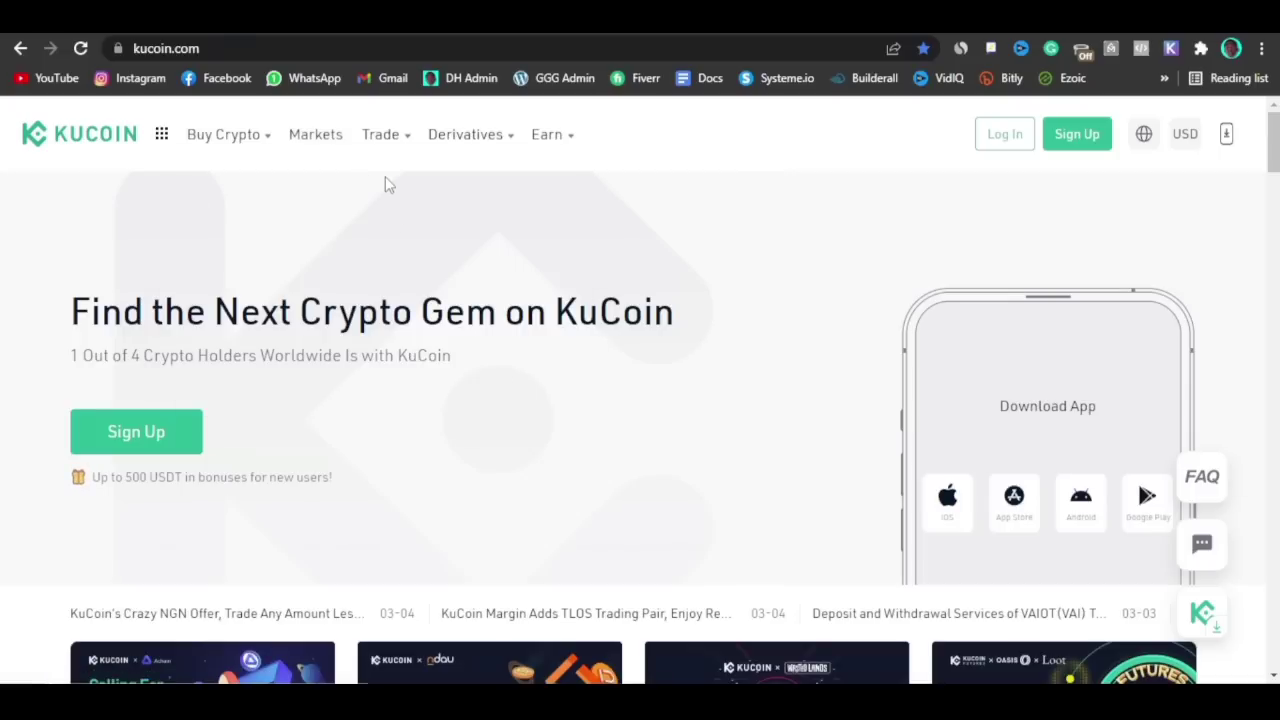
# Open KuCoin's Sign Up form and set it to e-mail registration
pyautogui.moveTo(248, 138)
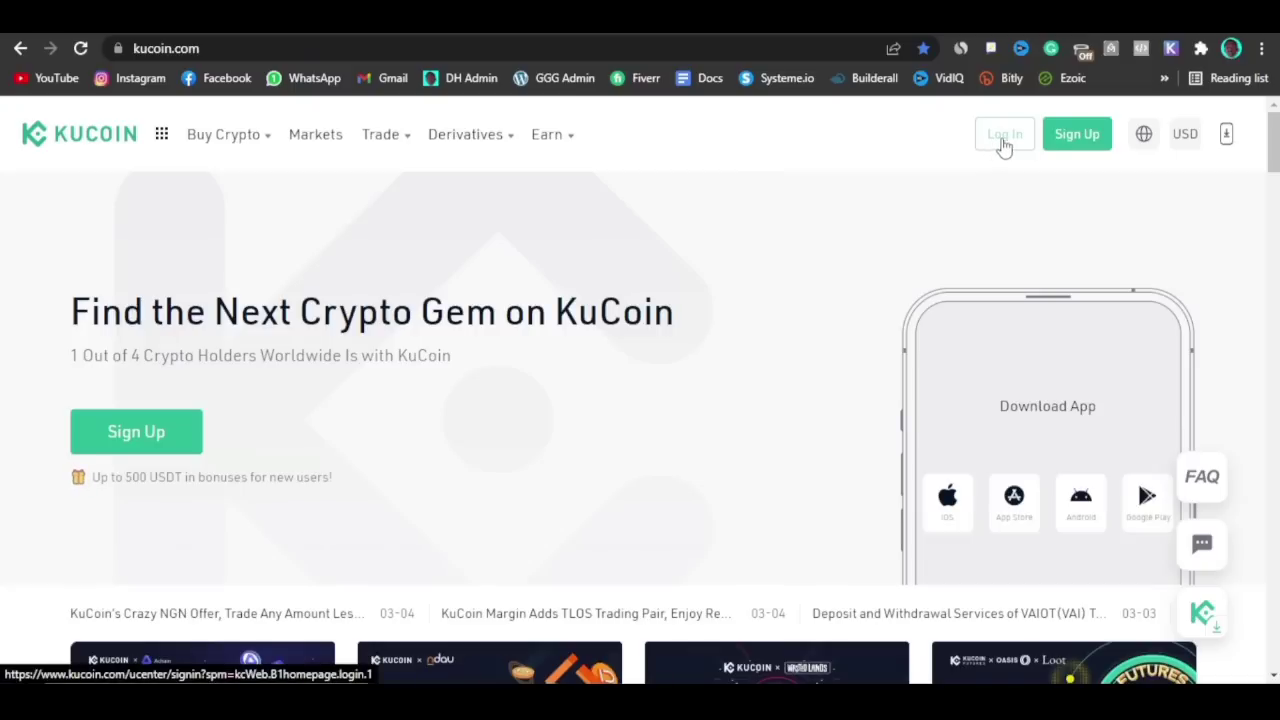
pyautogui.click(1071, 137)
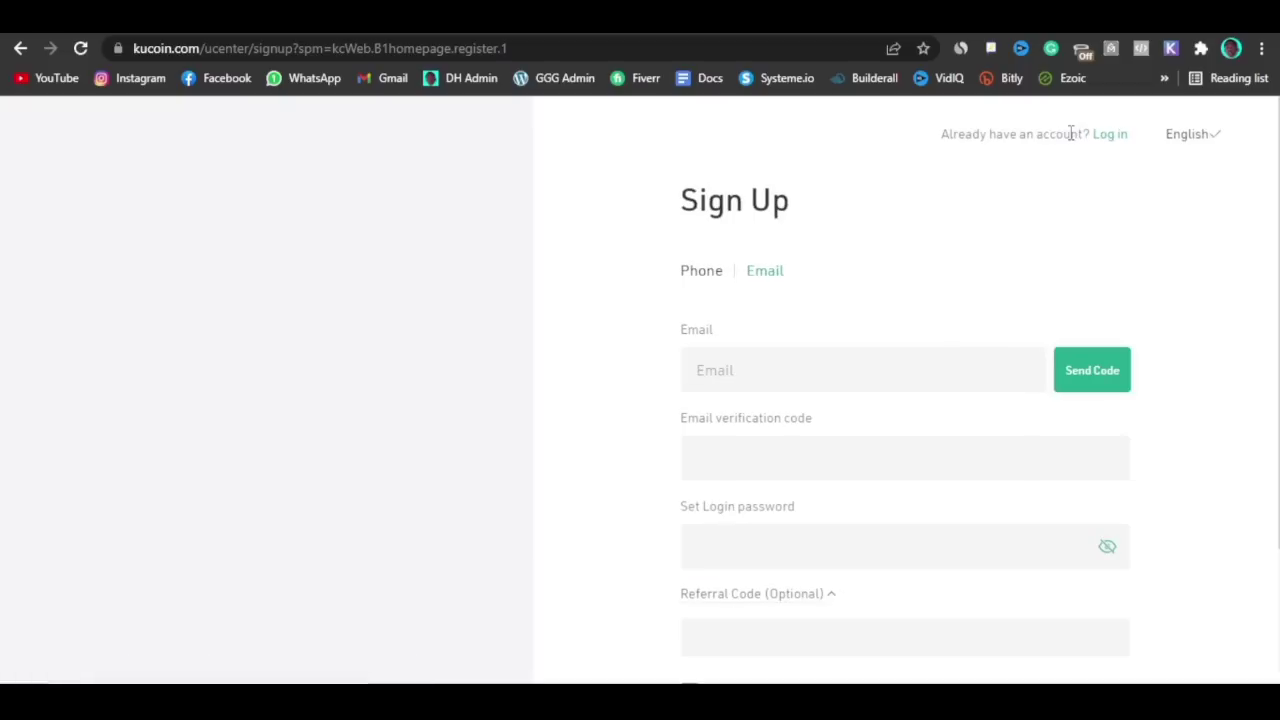
pyautogui.click(709, 295)
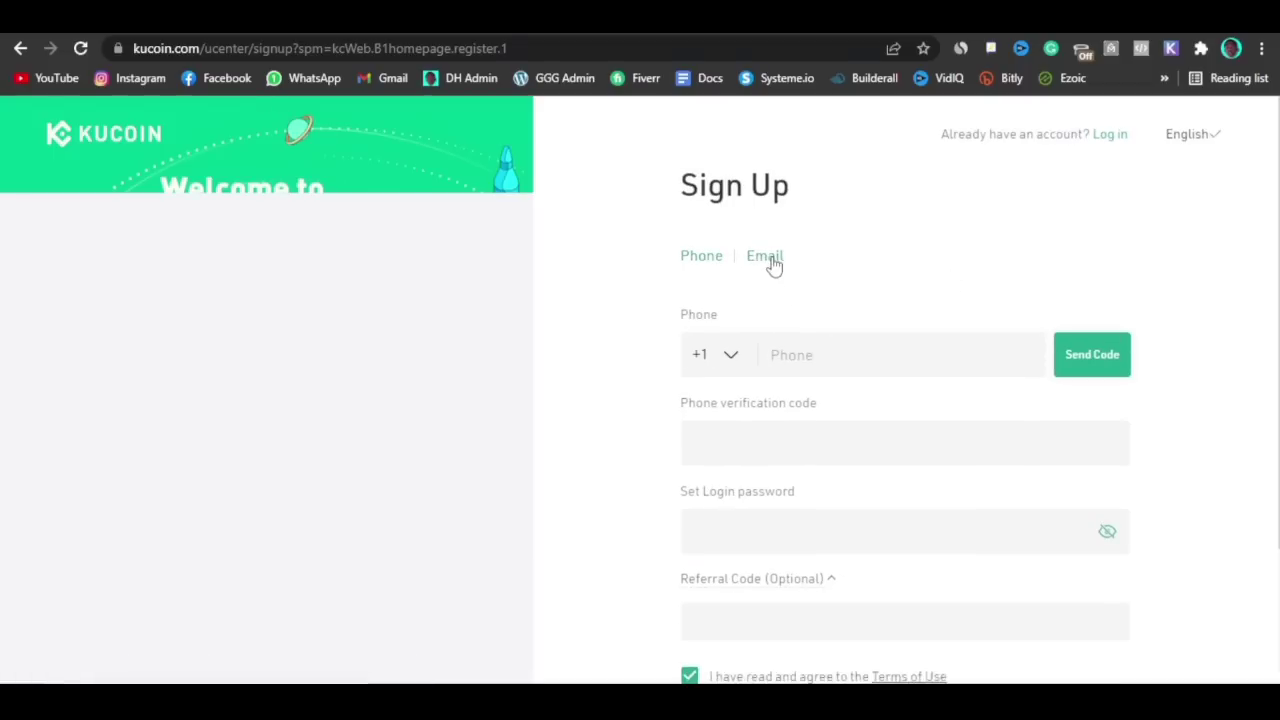
pyautogui.click(771, 262)
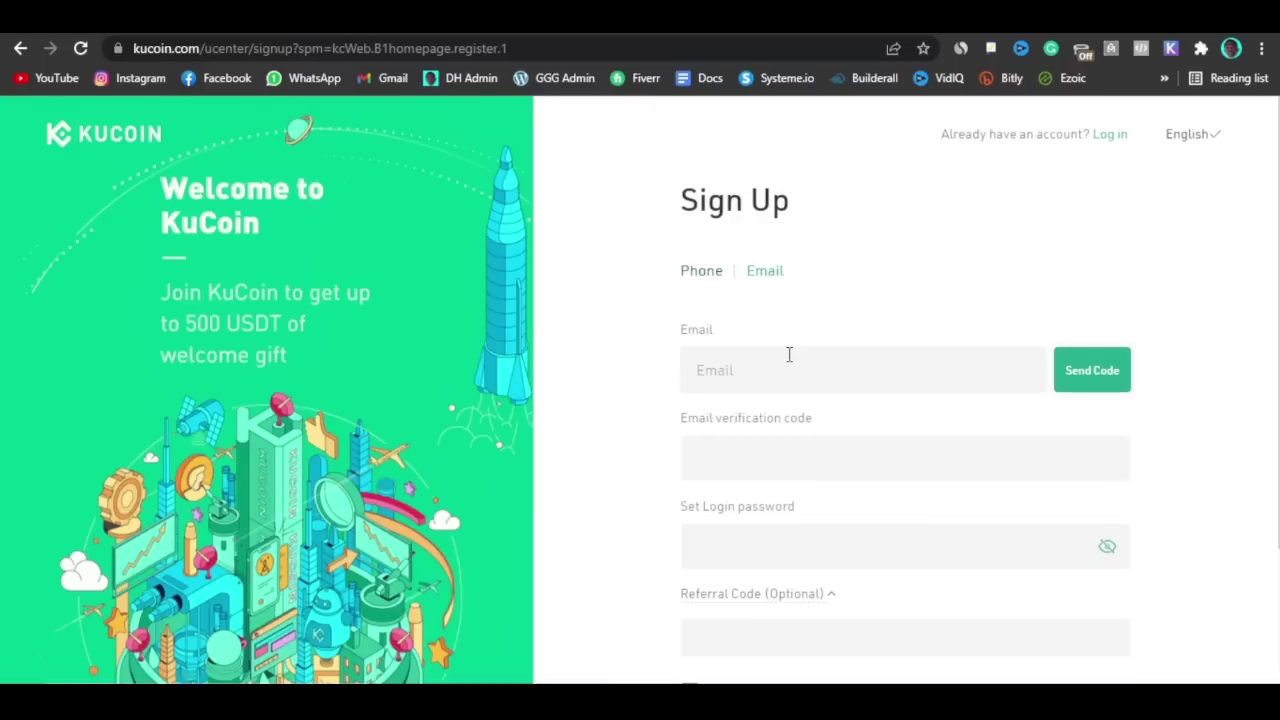
# Enter the account e-mail address and request a verification code with Send Code
pyautogui.click(765, 374)
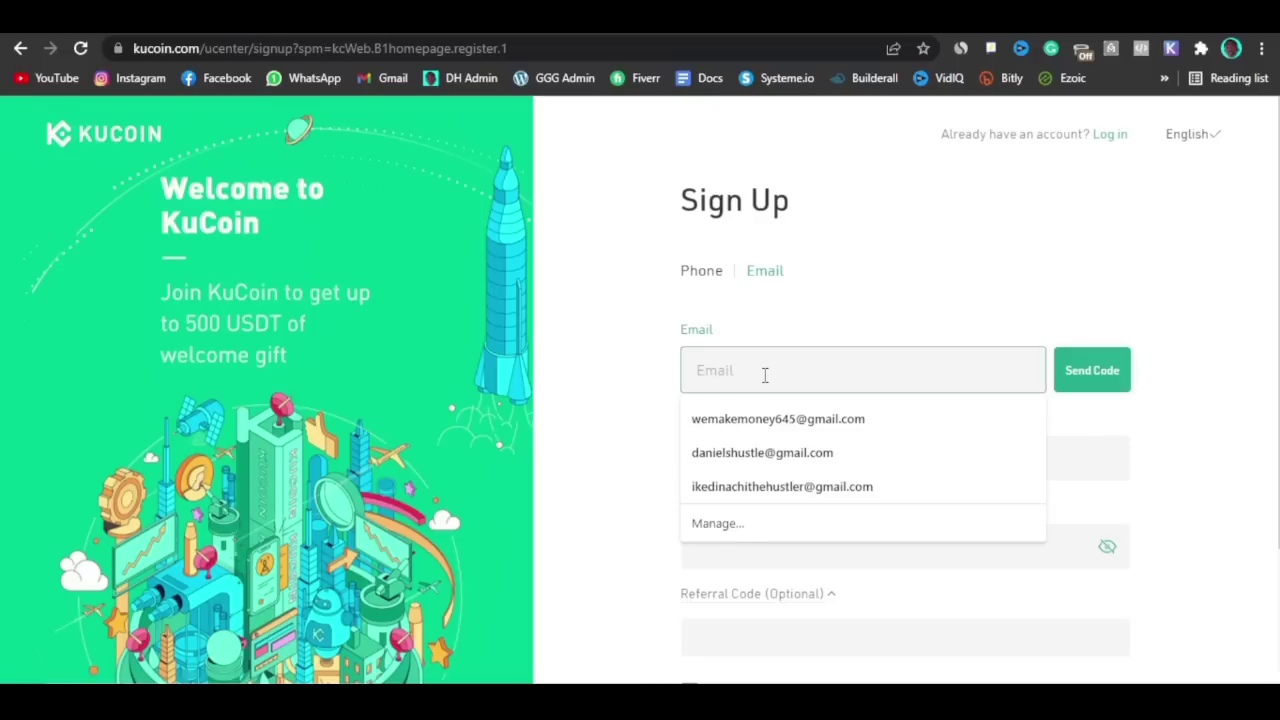
pyautogui.write('ieks')
pyautogui.press('BackSpace')
pyautogui.press('BackSpace')
pyautogui.press('BackSpace')
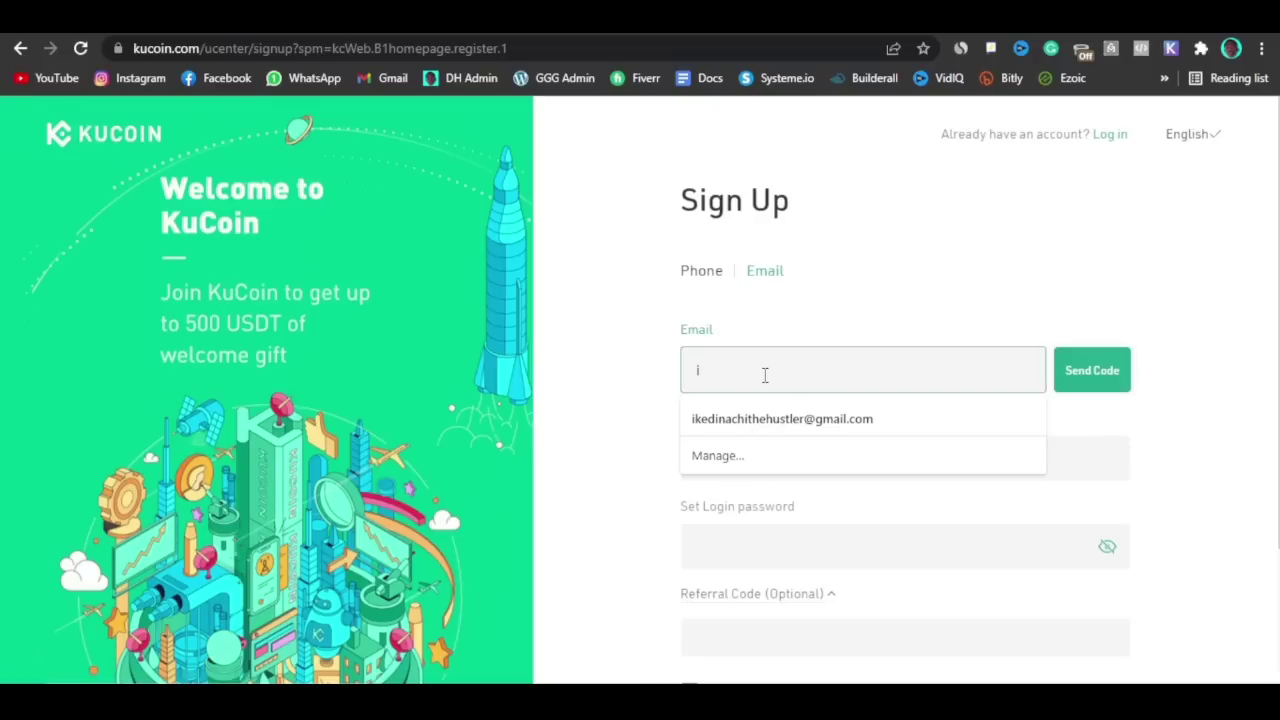
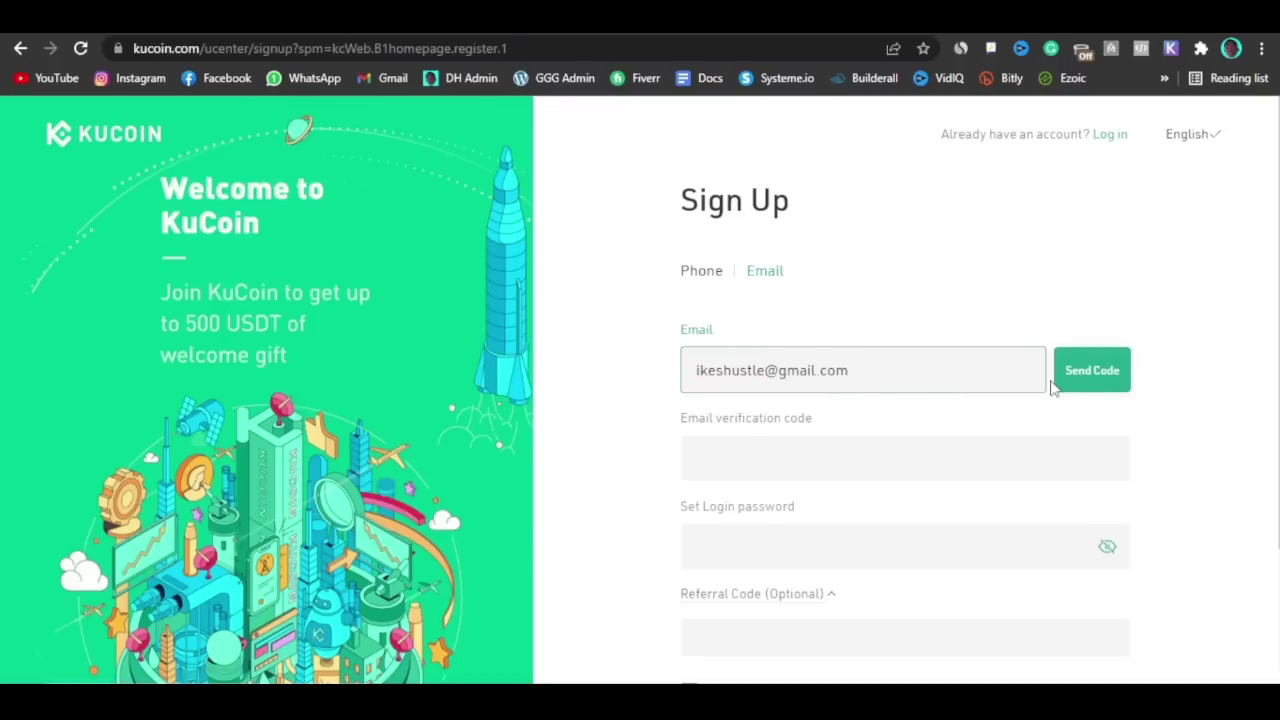
pyautogui.click(1088, 372)
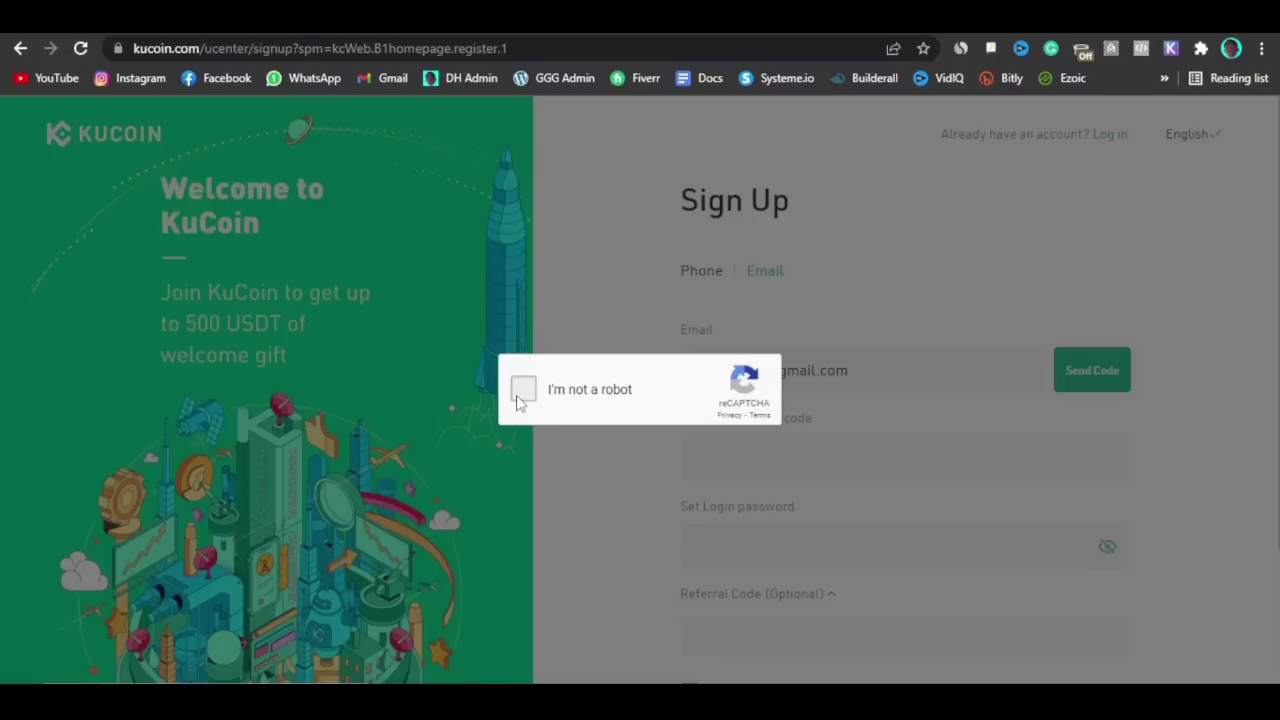
# Pass the reCAPTCHA by ticking 'I'm not a robot', selecting every bus tile and verifying
pyautogui.click(519, 394)
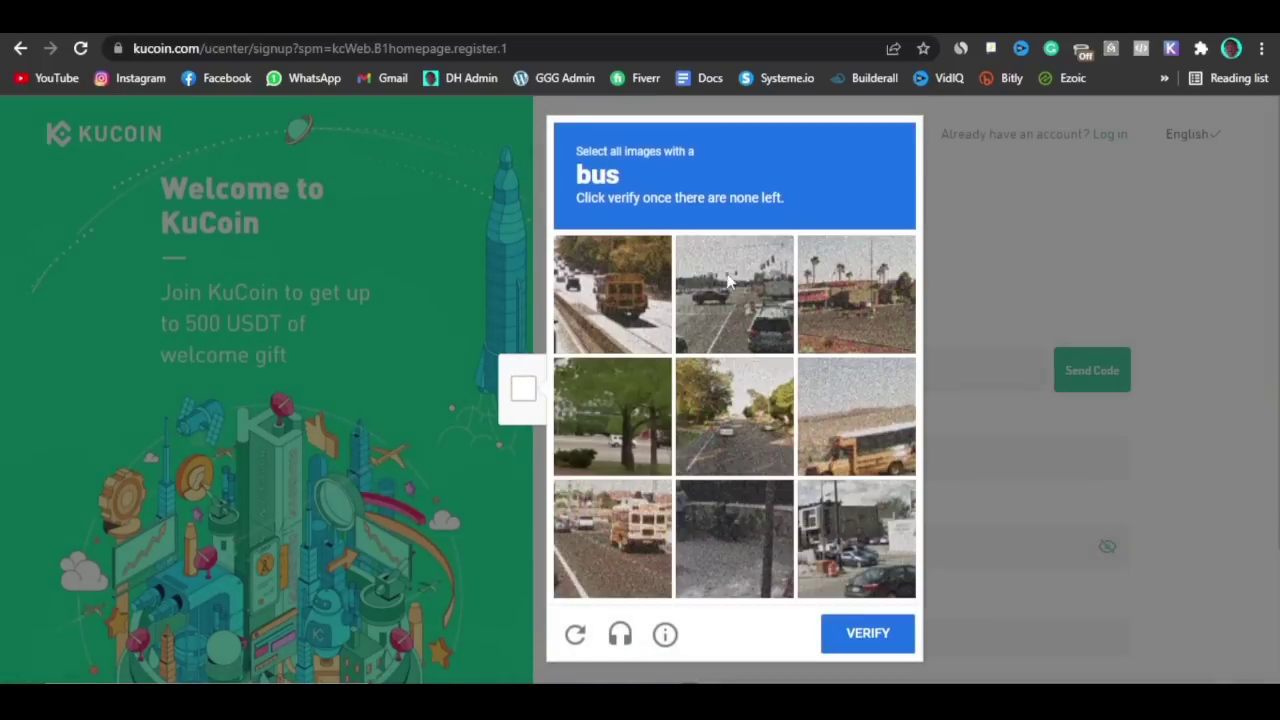
pyautogui.click(618, 291)
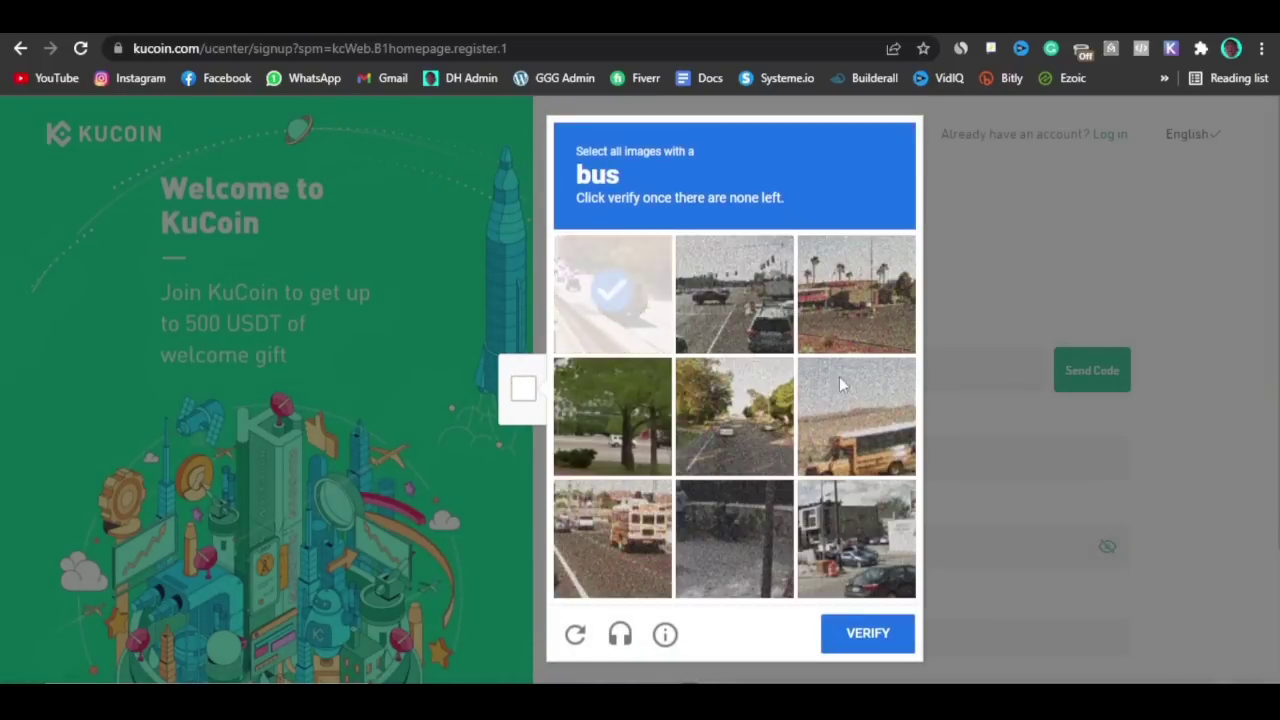
pyautogui.click(847, 419)
pyautogui.click(649, 560)
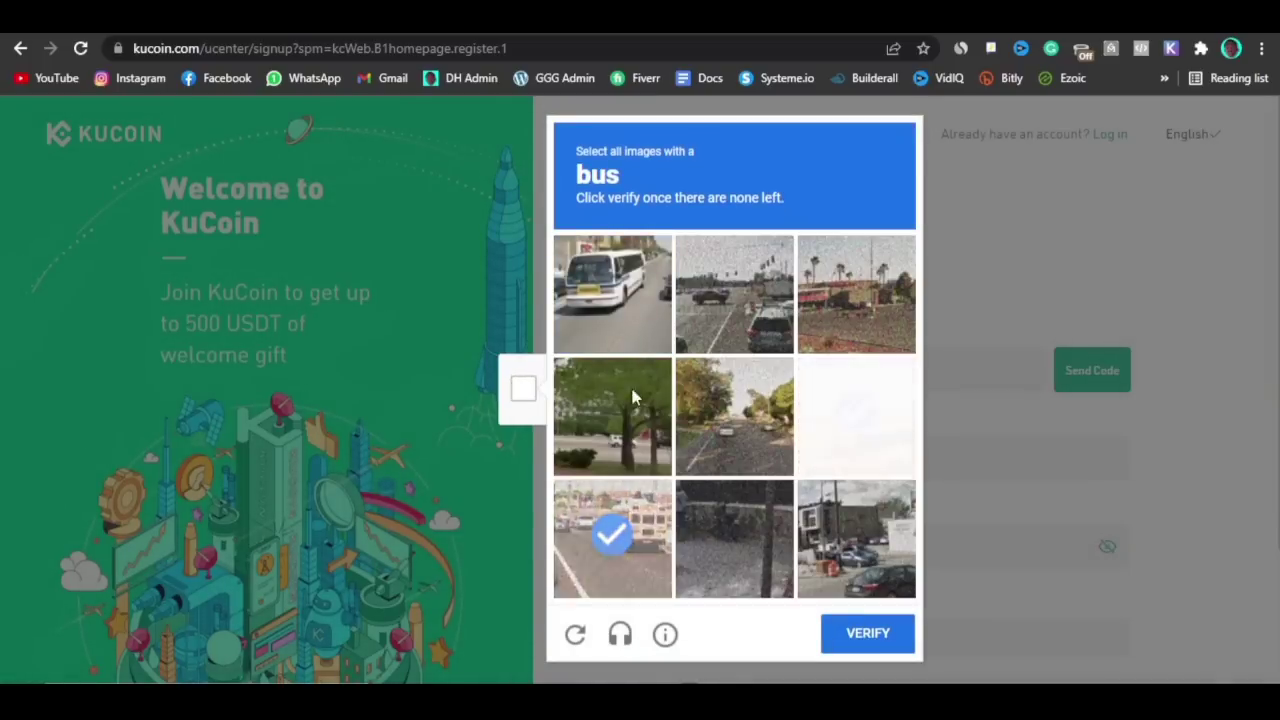
pyautogui.click(612, 301)
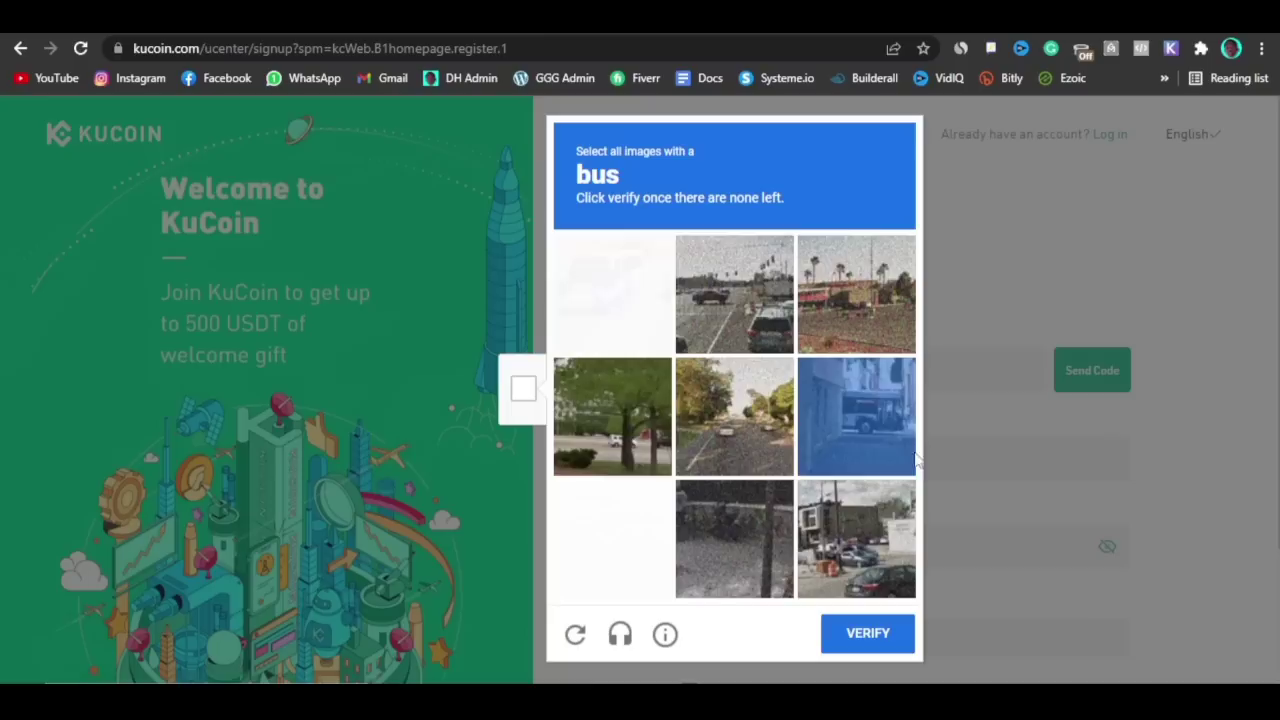
pyautogui.click(877, 430)
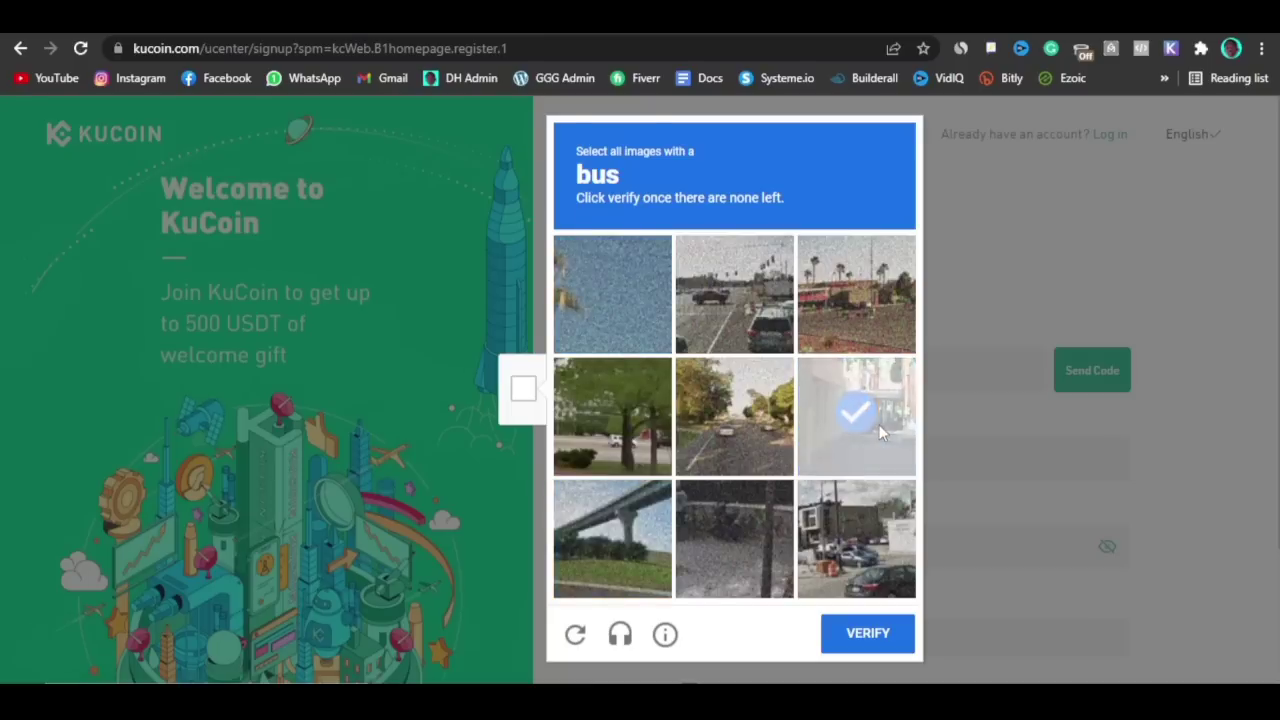
pyautogui.click(854, 642)
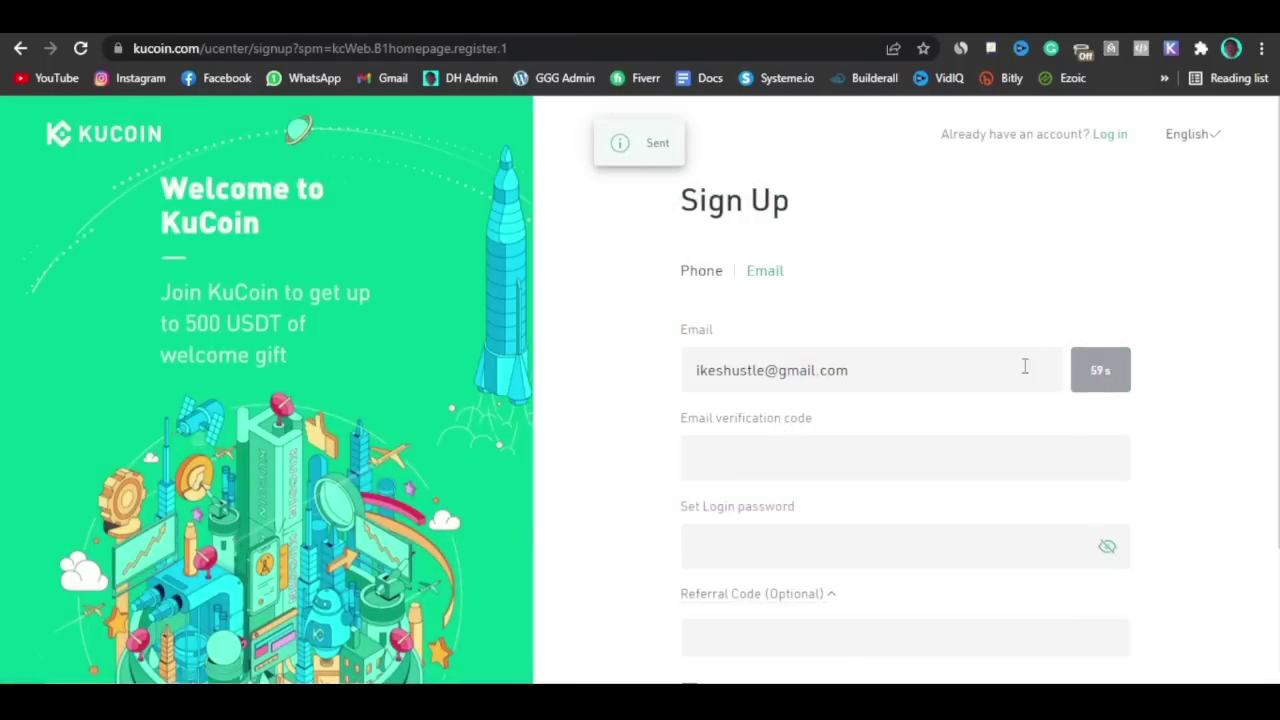
# Open the KuCoin Verification Code e-mail in the Gmail inbox
pyautogui.hotkey('ctrl', 'Tab')
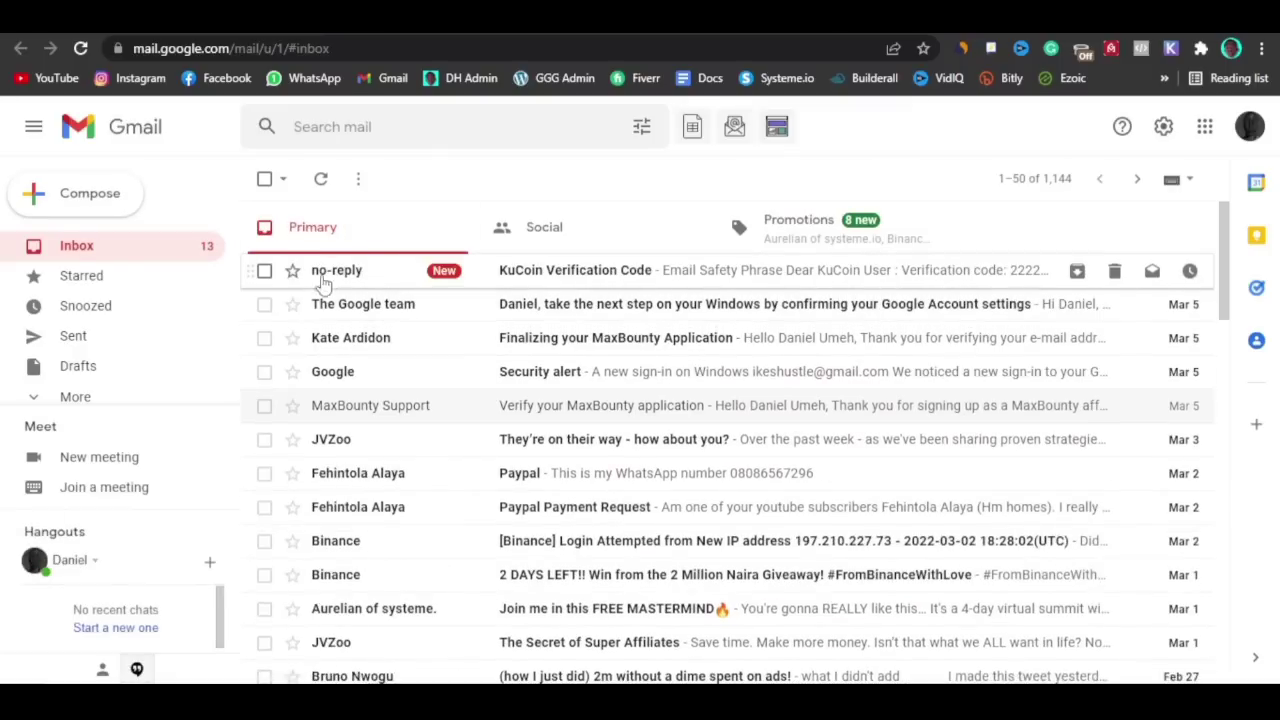
pyautogui.click(538, 272)
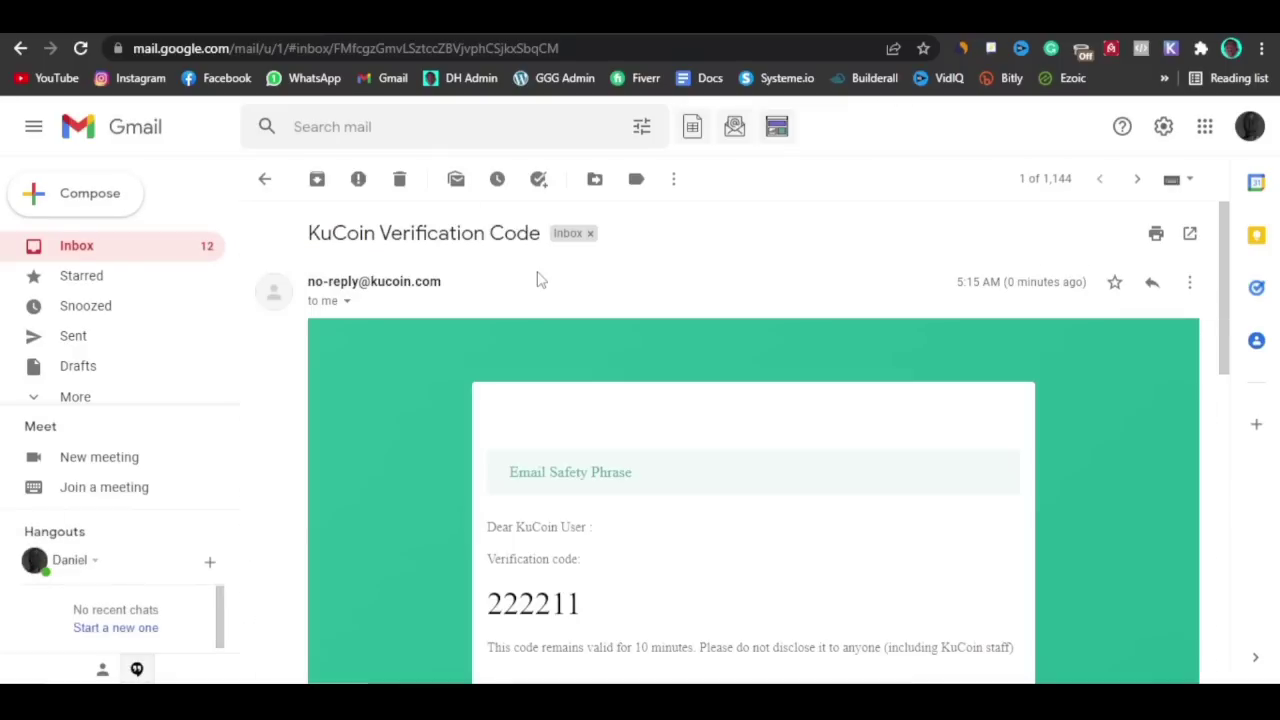
pyautogui.scroll(-2, 803, 534)
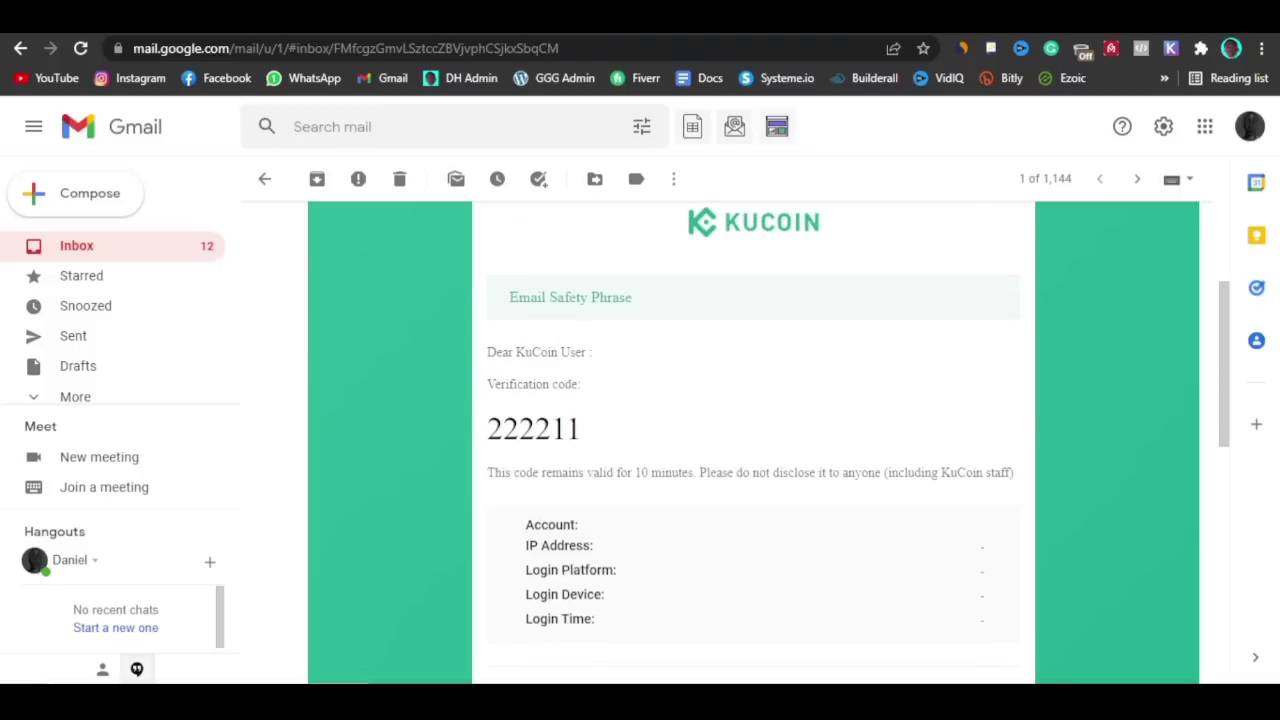
# Enter the six-digit code from the e-mail into KuCoin's Email verification code field
pyautogui.hotkey('ctrl', 'Tab')
pyautogui.click(757, 455)
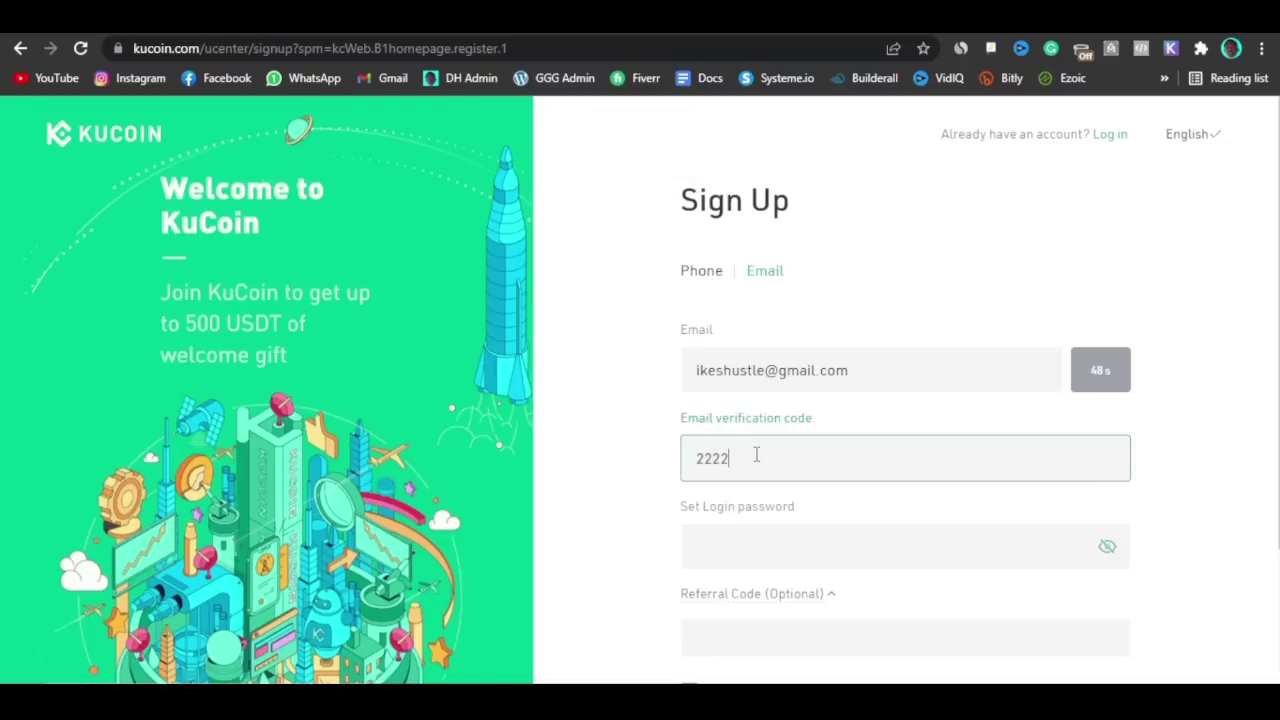
pyautogui.hotkey('ctrl', 'shift', 'Tab')
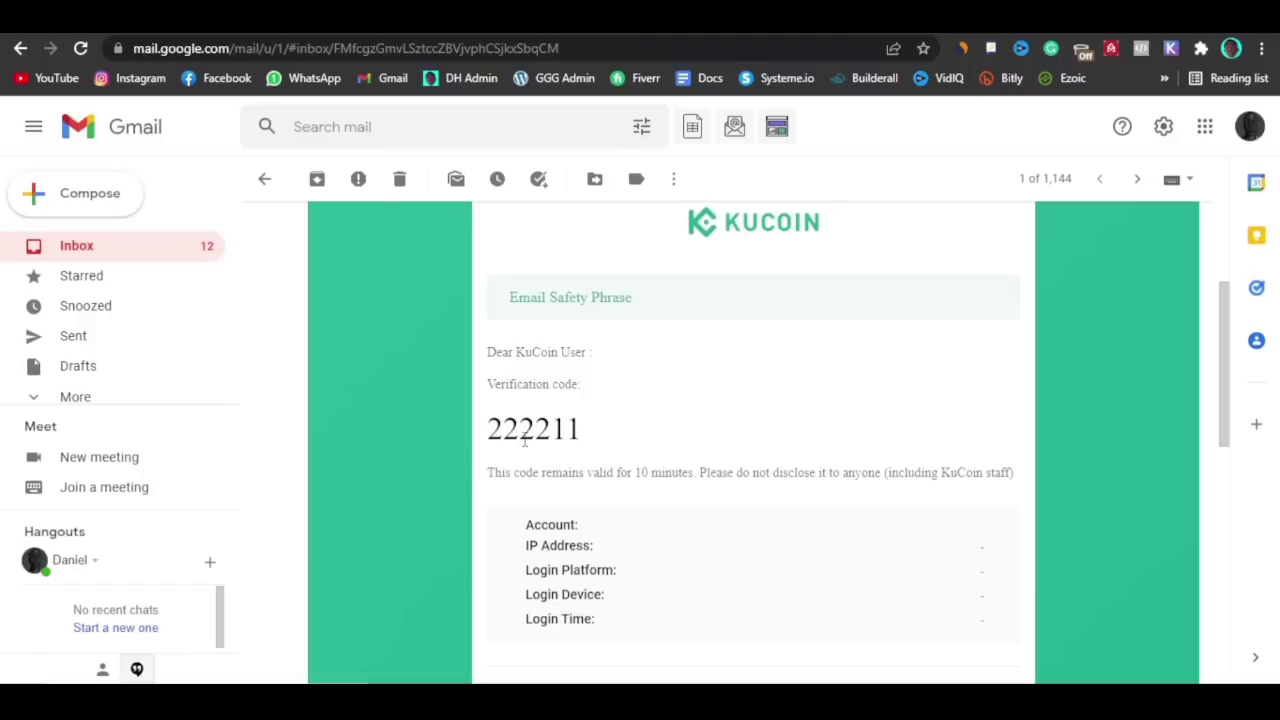
pyautogui.hotkey('ctrl', 'Tab')
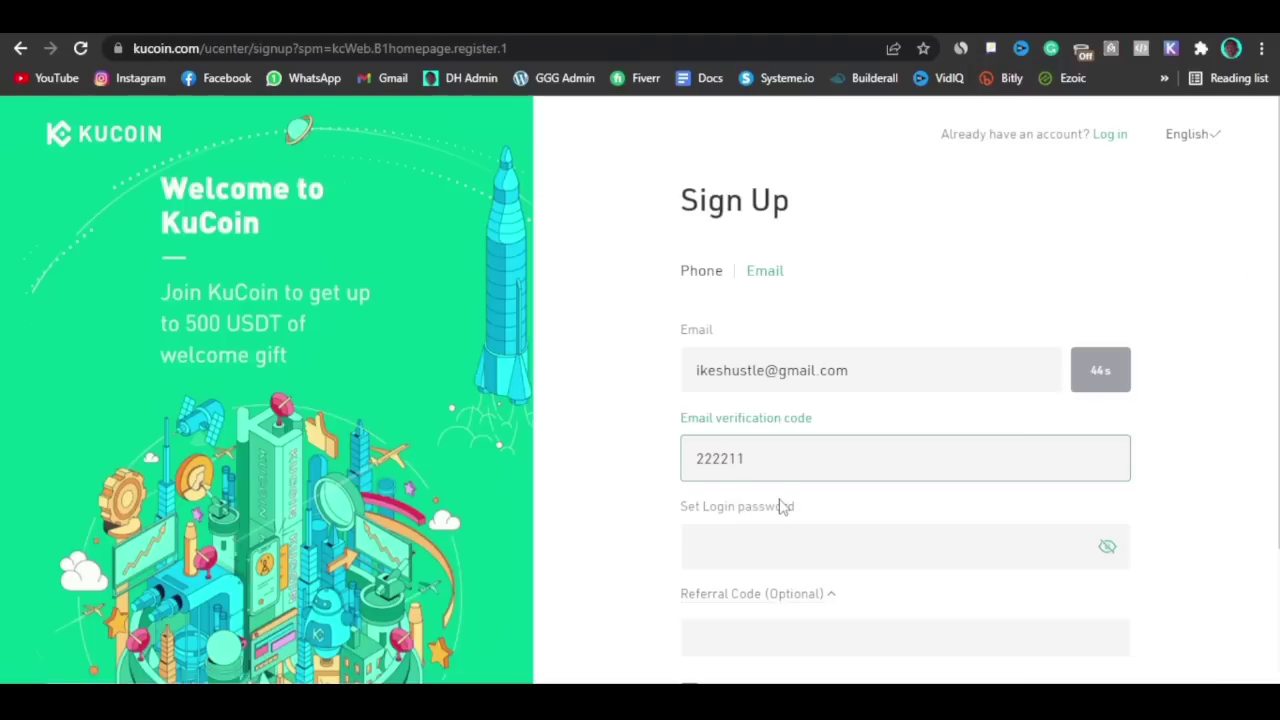
pyautogui.scroll(-2, 780, 505)
# Enter a login password in the sign-up form and dismiss the password suggestions
pyautogui.click(820, 386)
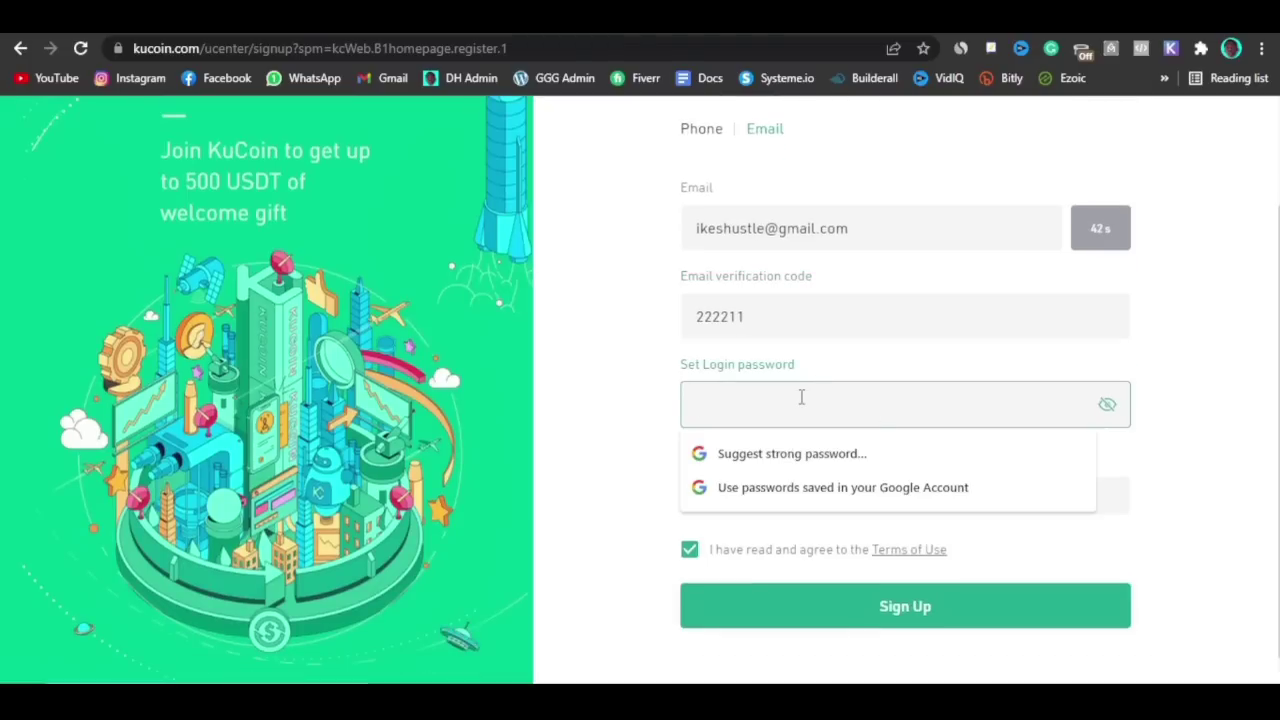
pyautogui.write('•')
pyautogui.click(1160, 343)
pyautogui.scroll(-1, 1160, 343)
# Leave the Referral Code empty and submit the Sign Up form
pyautogui.click(850, 459)
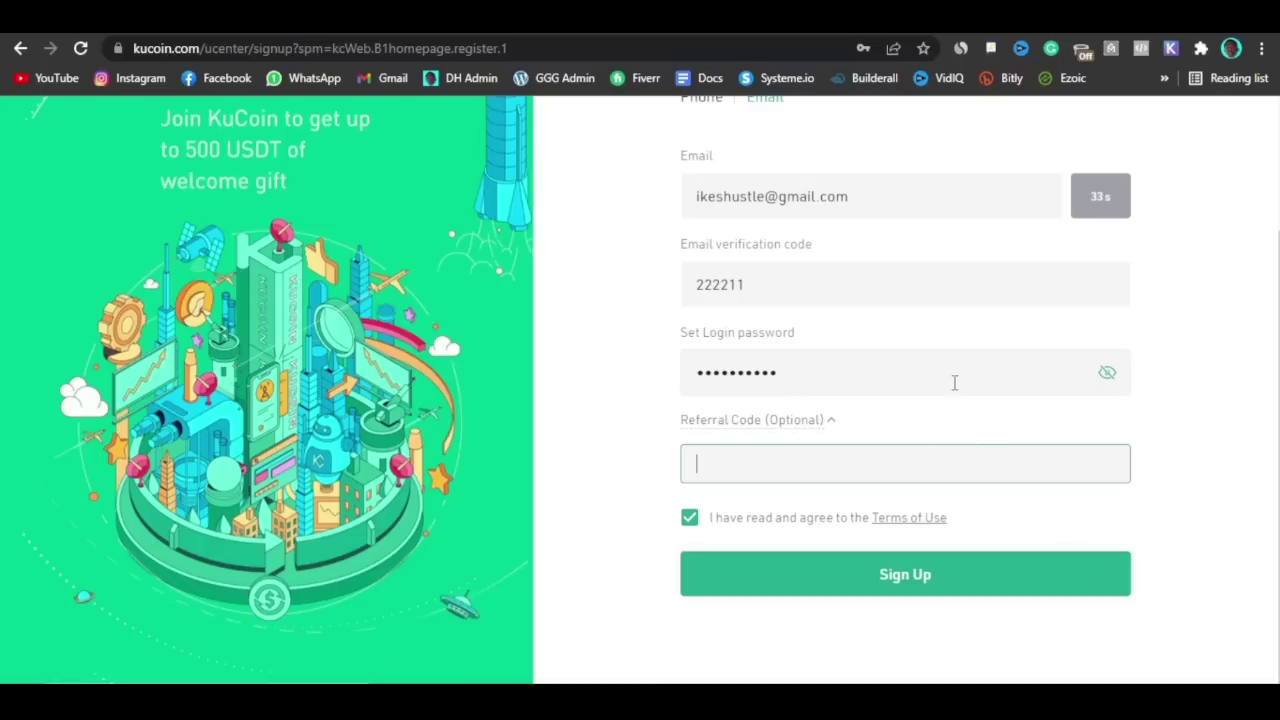
pyautogui.click(1168, 382)
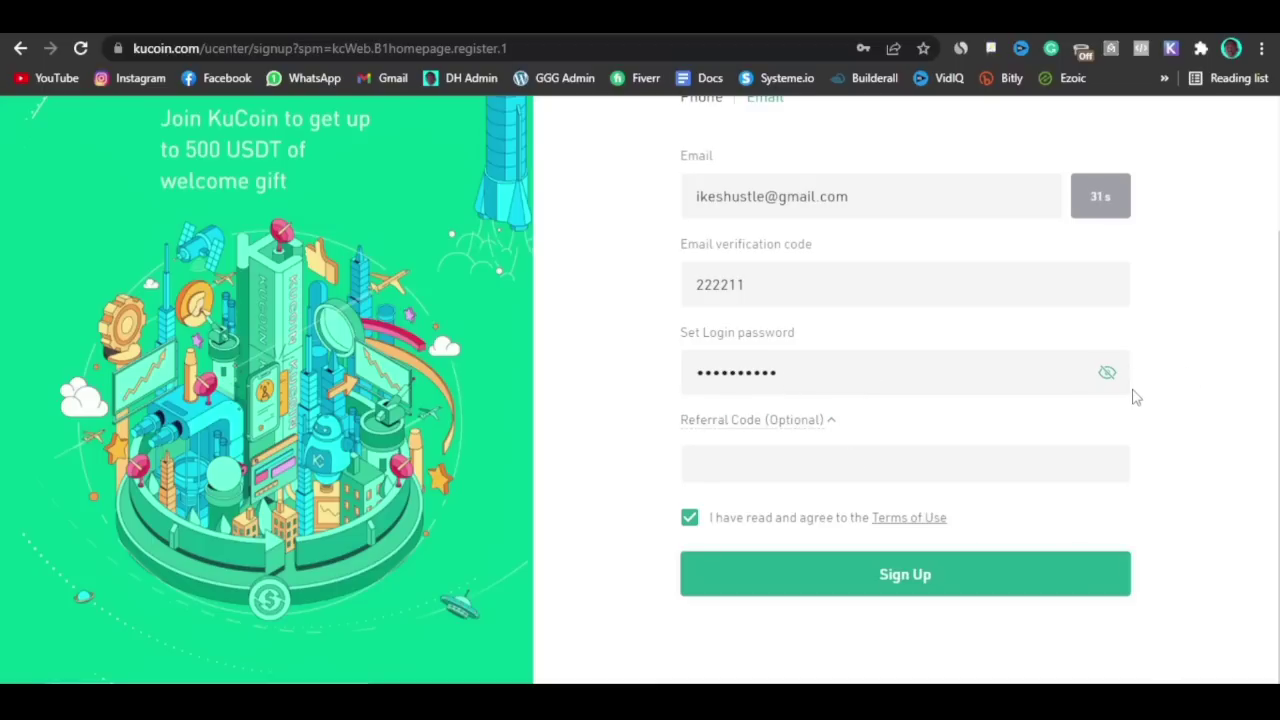
pyautogui.click(926, 577)
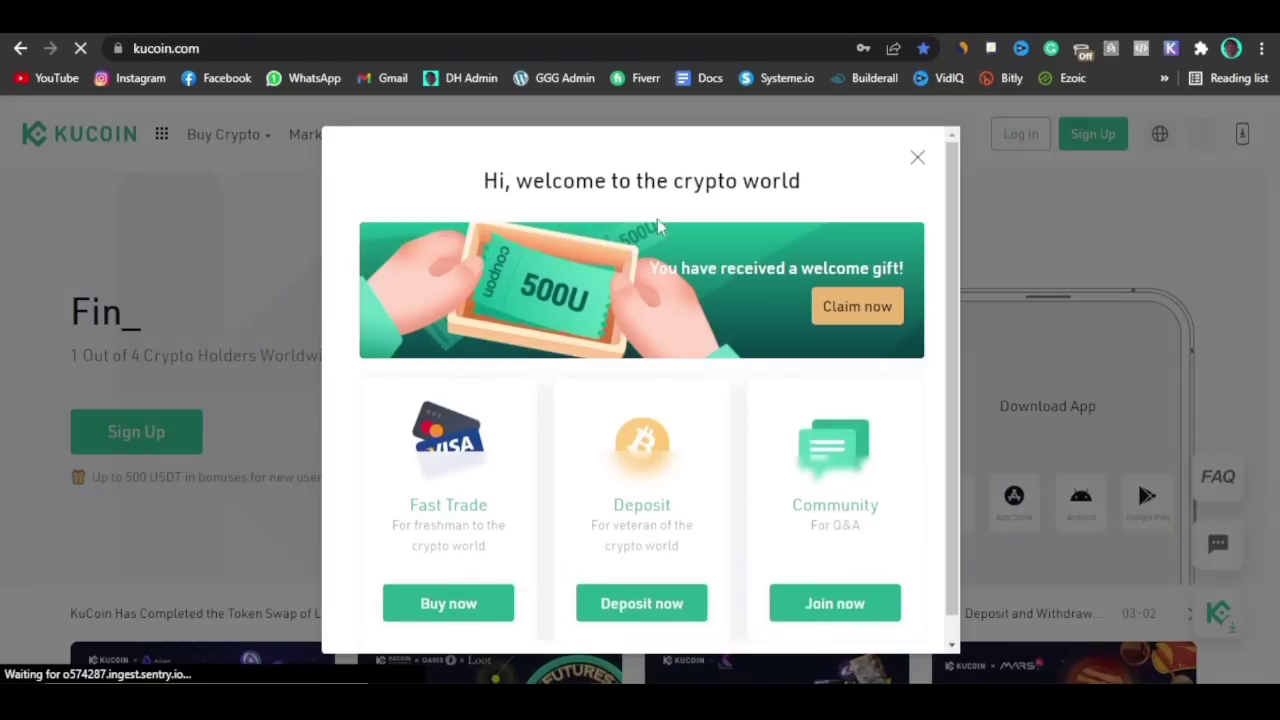
# Close the save-password, location and welcome gift pop-ups, then open a new browser tab
pyautogui.scroll(-1, 527, 368)
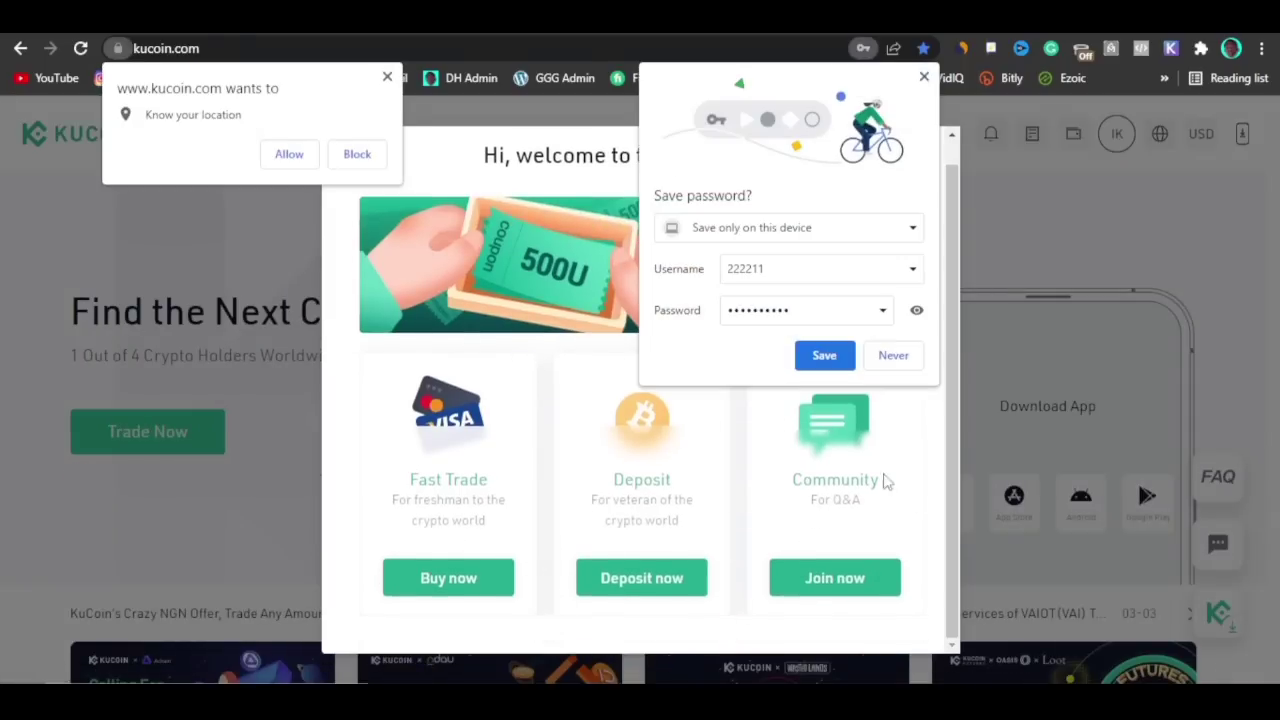
pyautogui.click(924, 77)
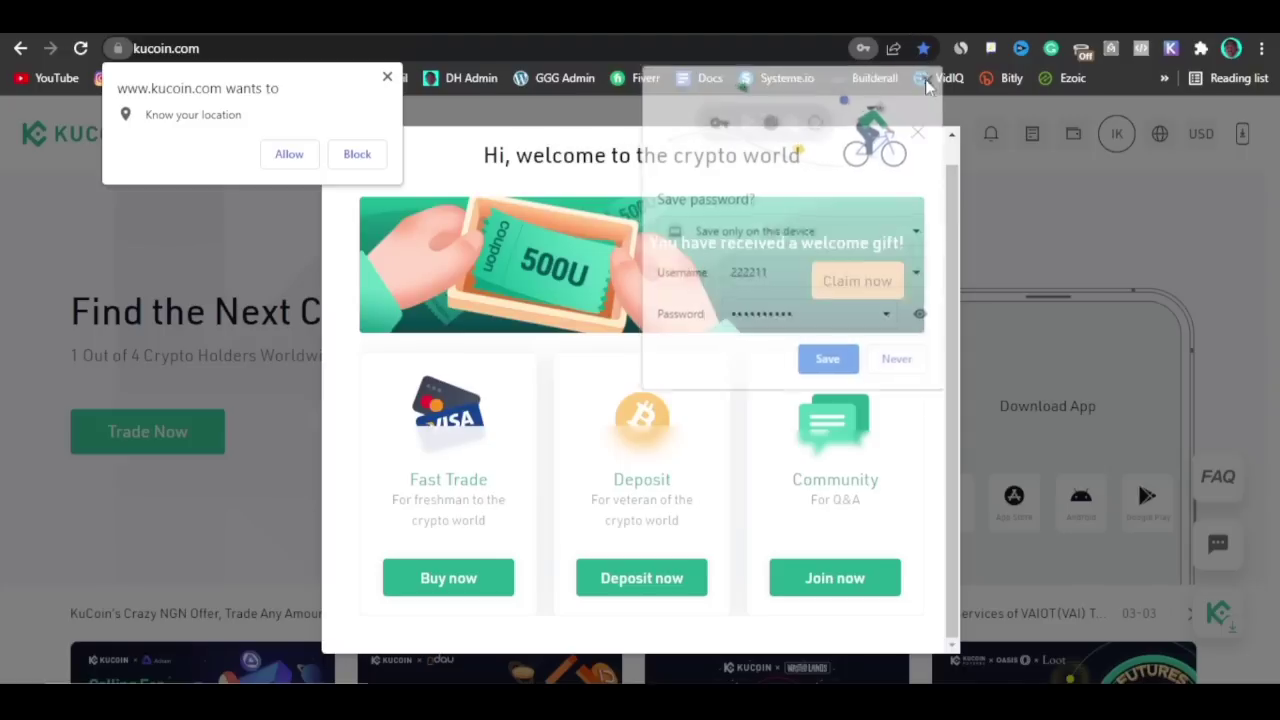
pyautogui.click(387, 76)
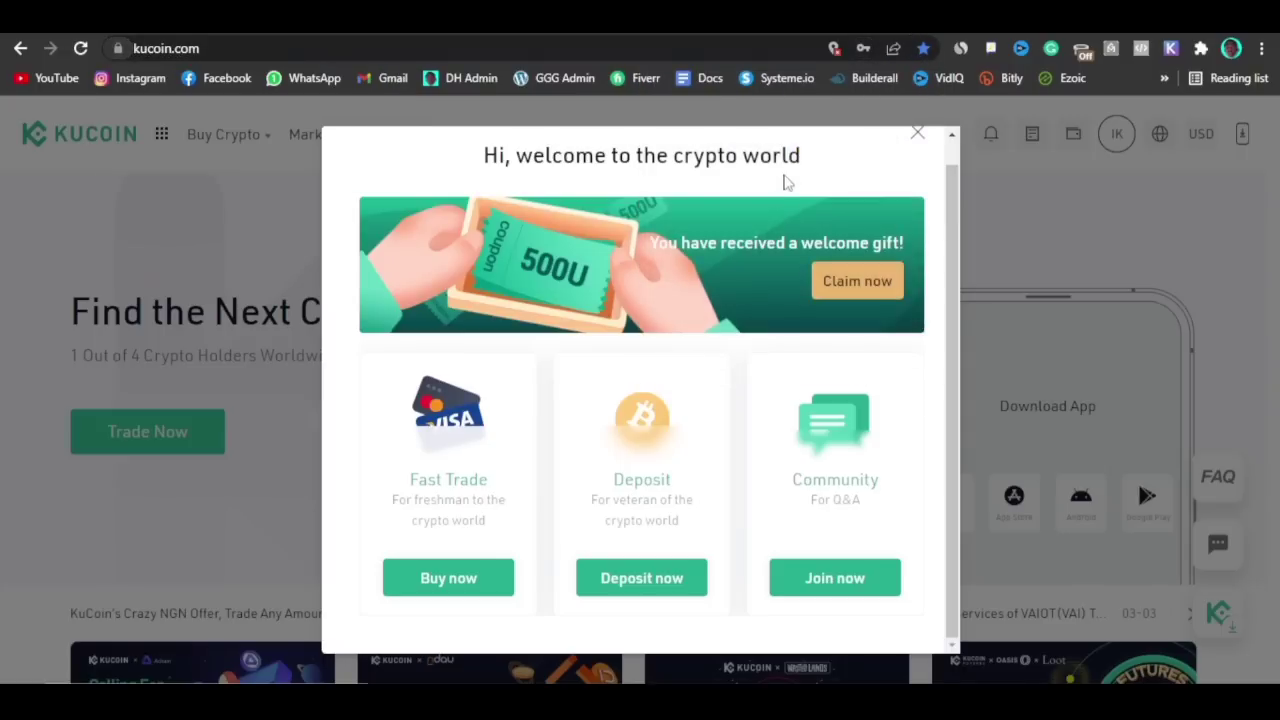
pyautogui.click(917, 134)
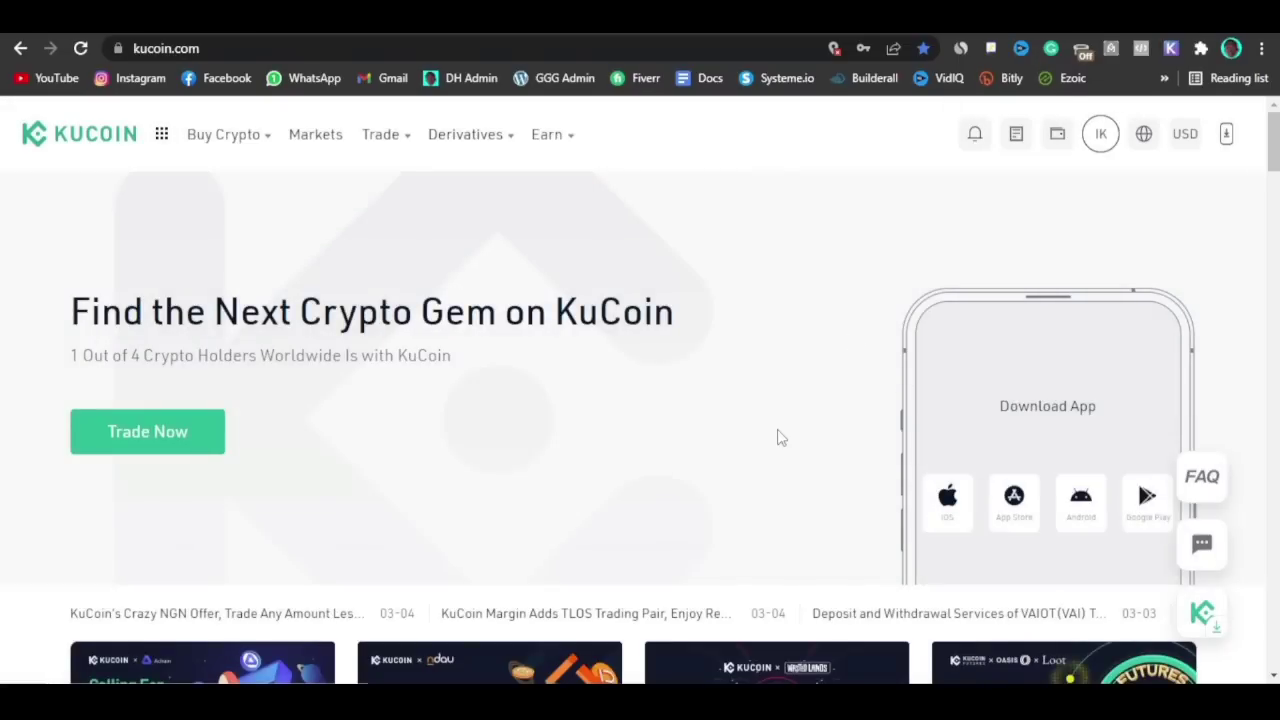
pyautogui.scroll(-1, 783, 246)
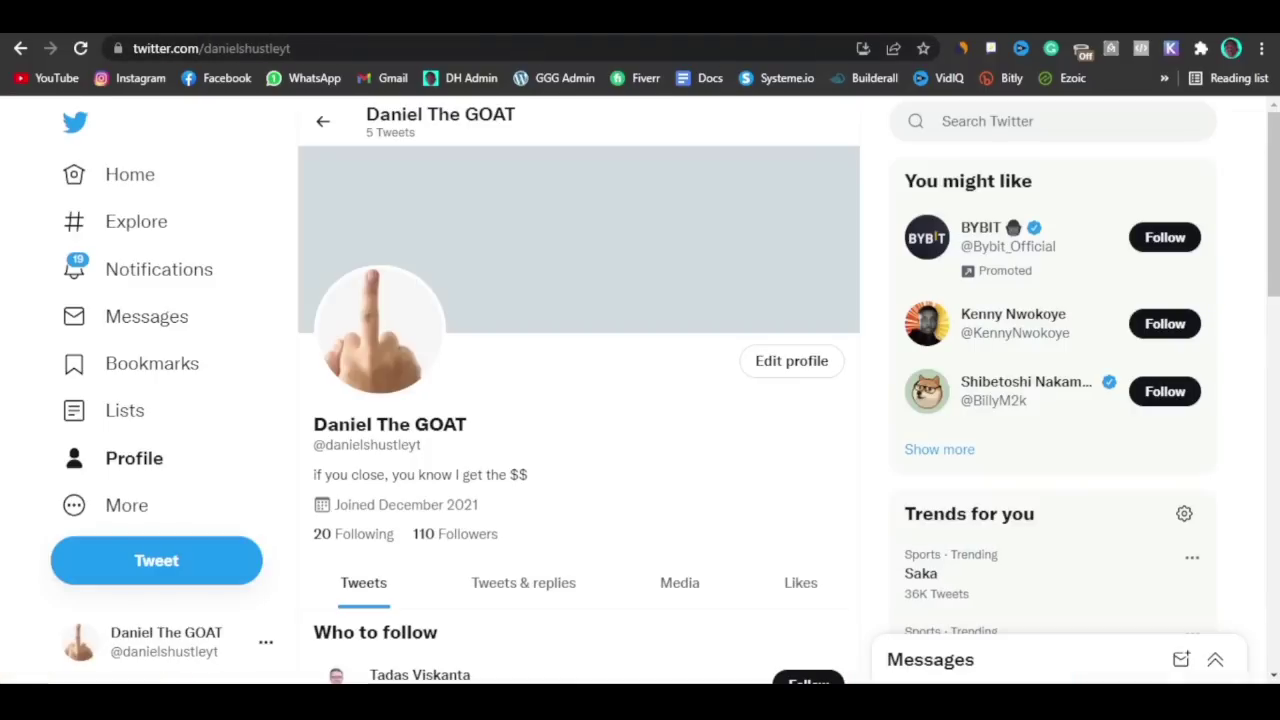
pyautogui.hotkey('ctrl', 't')
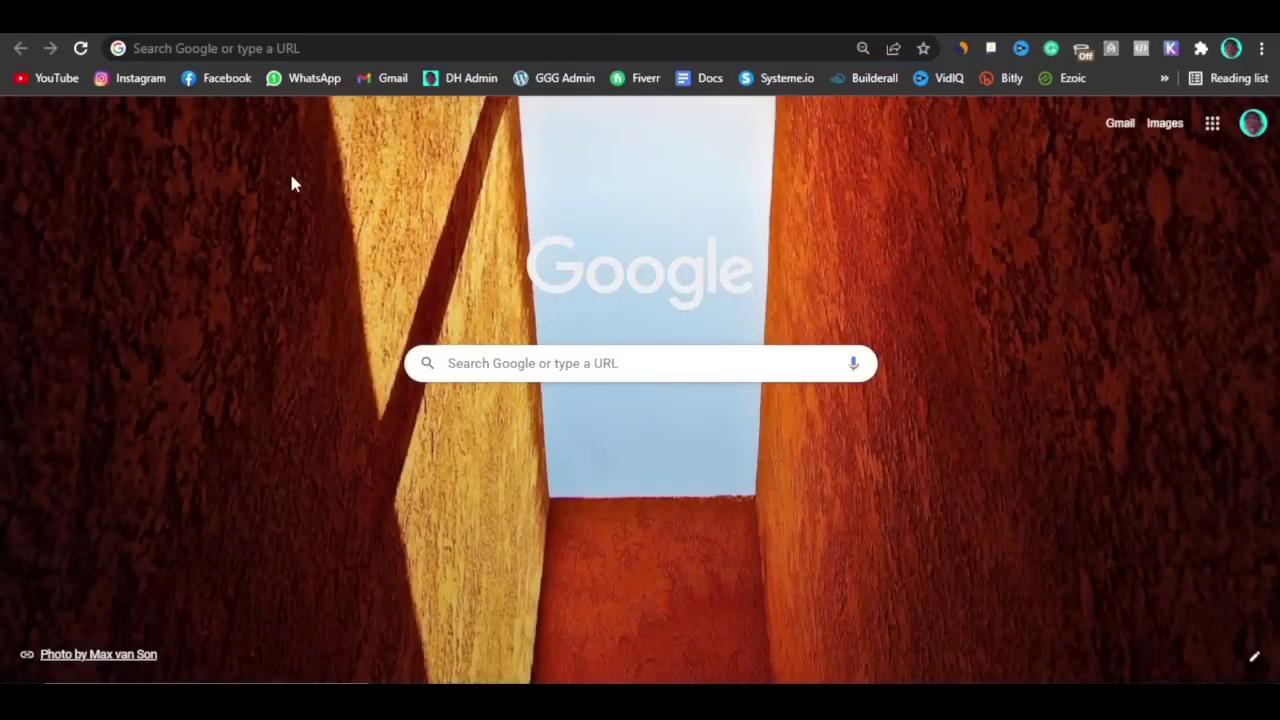
# Go to tumblr.com from the new tab's address bar
pyautogui.click(342, 50)
pyautogui.write('tum')
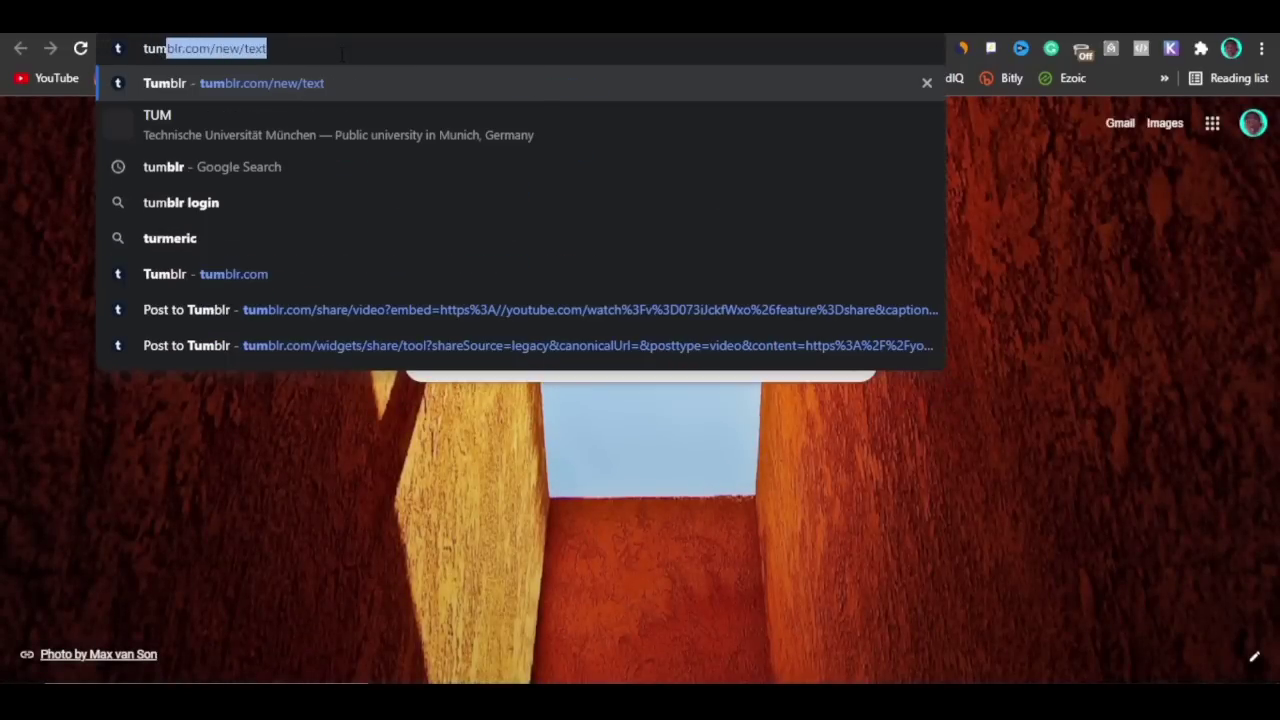
pyautogui.write('blr')
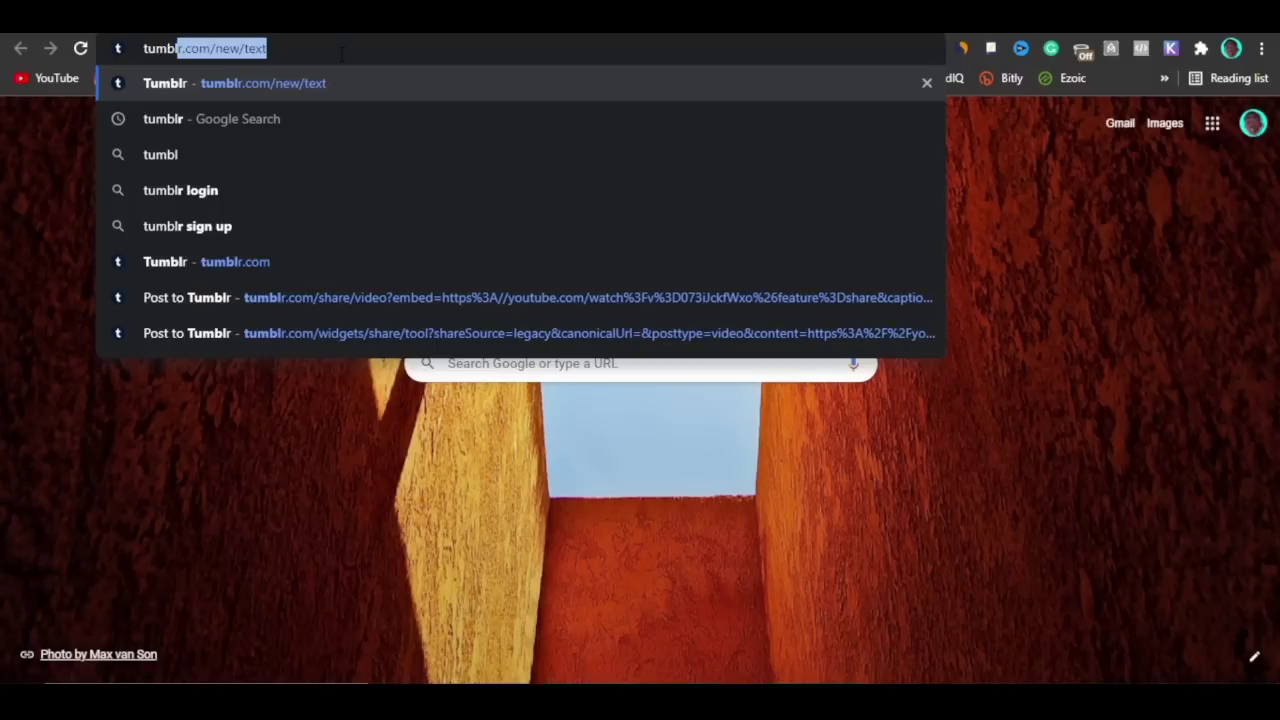
pyautogui.write('.com')
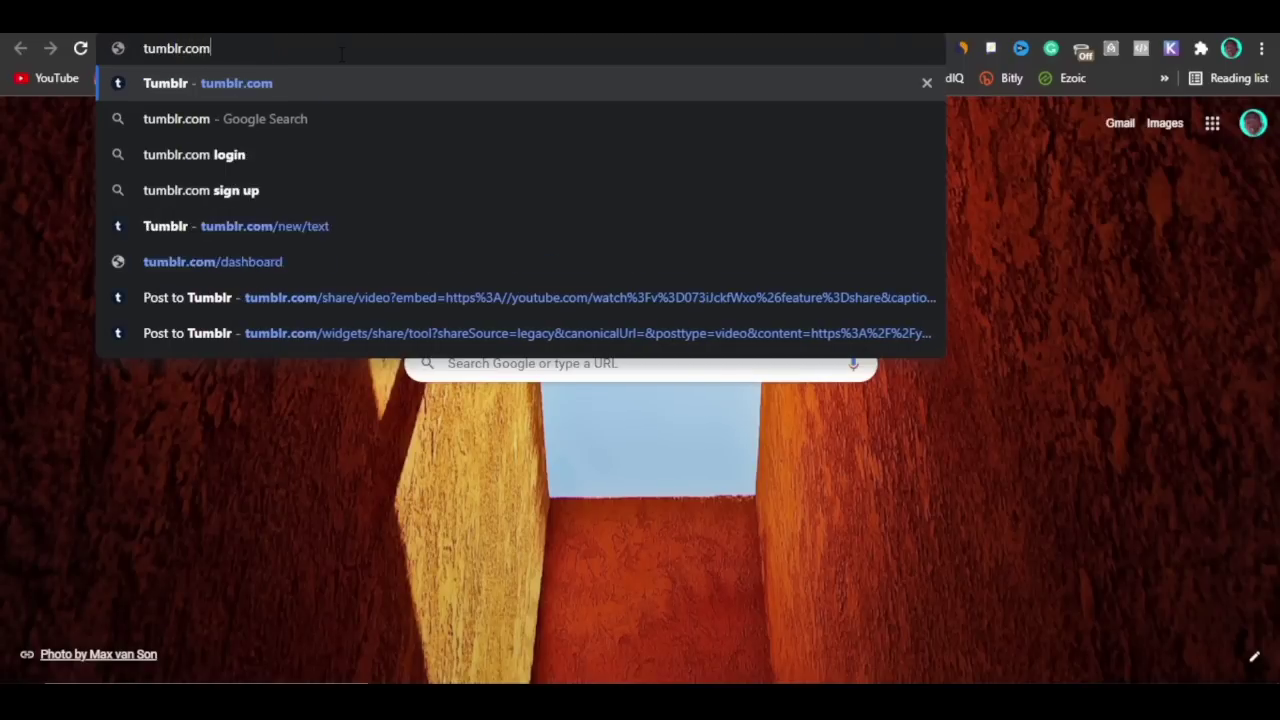
pyautogui.press('Return')
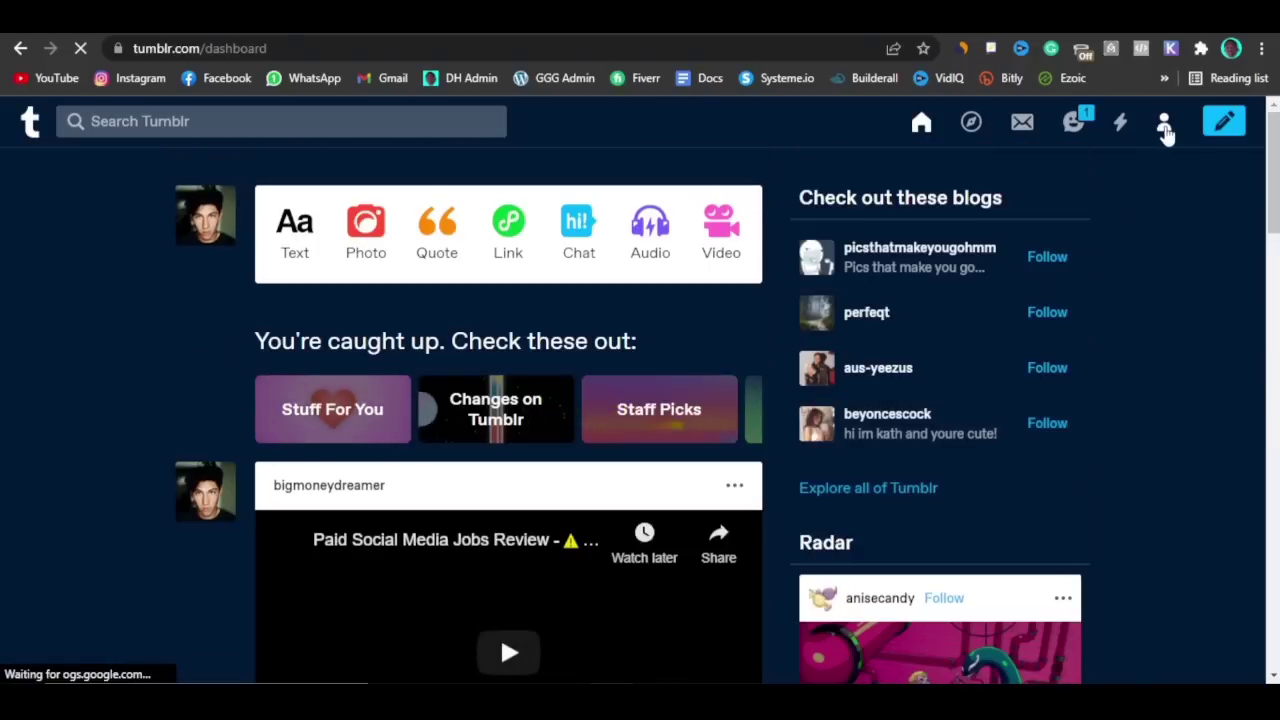
pyautogui.click(1165, 126)
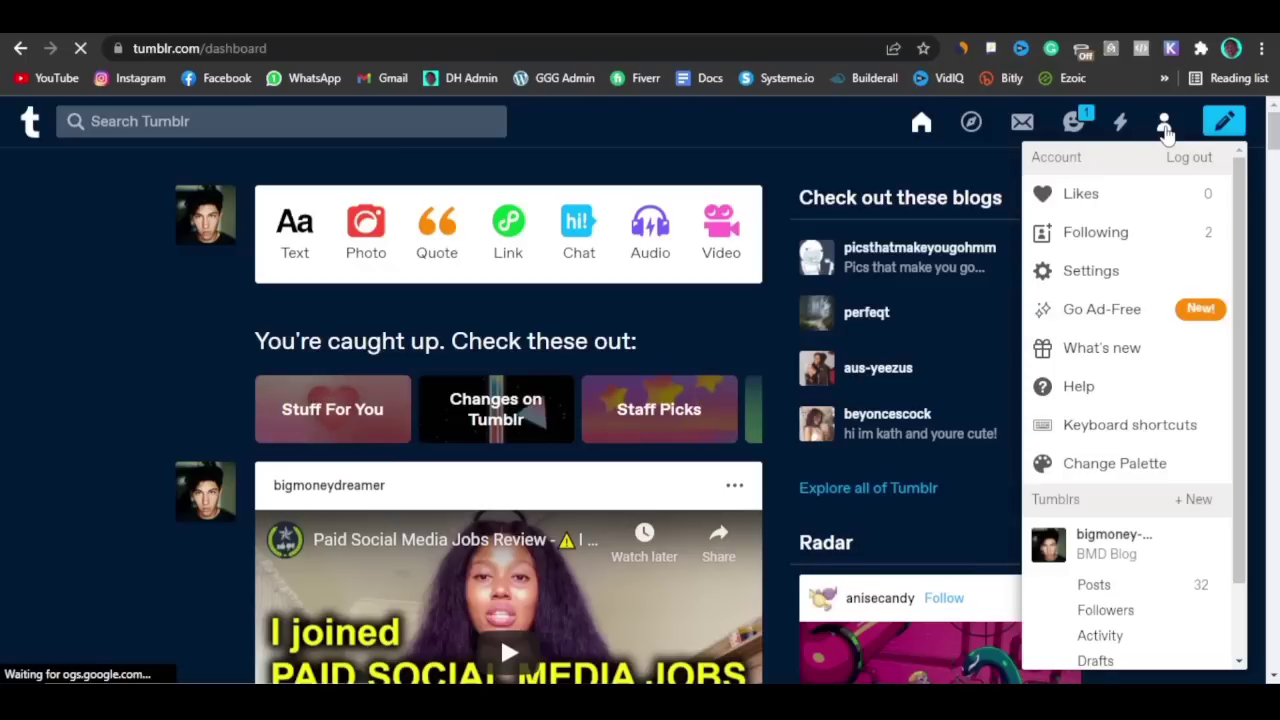
pyautogui.scroll(-2, 1110, 590)
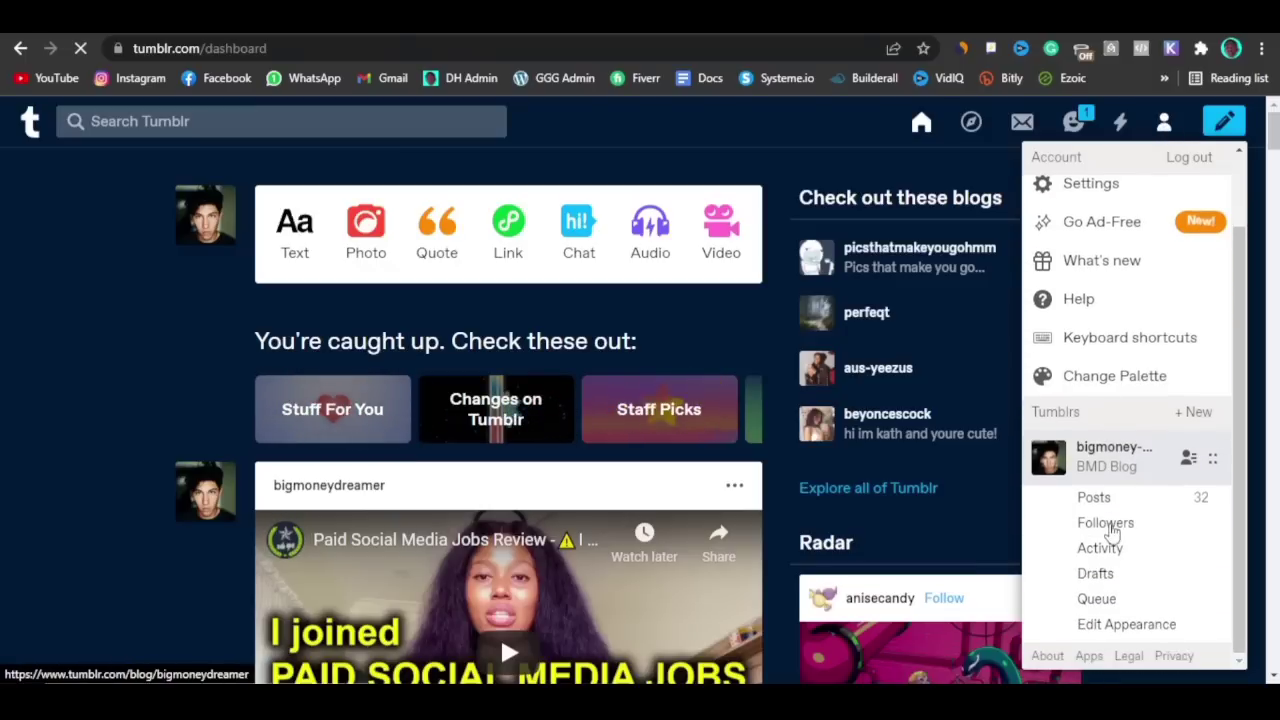
pyautogui.scroll(2, 1150, 400)
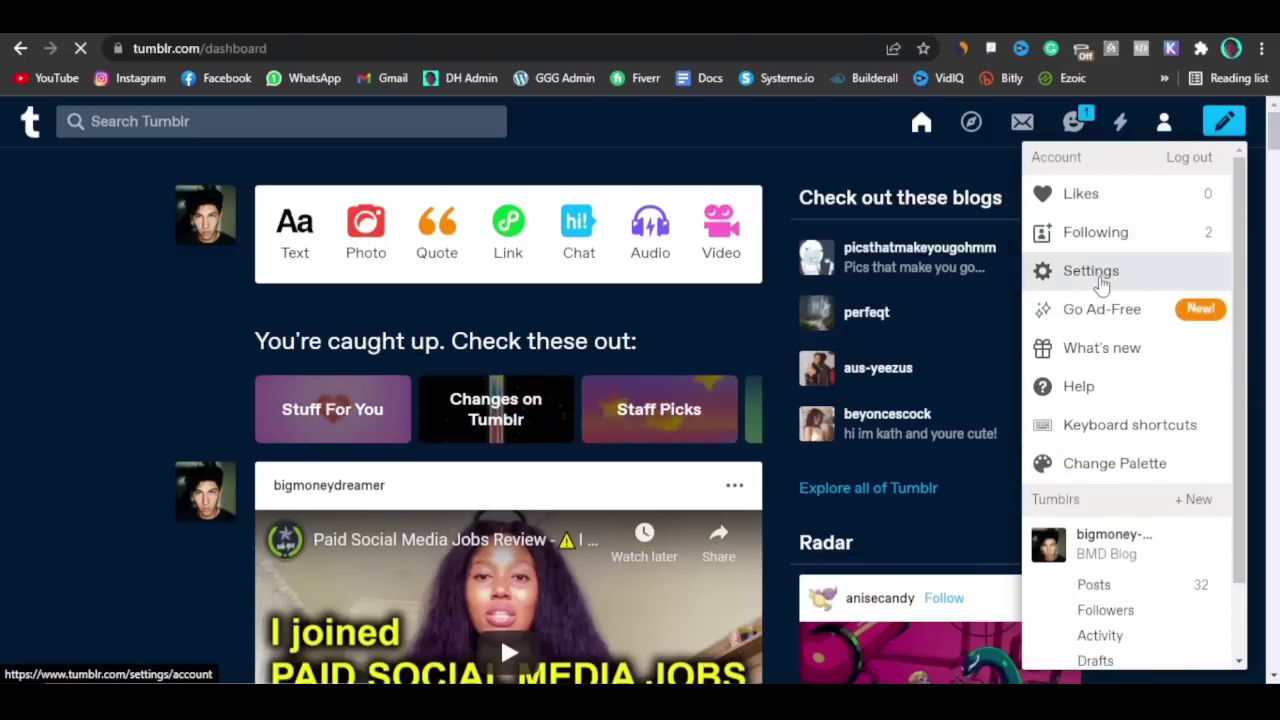
pyautogui.click(1100, 277)
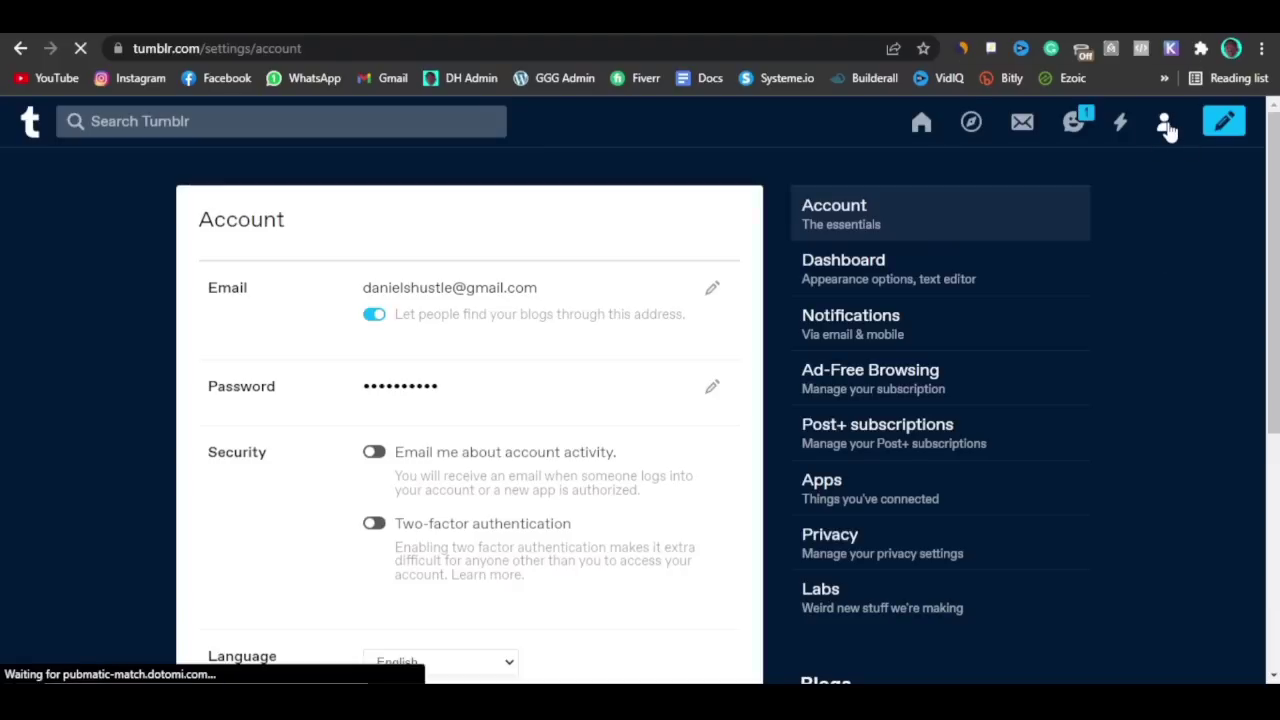
pyautogui.click(1166, 124)
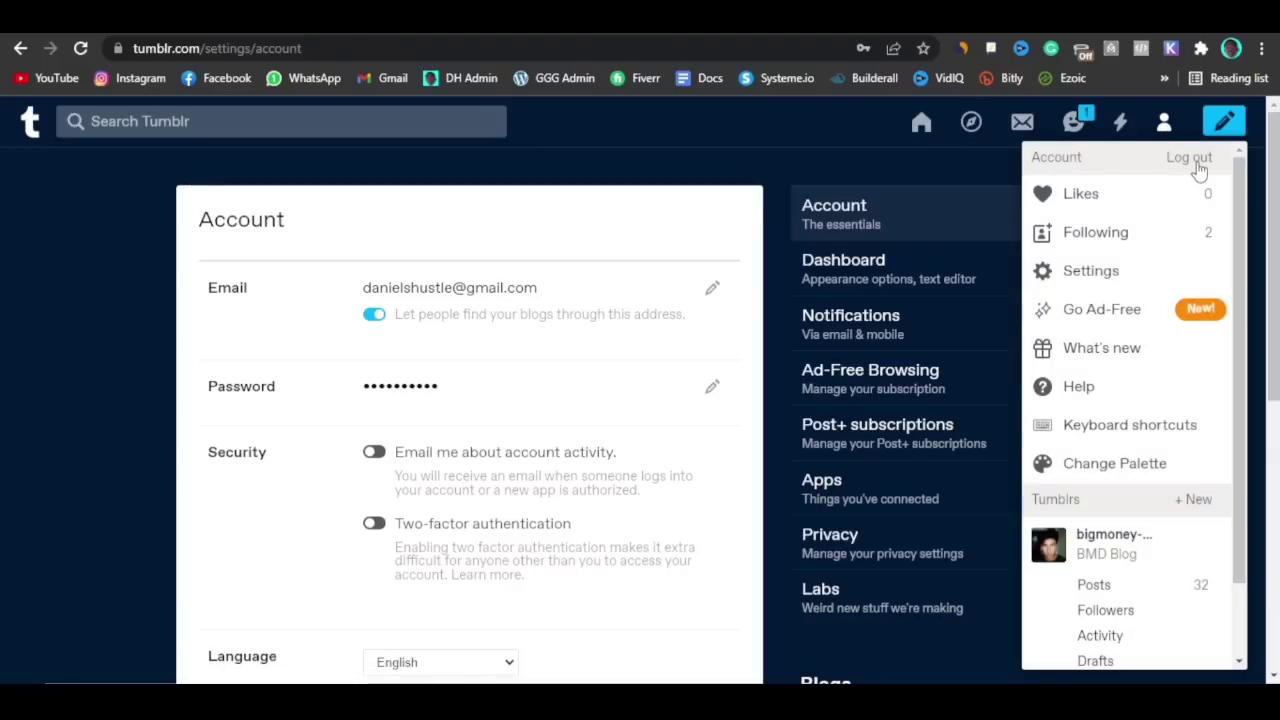
pyautogui.click(1195, 165)
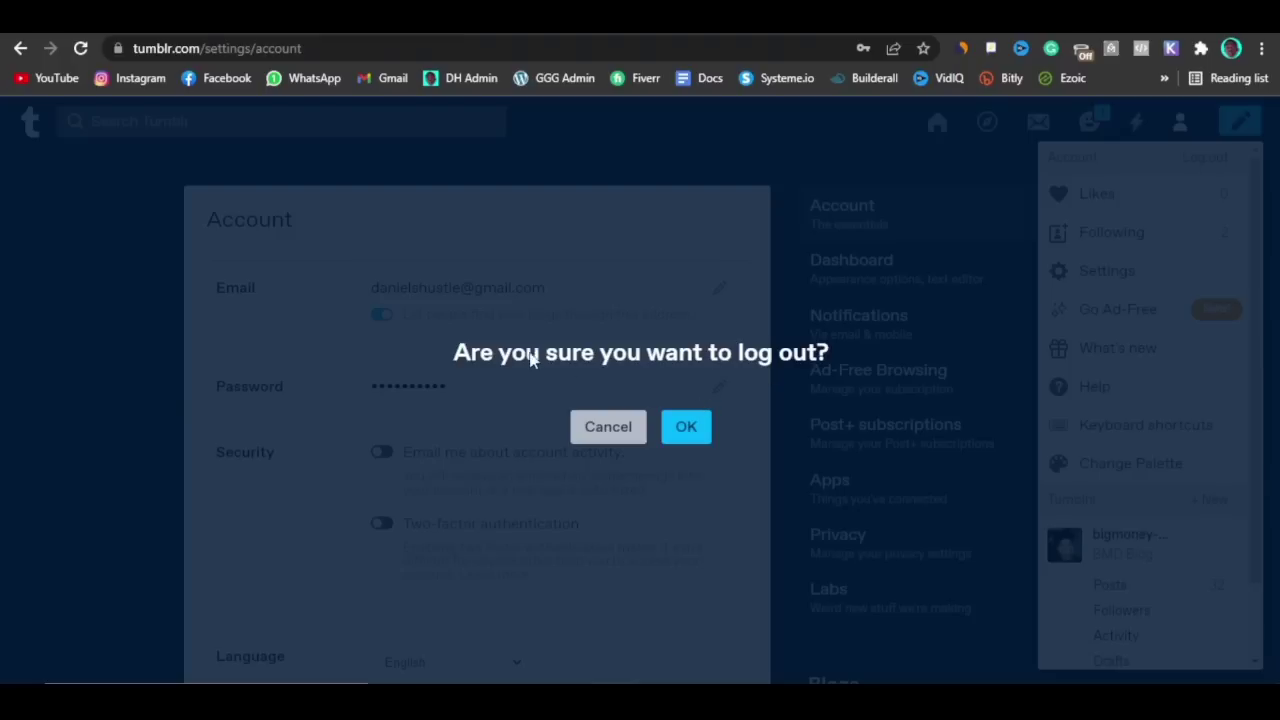
pyautogui.click(685, 427)
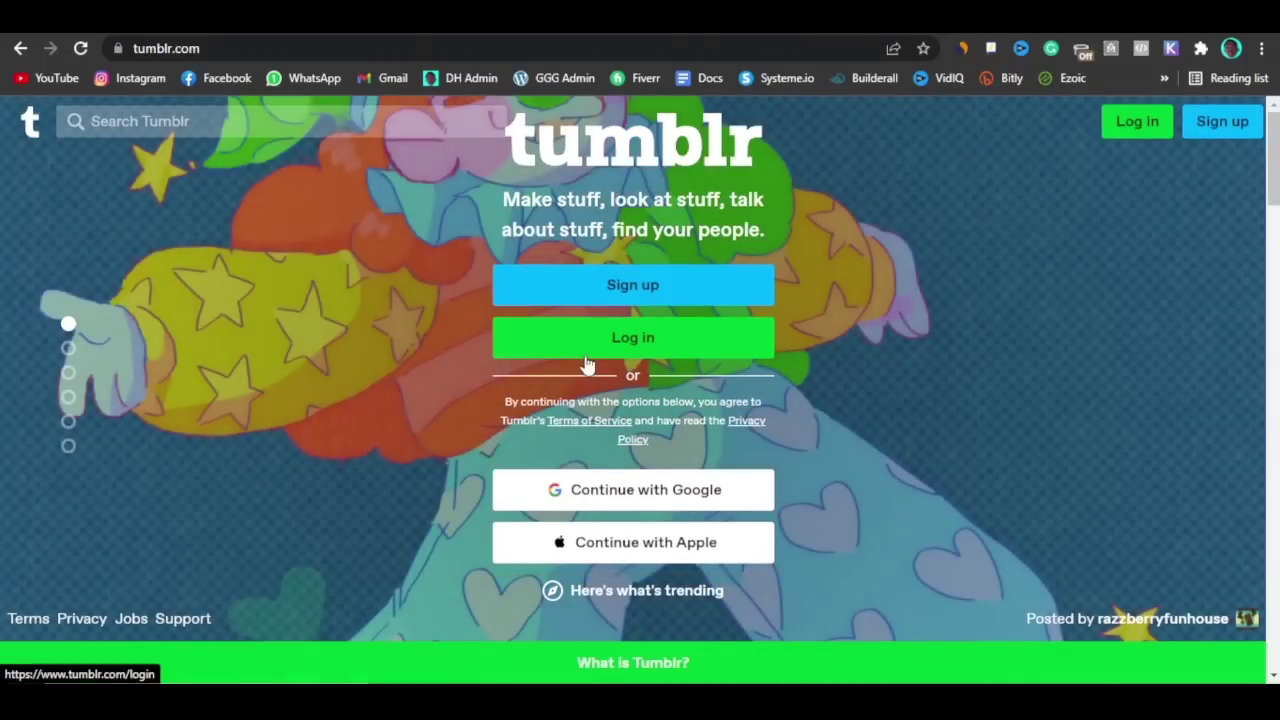
# Start a Tumblr sign-up, replacing the name part of the autofilled email with a new one
pyautogui.click(637, 284)
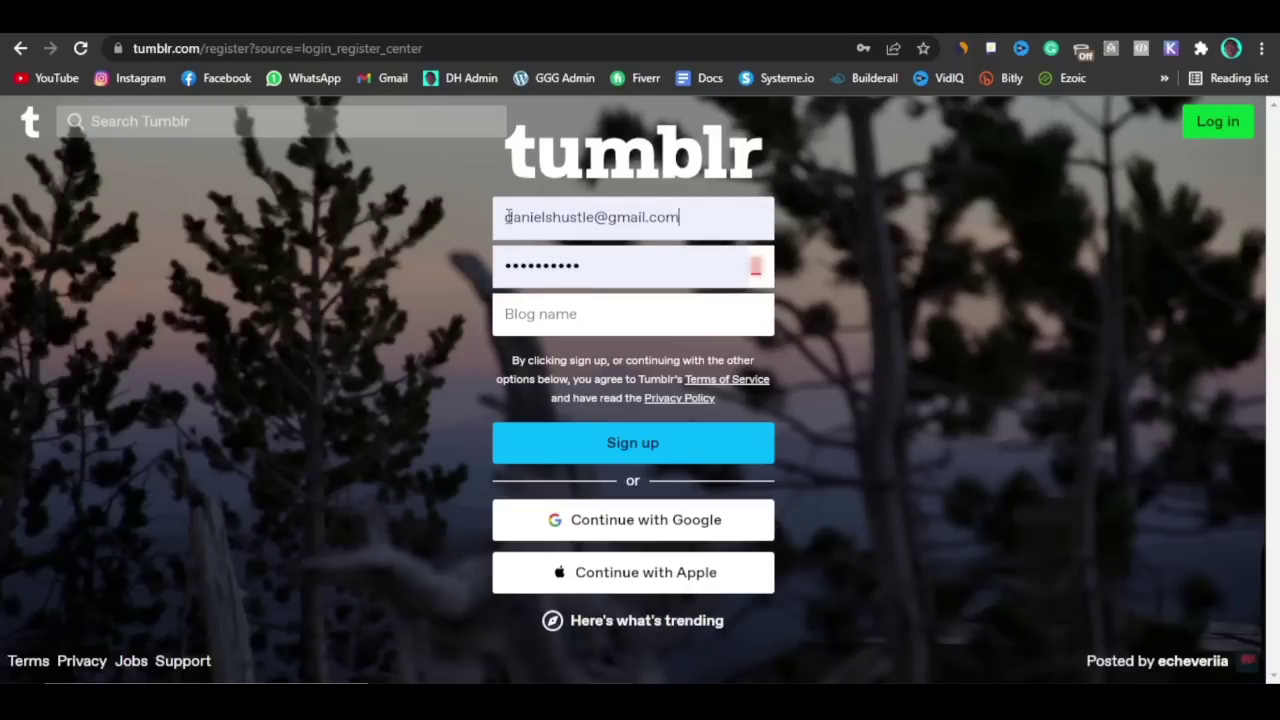
pyautogui.doubleClick(508, 217)
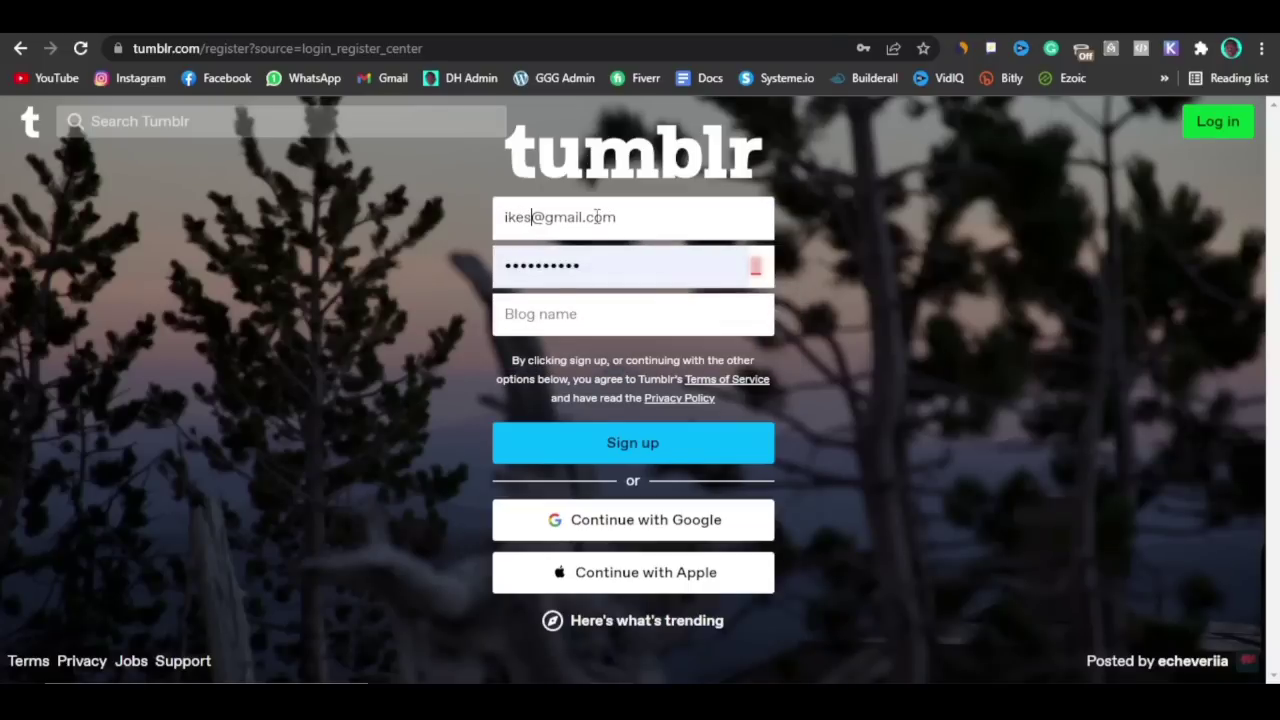
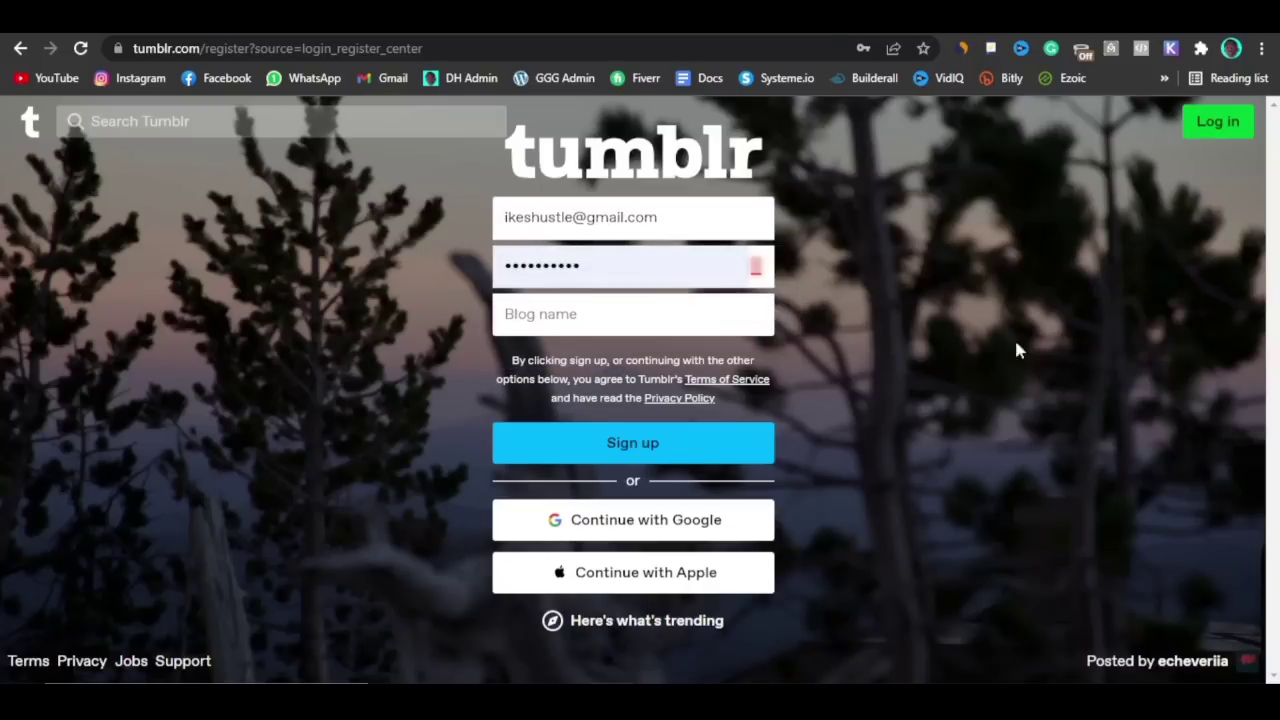
pyautogui.click(617, 458)
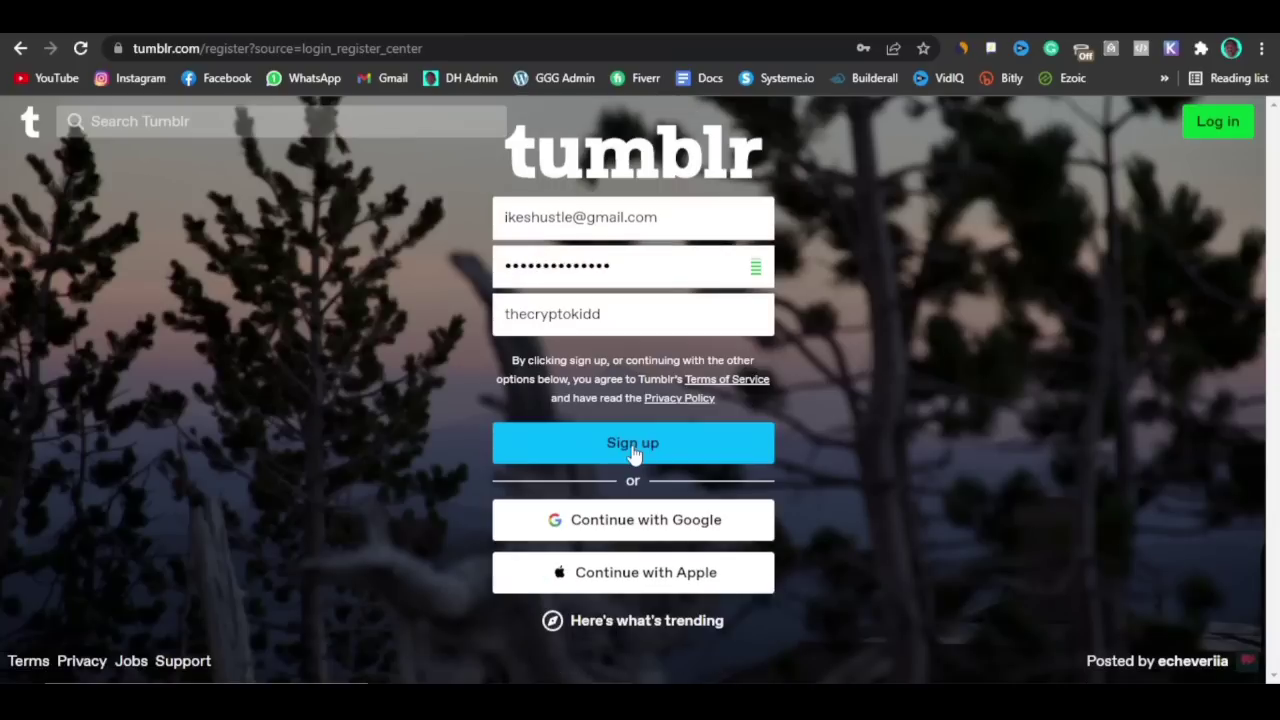
# Submit the registration, decline saving the password, and confirm an age of 18
pyautogui.click(634, 450)
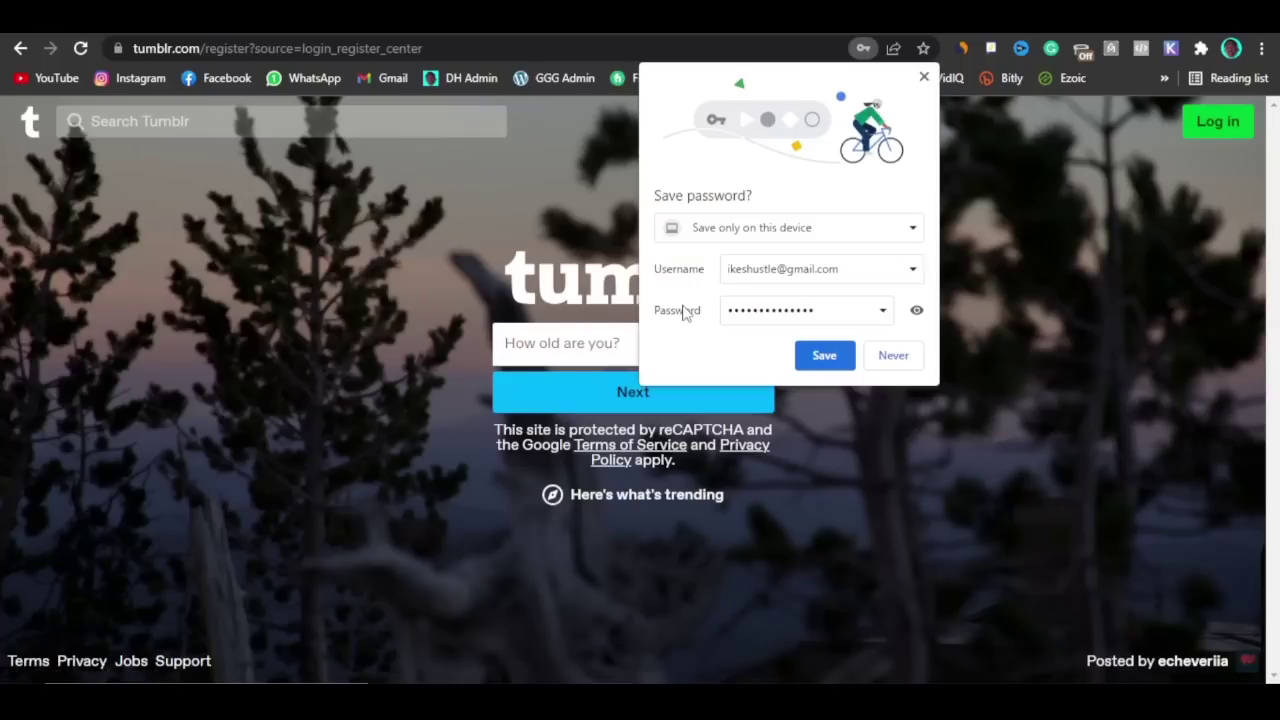
pyautogui.click(887, 360)
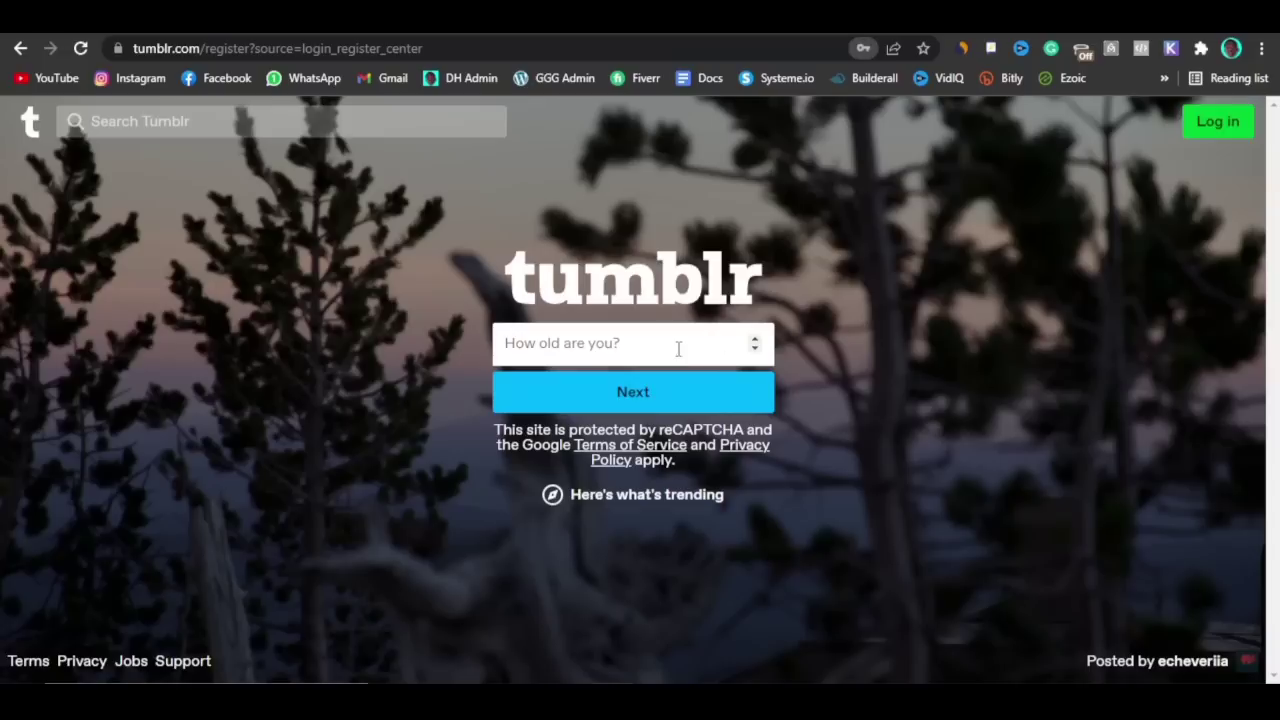
pyautogui.write('18')
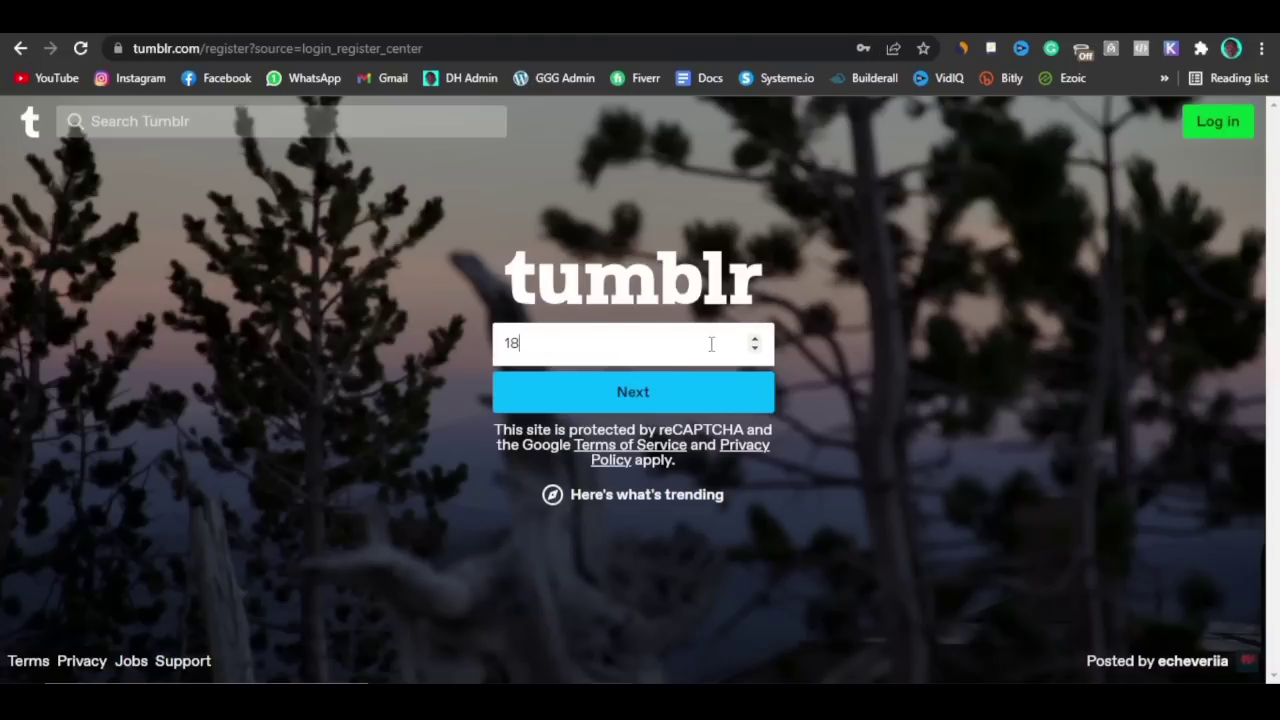
pyautogui.click(630, 394)
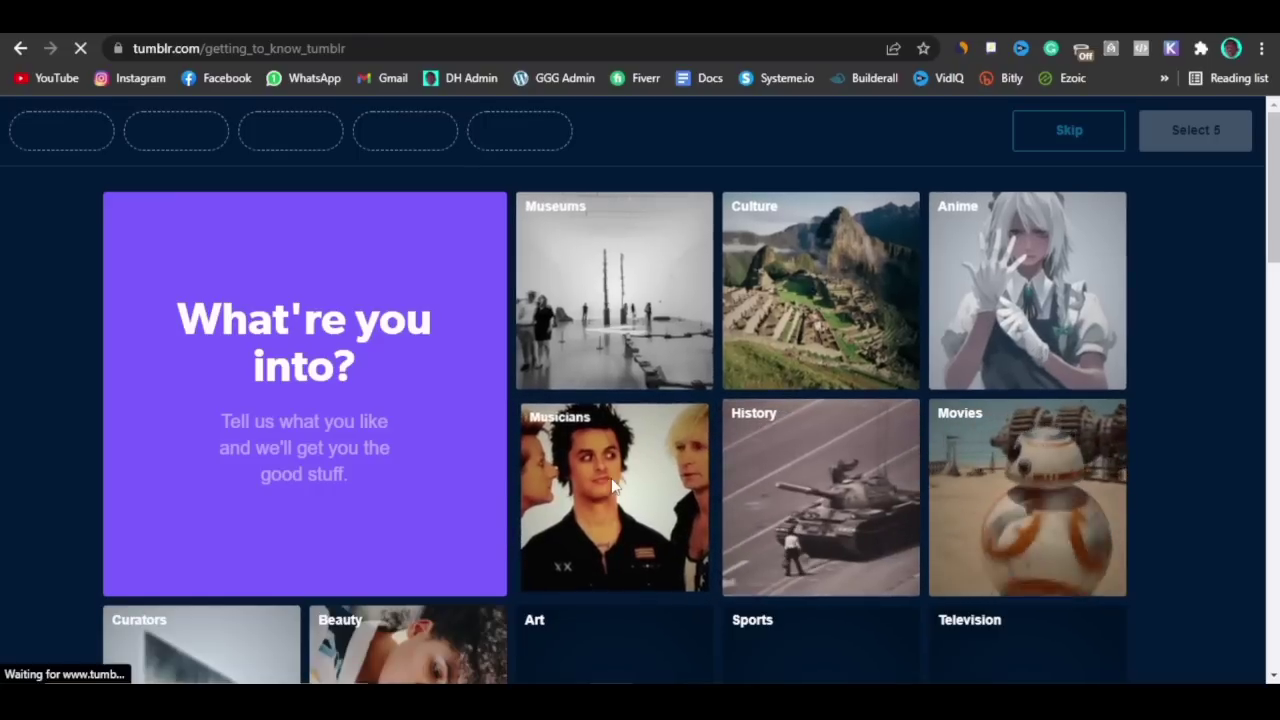
# Pick Technology as an interest topic while browsing the topic list
pyautogui.scroll(-2, 613, 487)
pyautogui.scroll(-2, 613, 487)
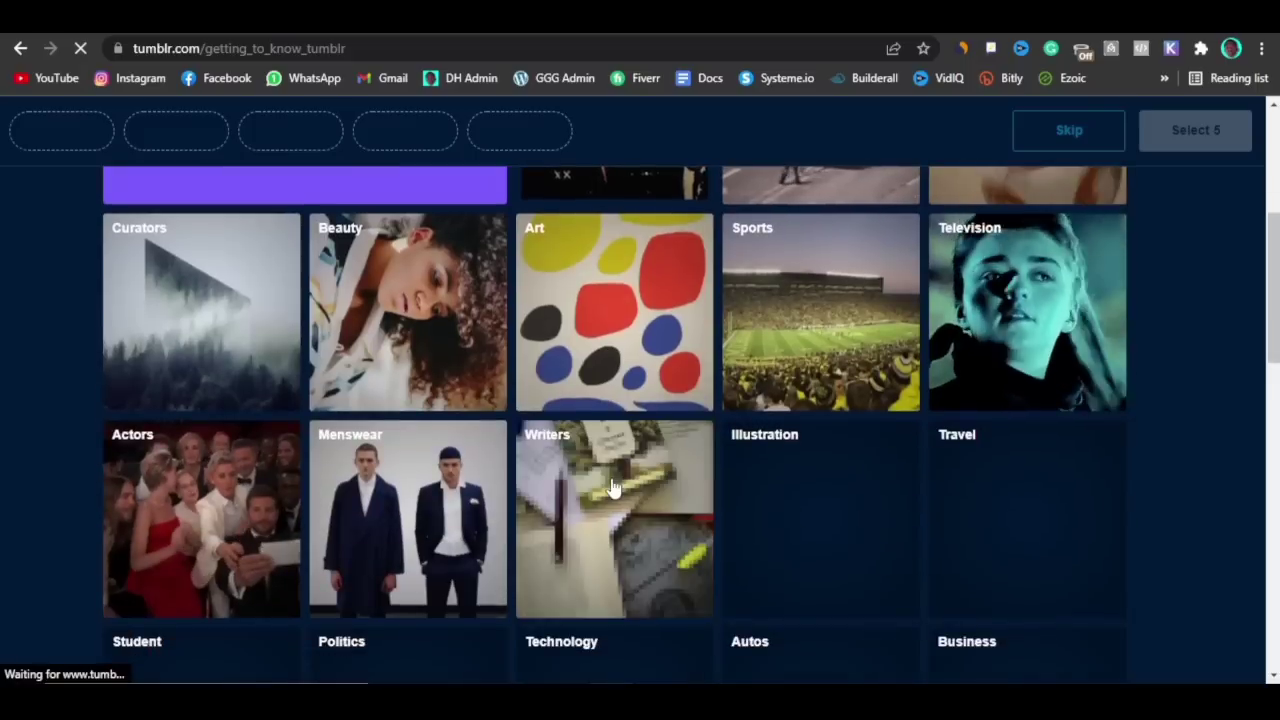
pyautogui.scroll(-3, 892, 568)
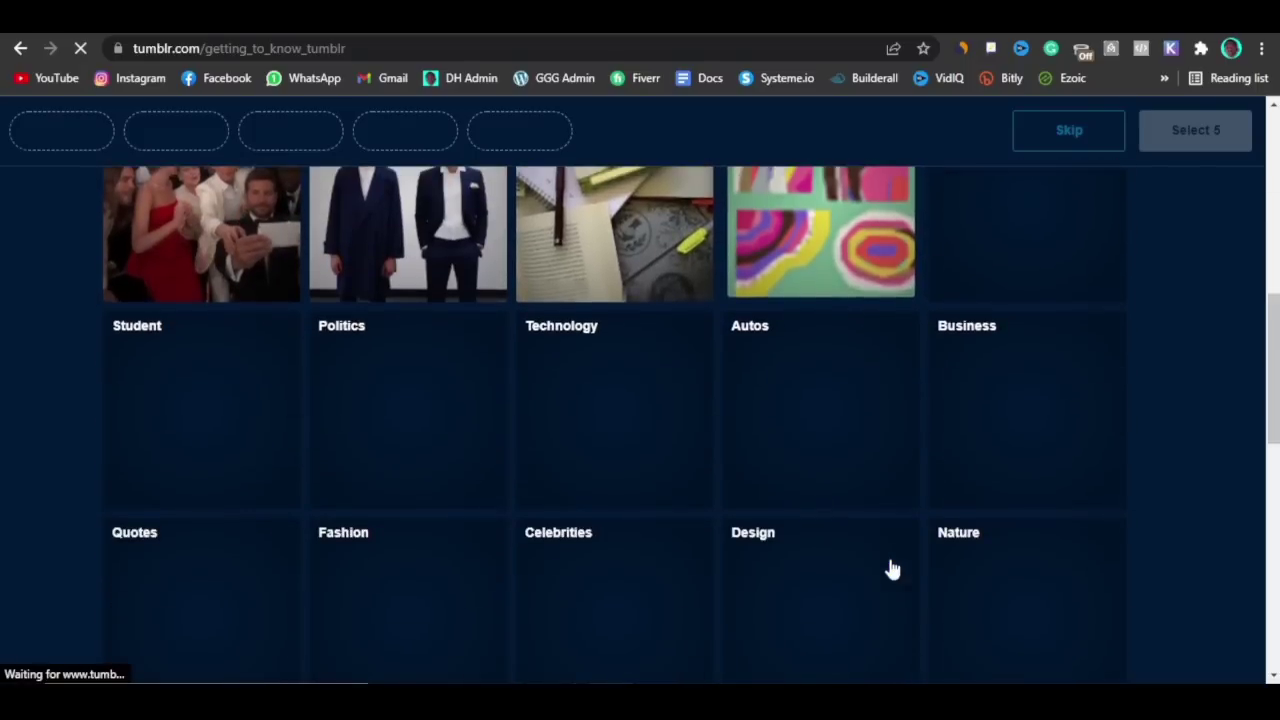
pyautogui.click(575, 398)
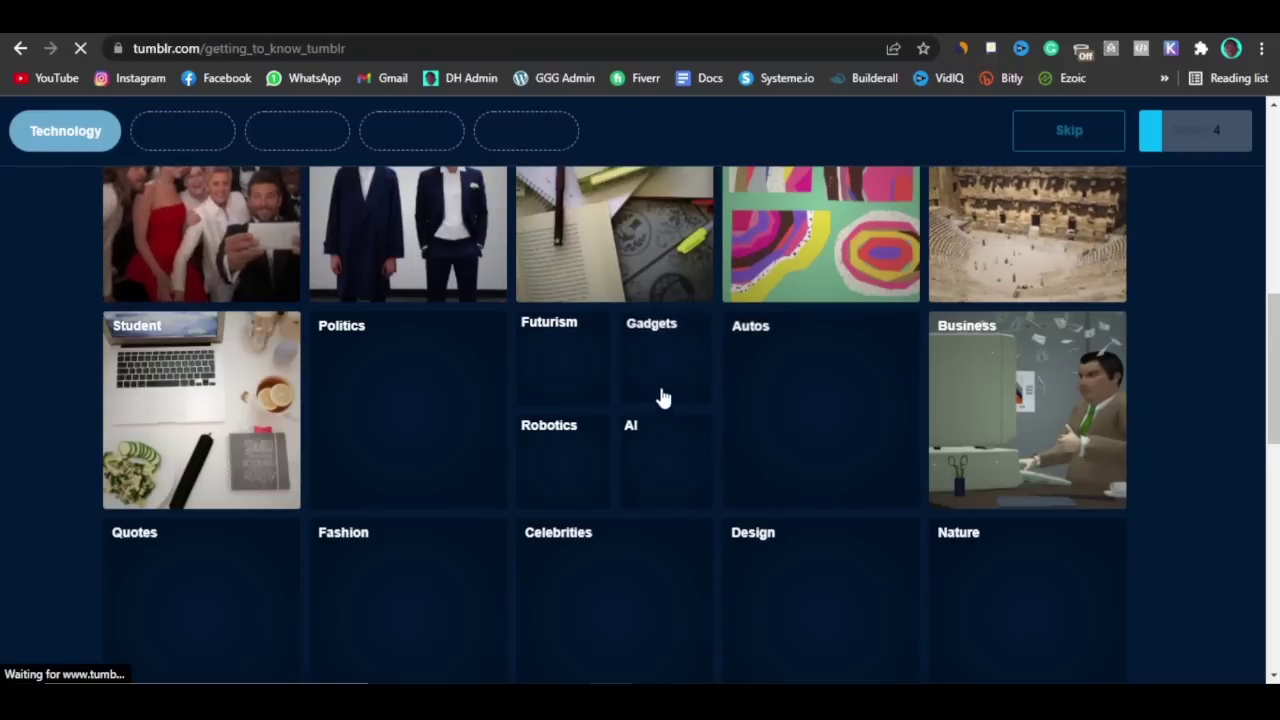
pyautogui.scroll(-3, 777, 385)
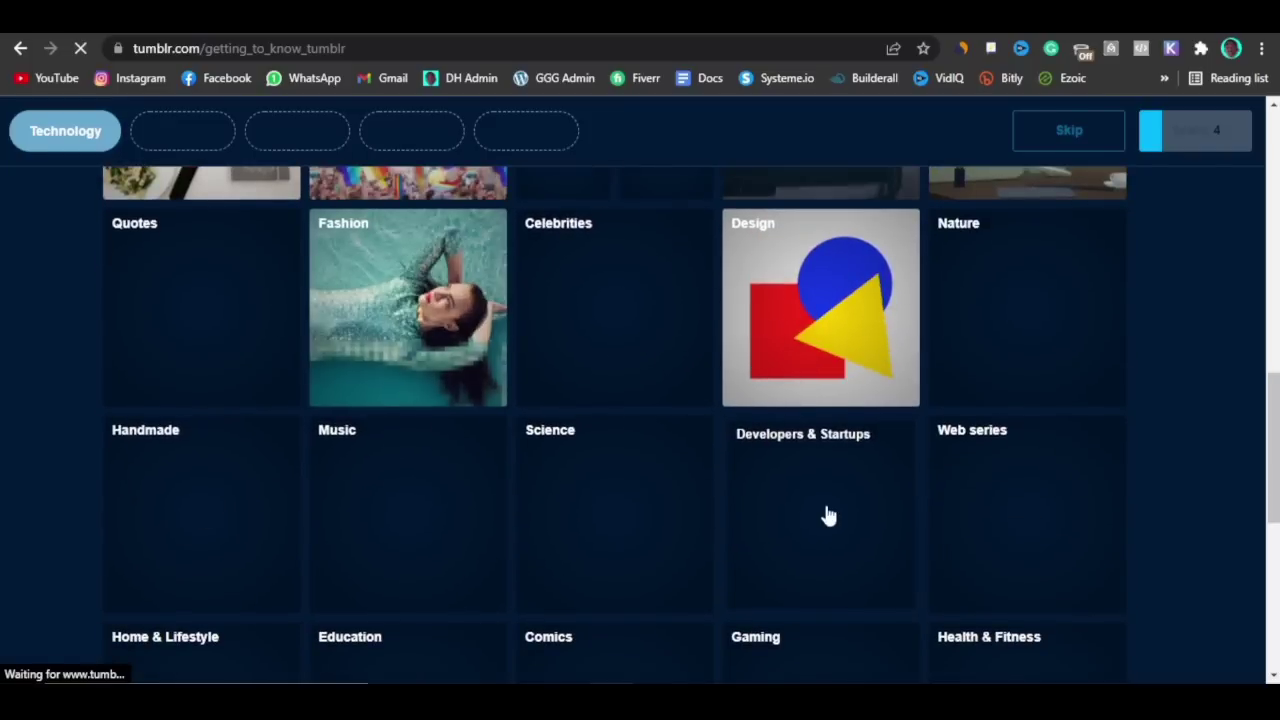
pyautogui.scroll(6, 826, 517)
pyautogui.scroll(5, 826, 517)
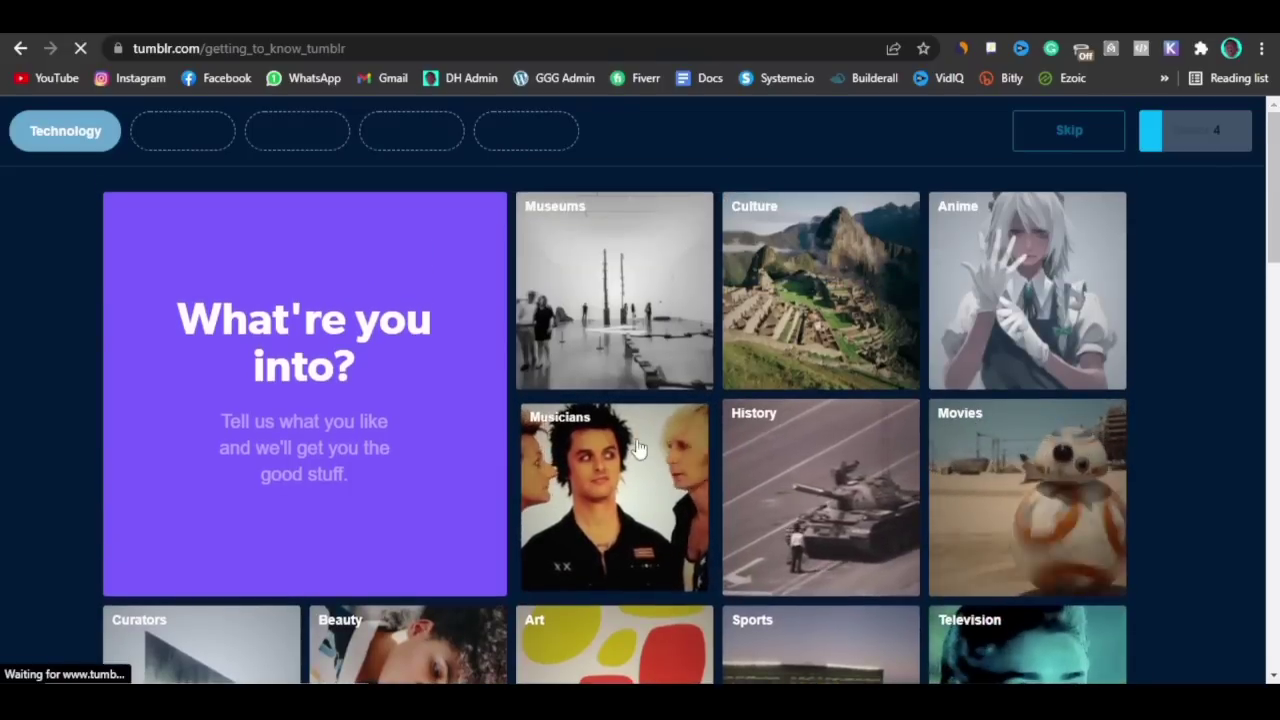
pyautogui.scroll(-5, 1015, 310)
pyautogui.scroll(-5, 1015, 308)
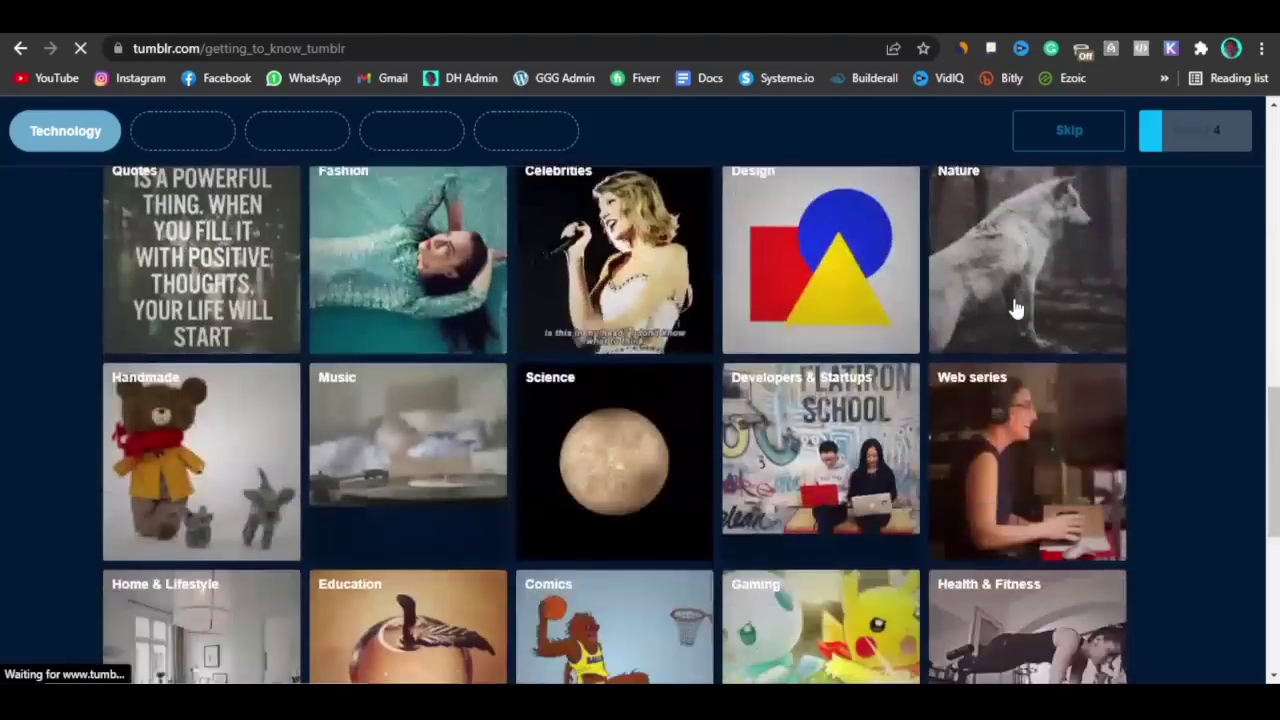
pyautogui.scroll(-5, 1015, 308)
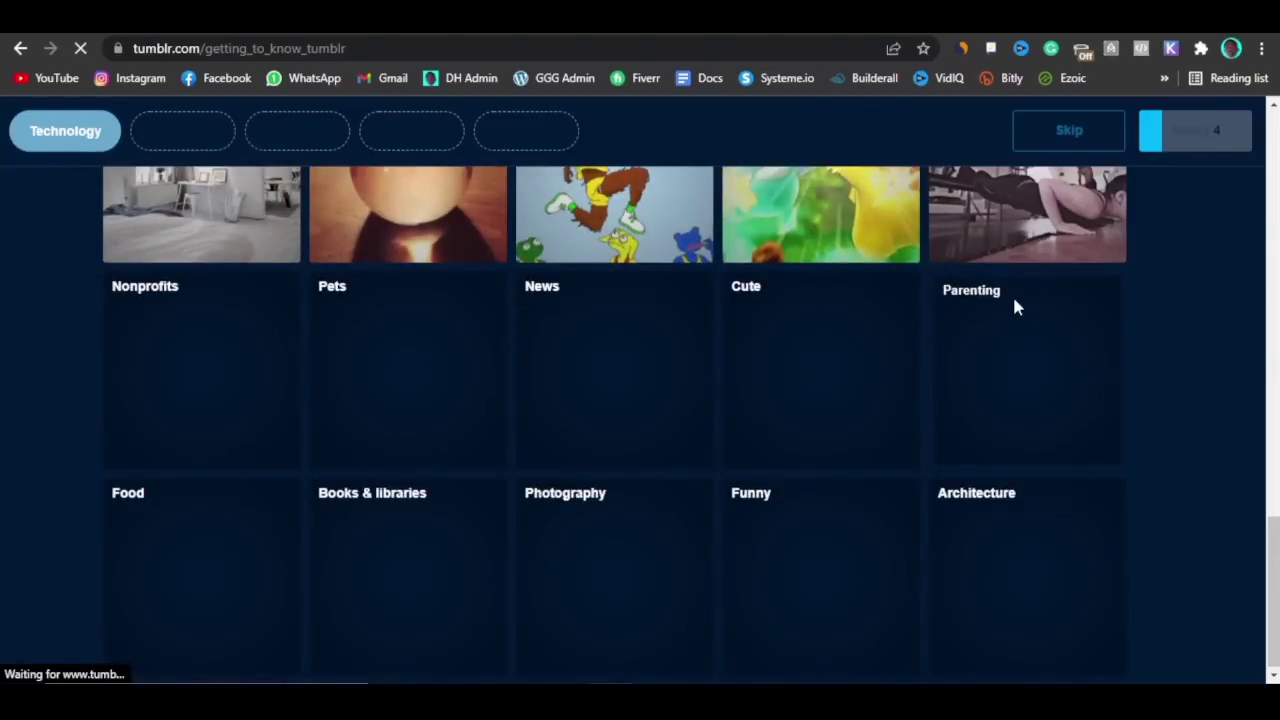
pyautogui.scroll(15, 680, 374)
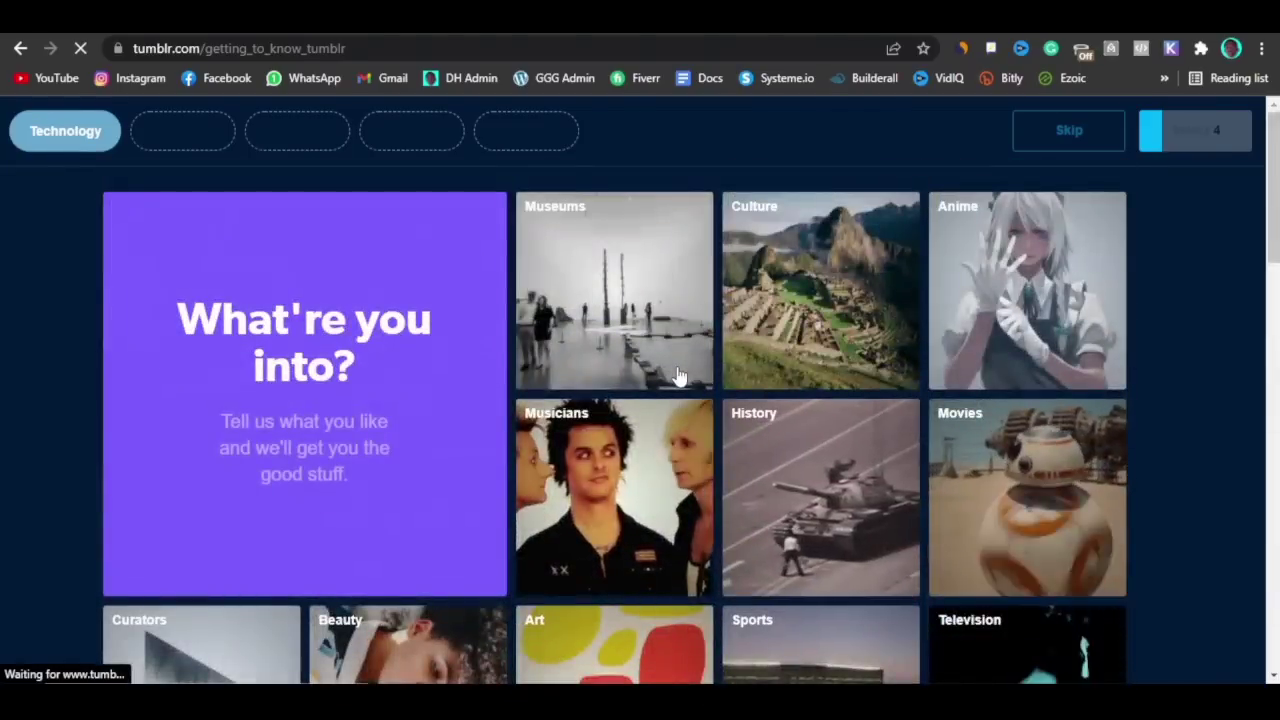
pyautogui.scroll(-3, 678, 374)
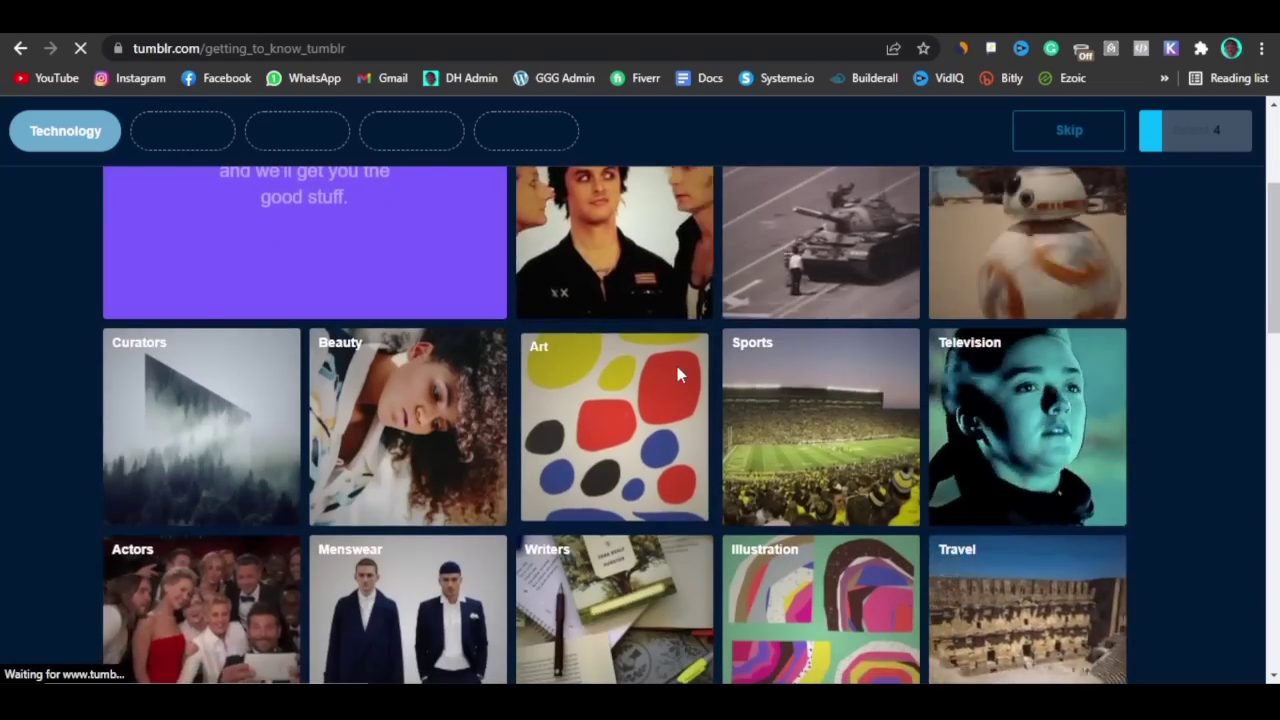
pyautogui.scroll(-5, 677, 374)
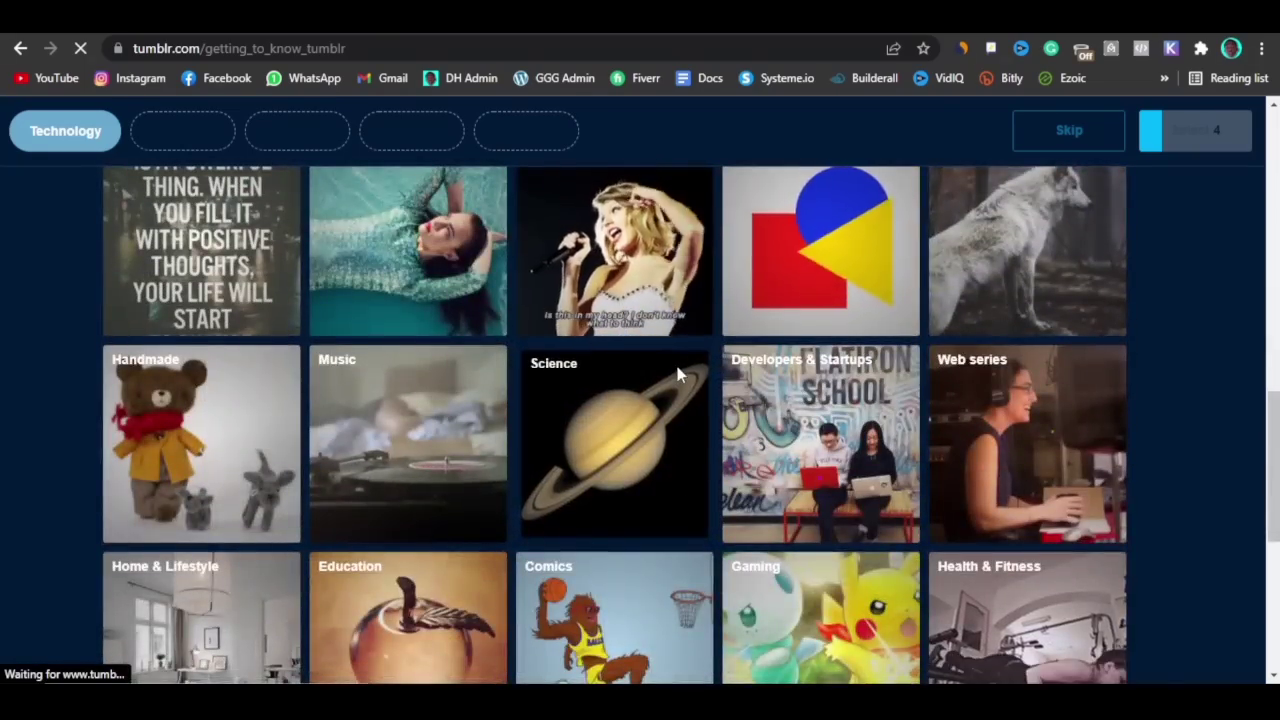
pyautogui.scroll(2, 650, 360)
pyautogui.scroll(3, 620, 343)
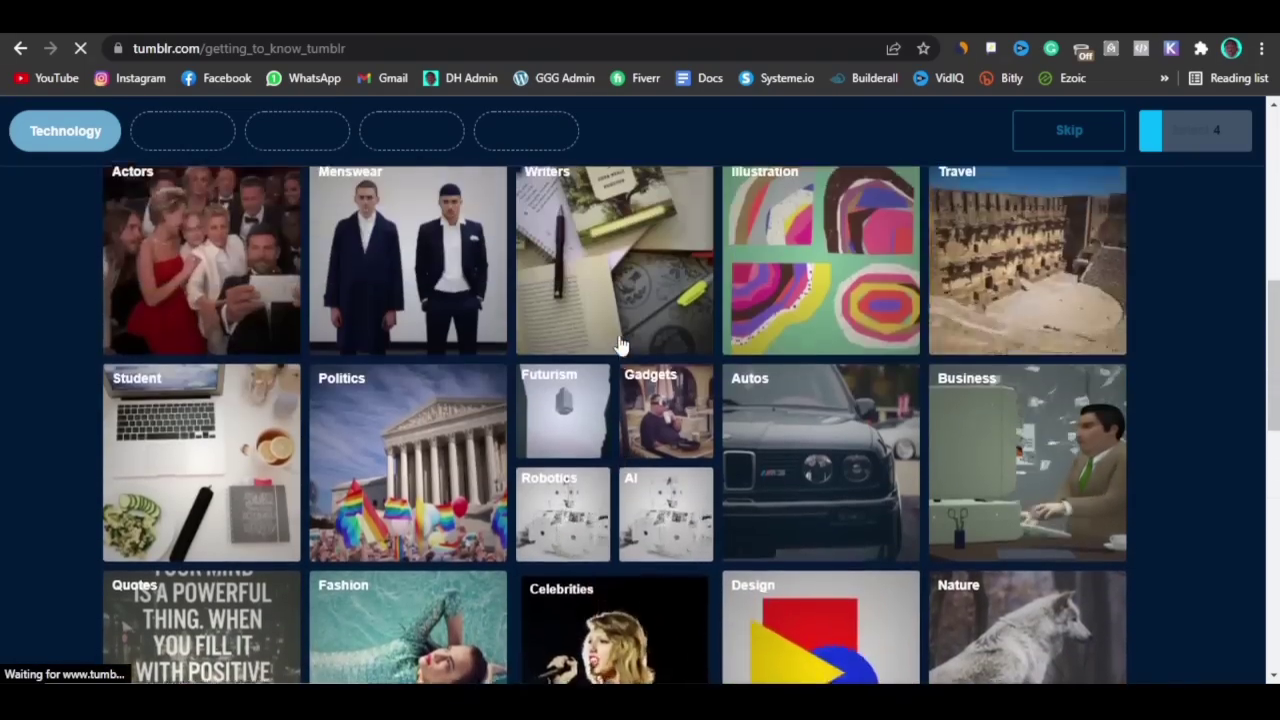
pyautogui.scroll(-7, 731, 500)
pyautogui.scroll(4, 755, 507)
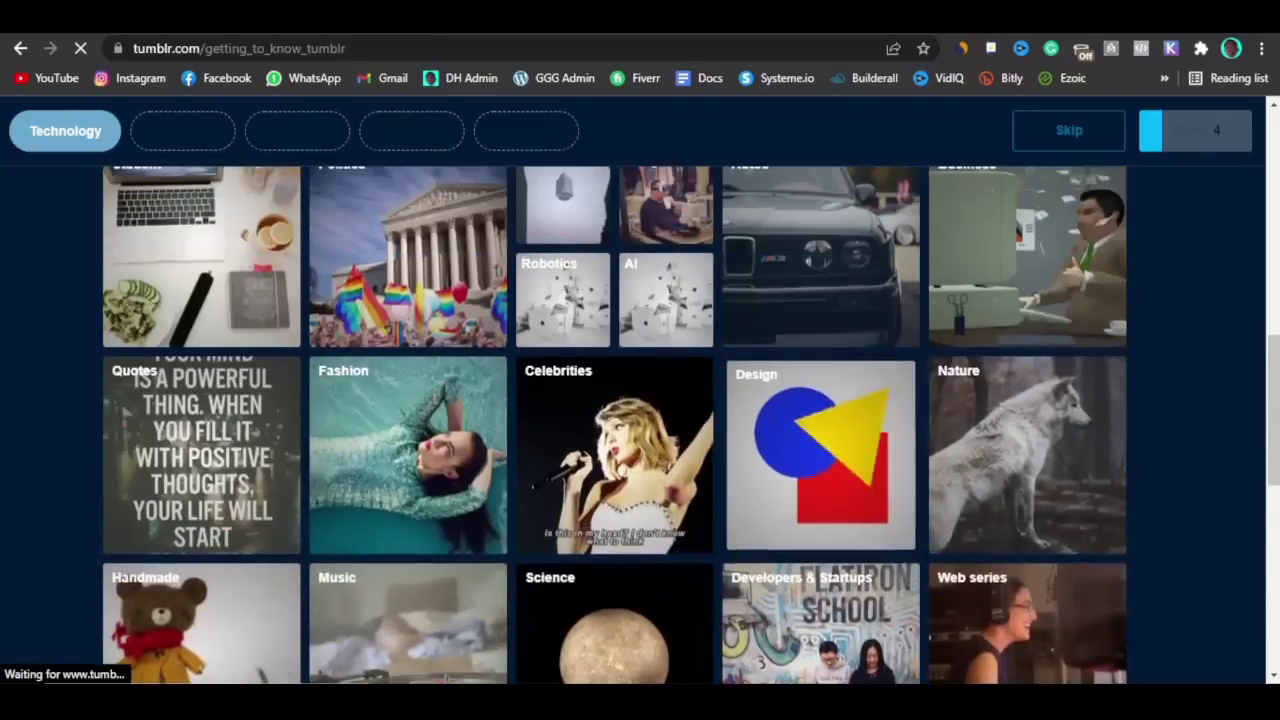
pyautogui.scroll(3, 1057, 477)
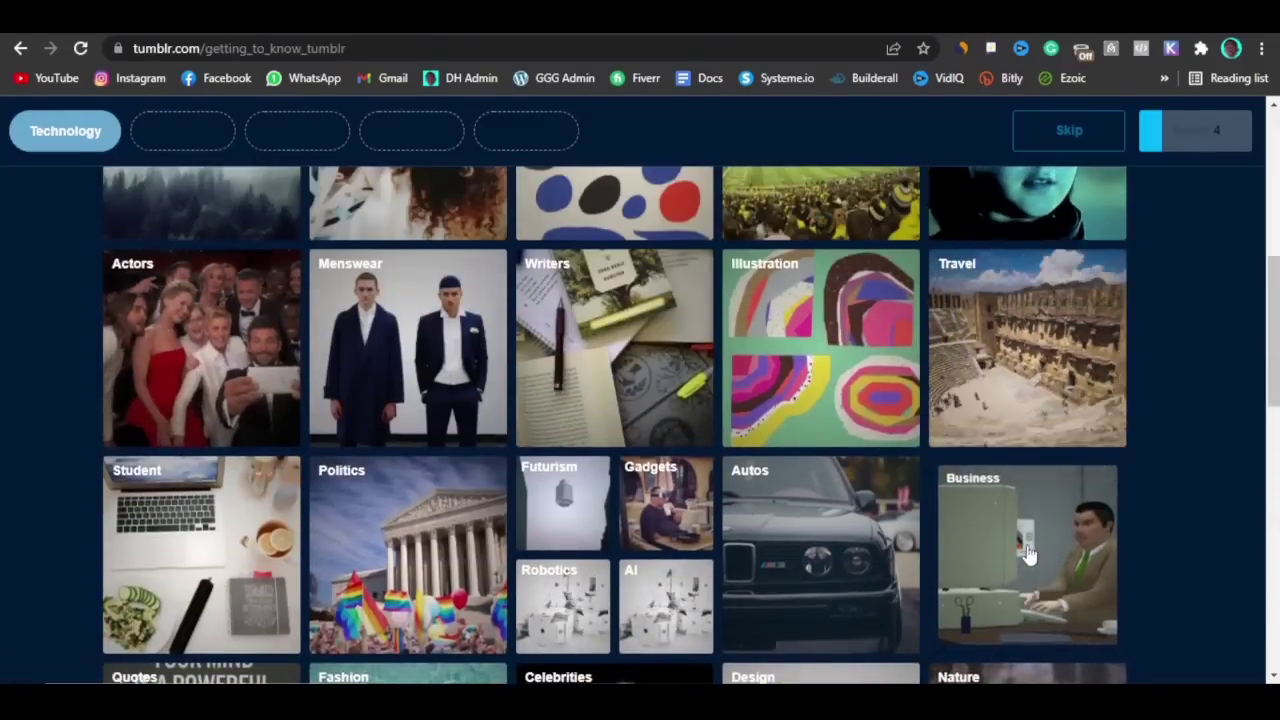
# Follow Business plus Marketing, Finance, Advertising and Entrepreneurs, then finish topic setup
pyautogui.click(1035, 530)
pyautogui.scroll(-2, 960, 420)
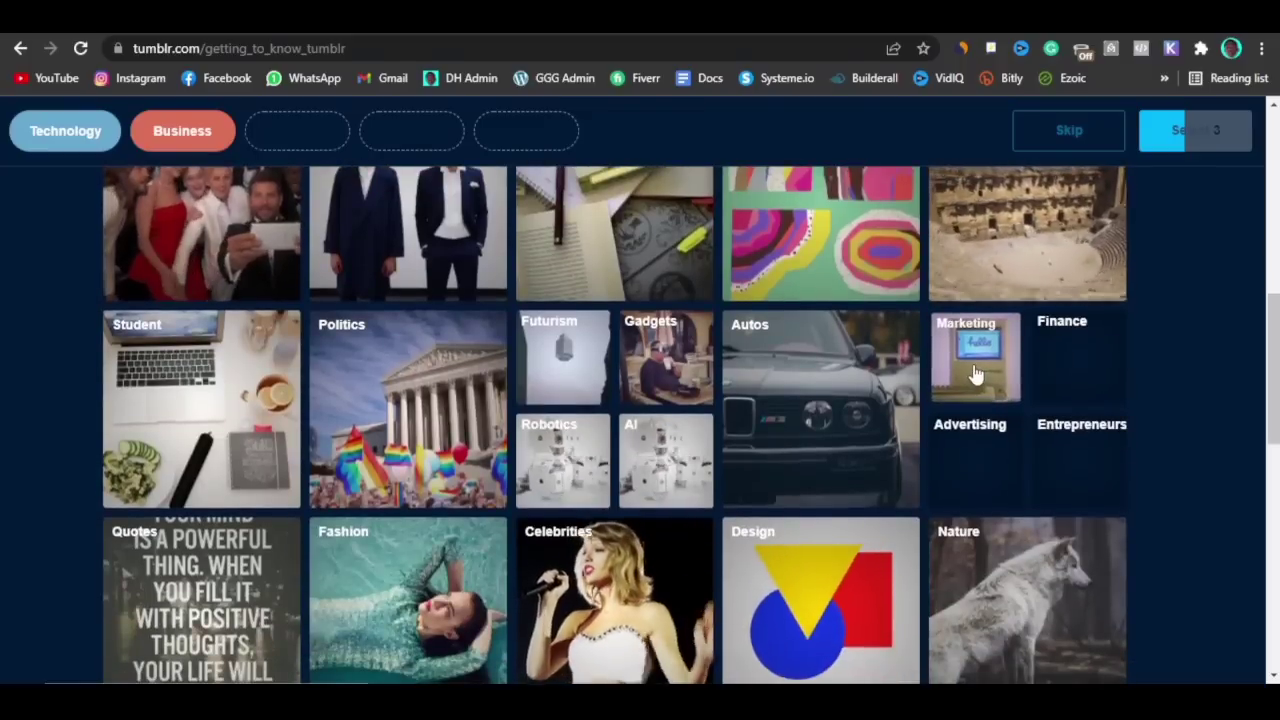
pyautogui.click(950, 397)
pyautogui.click(987, 457)
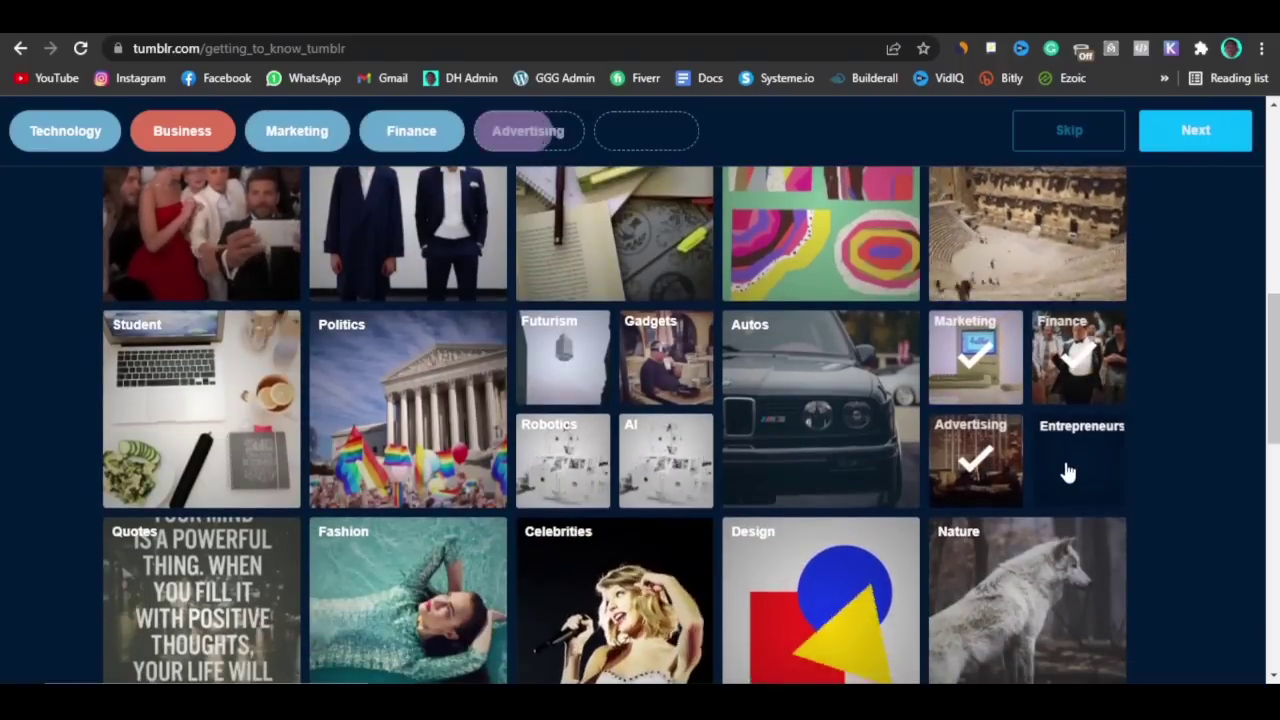
pyautogui.click(1063, 468)
pyautogui.click(1172, 140)
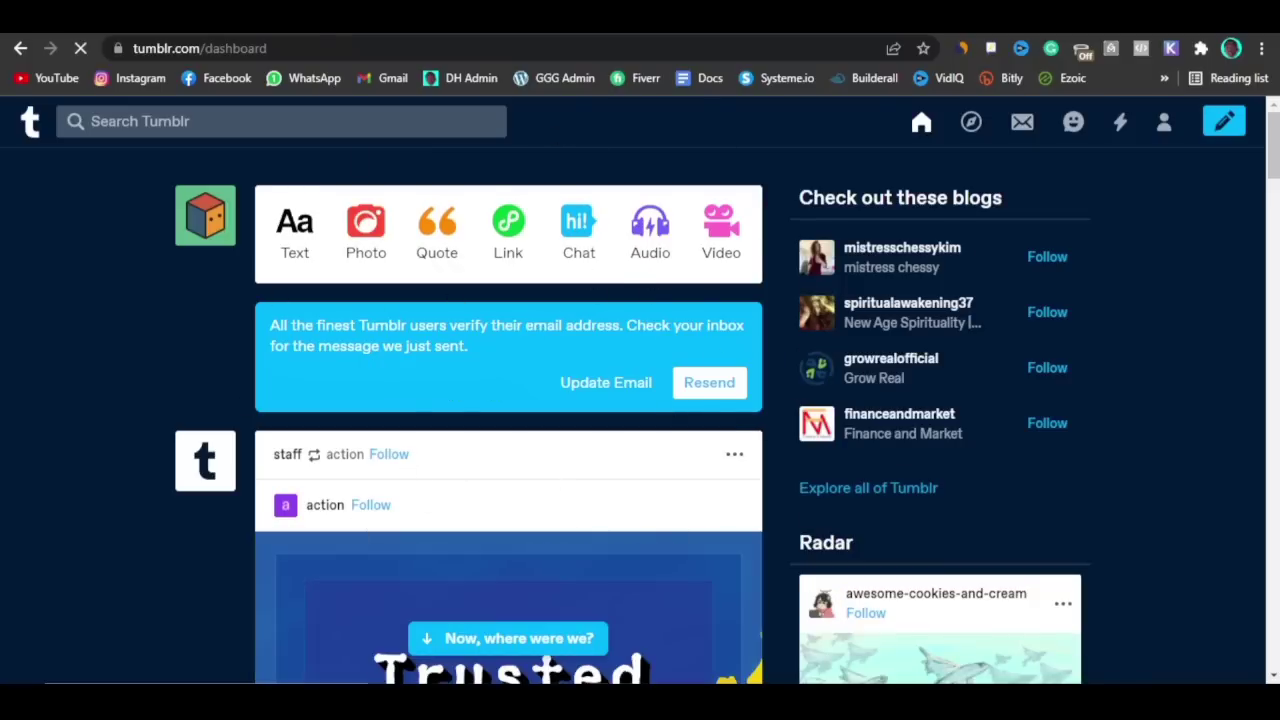
# Open Tumblr's 'Verify your email address' message in Gmail and confirm with 'This is me!'
pyautogui.hotkey('ctrl', 'Tab')
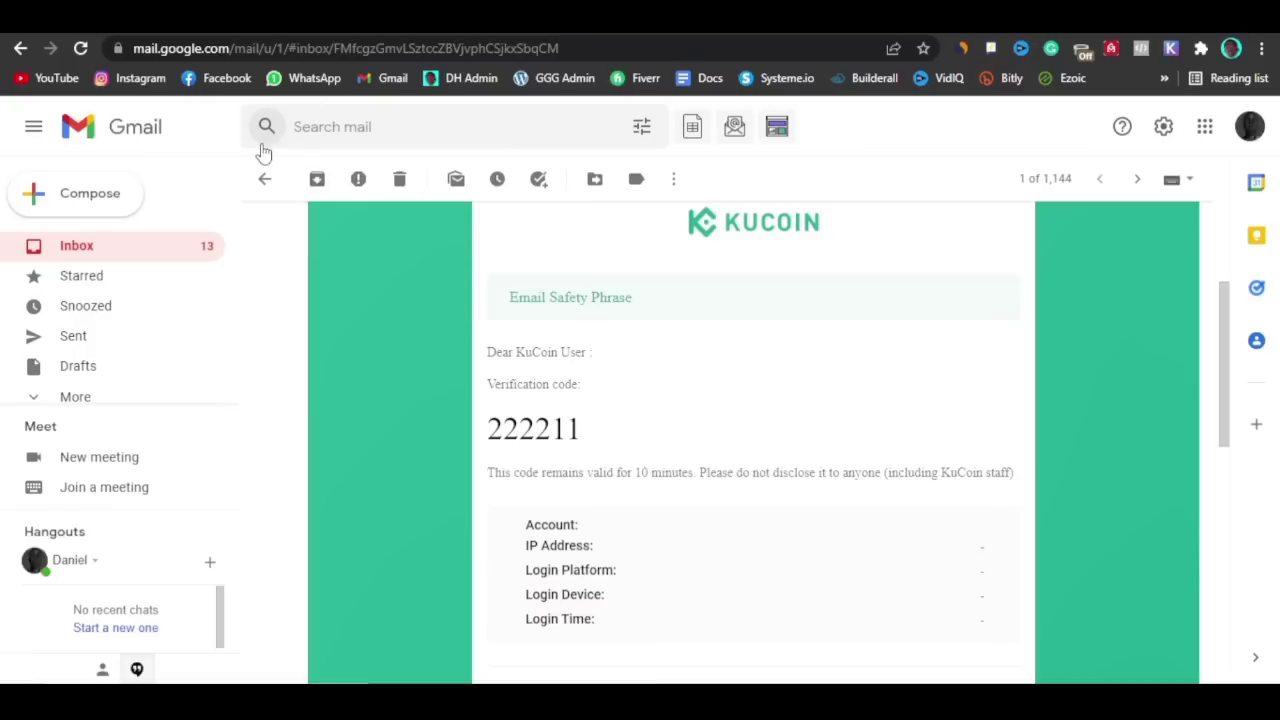
pyautogui.click(266, 179)
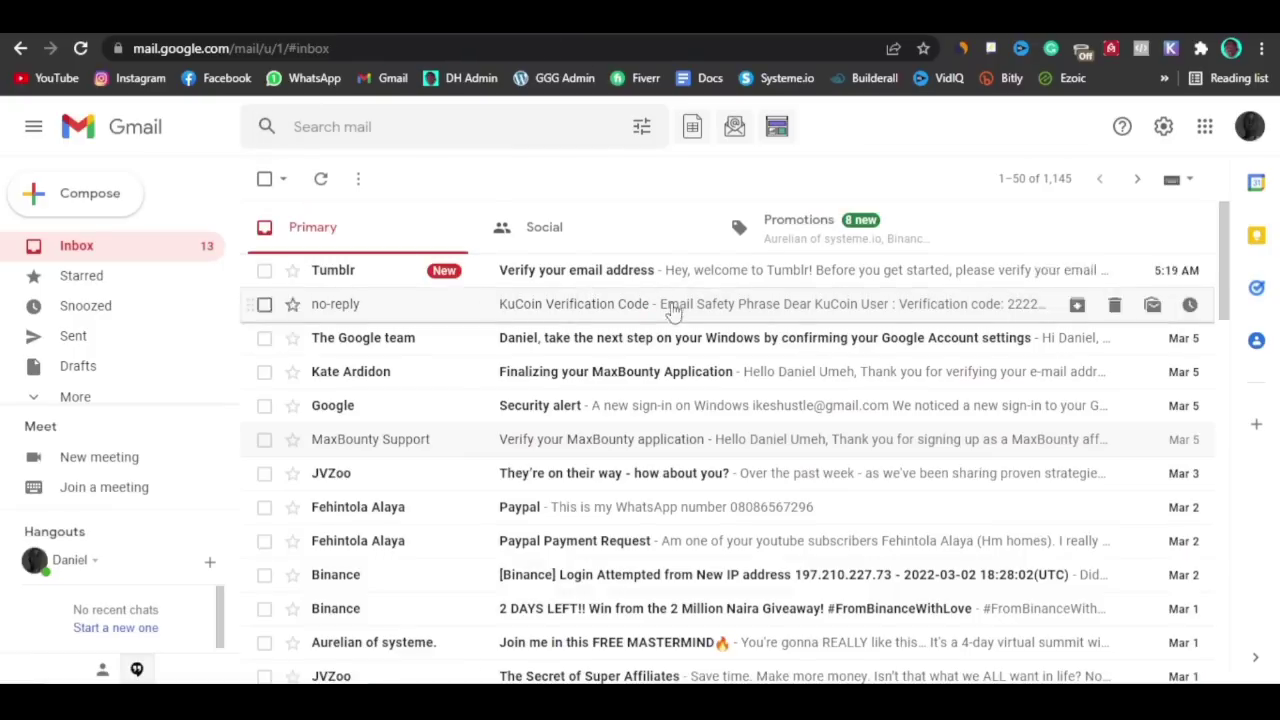
pyautogui.click(531, 280)
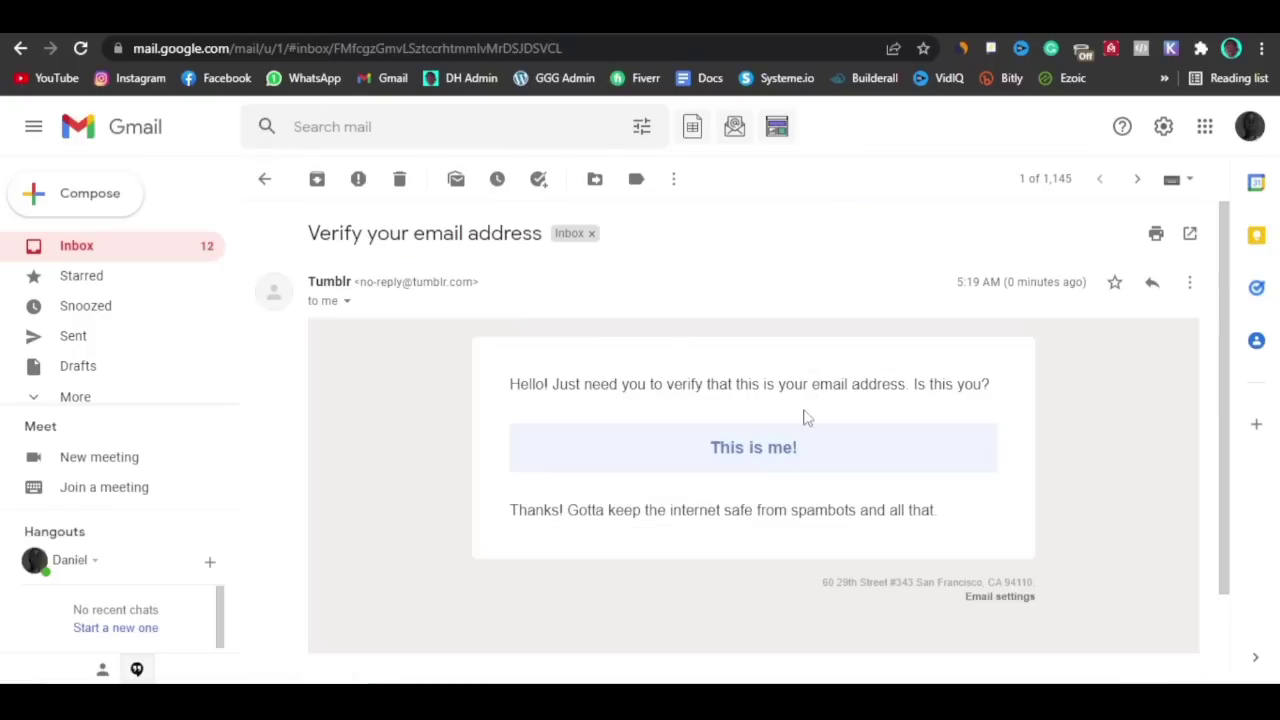
pyautogui.click(750, 452)
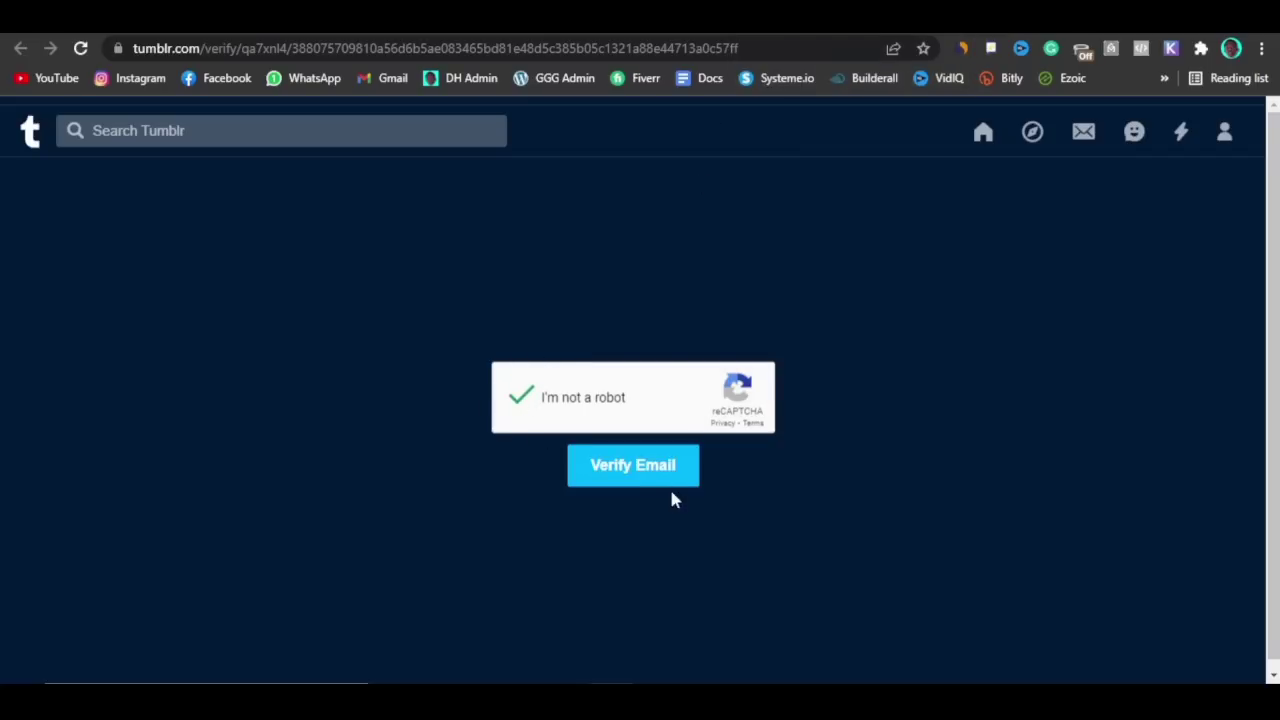
# Verify the Tumblr email to reach the Congratulations page, check the KuCoin and YouTube tabs, then open a new tab
pyautogui.click(644, 481)
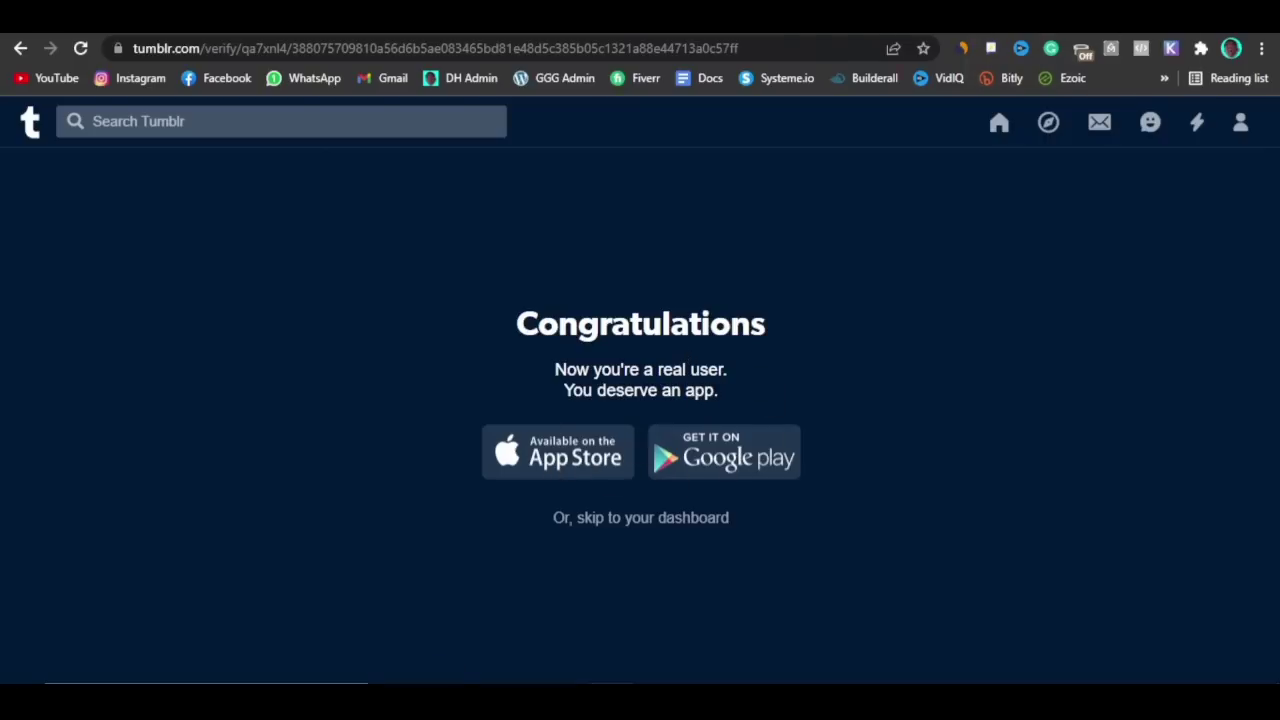
pyautogui.hotkey('ctrl', 'Tab')
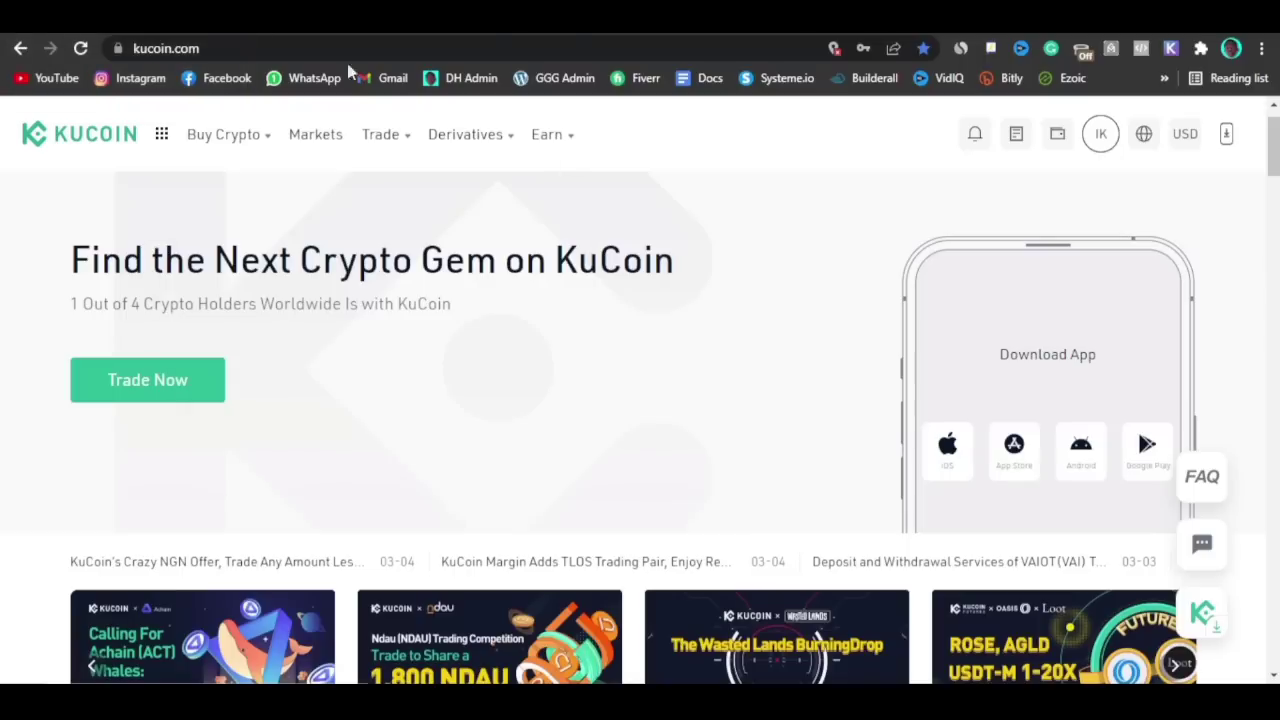
pyautogui.moveTo(462, 138)
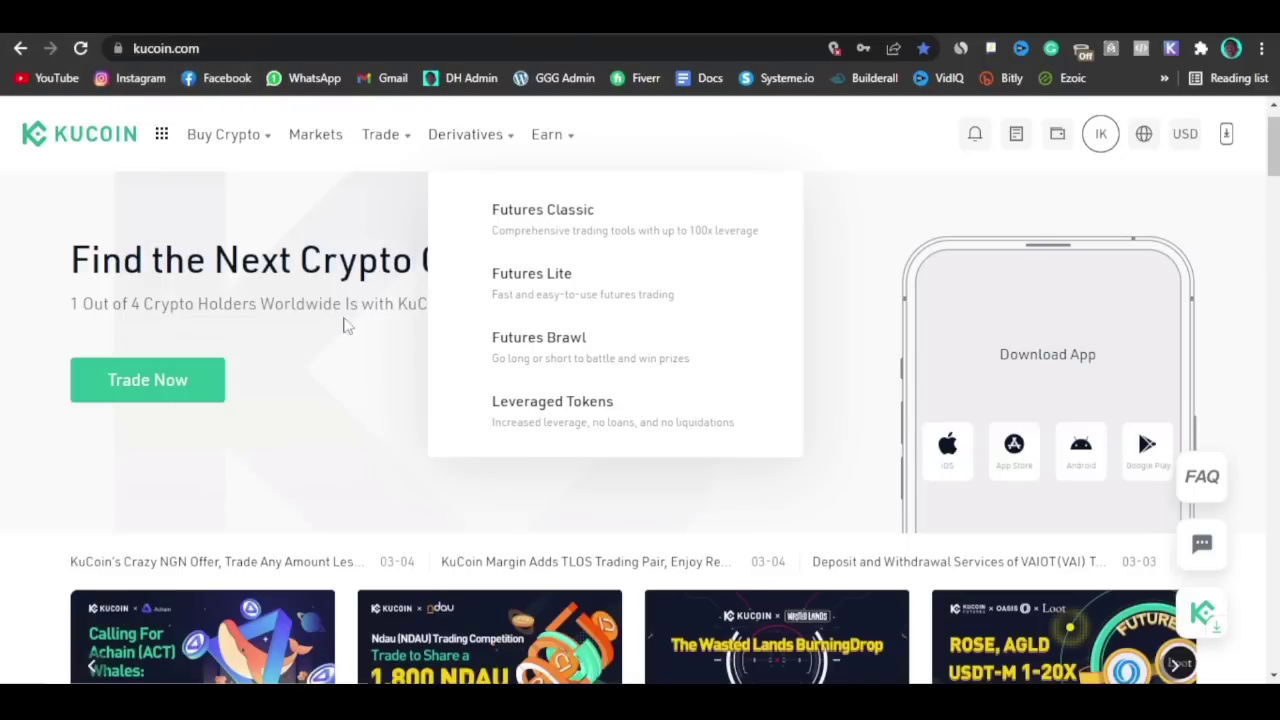
pyautogui.hotkey('ctrl', 'shift', 'Tab')
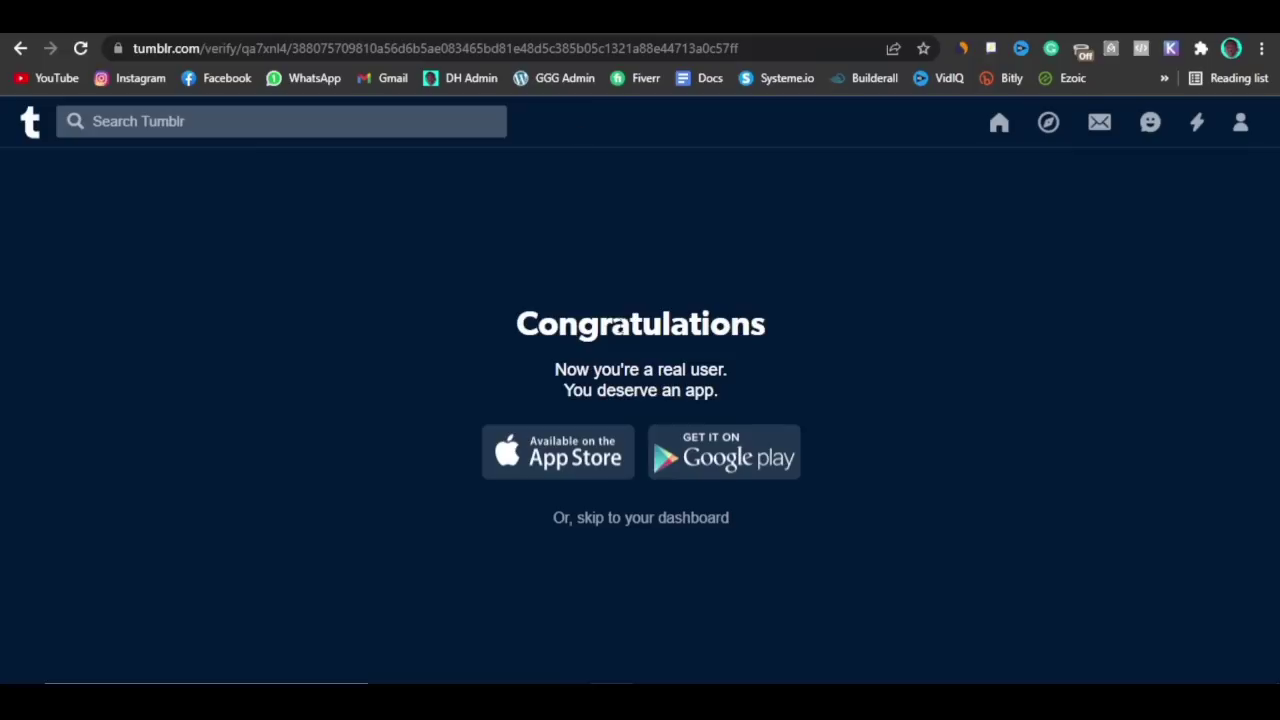
pyautogui.hotkey('ctrl', 'shift', 'Tab')
pyautogui.hotkey('ctrl', 't')
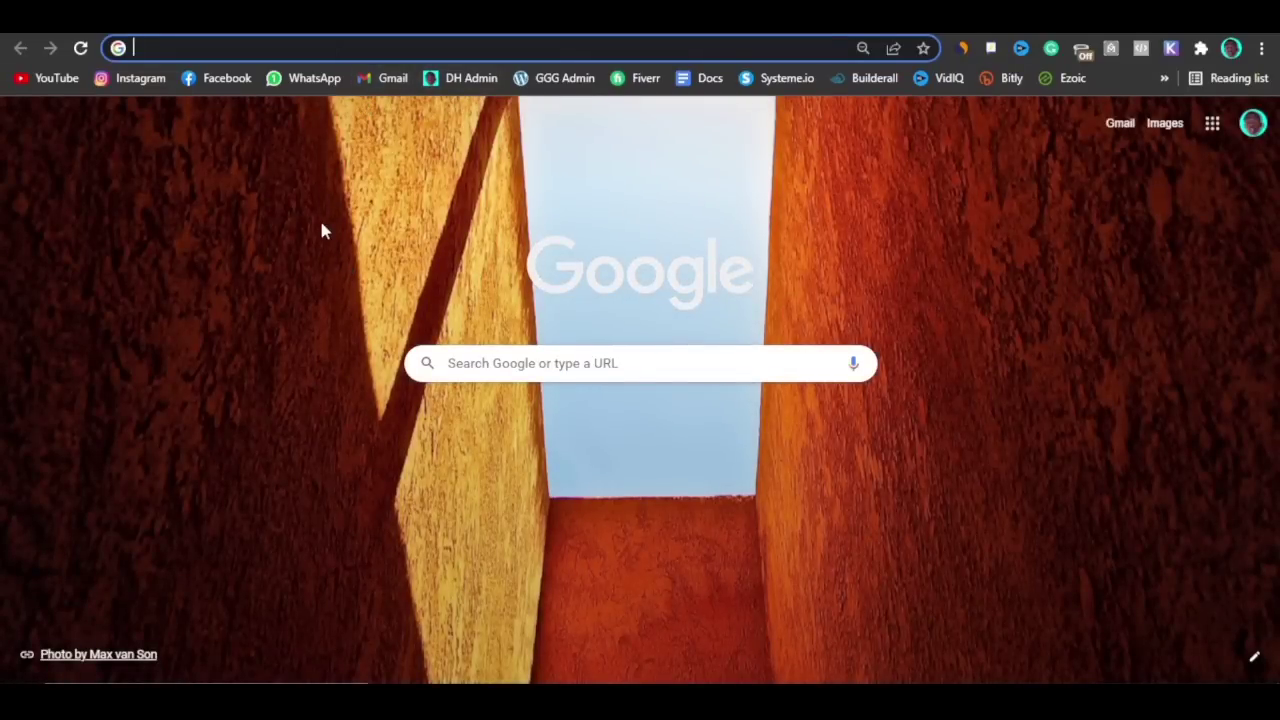
# Search Google for 'google ads' and open the official Google Ads homepage
pyautogui.write('googlle')
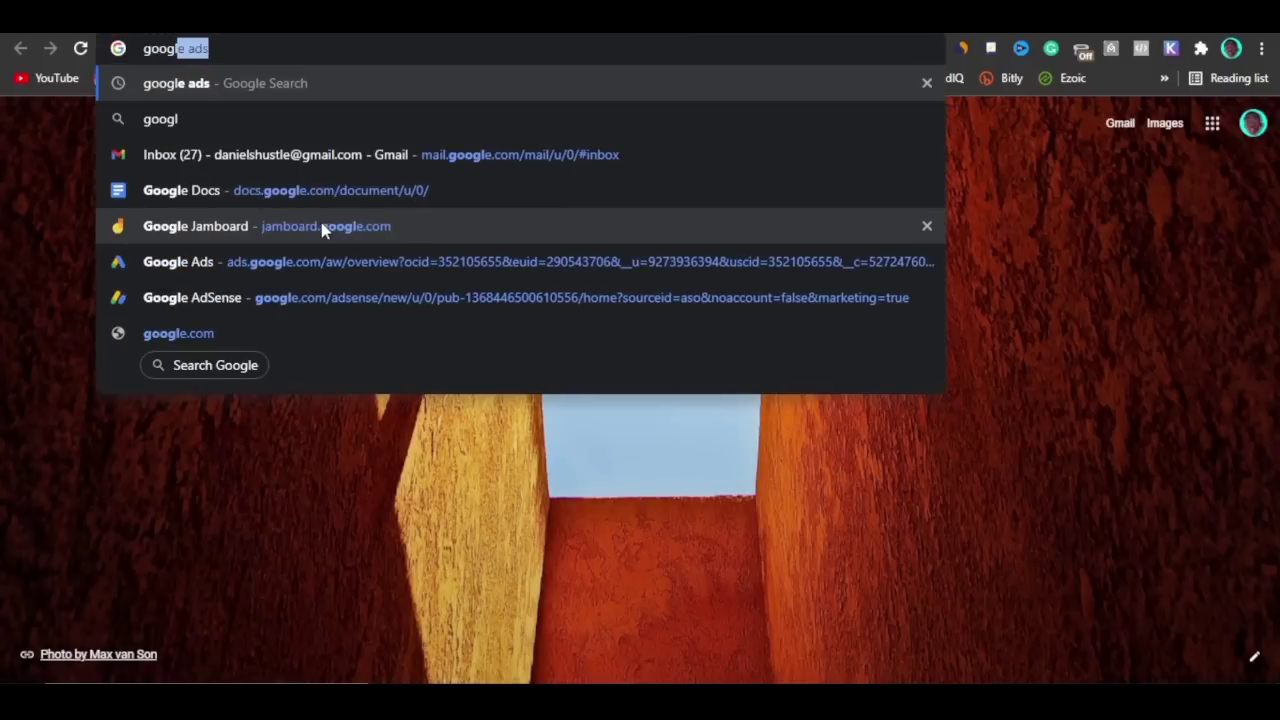
pyautogui.press('BackSpace')
pyautogui.press('BackSpace')
pyautogui.write('e ads')
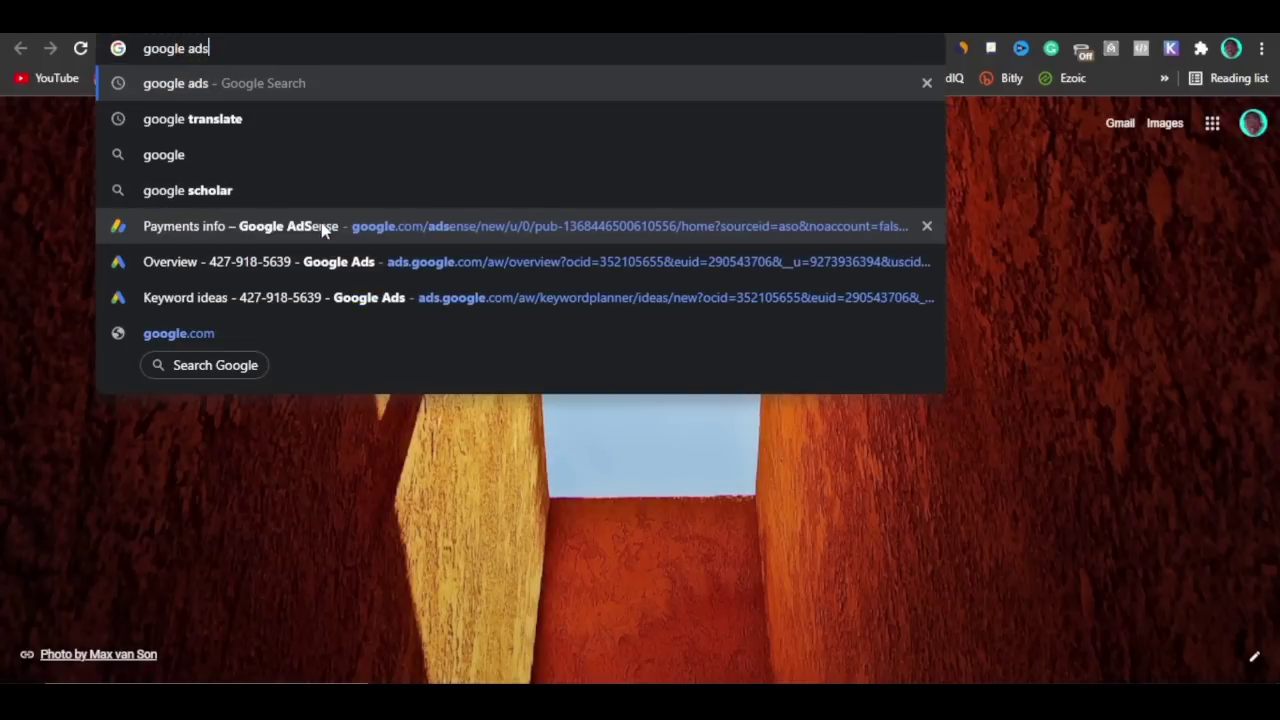
pyautogui.press('Return')
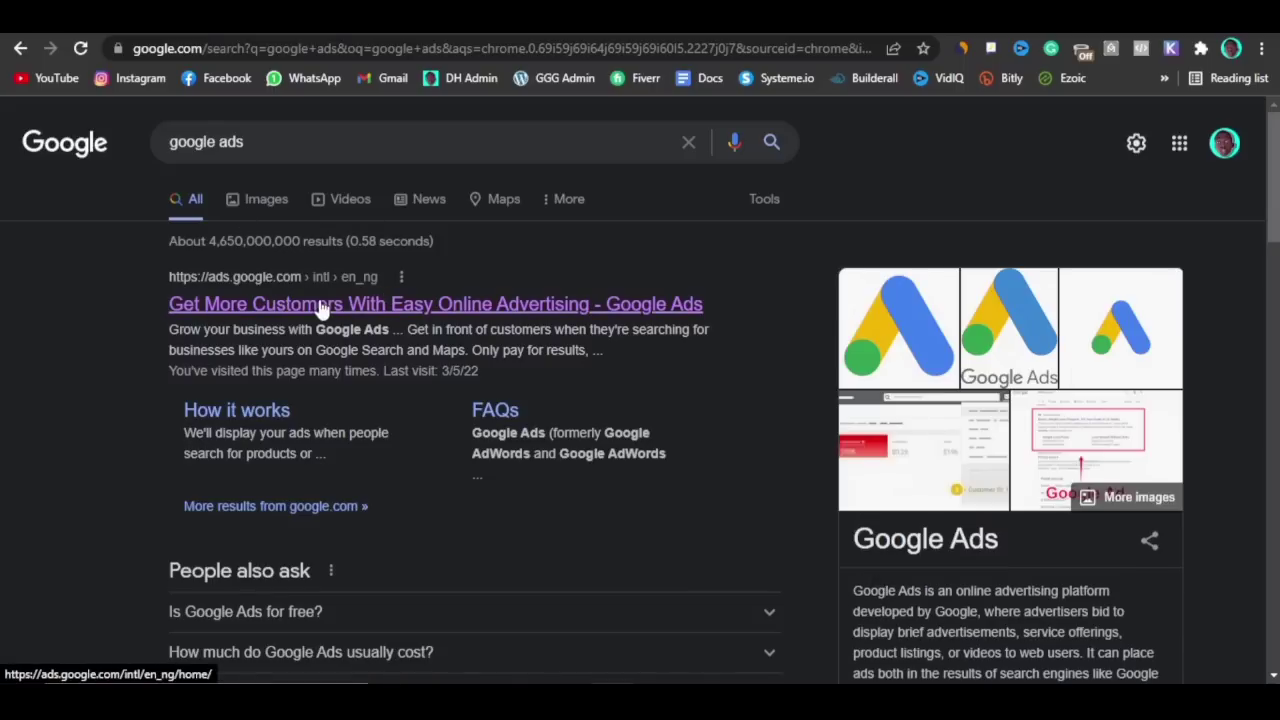
pyautogui.click(323, 305)
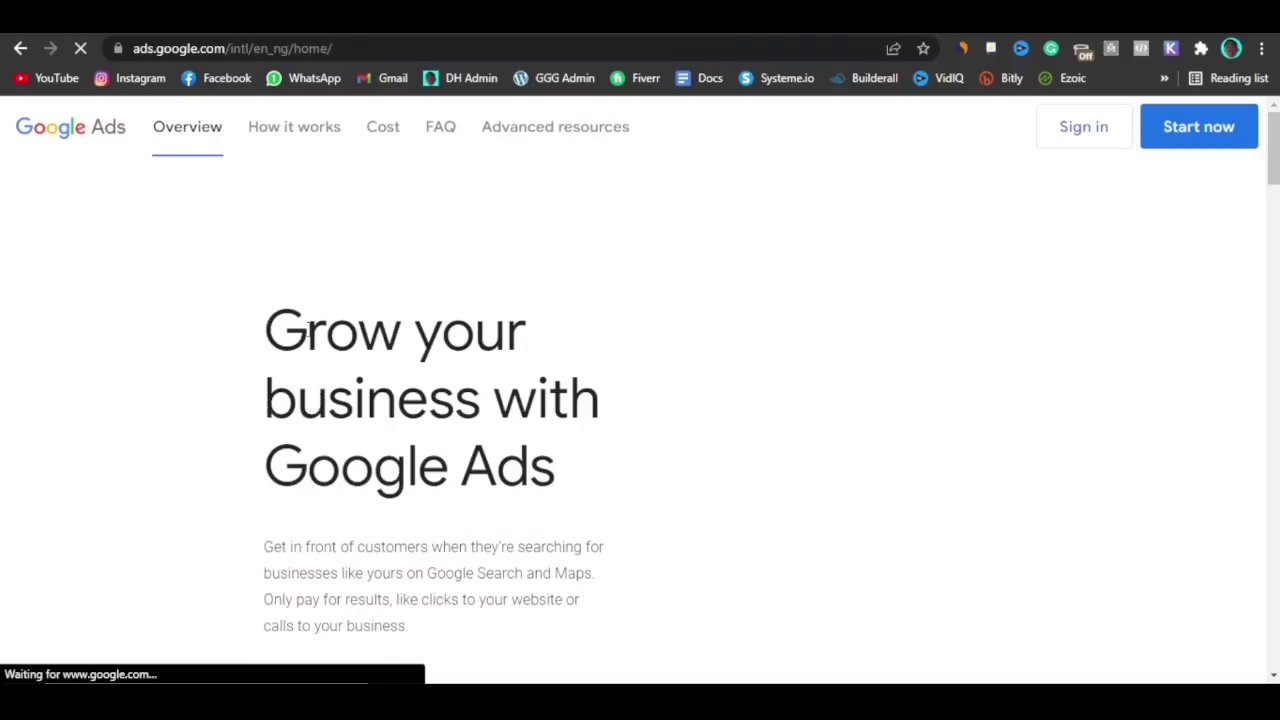
pyautogui.moveTo(263, 323); pyautogui.dragTo(565, 479)
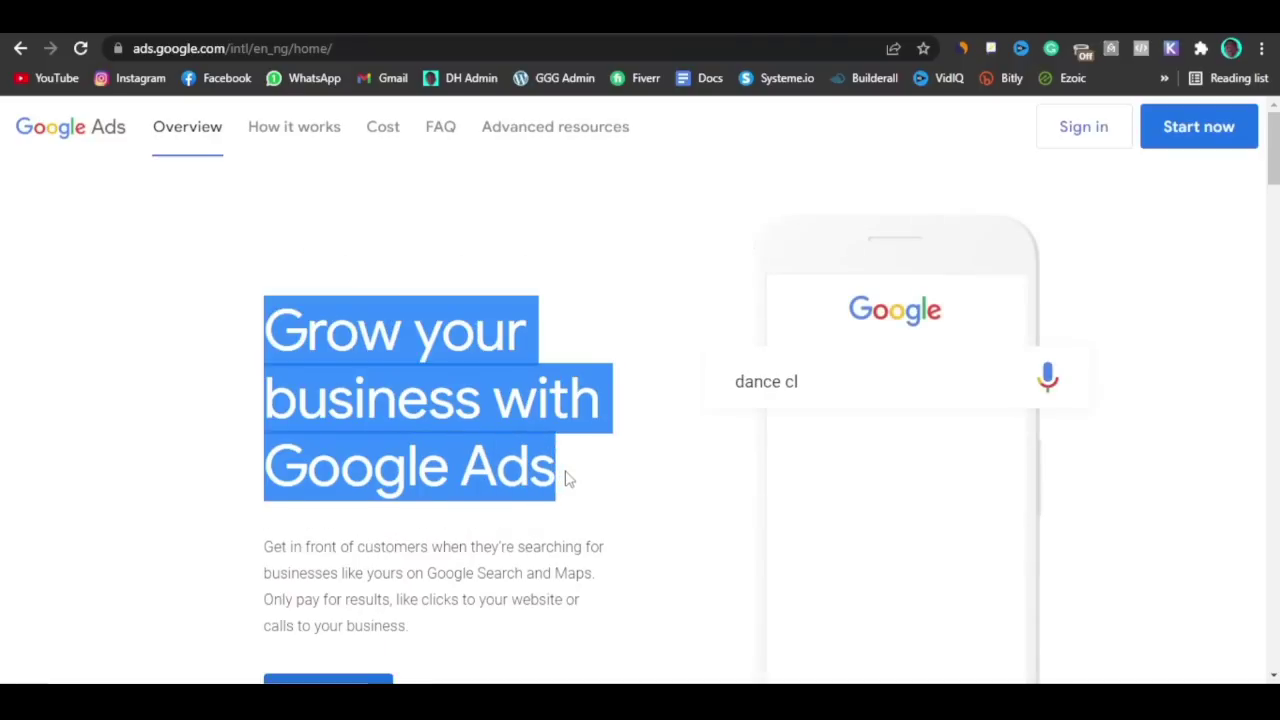
pyautogui.click(565, 479)
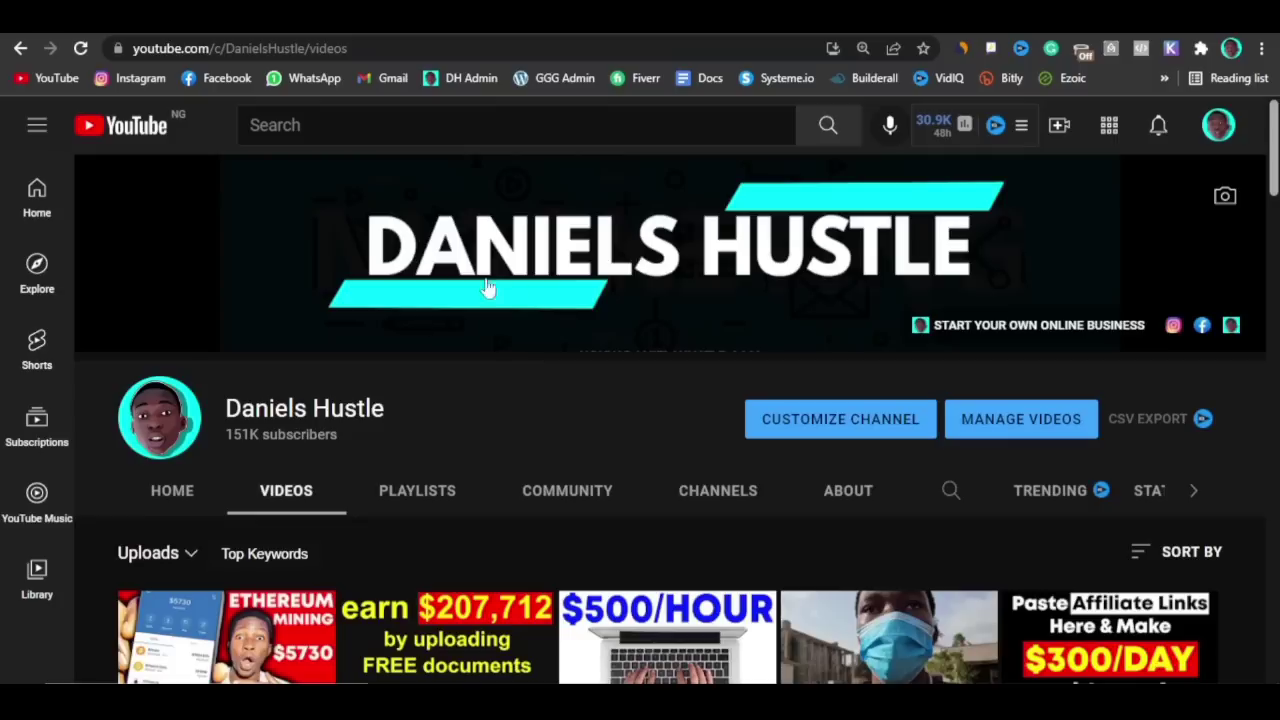
# Search YouTube for 'daniels hustle keyword planner' using the suggestion and scroll the results
pyautogui.click(380, 117)
pyautogui.write('da')
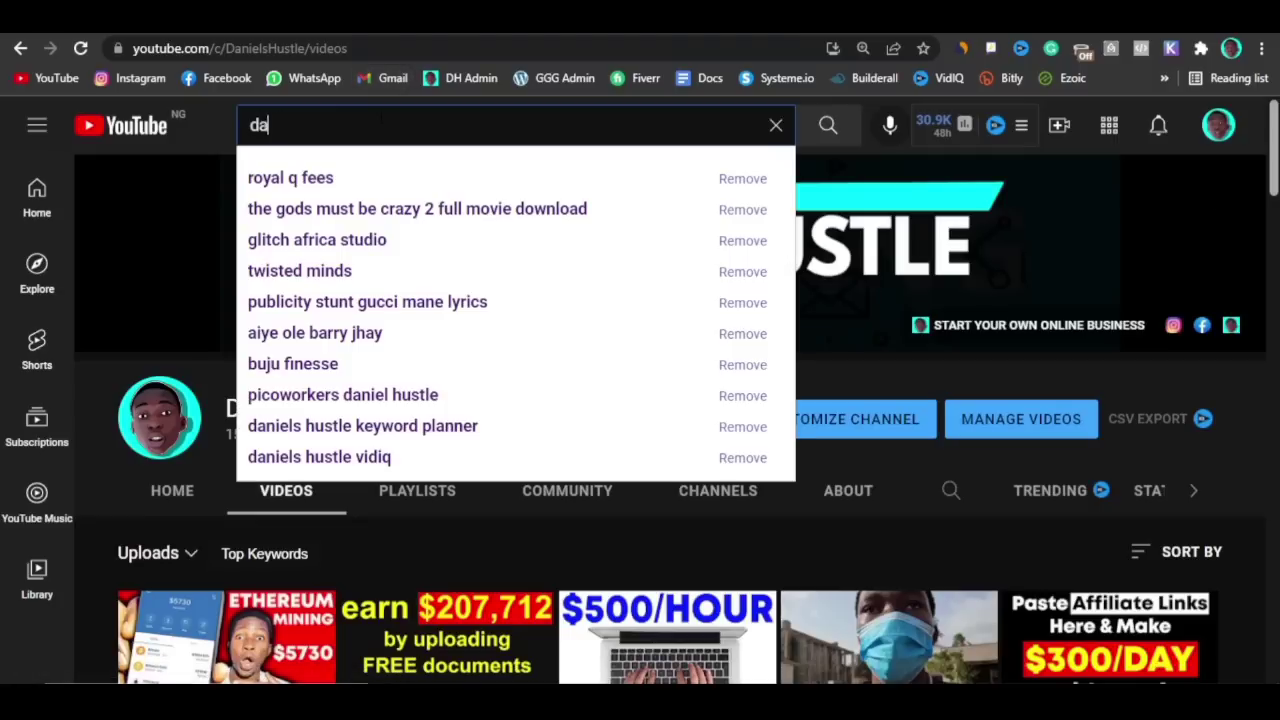
pyautogui.write('niels hus')
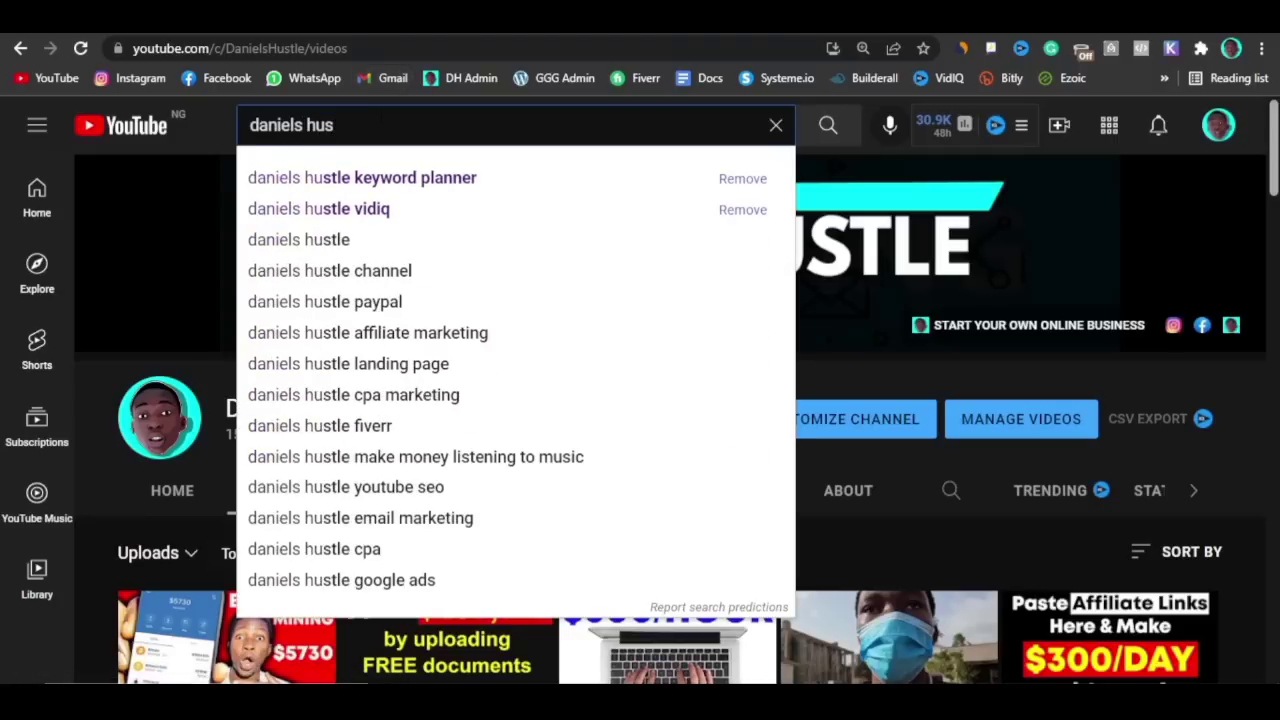
pyautogui.click(343, 182)
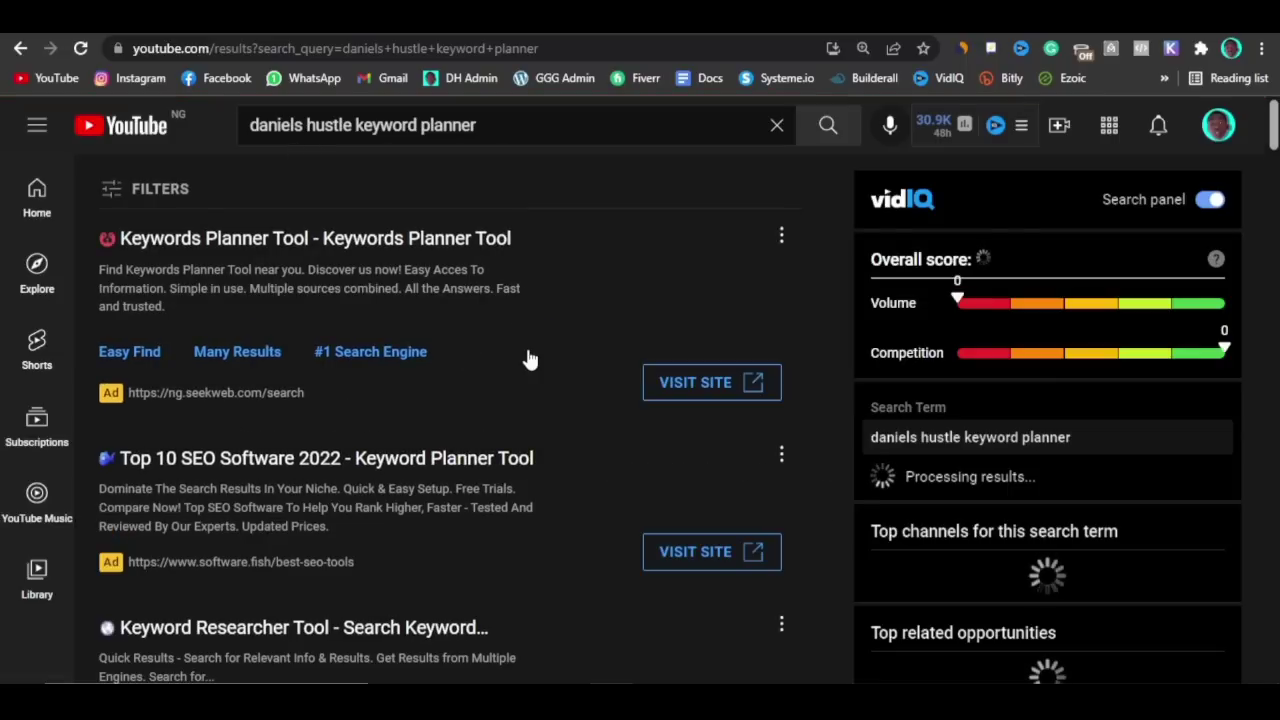
pyautogui.scroll(-3, 528, 358)
pyautogui.scroll(-1, 530, 358)
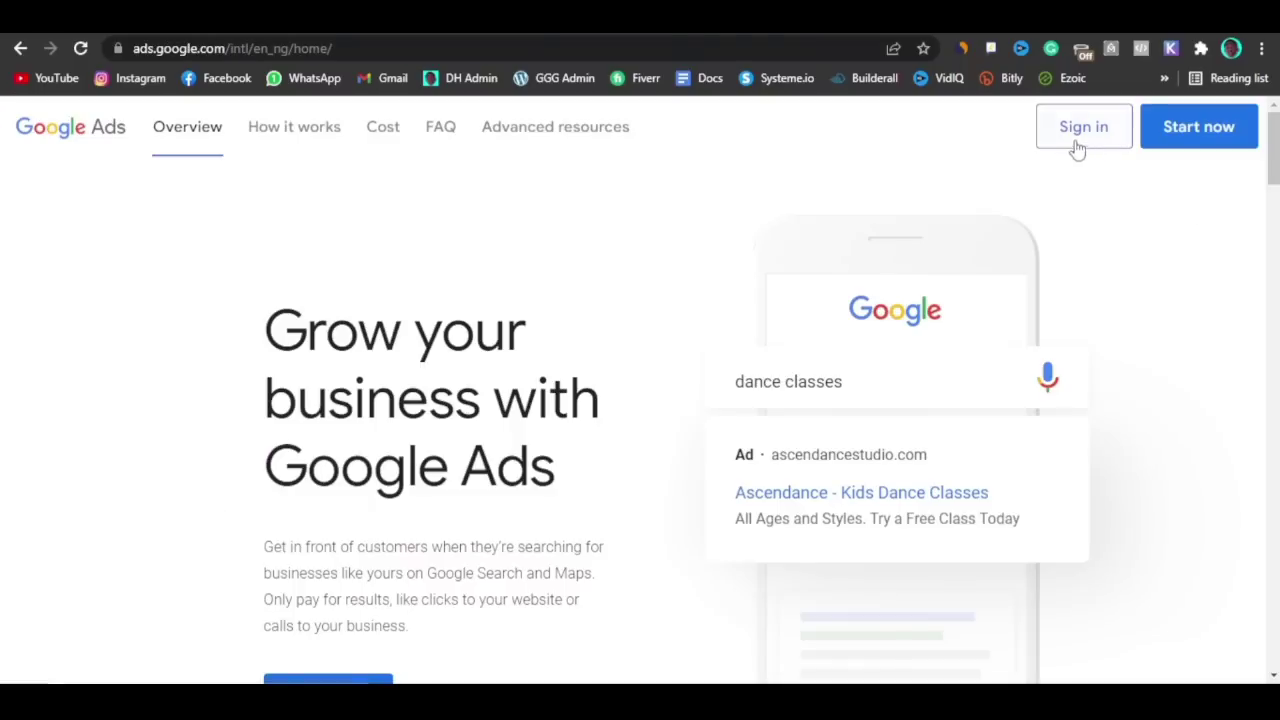
# Sign in to Google Ads, open the account Overview, and reload the page
pyautogui.click(1090, 134)
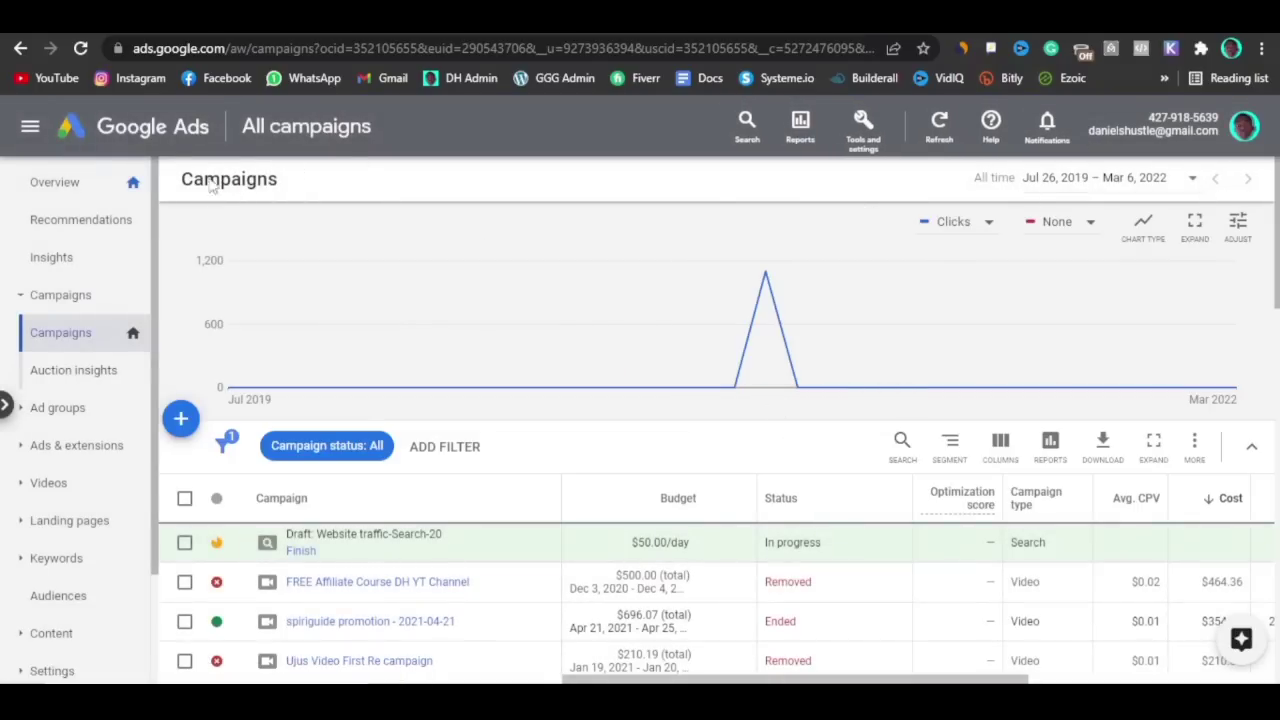
pyautogui.click(130, 130)
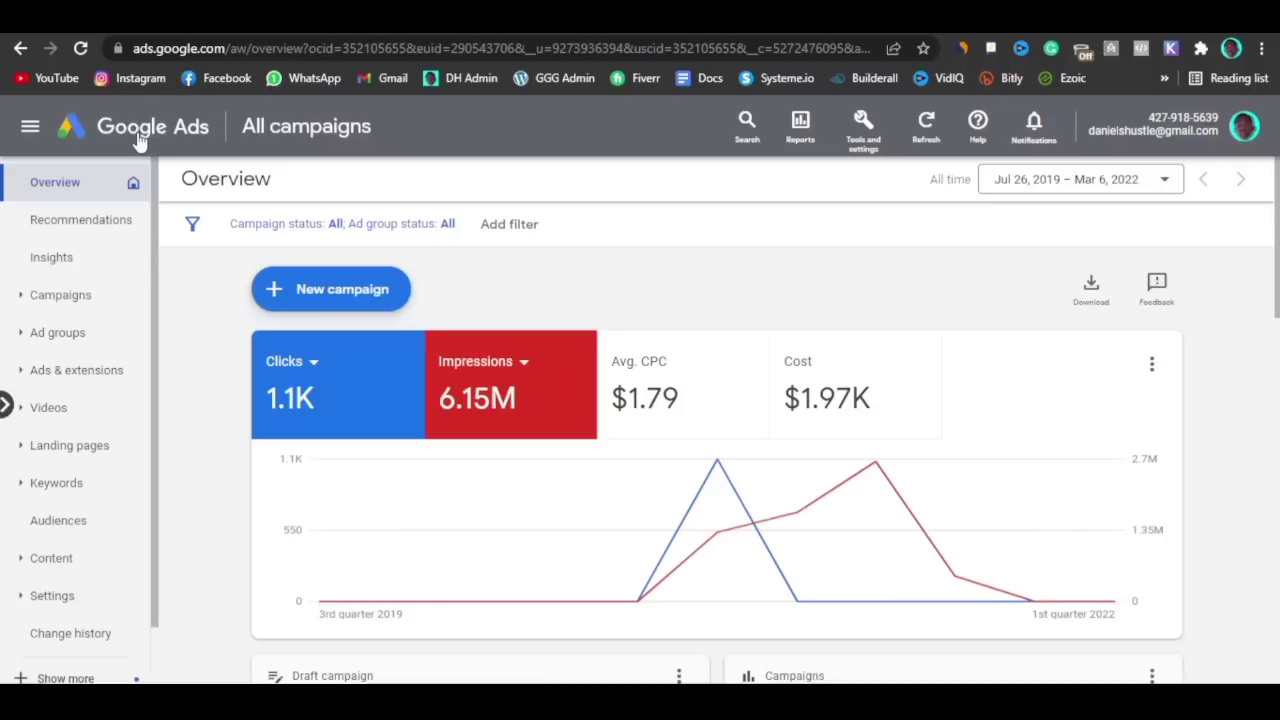
pyautogui.click(80, 50)
# Open Google Ads from the bookmarks overflow in a new tab and hide the 'None of your ads are running' alert
pyautogui.hotkey('ctrl', 't')
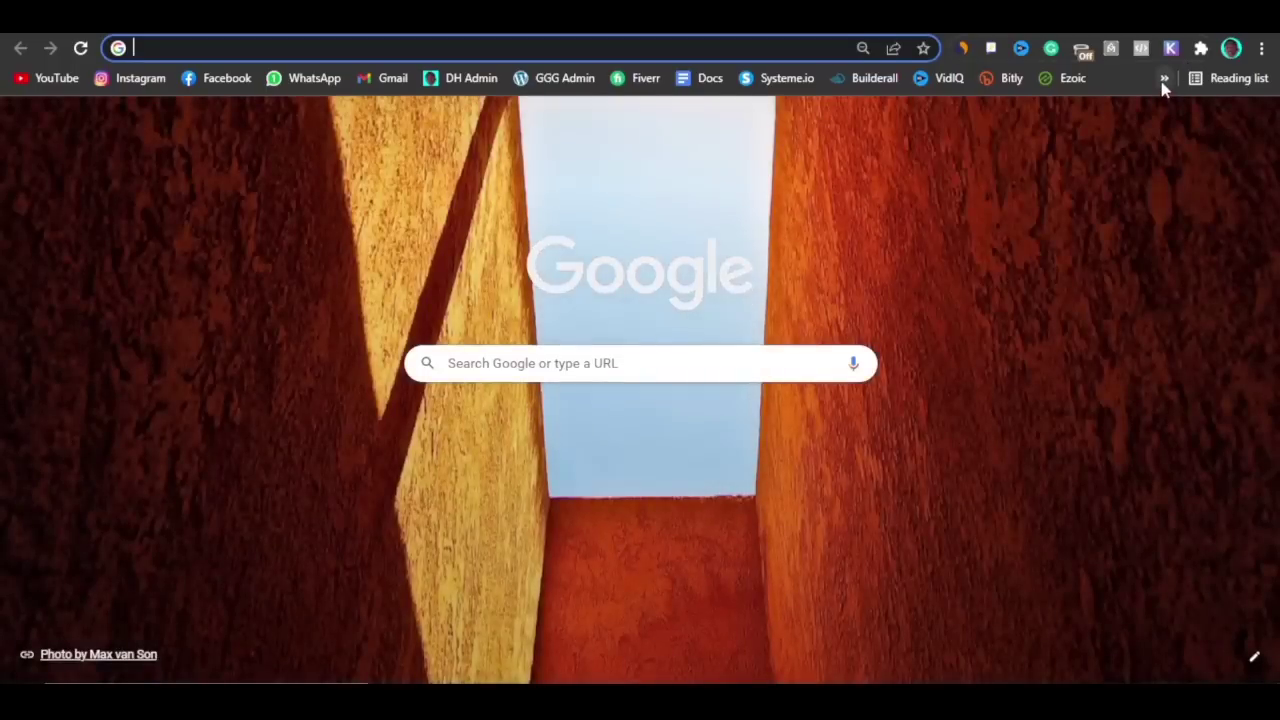
pyautogui.click(1164, 78)
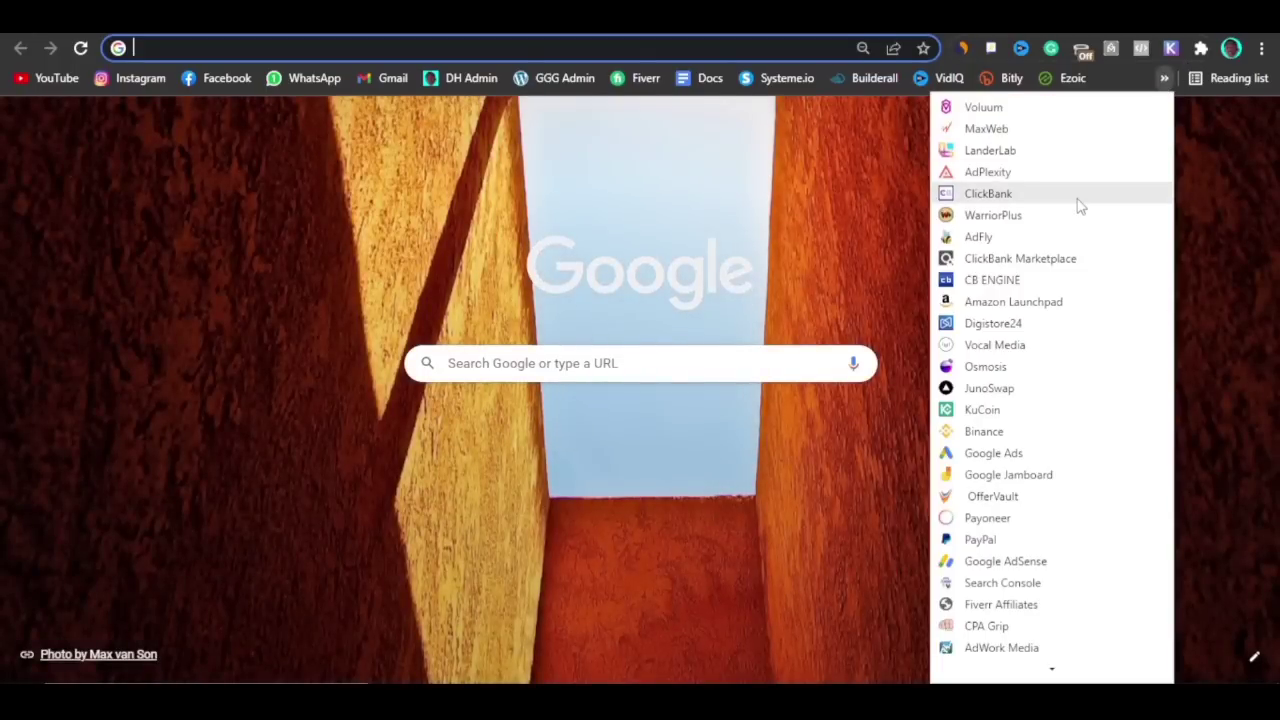
pyautogui.click(992, 474)
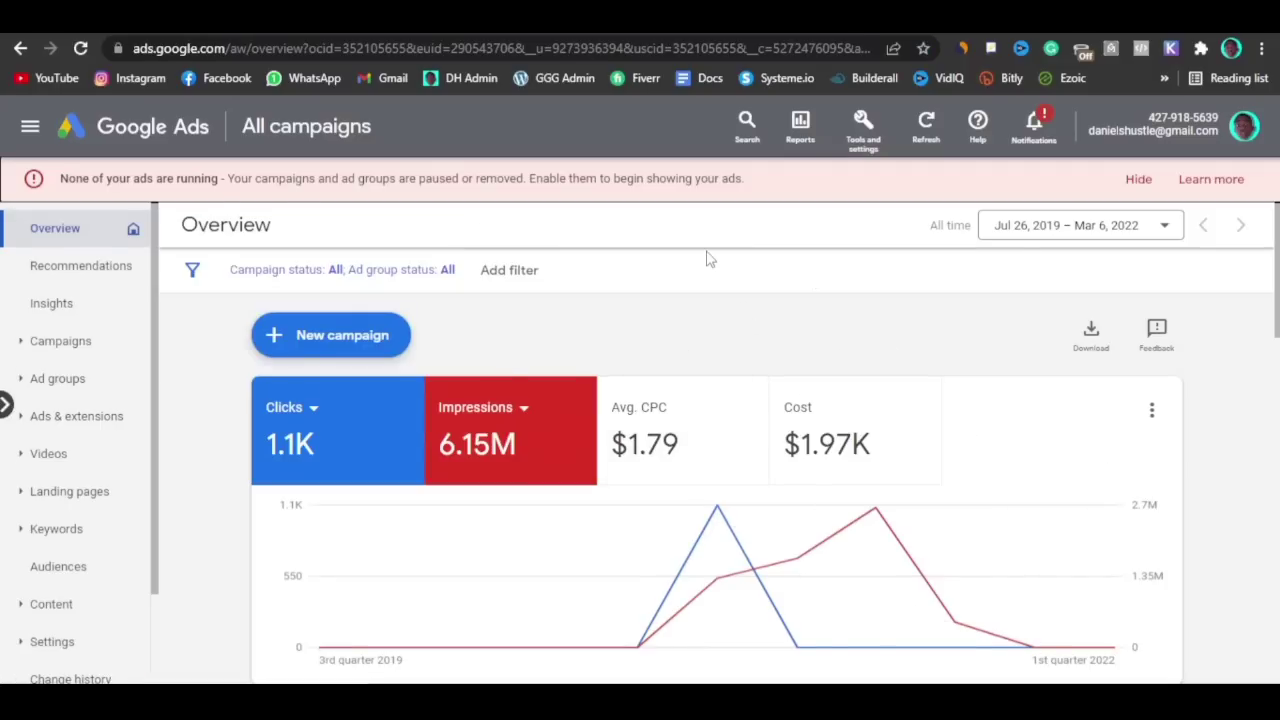
pyautogui.click(1138, 178)
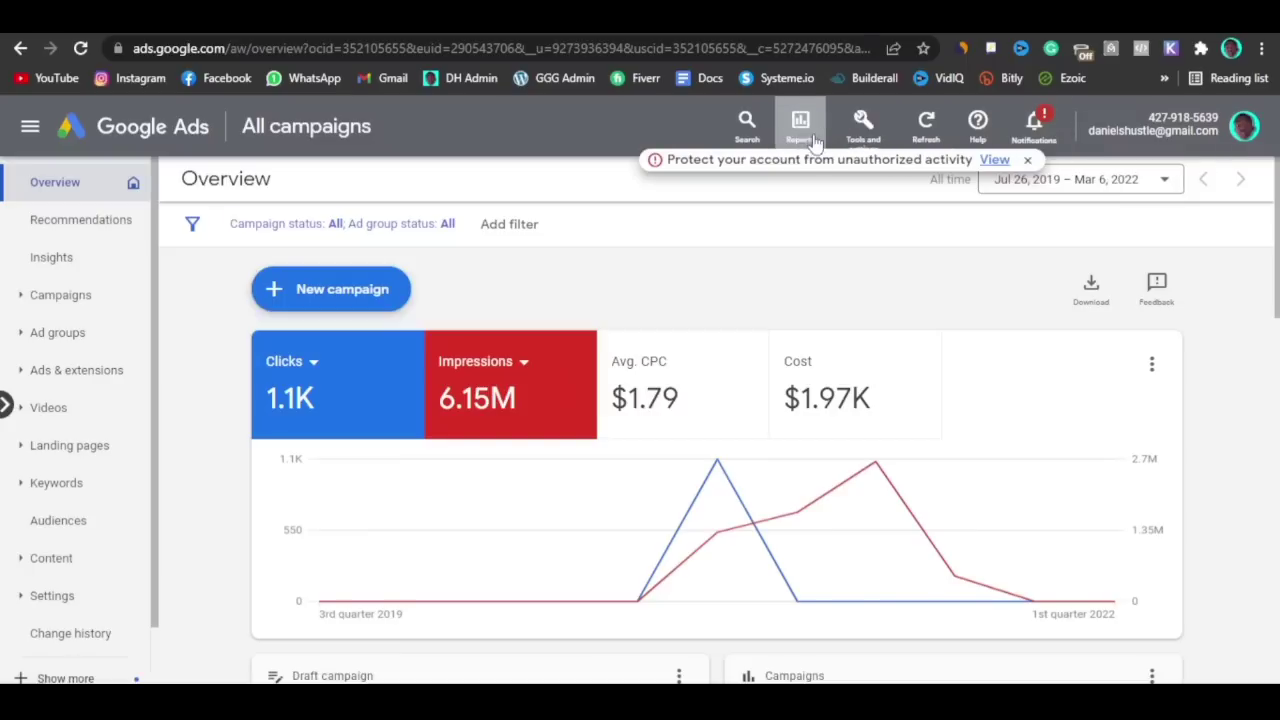
# In Keyword Planner's Discover new keywords, remove Nigeria so targeting covers all locations
pyautogui.click(875, 143)
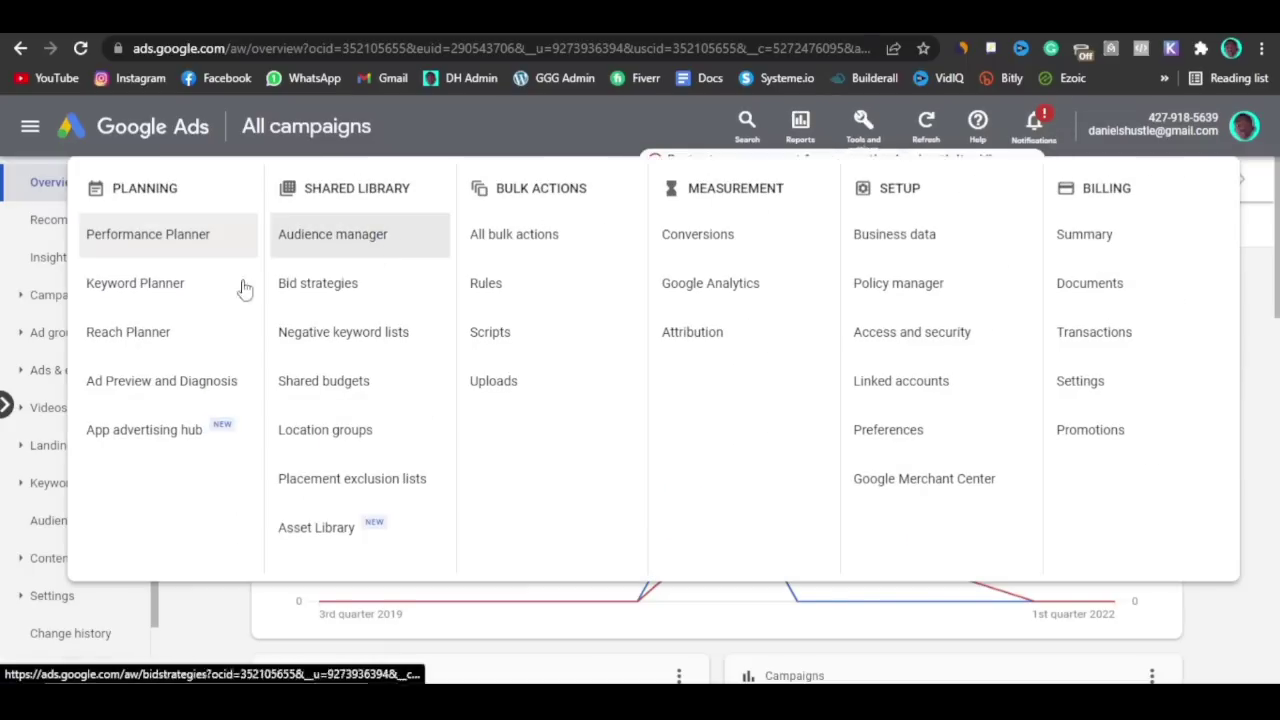
pyautogui.click(165, 292)
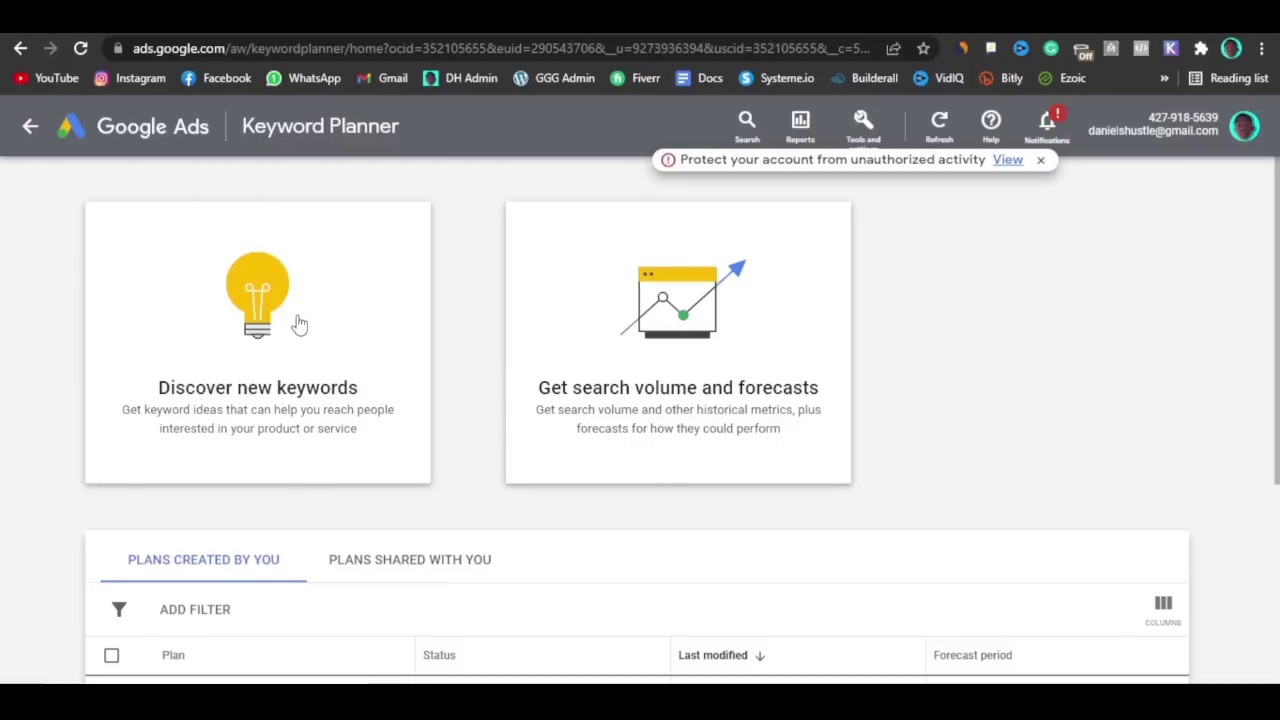
pyautogui.click(299, 323)
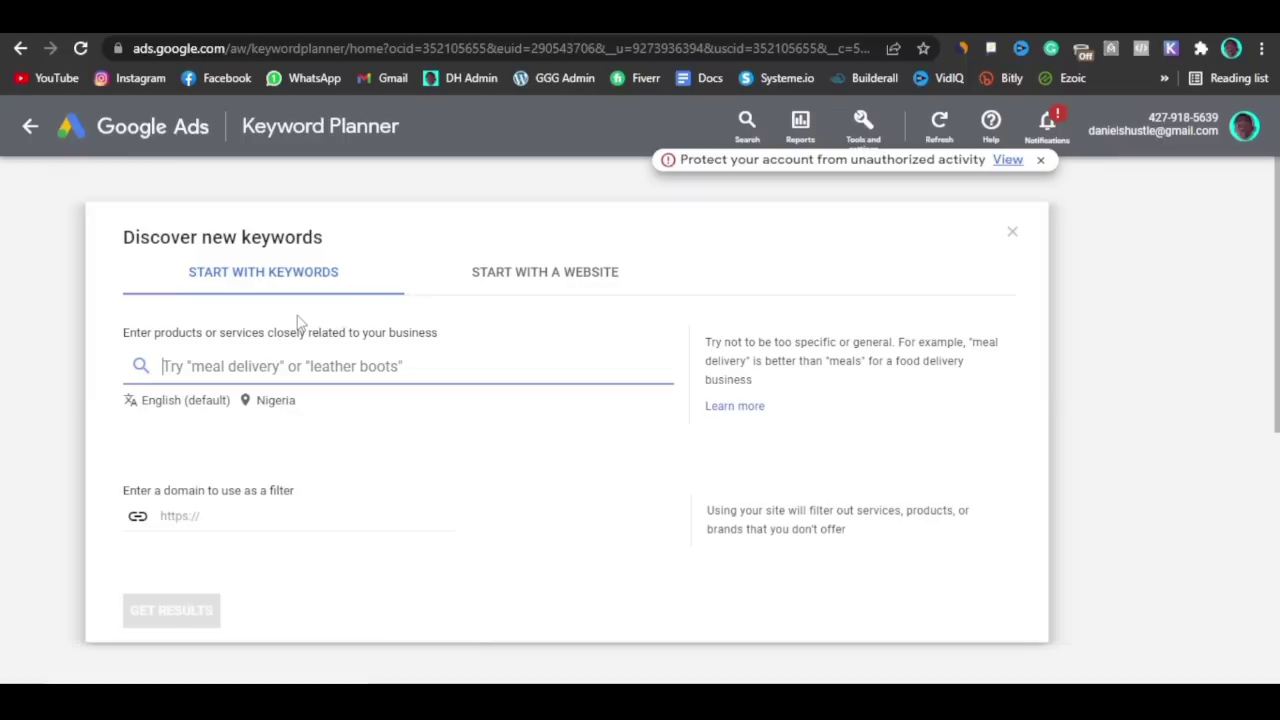
pyautogui.click(267, 402)
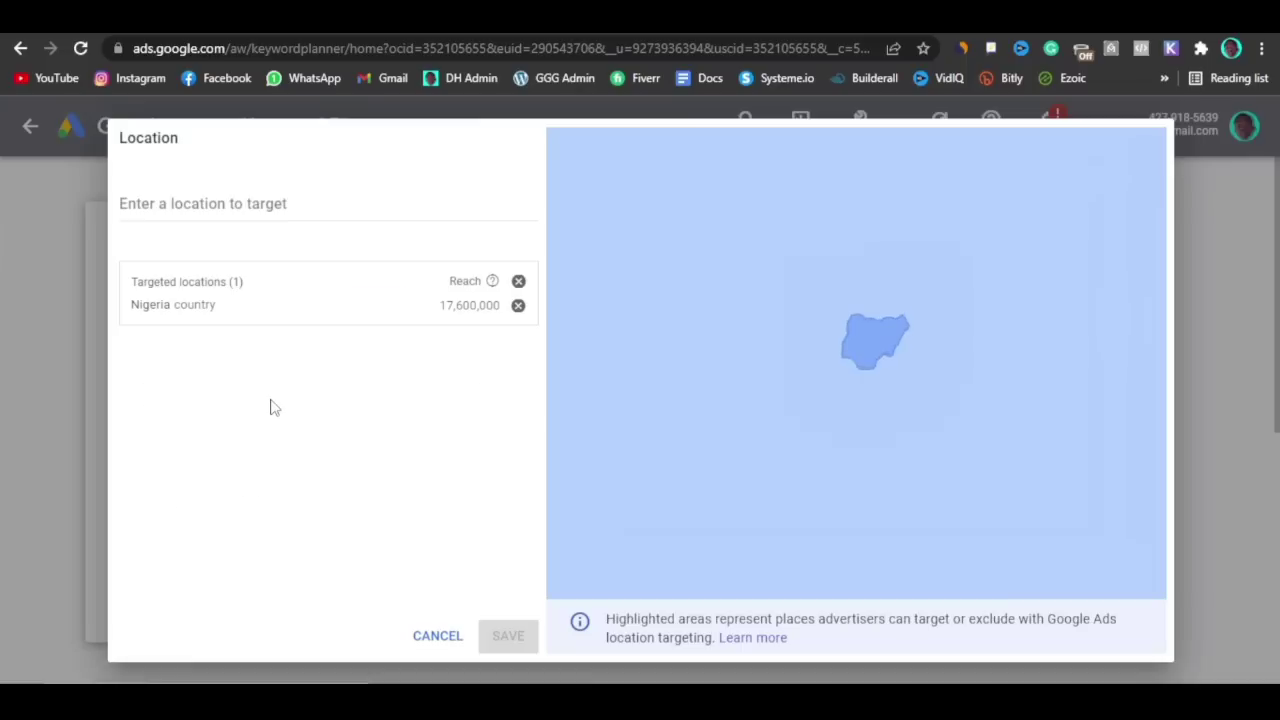
pyautogui.click(518, 305)
pyautogui.click(508, 637)
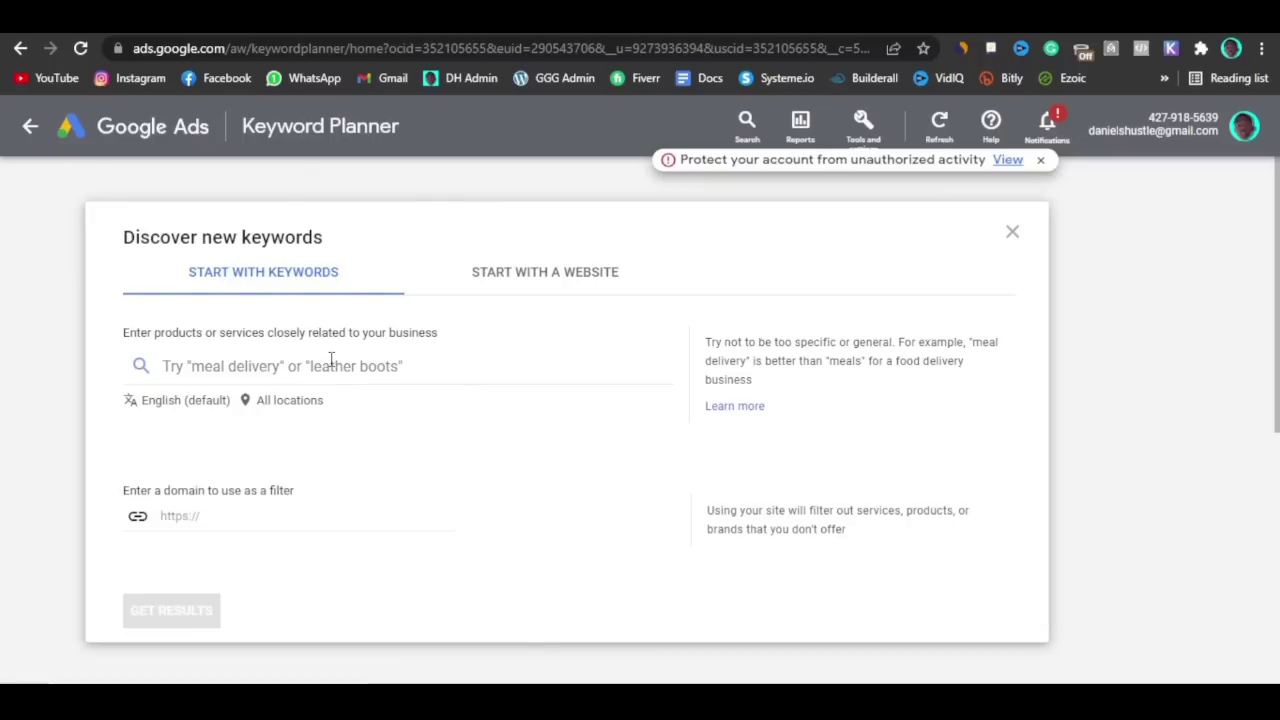
# Search keyword ideas for 'binance vs kucoin'
pyautogui.click(258, 360)
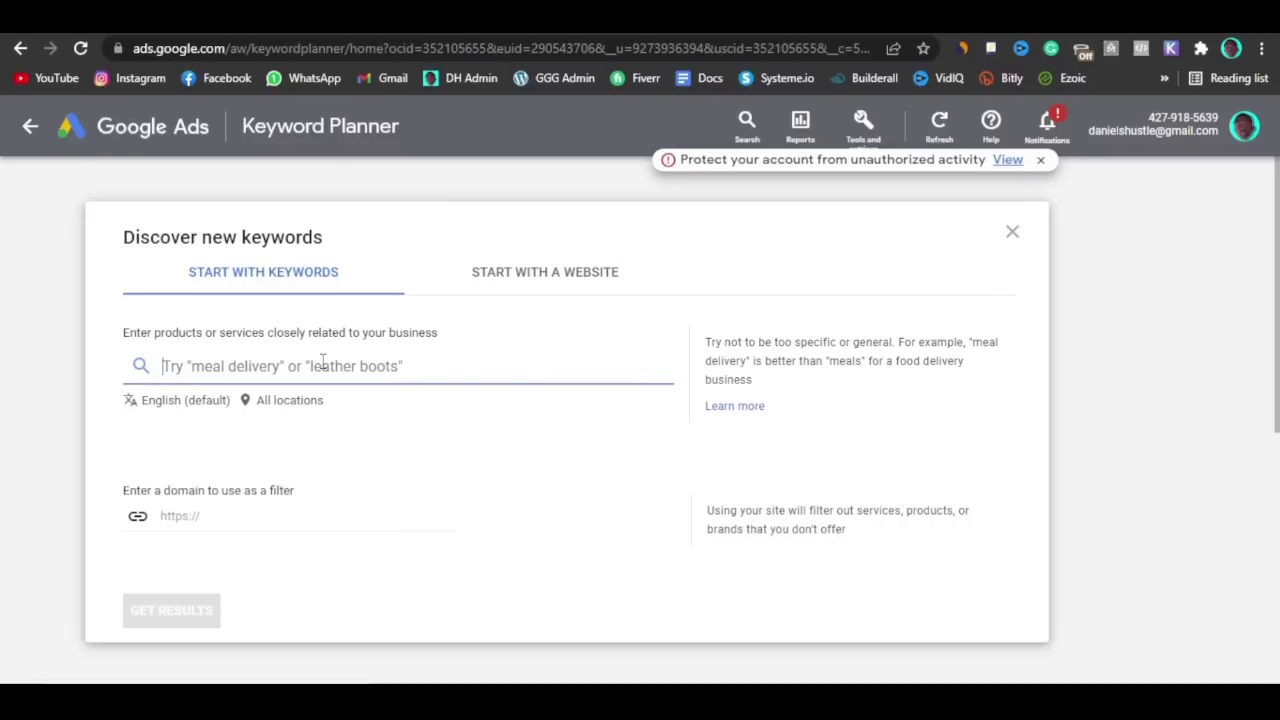
pyautogui.write('binan')
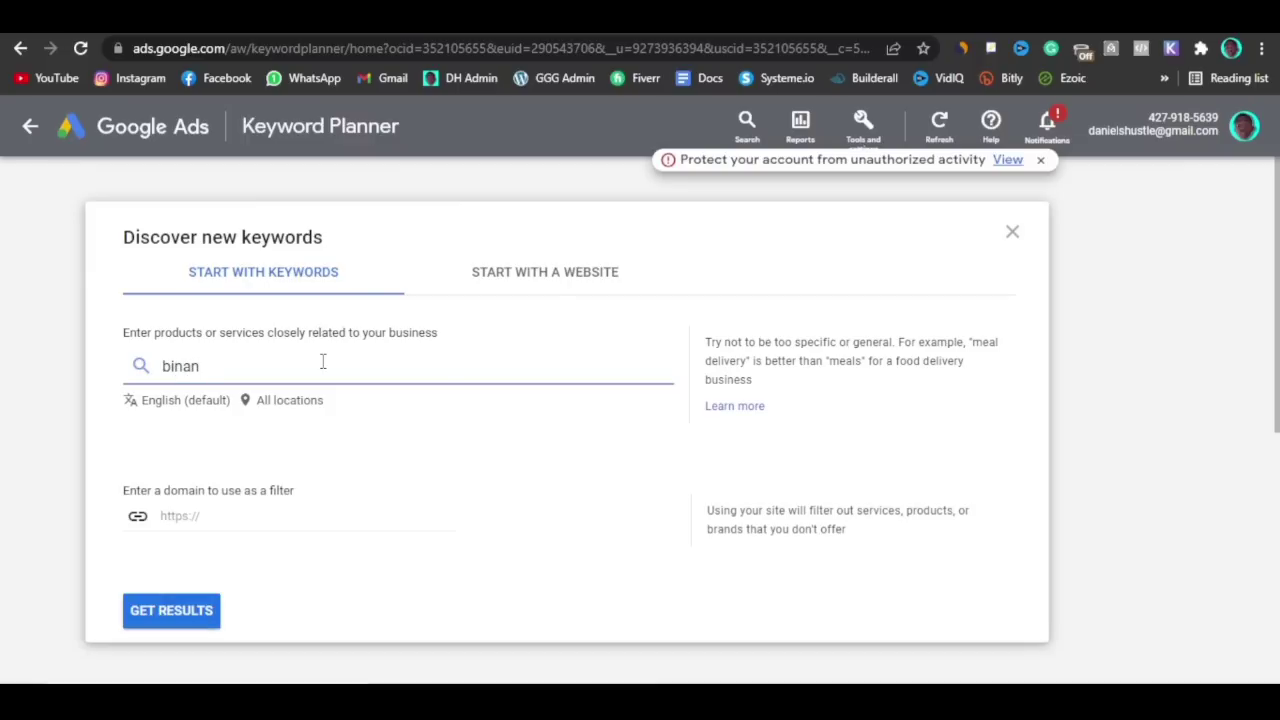
pyautogui.write('ce vs kucoin')
pyautogui.press('Return')
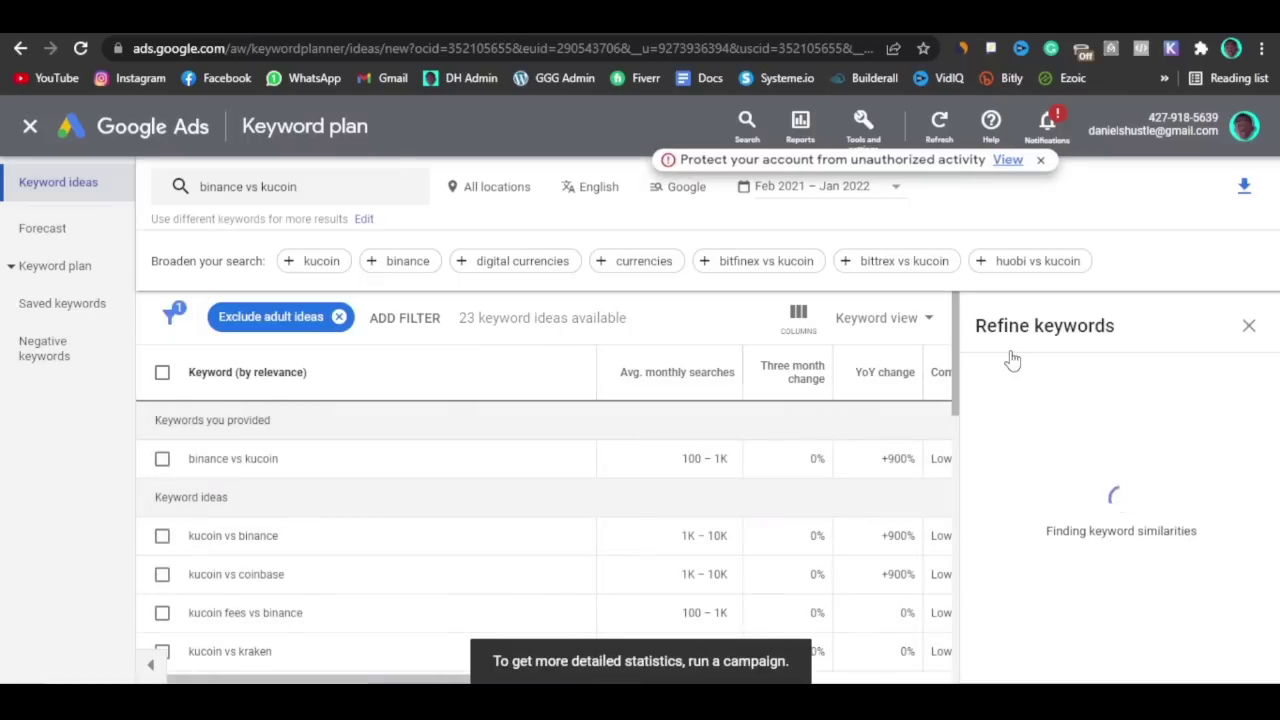
# Close the Refine keywords panel and look over the kucoin vs binance keyword ideas
pyautogui.click(1249, 326)
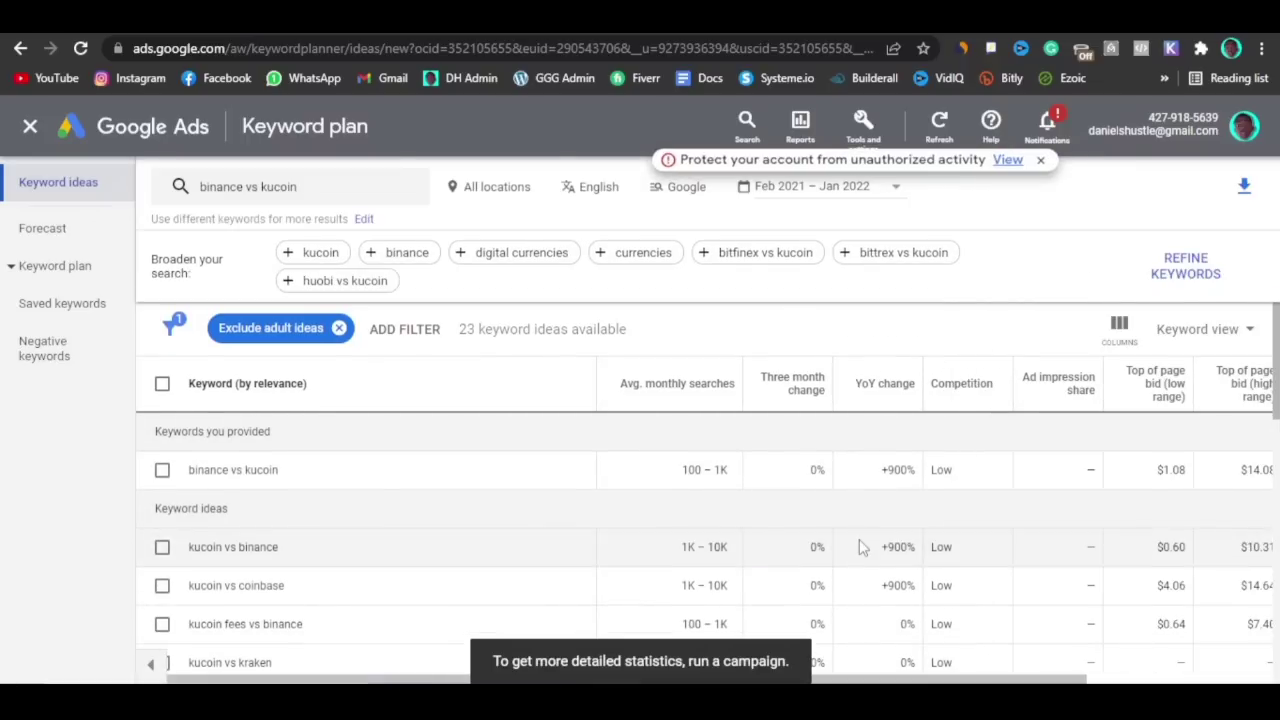
pyautogui.scroll(-1, 857, 543)
pyautogui.moveTo(298, 502); pyautogui.dragTo(188, 496)
pyautogui.click(188, 496)
pyautogui.moveTo(334, 578); pyautogui.dragTo(201, 573)
pyautogui.click(190, 575)
pyautogui.moveTo(312, 540); pyautogui.dragTo(188, 536)
pyautogui.click(183, 497)
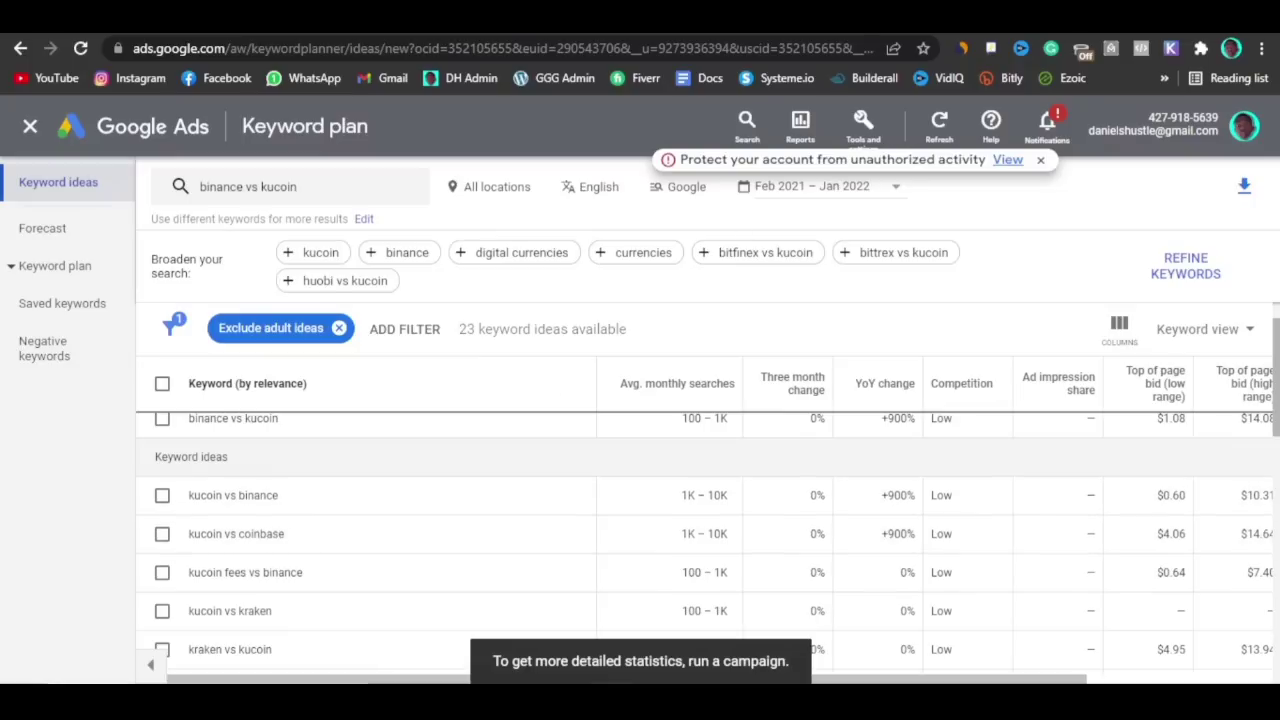
pyautogui.hotkey('ctrl', 't')
# Open wordcounter.net and paste 'binance vs kucoin' from Keyword Planner as its first line
pyautogui.write('word')
pyautogui.press('Return')
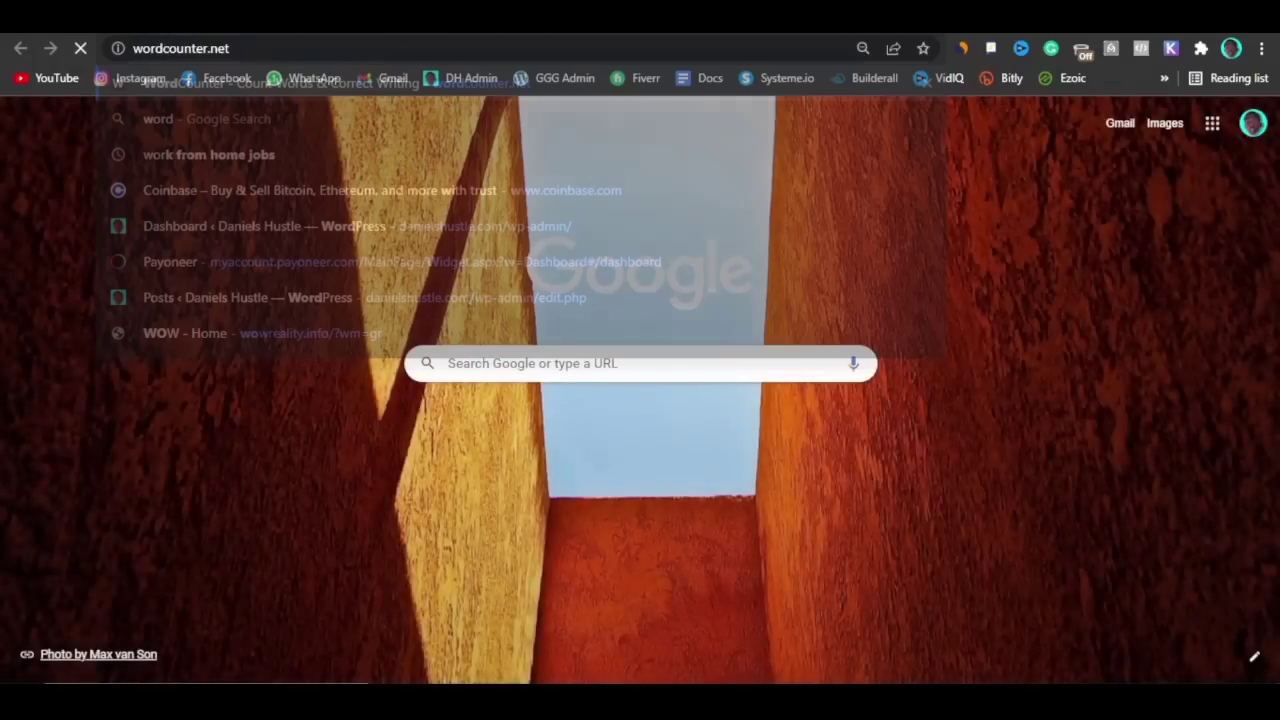
pyautogui.click(820, 16)
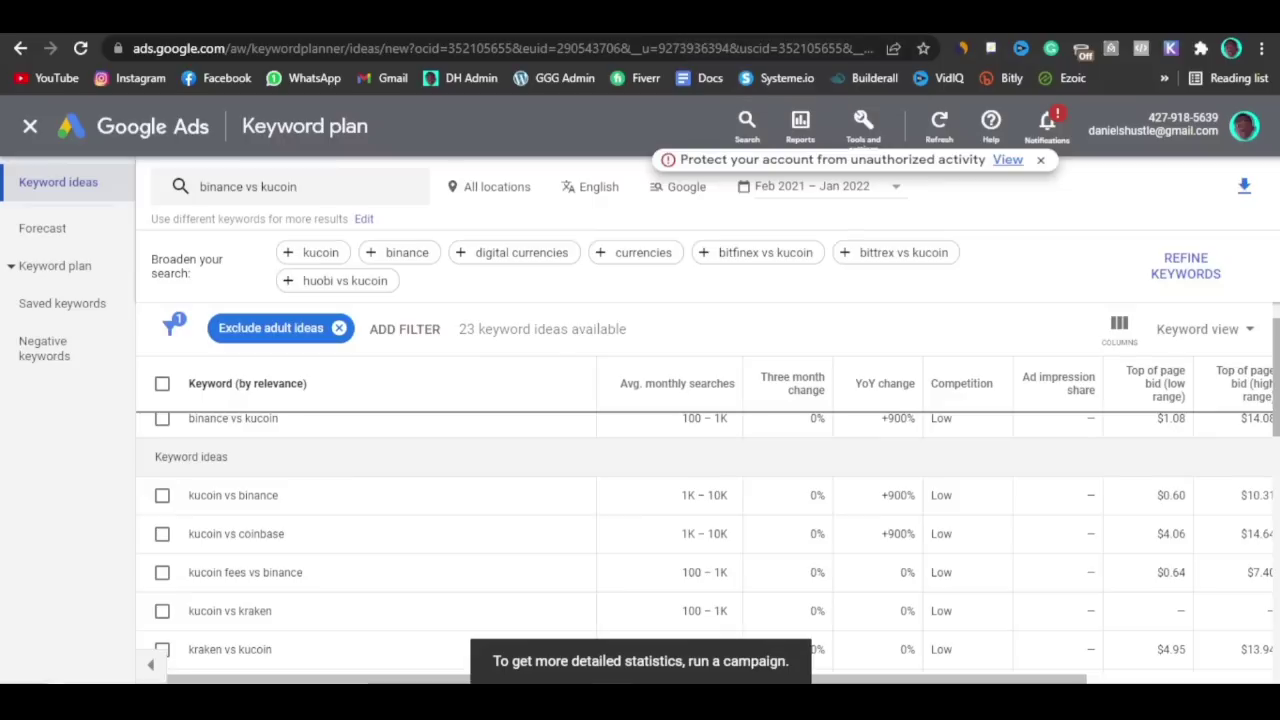
pyautogui.scroll(1, 387, 458)
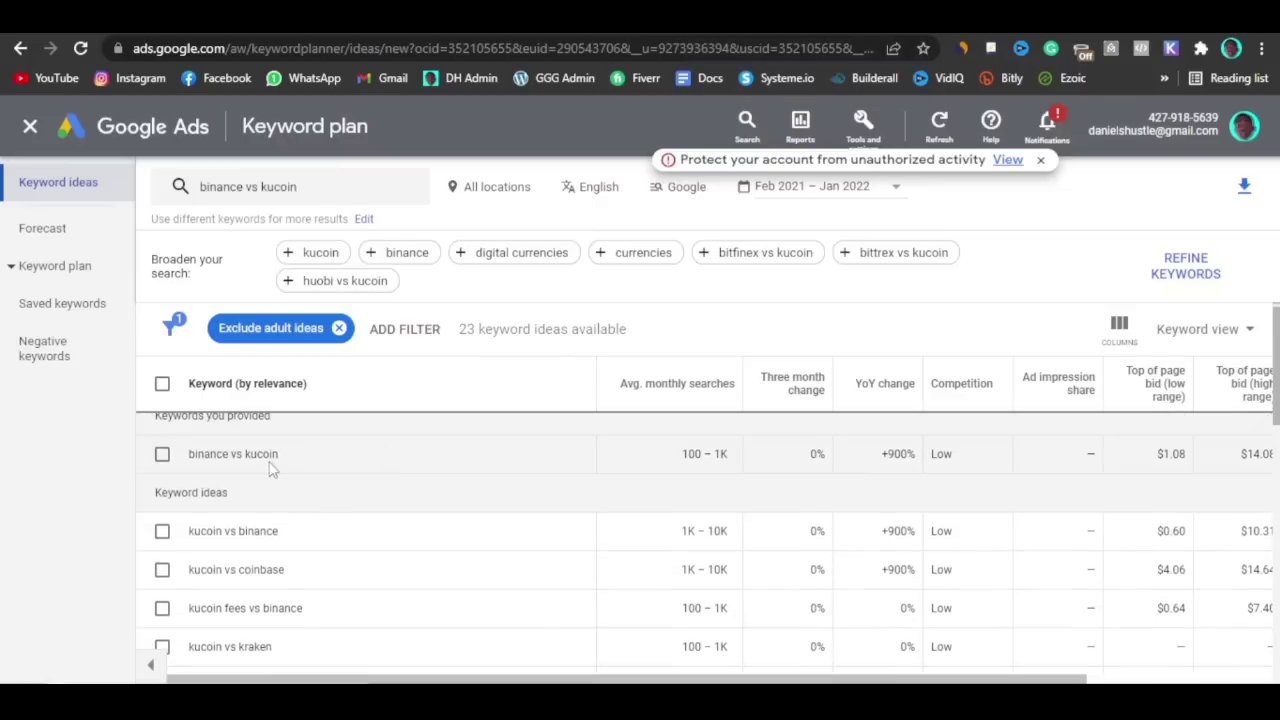
pyautogui.moveTo(289, 457); pyautogui.dragTo(189, 462)
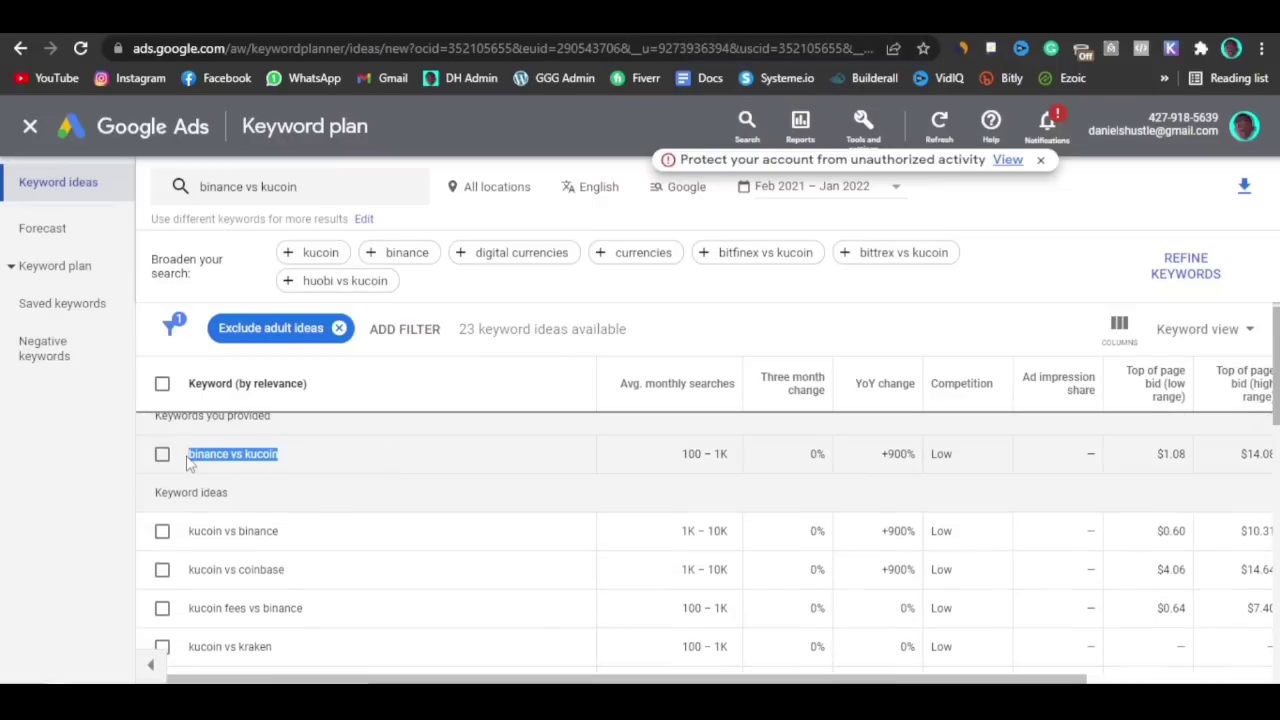
pyautogui.rightClick(202, 448)
pyautogui.click(320, 463)
pyautogui.hotkey('ctrl', 'Tab')
pyautogui.click(424, 393)
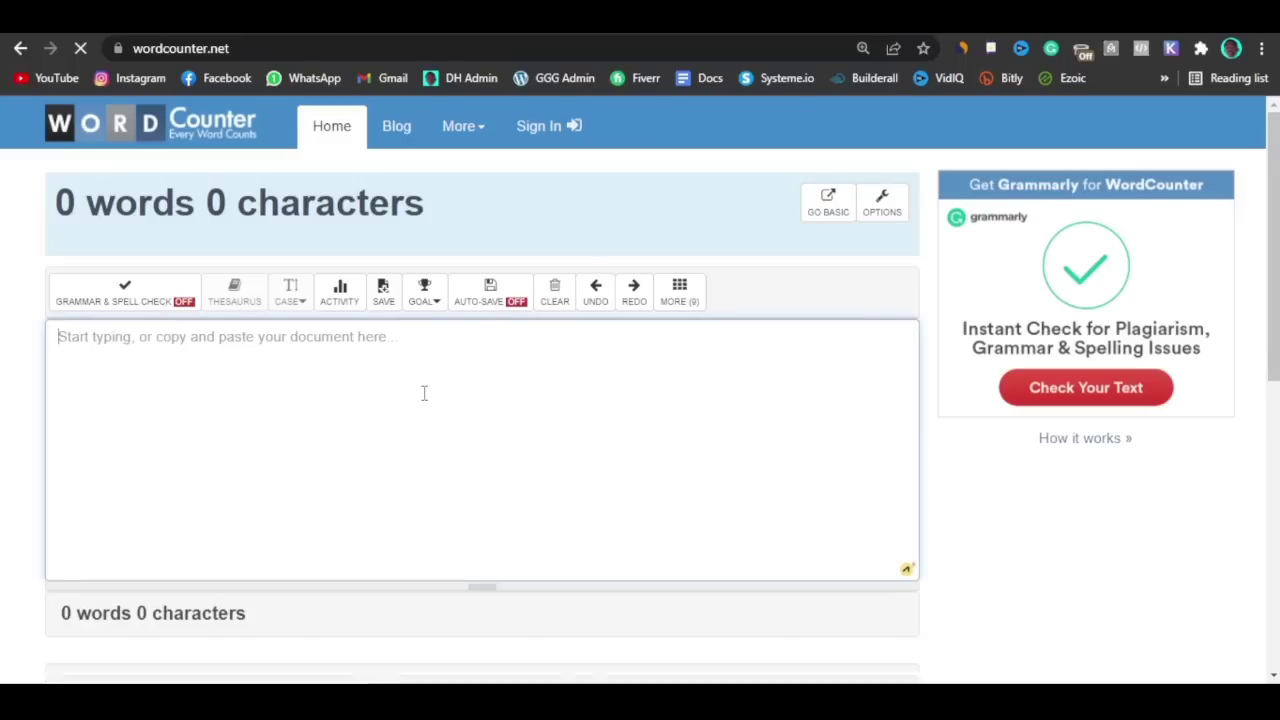
pyautogui.hotkey('ctrl', 'v')
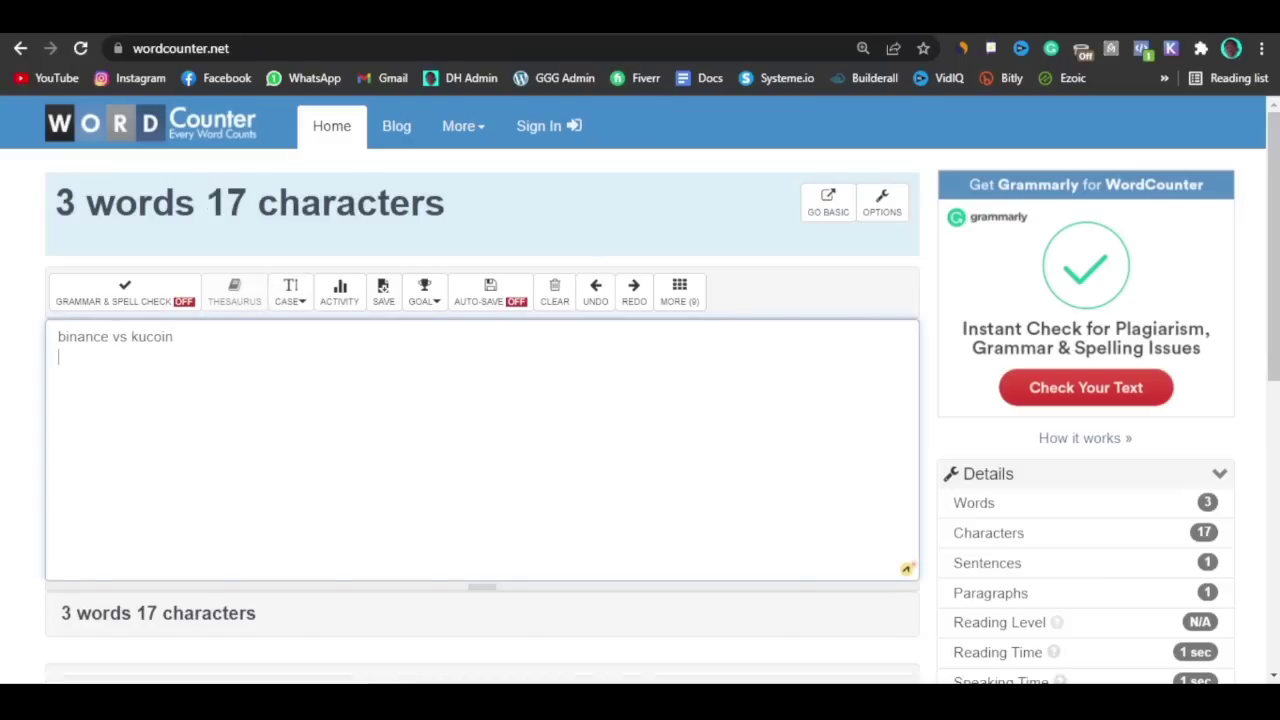
# Add 'kucoin vs binance' as the second line in WordCounter
pyautogui.click(790, 16)
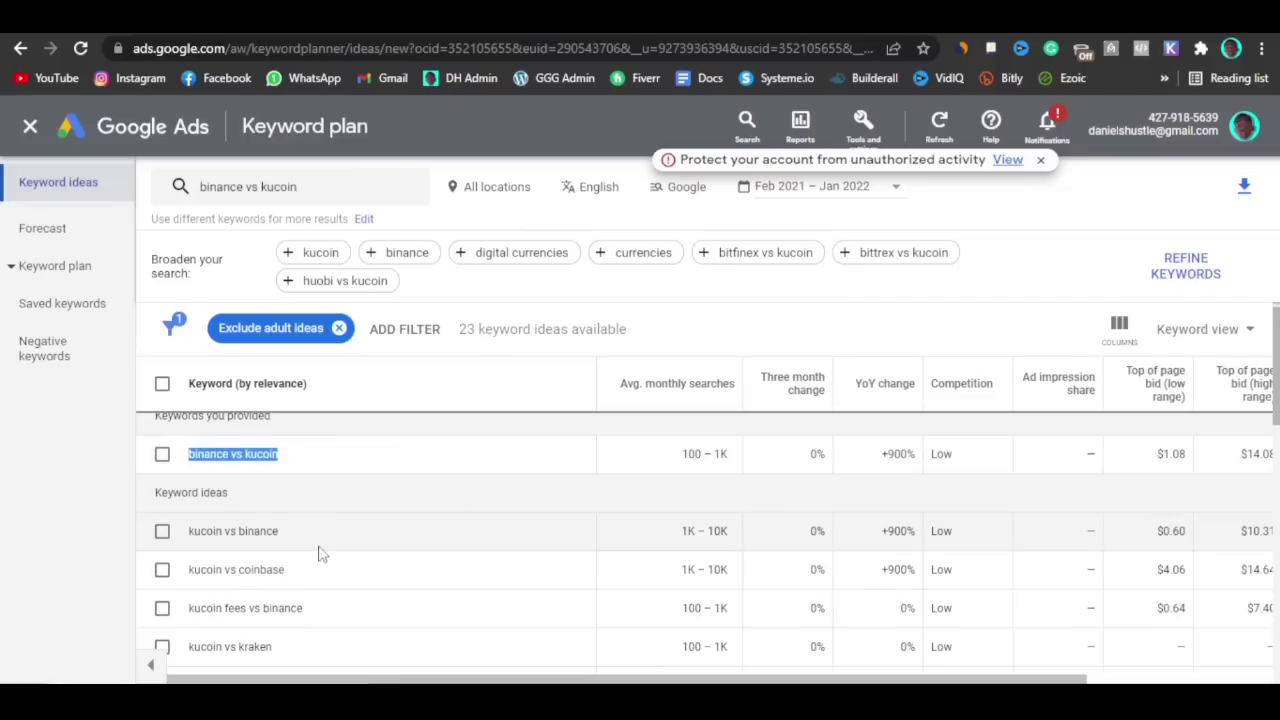
pyautogui.moveTo(312, 540); pyautogui.dragTo(190, 531)
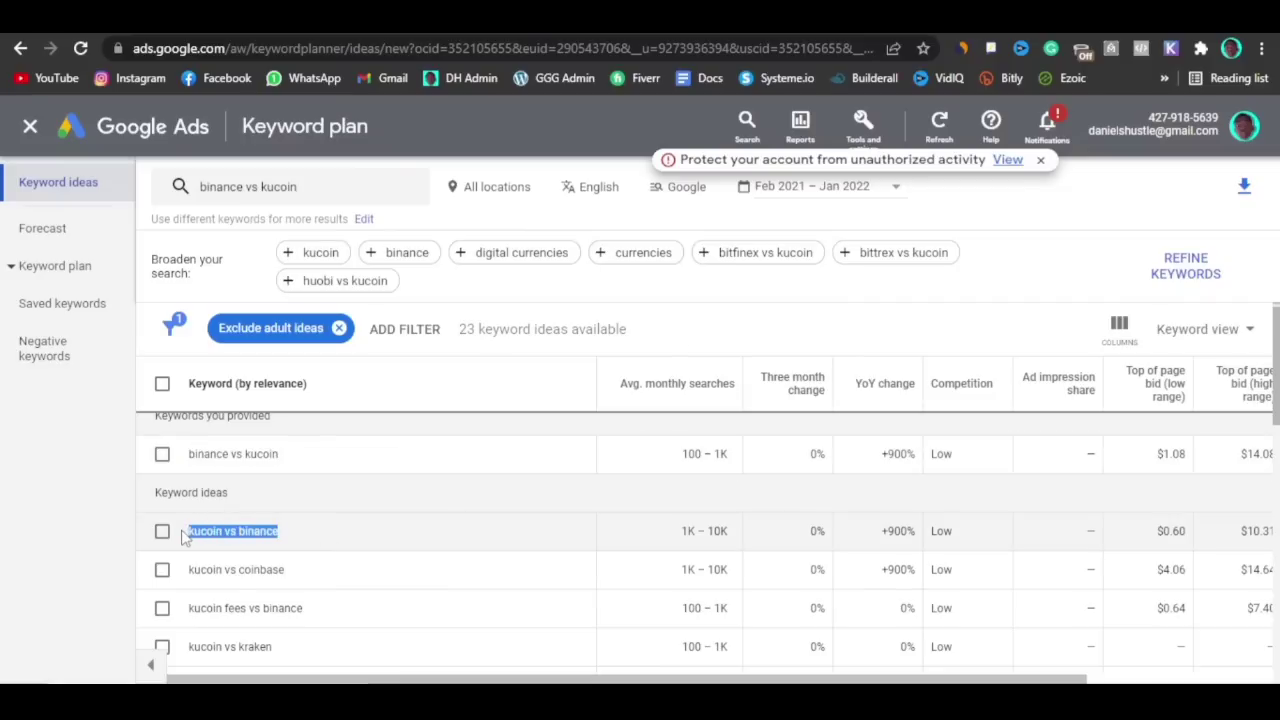
pyautogui.click(790, 16)
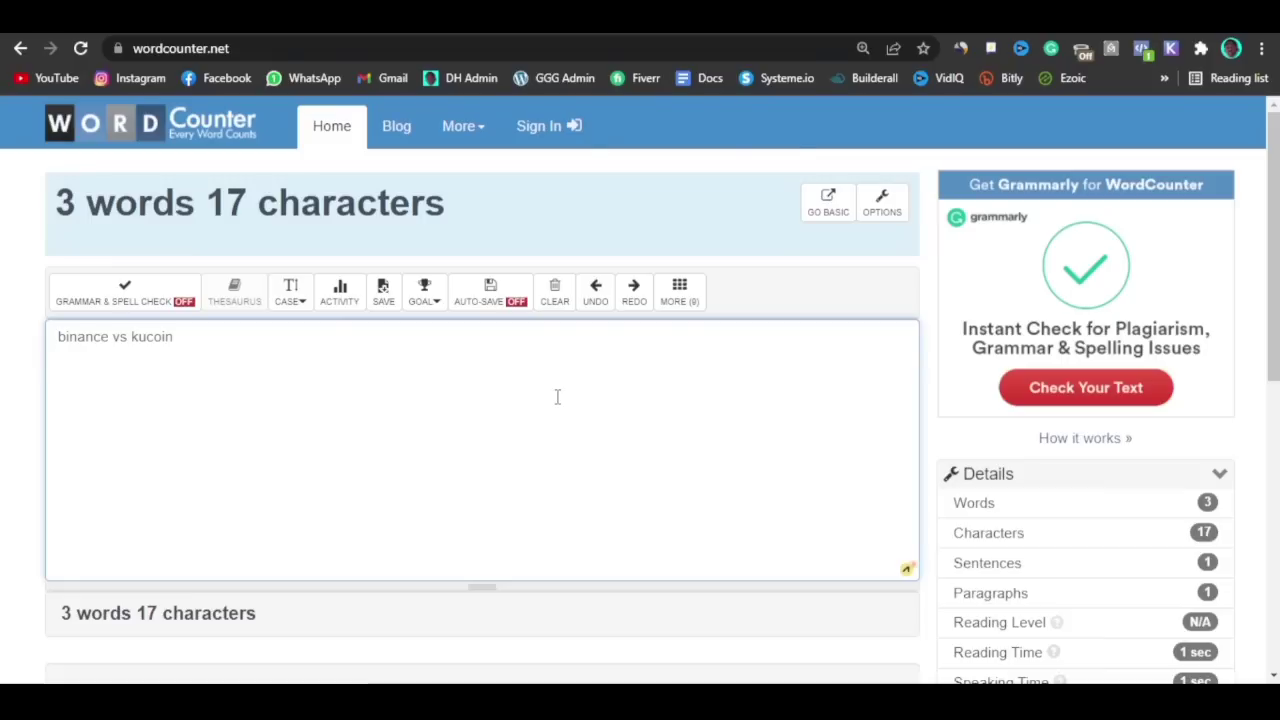
pyautogui.press('Return')
pyautogui.hotkey('ctrl', 'v')
# Review the keyword ideas' 1K – 10K monthly searches and Low competition values
pyautogui.click(685, 16)
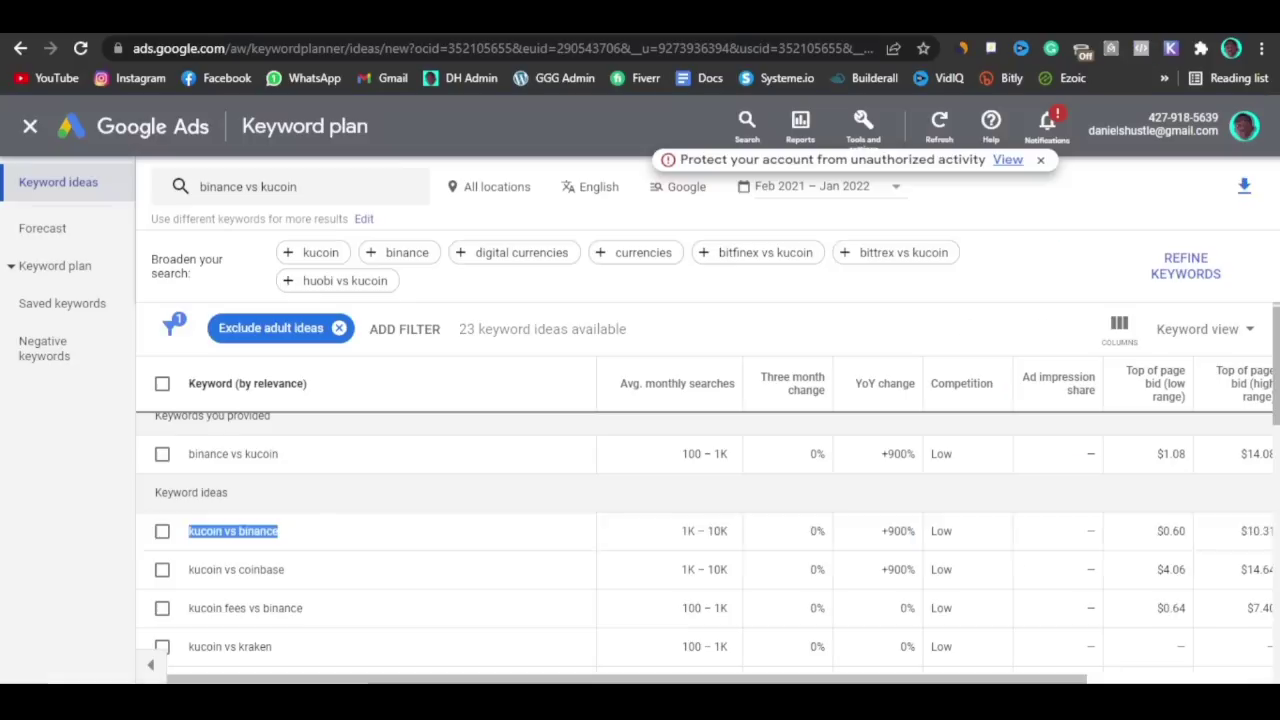
pyautogui.scroll(-1, 451, 449)
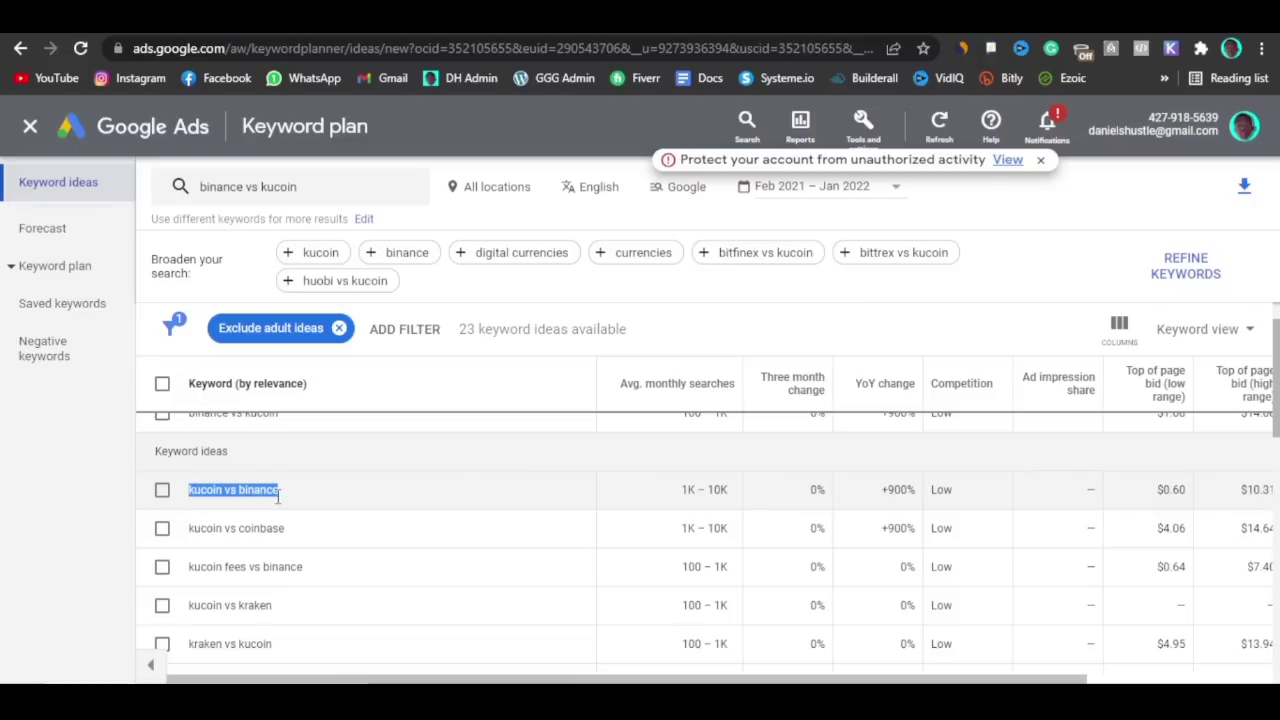
pyautogui.click(722, 488)
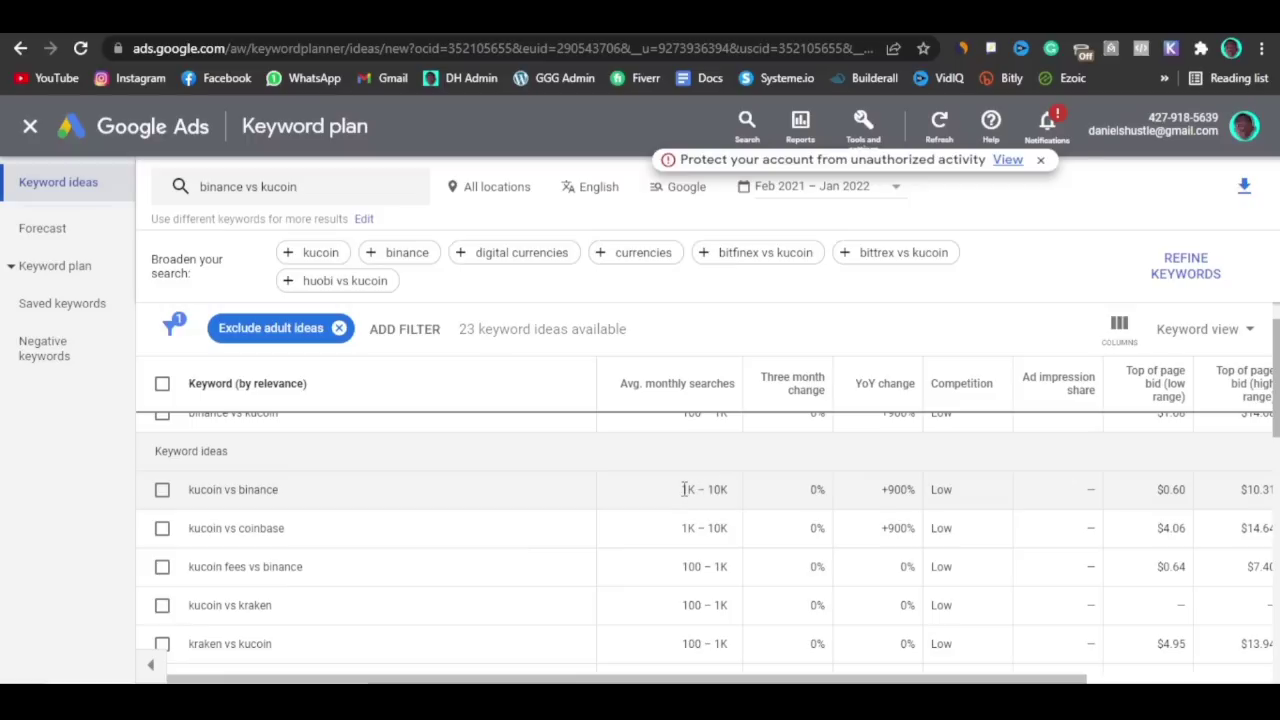
pyautogui.moveTo(683, 489); pyautogui.dragTo(734, 491)
pyautogui.click(734, 491)
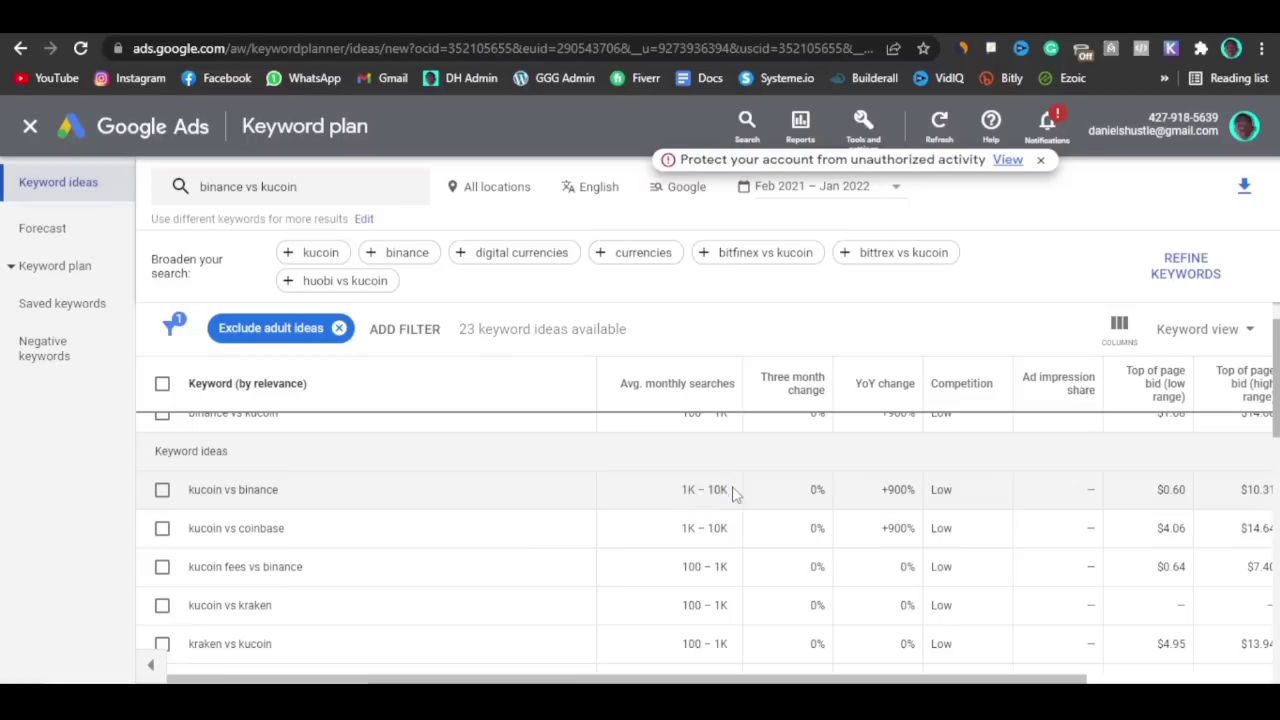
pyautogui.doubleClick(957, 489)
pyautogui.click(960, 495)
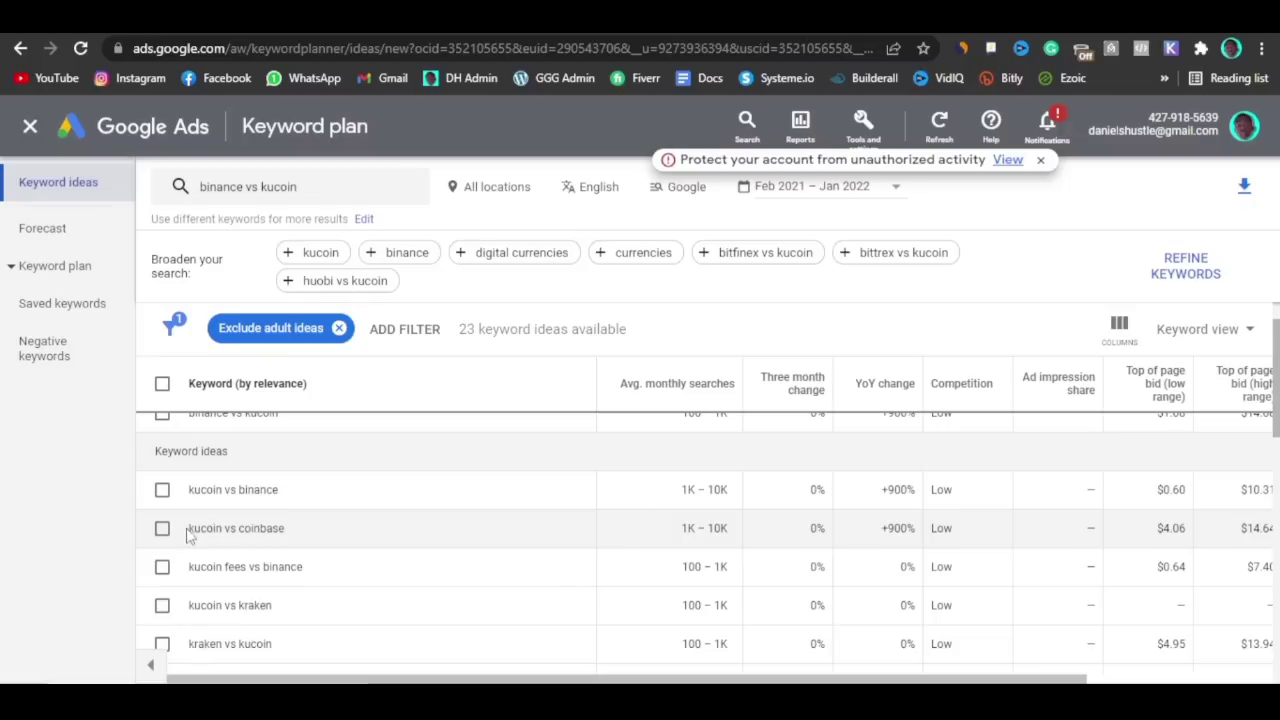
# Copy 'kucoin vs coinbase' and paste it as the third WordCounter line
pyautogui.moveTo(190, 528); pyautogui.dragTo(303, 535)
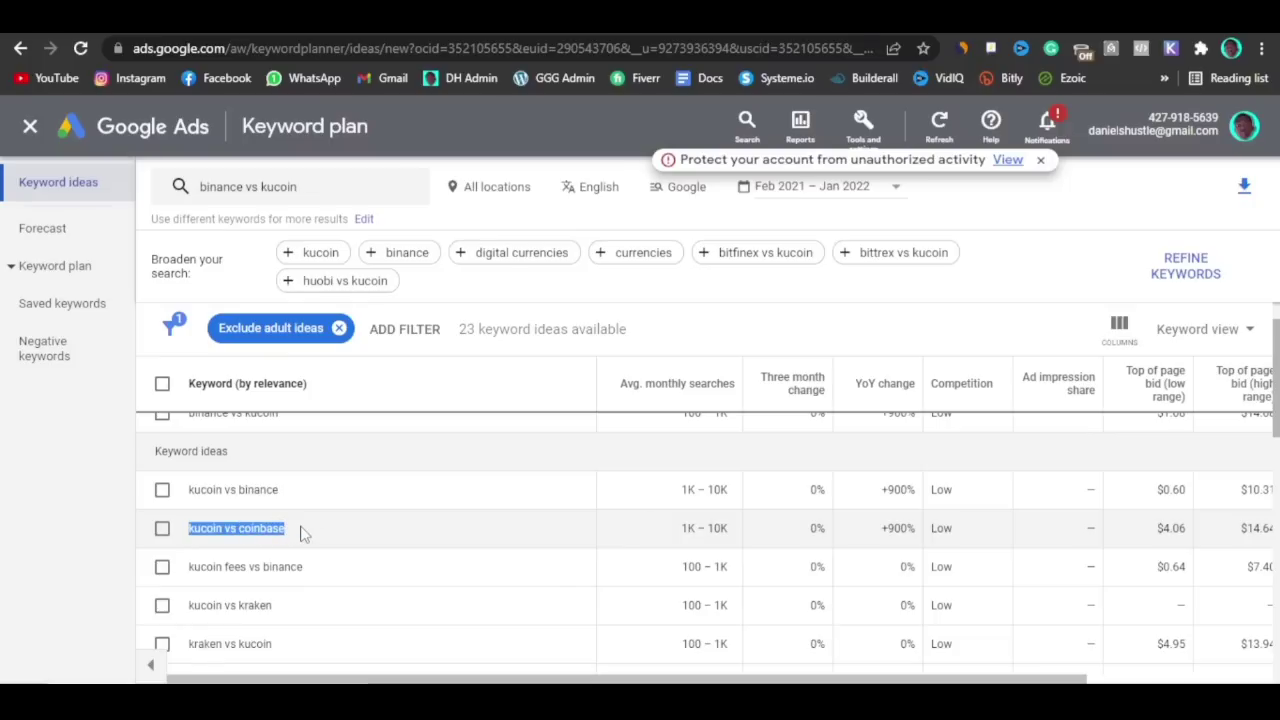
pyautogui.rightClick(270, 537)
pyautogui.click(300, 551)
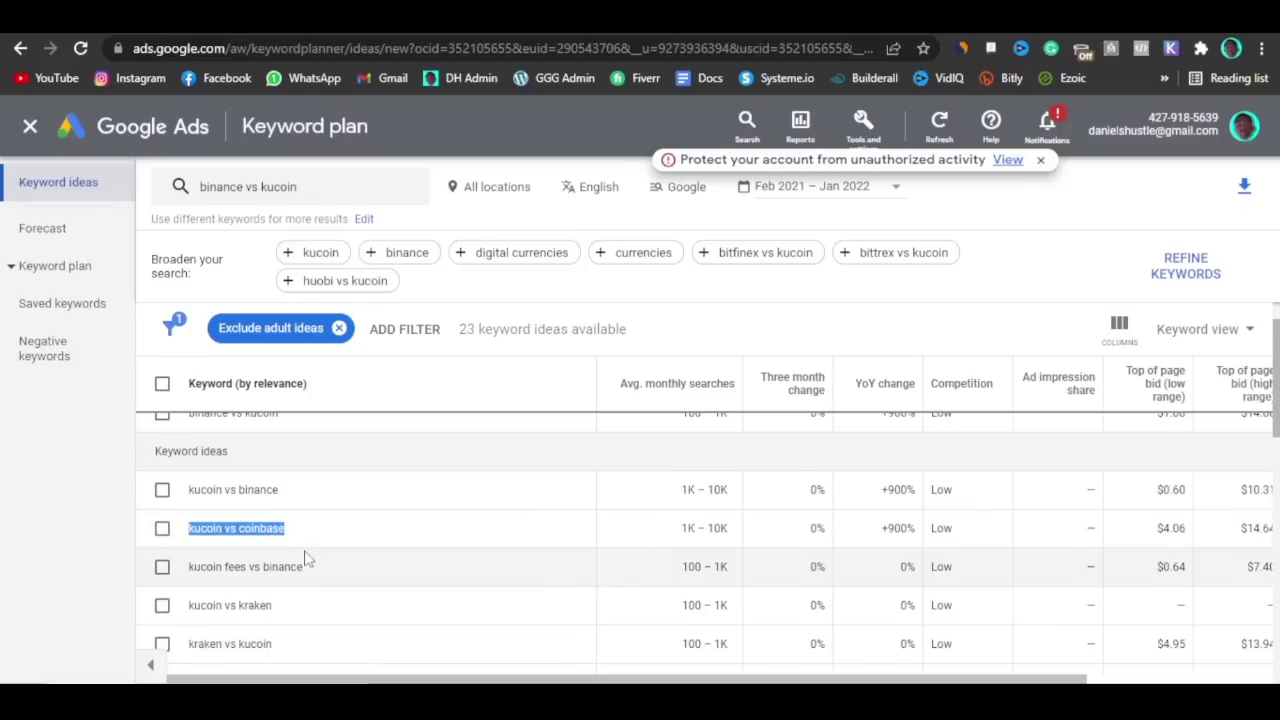
pyautogui.hotkey('ctrl', 'Tab')
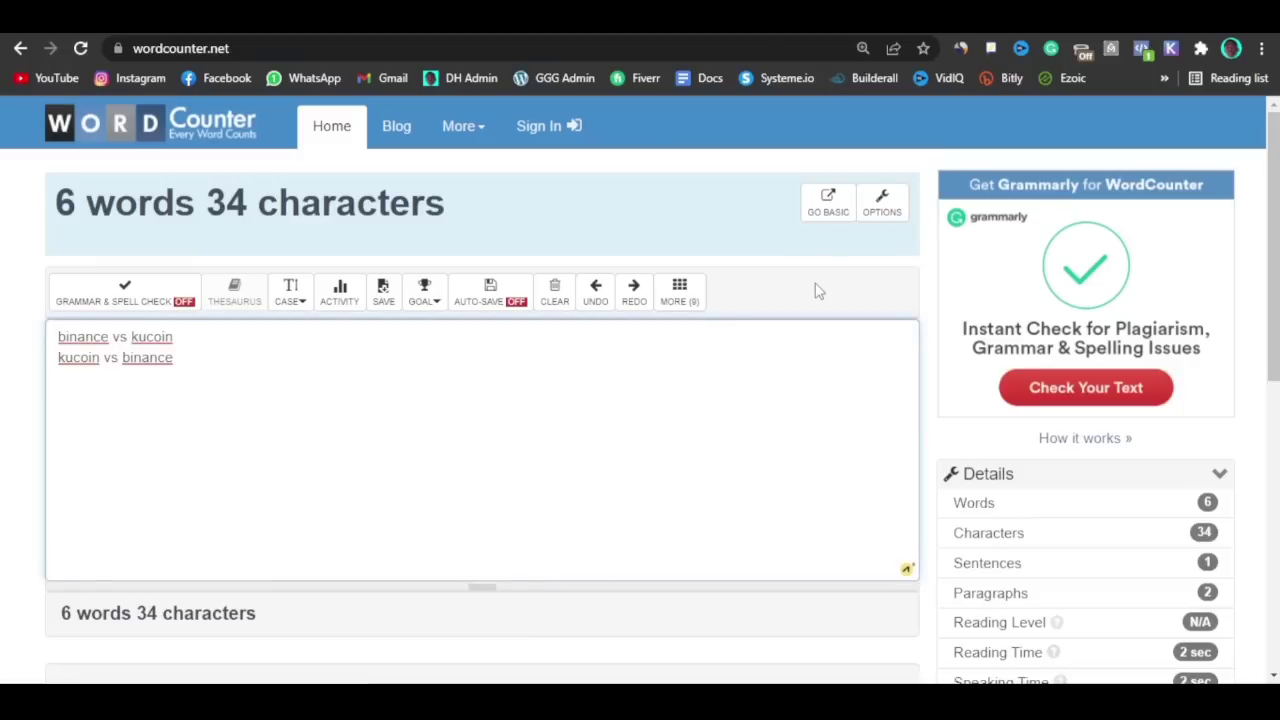
pyautogui.press('Return')
pyautogui.hotkey('ctrl', 'v')
pyautogui.hotkey('ctrl', 'shift', 'Tab')
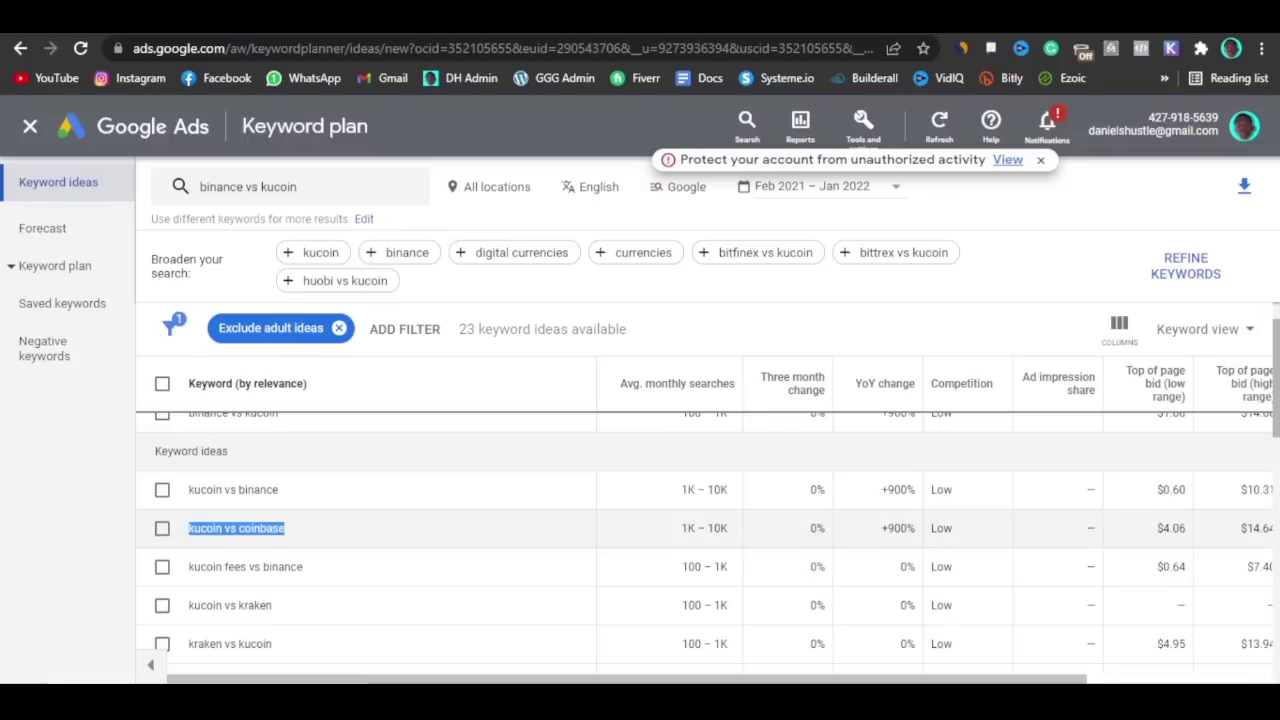
# Copy 'kucoin fees vs binance' and paste it as the fourth WordCounter line
pyautogui.scroll(-1, 334, 566)
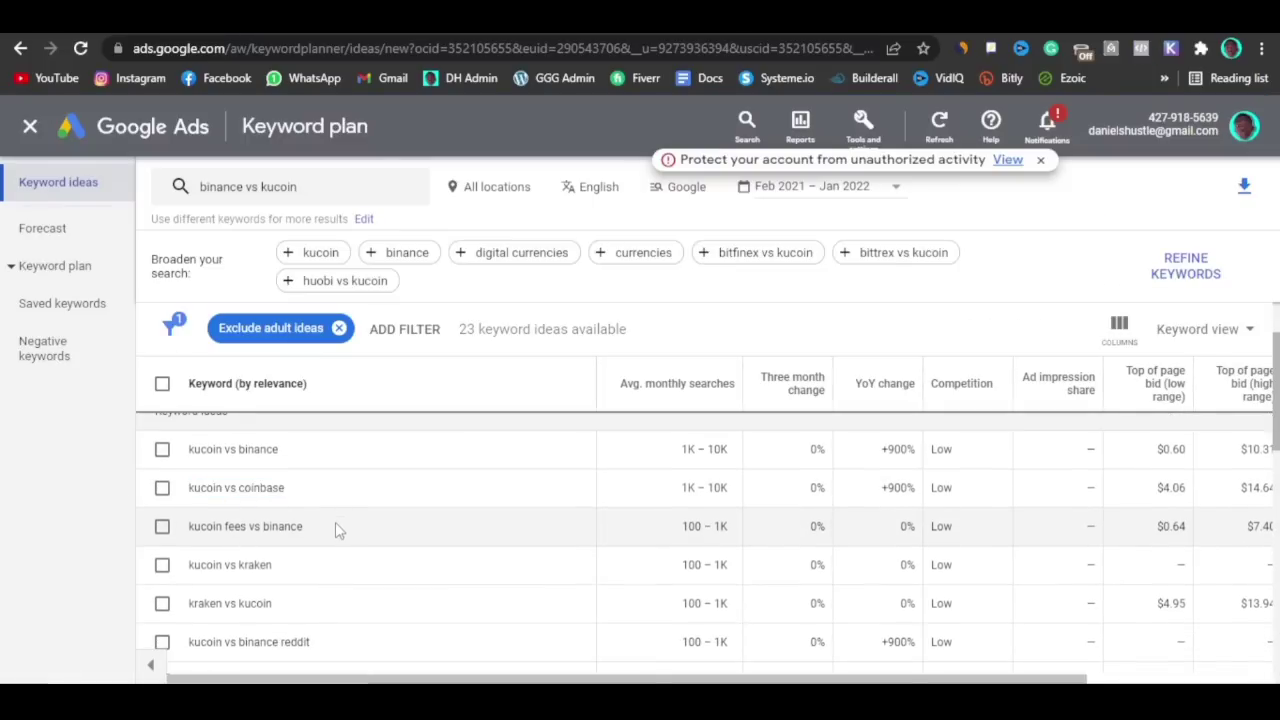
pyautogui.moveTo(334, 528); pyautogui.dragTo(192, 530)
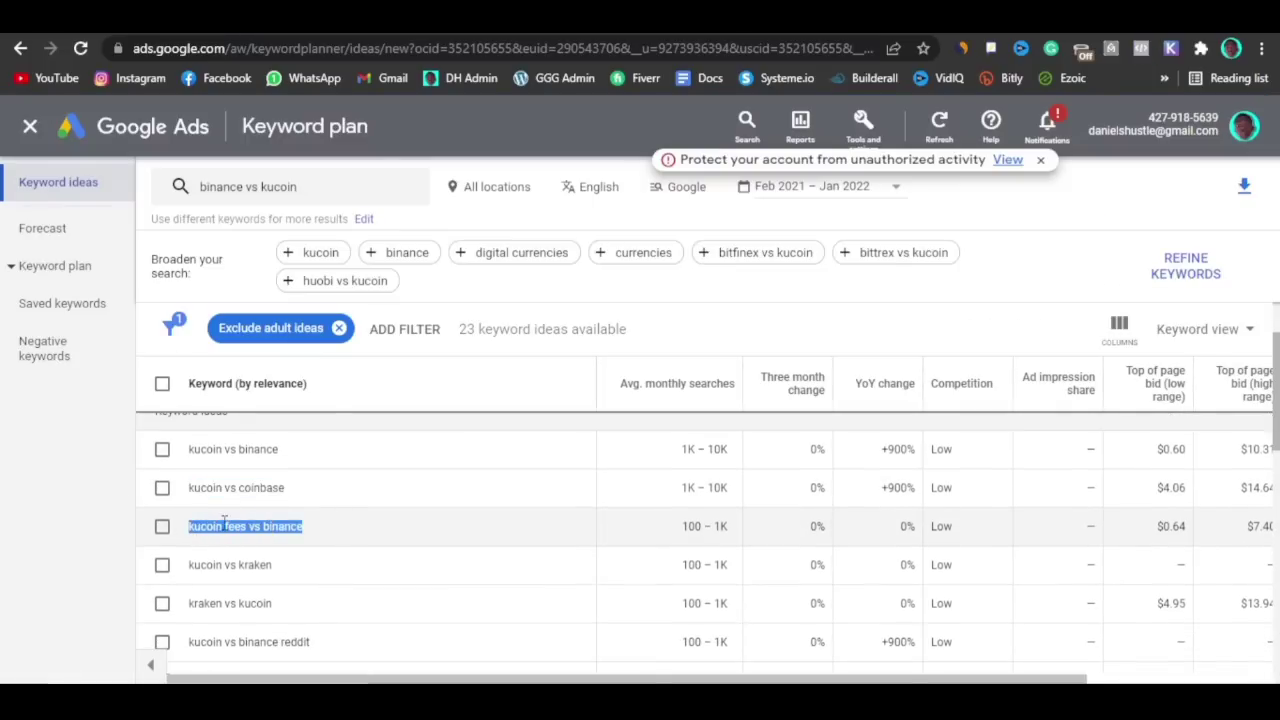
pyautogui.rightClick(224, 519)
pyautogui.click(394, 540)
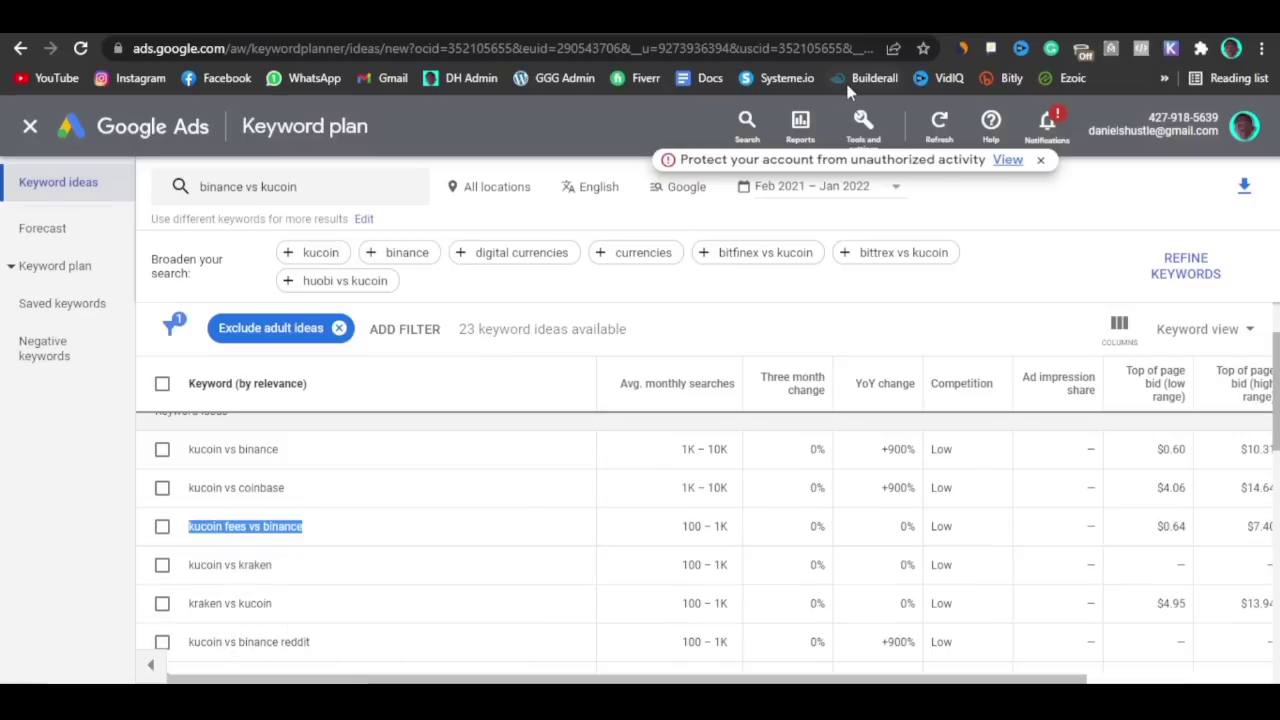
pyautogui.hotkey('ctrl', 'Tab')
pyautogui.hotkey('ctrl', 'v')
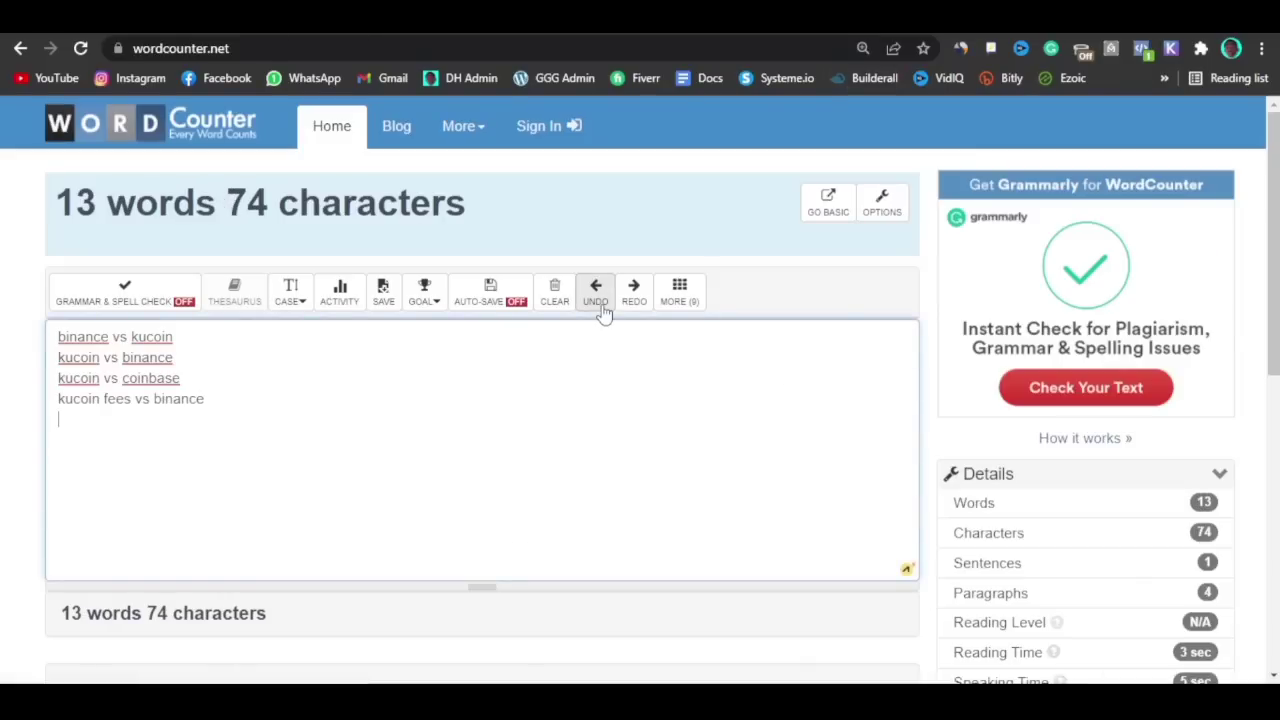
pyautogui.hotkey('ctrl', 'Tab')
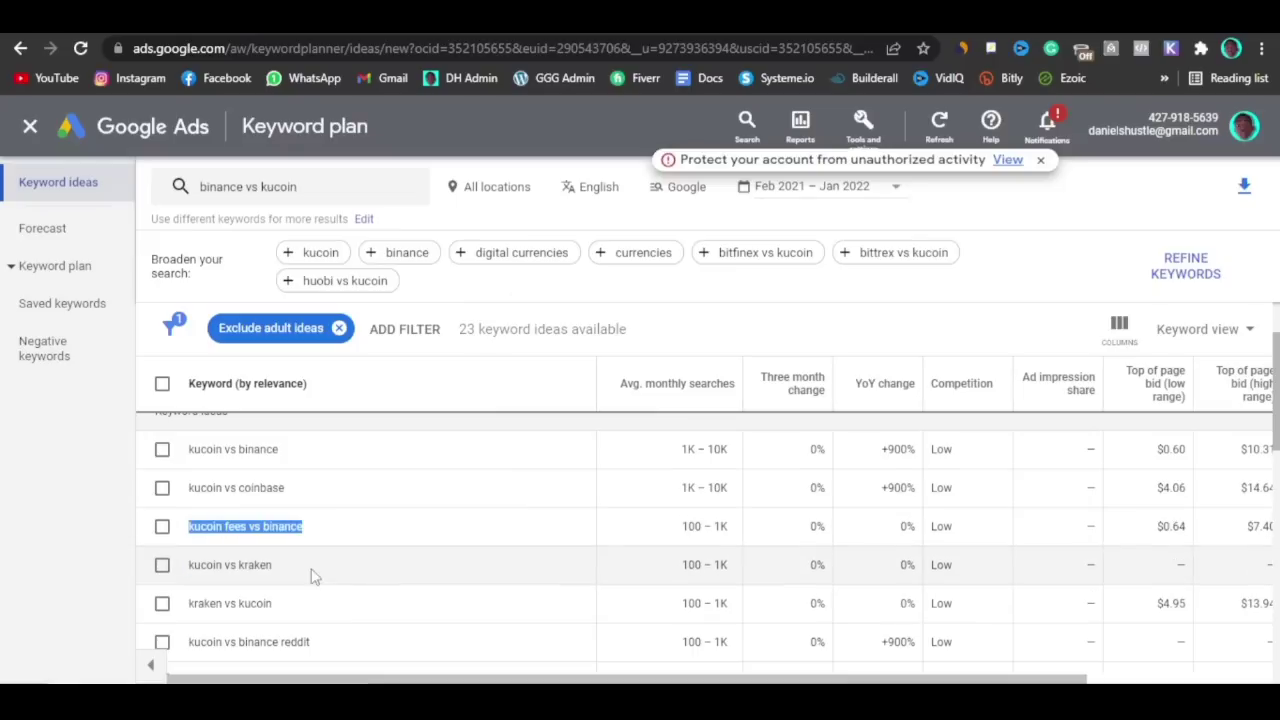
# Copy 'kucoin vs kraken' and add 'huobi vs kucoin' to the keyword search
pyautogui.moveTo(311, 575); pyautogui.dragTo(190, 578)
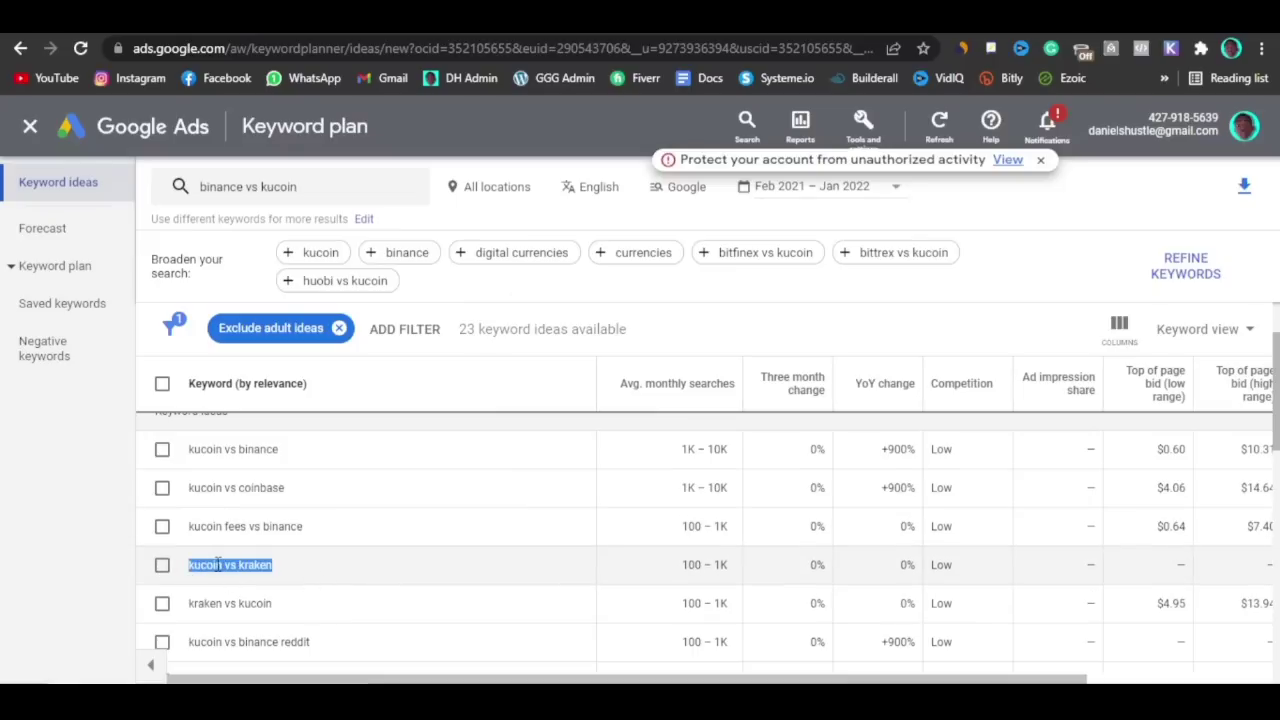
pyautogui.rightClick(218, 565)
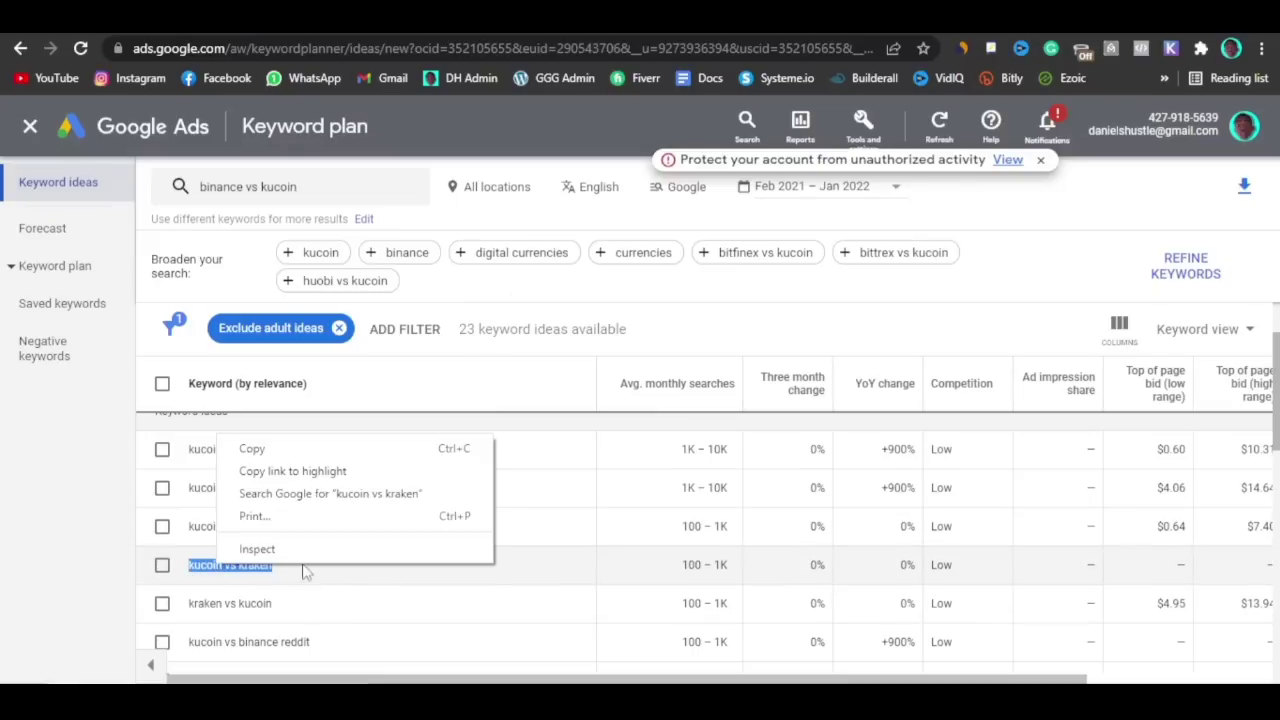
pyautogui.click(254, 448)
pyautogui.scroll(-5, 322, 625)
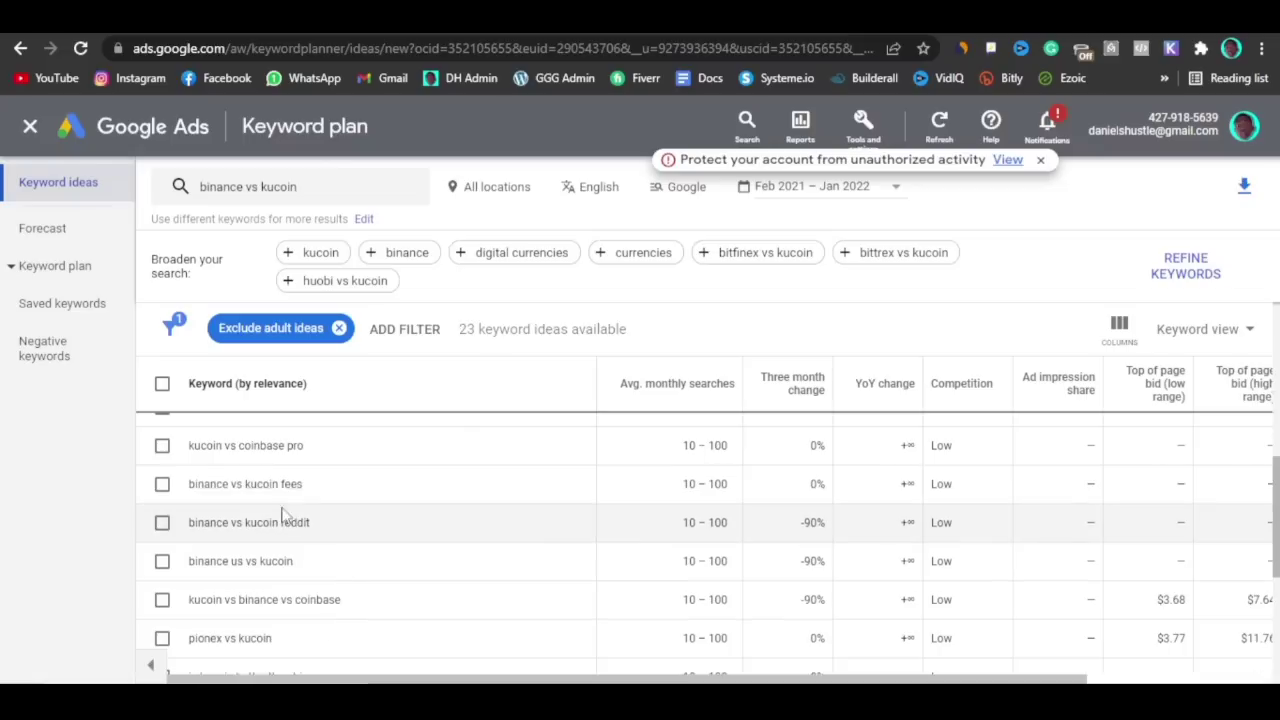
pyautogui.scroll(5, 388, 528)
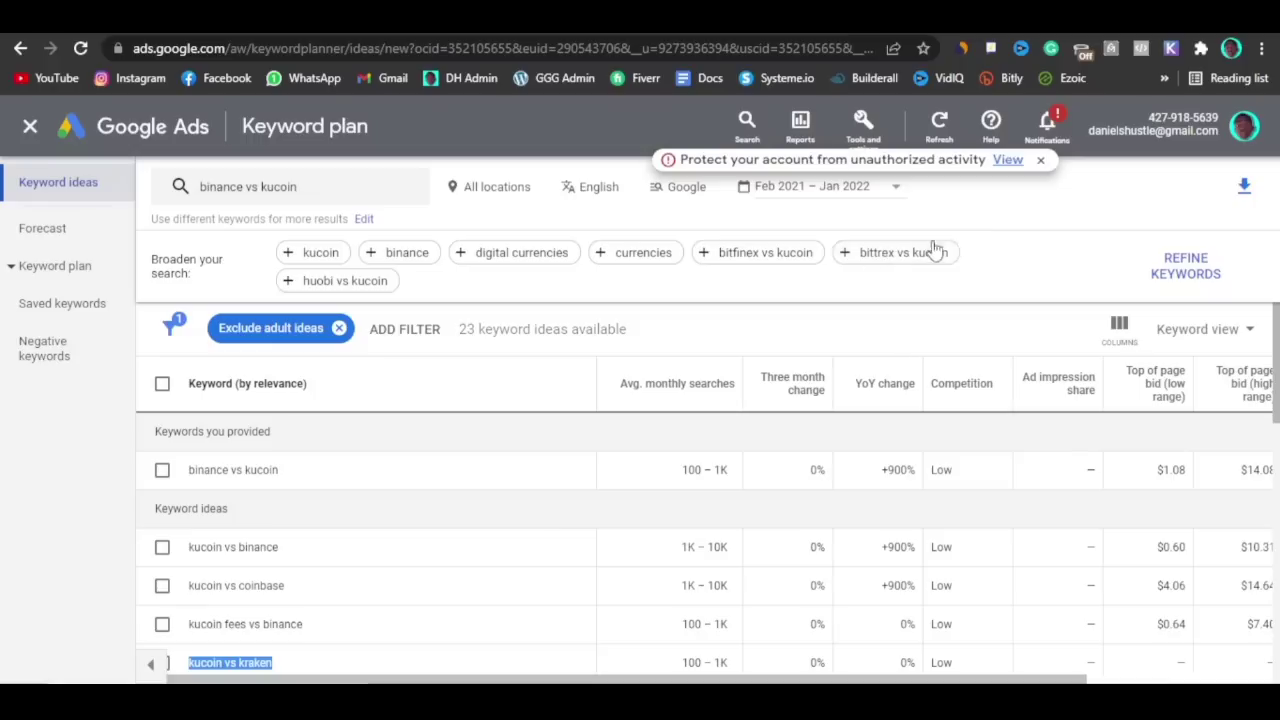
pyautogui.click(363, 284)
# Search keyword ideas for 'huobi vs kucoin' alone, showing 100 – 1K monthly searches
pyautogui.click(338, 281)
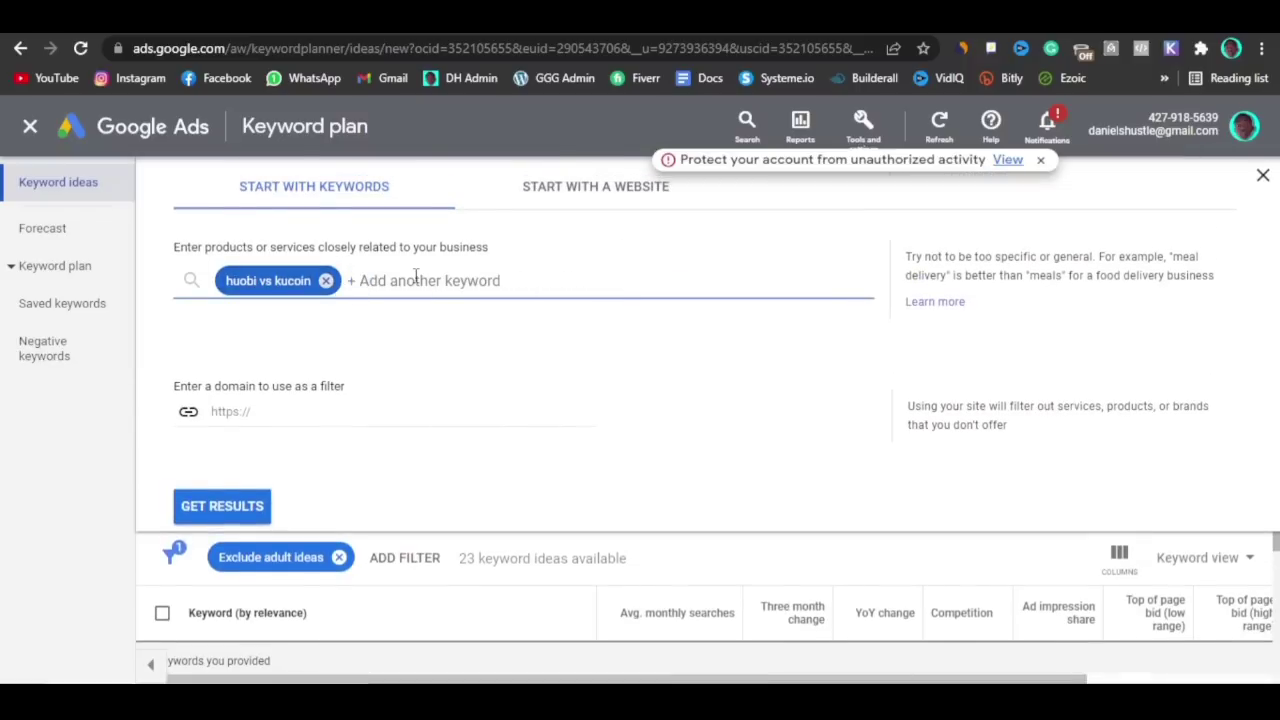
pyautogui.press('Return')
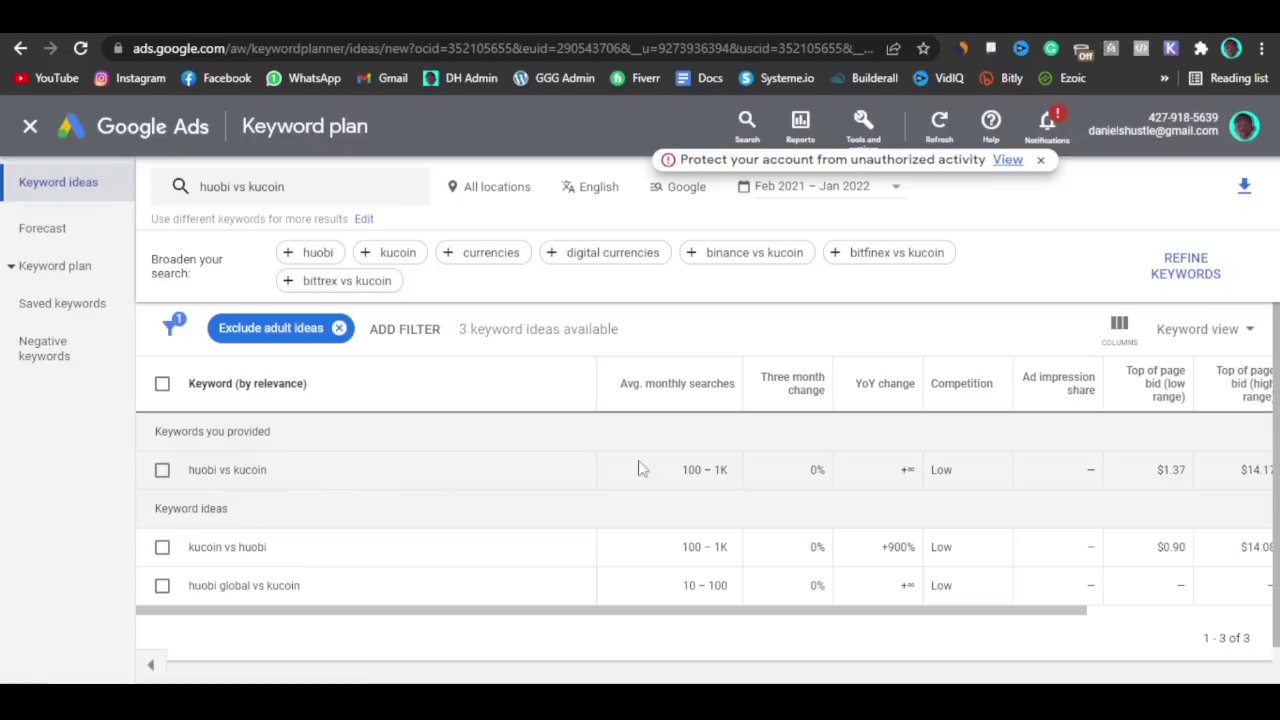
pyautogui.moveTo(682, 473); pyautogui.dragTo(736, 476)
pyautogui.click(740, 476)
# Copy the keyword 'huobi vs kucoin' and return to WordCounter
pyautogui.moveTo(269, 471); pyautogui.dragTo(191, 474)
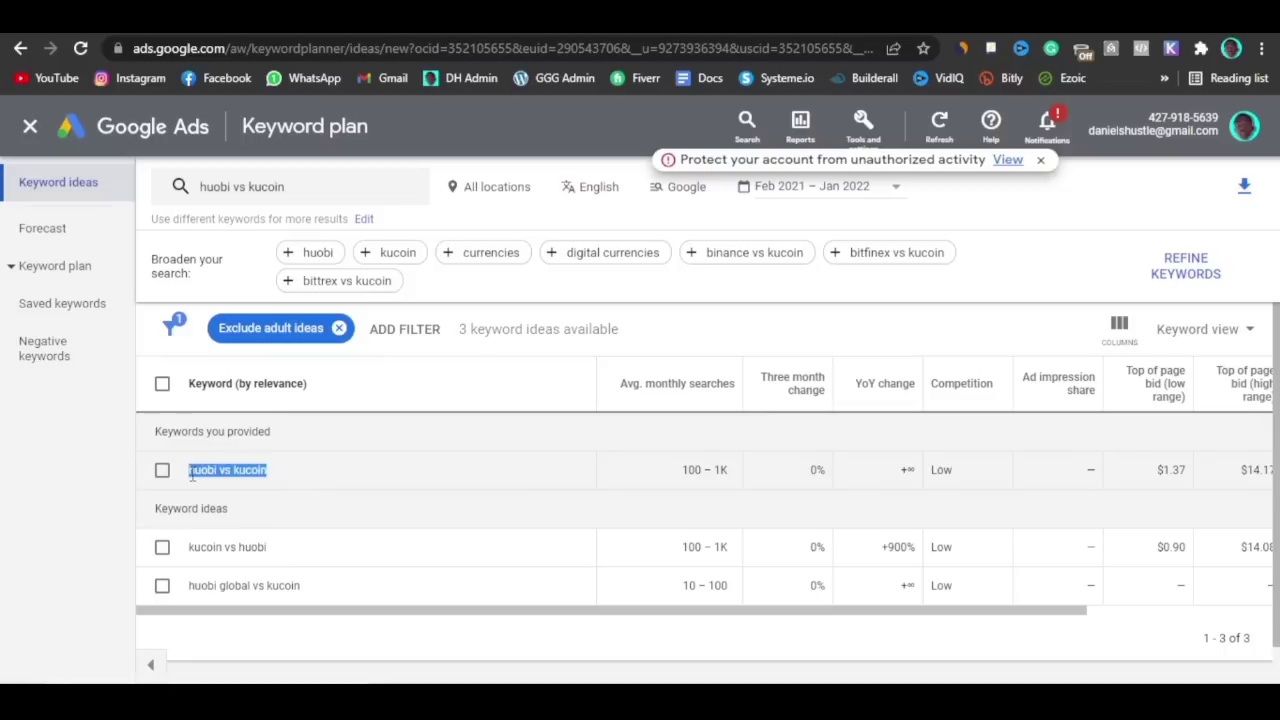
pyautogui.rightClick(226, 471)
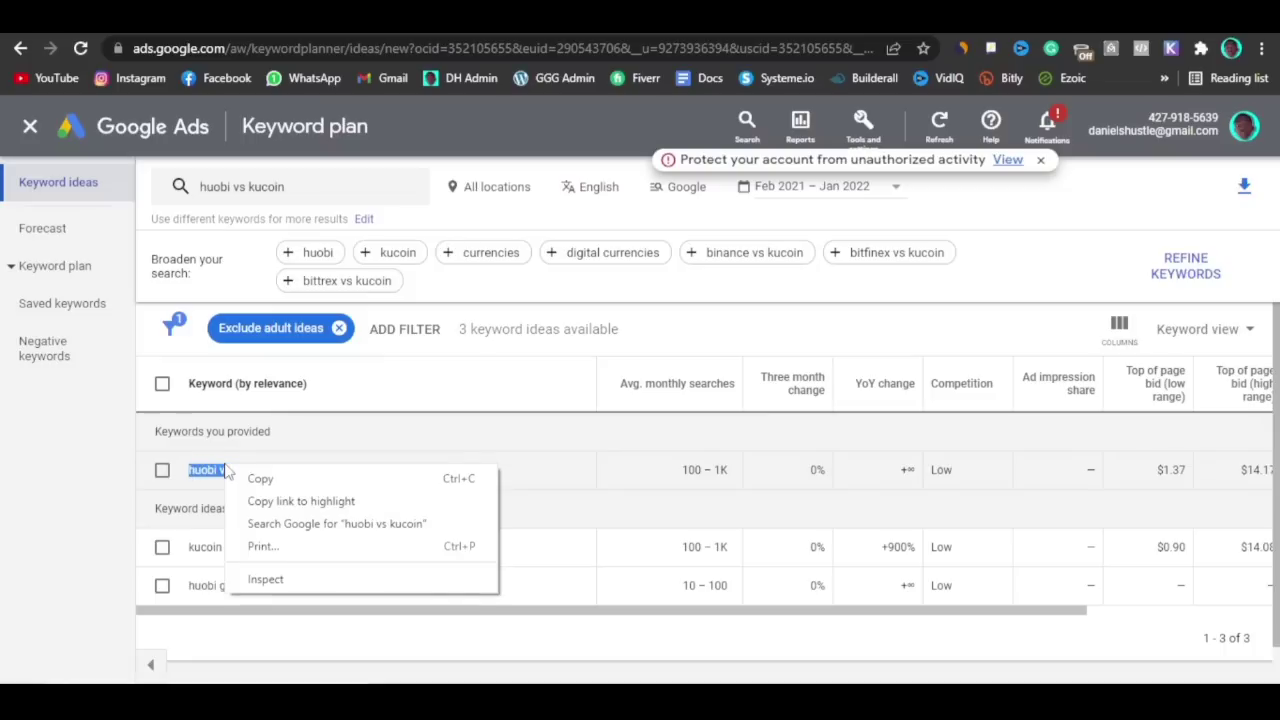
pyautogui.click(291, 479)
pyautogui.hotkey('ctrl', 'Tab')
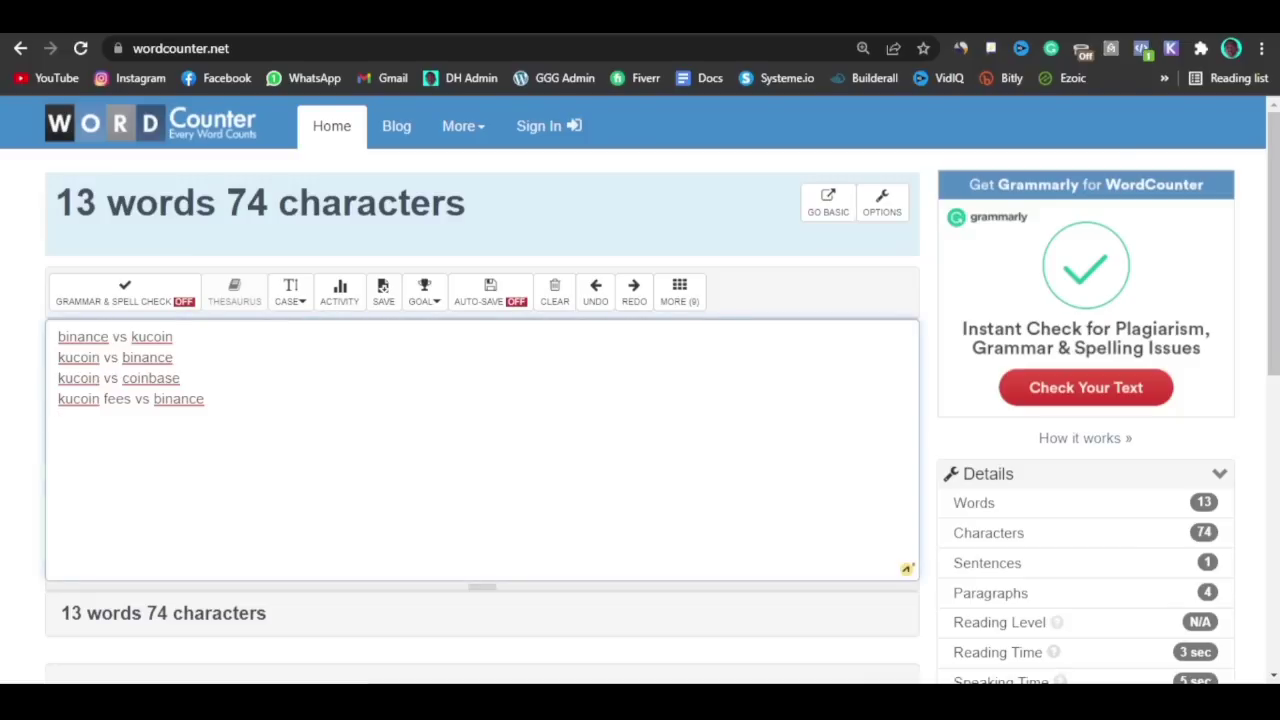
# Paste 'huobi vs kucoin' as line five and prefix the five lines with 1. to 5
pyautogui.press('Return')
pyautogui.hotkey('ctrl', 'v')
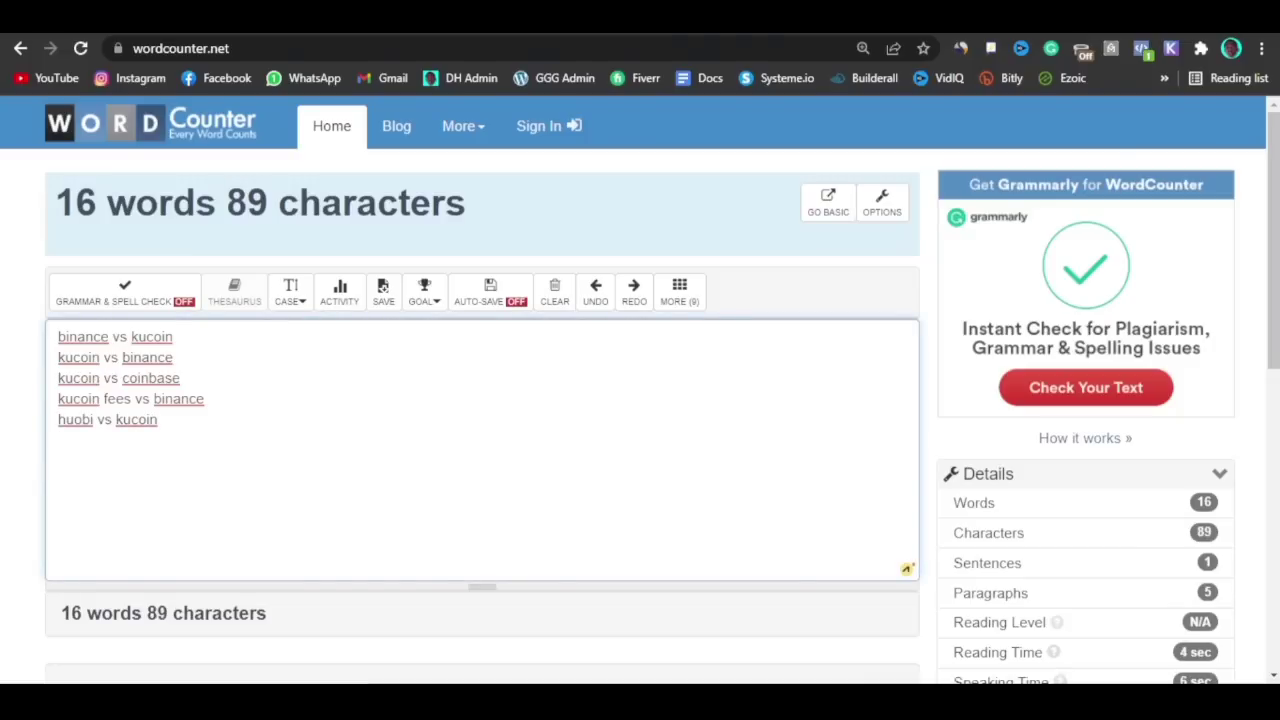
pyautogui.rightClick(61, 341)
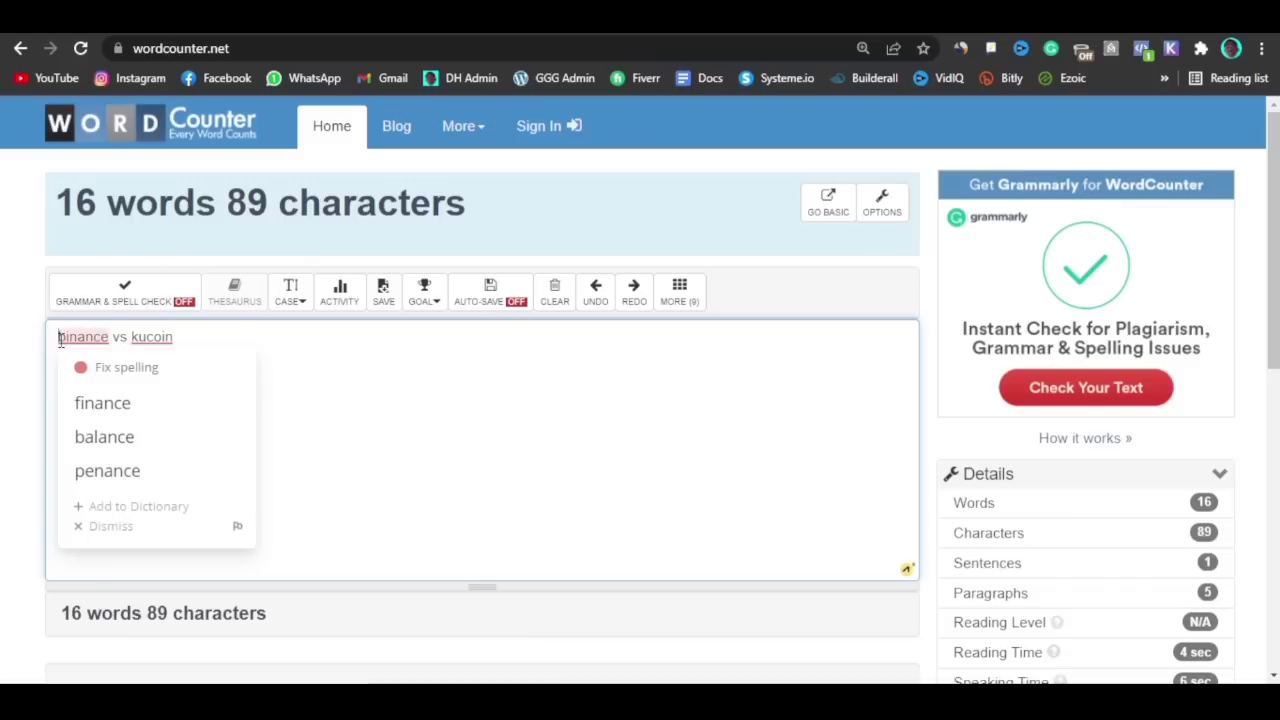
pyautogui.click(59, 338)
pyautogui.write('1.')
pyautogui.click(60, 357)
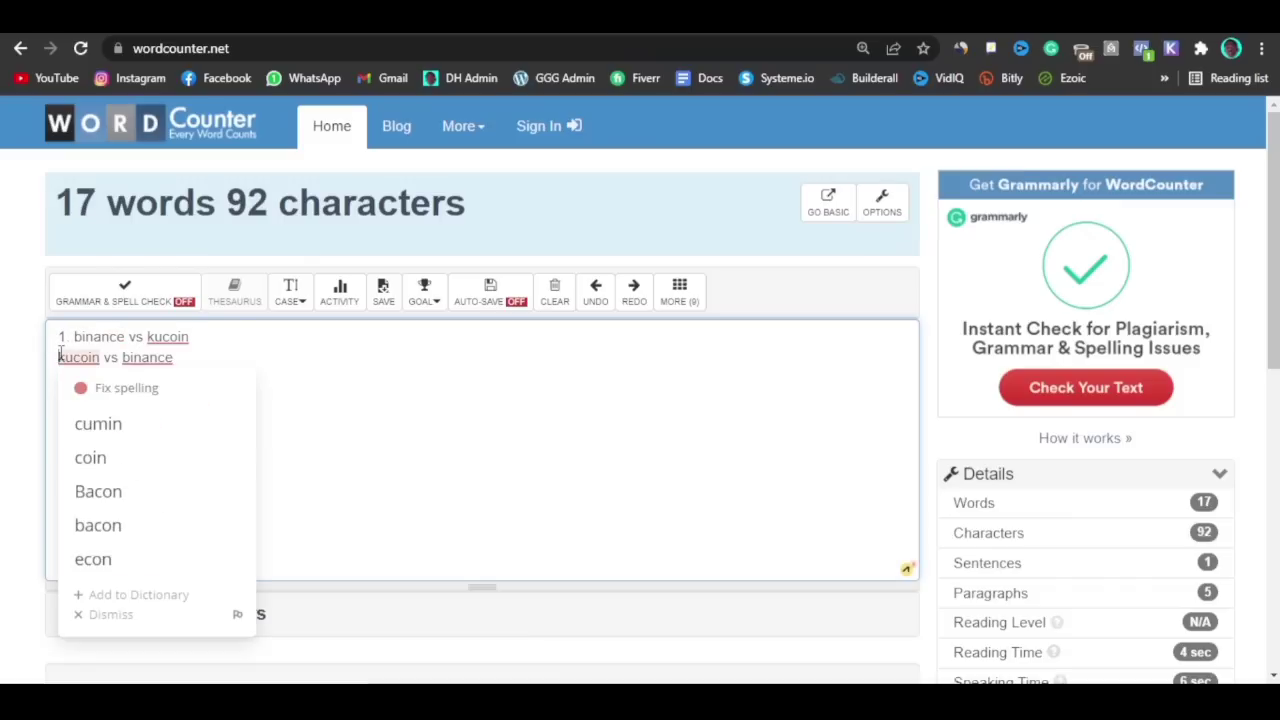
pyautogui.write('2.')
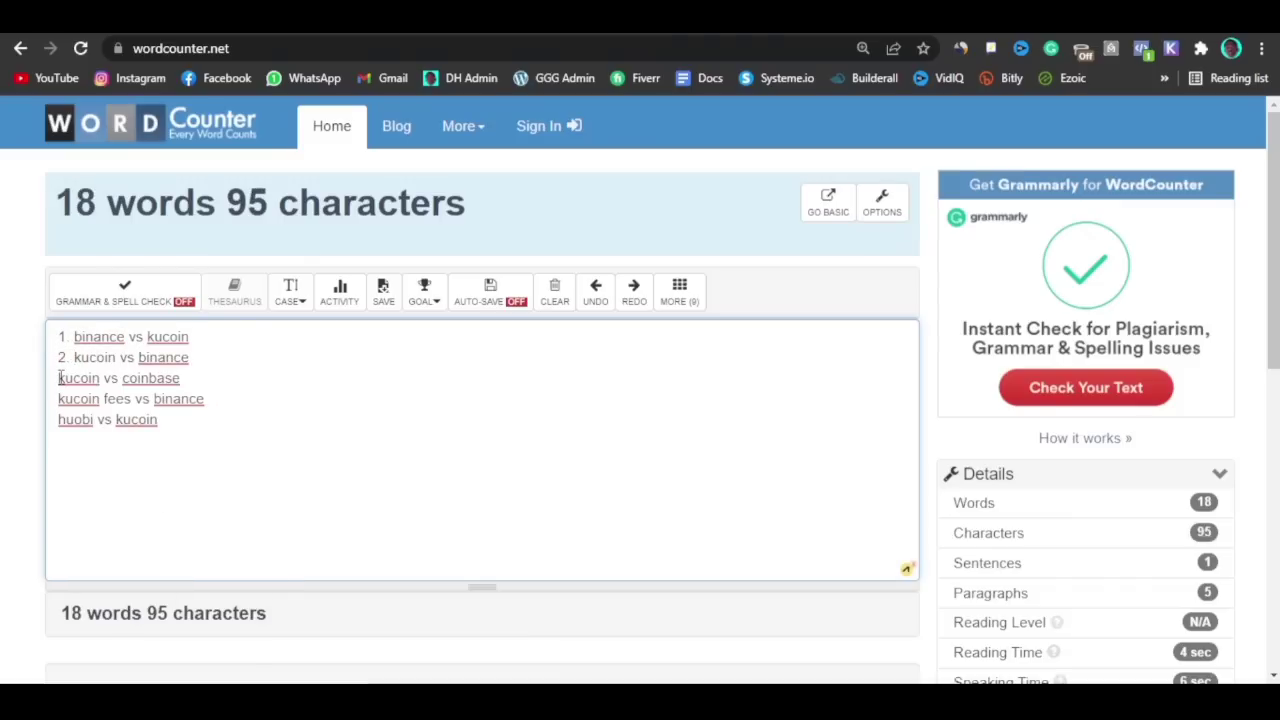
pyautogui.click(60, 378)
pyautogui.write('3.')
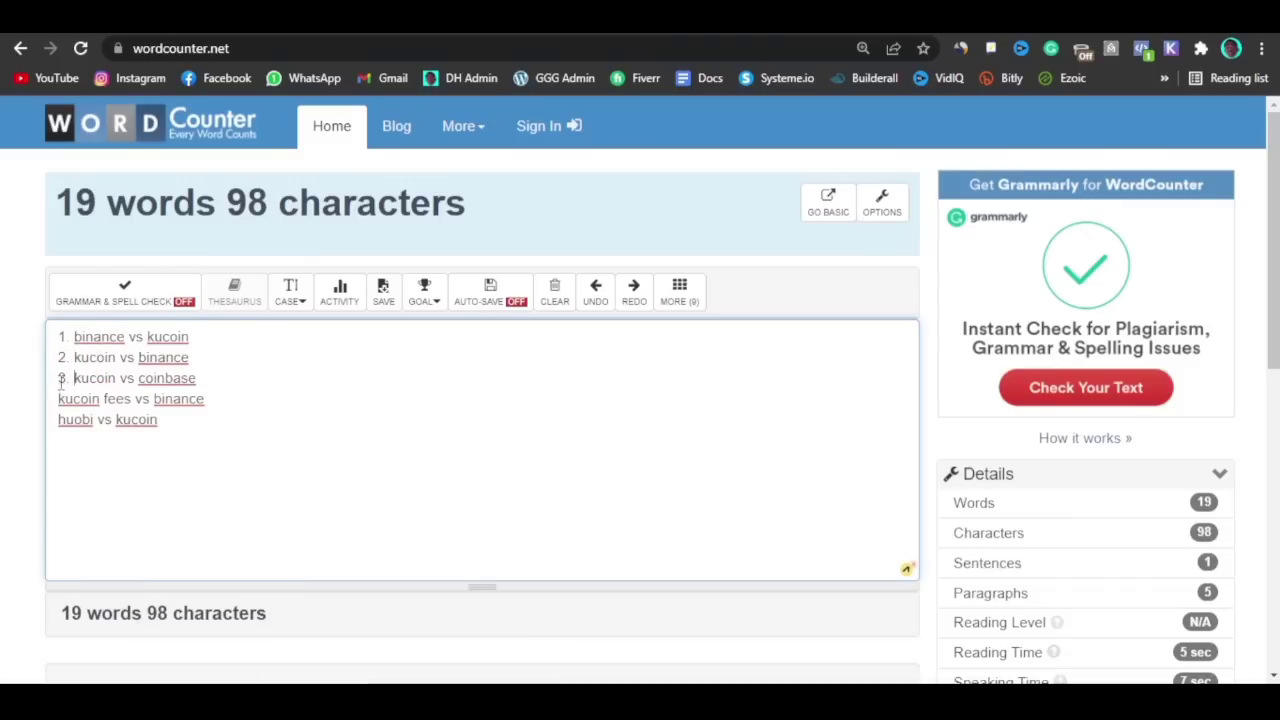
pyautogui.click(58, 398)
pyautogui.write('4.')
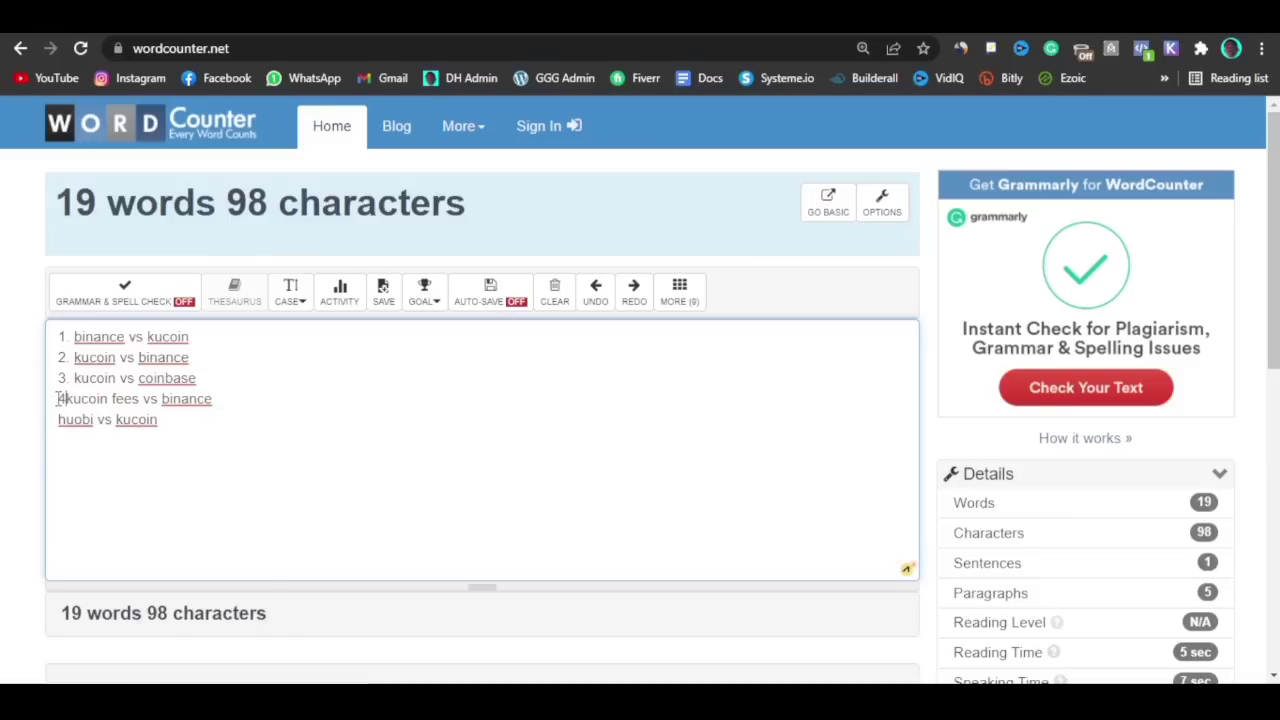
pyautogui.click(59, 419)
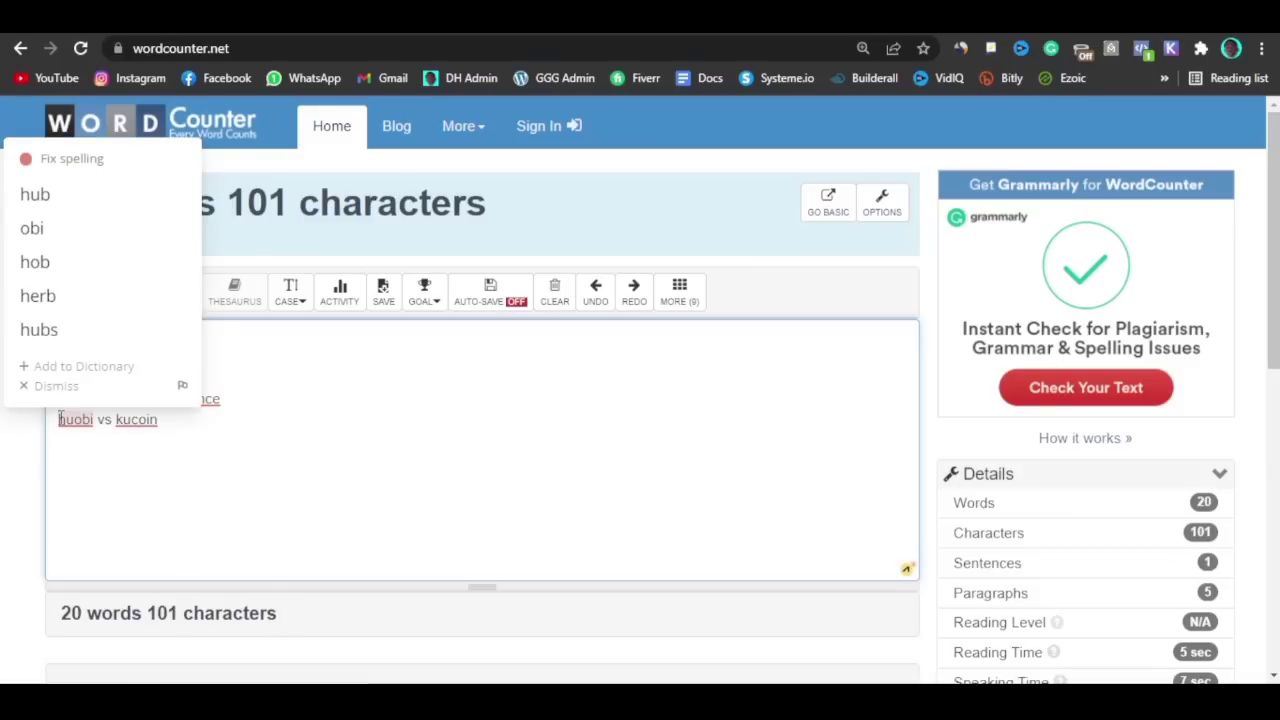
pyautogui.write('5.')
# Move the caret to the ends of lines 4 and 5 of the keyword list
pyautogui.click(223, 423)
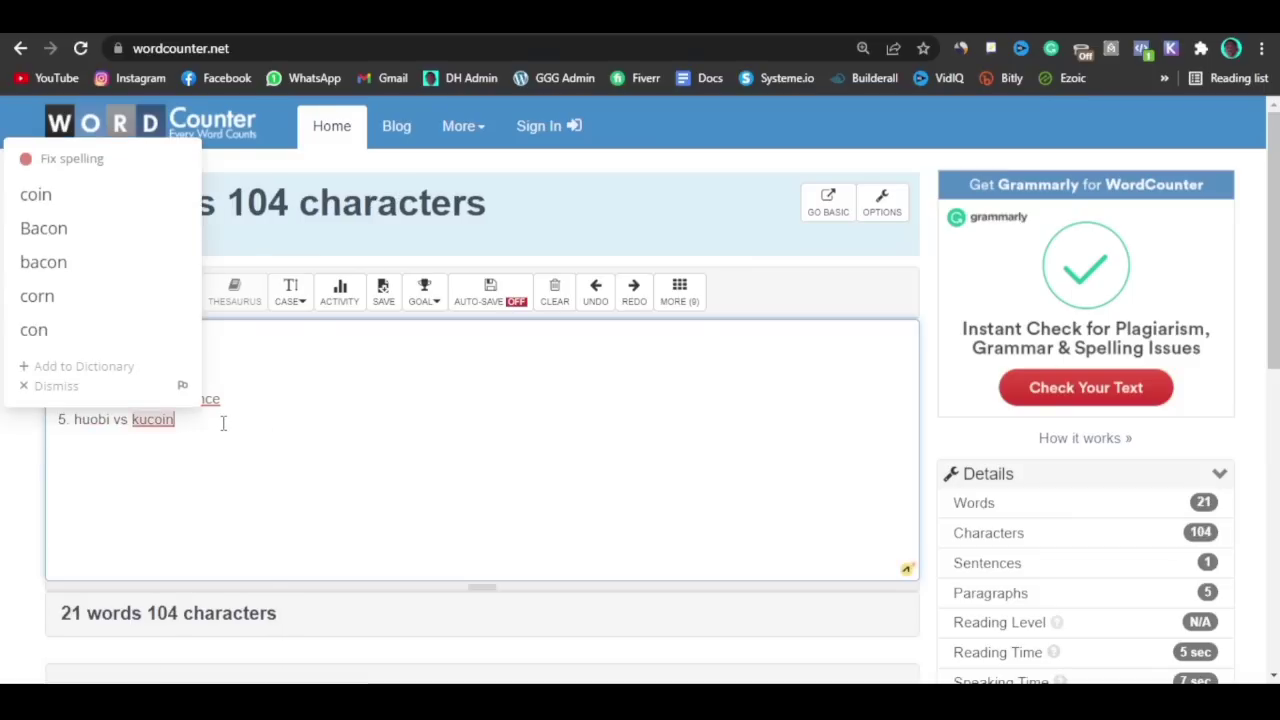
pyautogui.click(280, 401)
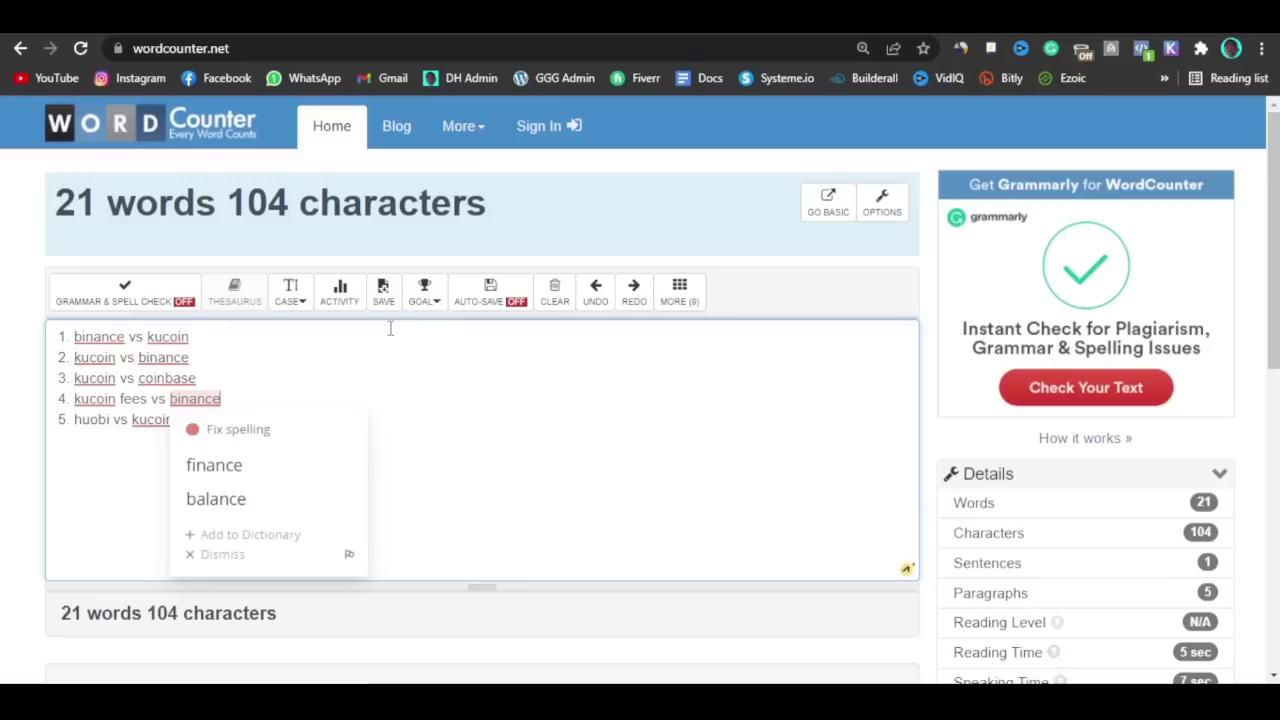
pyautogui.click(468, 421)
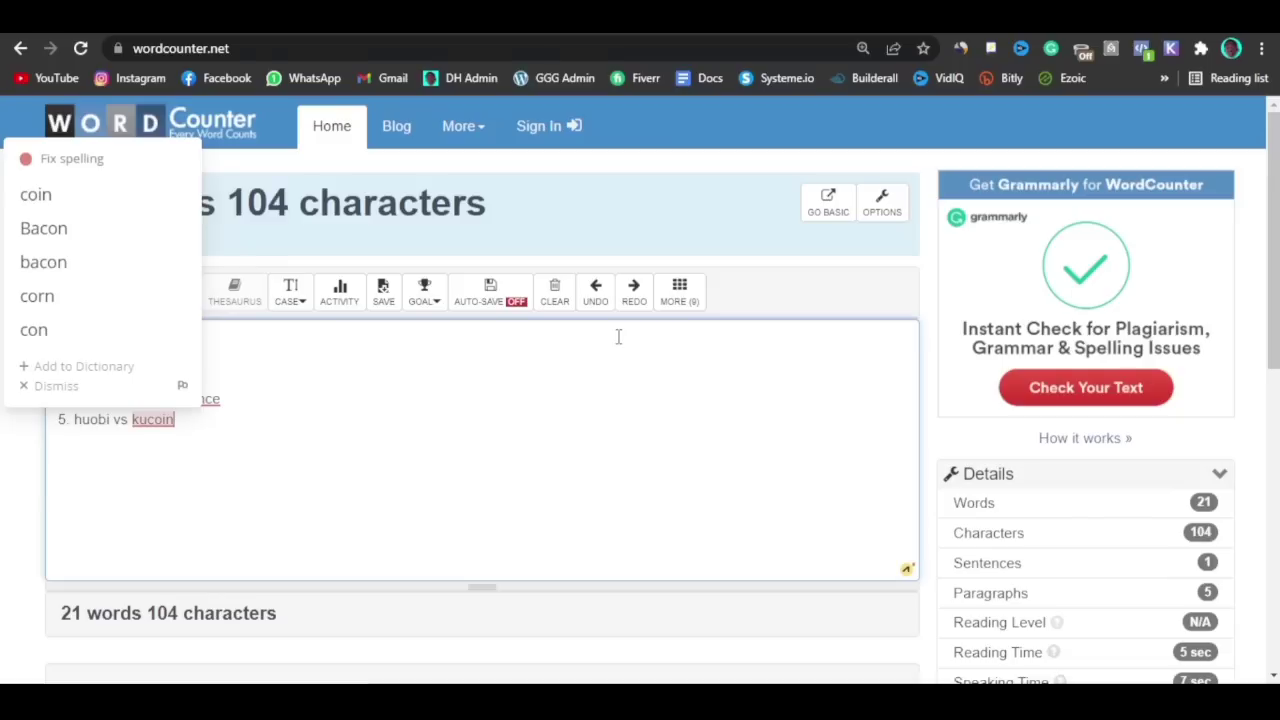
pyautogui.click(389, 367)
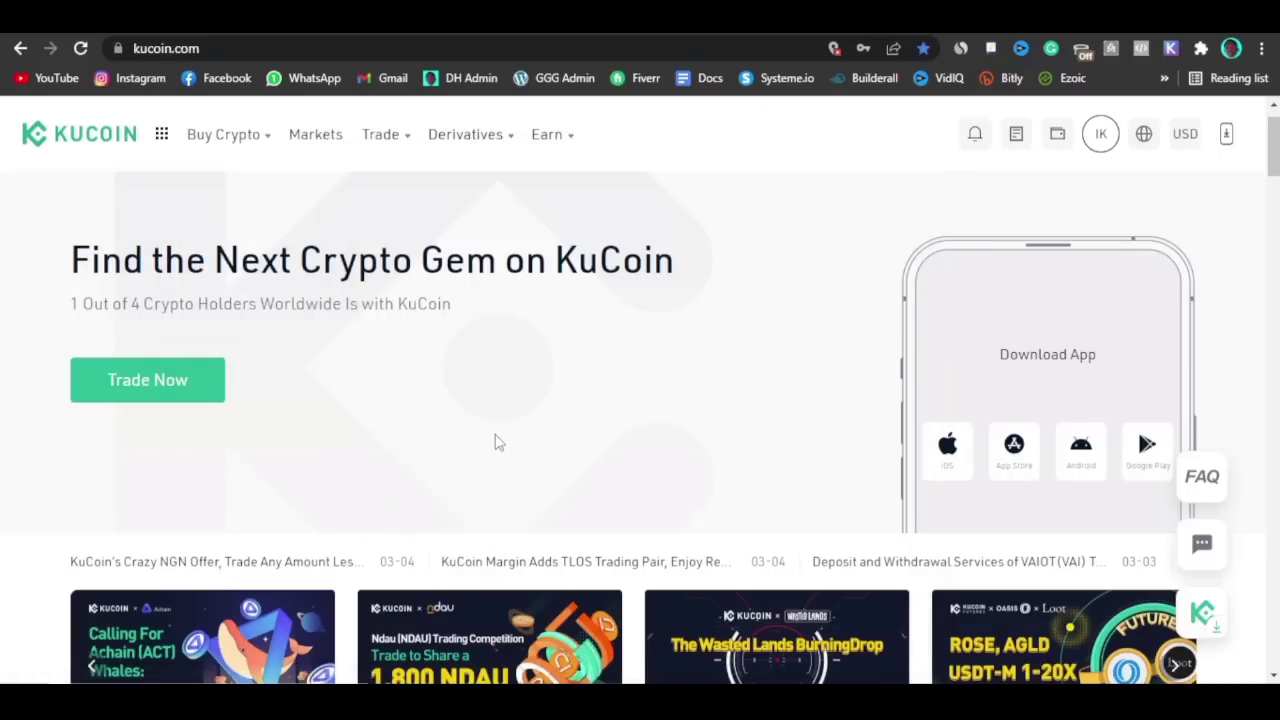
# Open the Referral page from the KuCoin account avatar menu
pyautogui.moveTo(1100, 134)
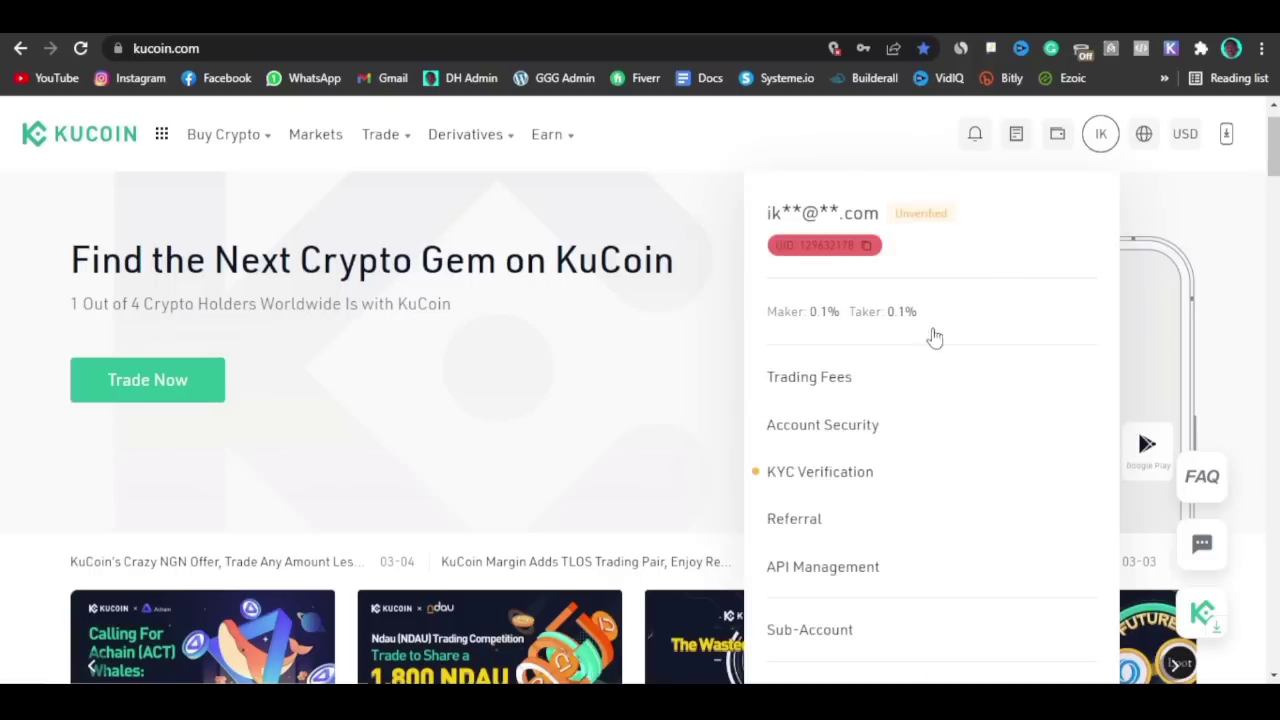
pyautogui.click(830, 528)
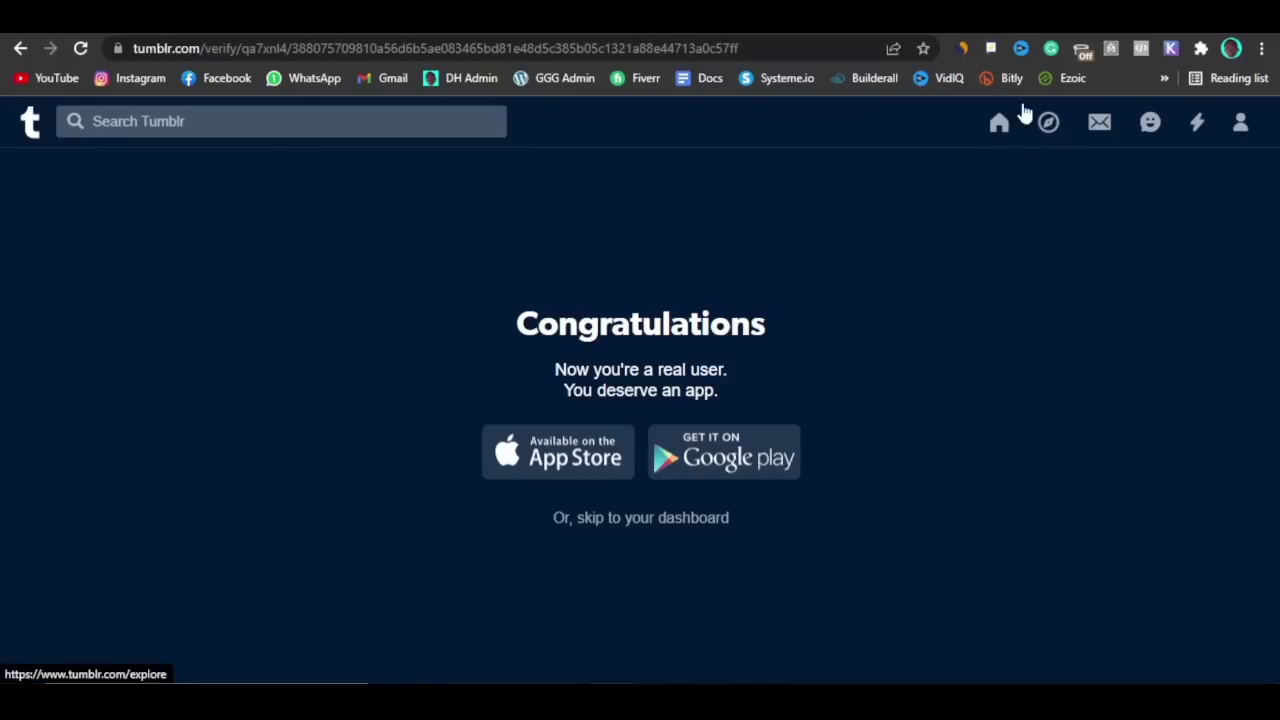
# Go to the Tumblr dashboard and scroll through the feed
pyautogui.click(1000, 128)
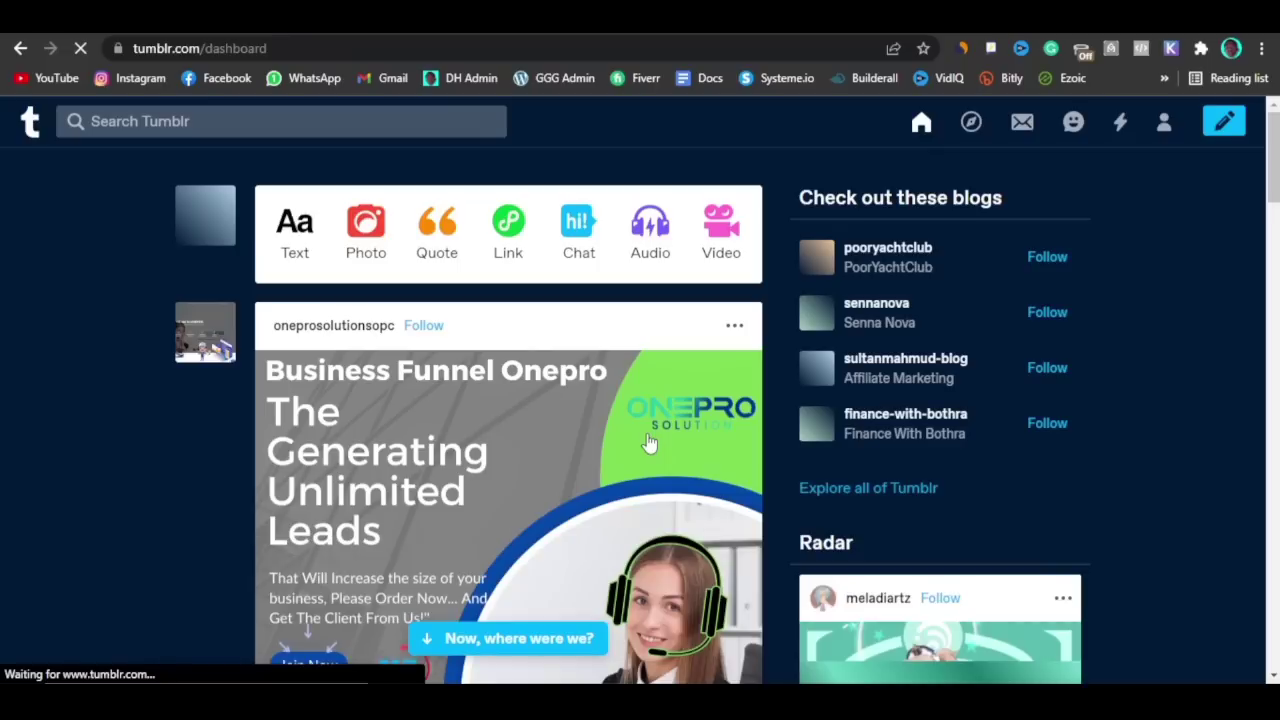
pyautogui.scroll(-1, 648, 442)
pyautogui.scroll(-9, 648, 442)
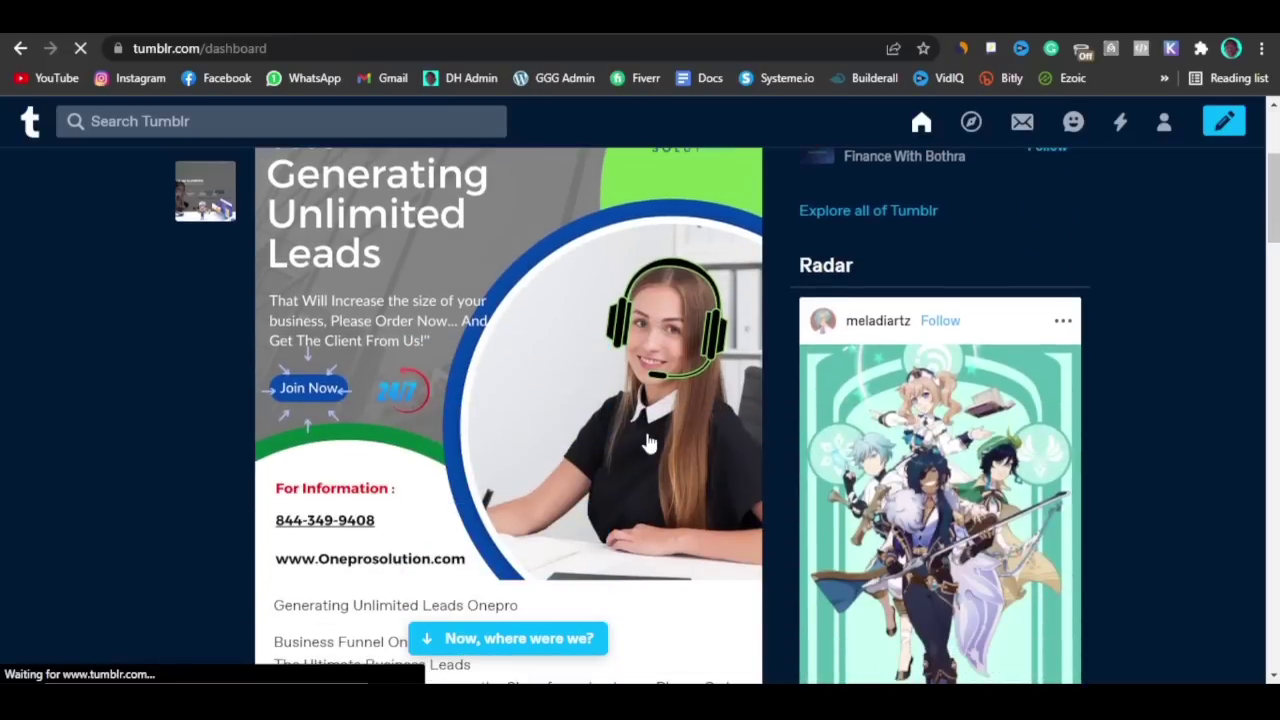
pyautogui.scroll(3, 648, 442)
pyautogui.scroll(1, 648, 442)
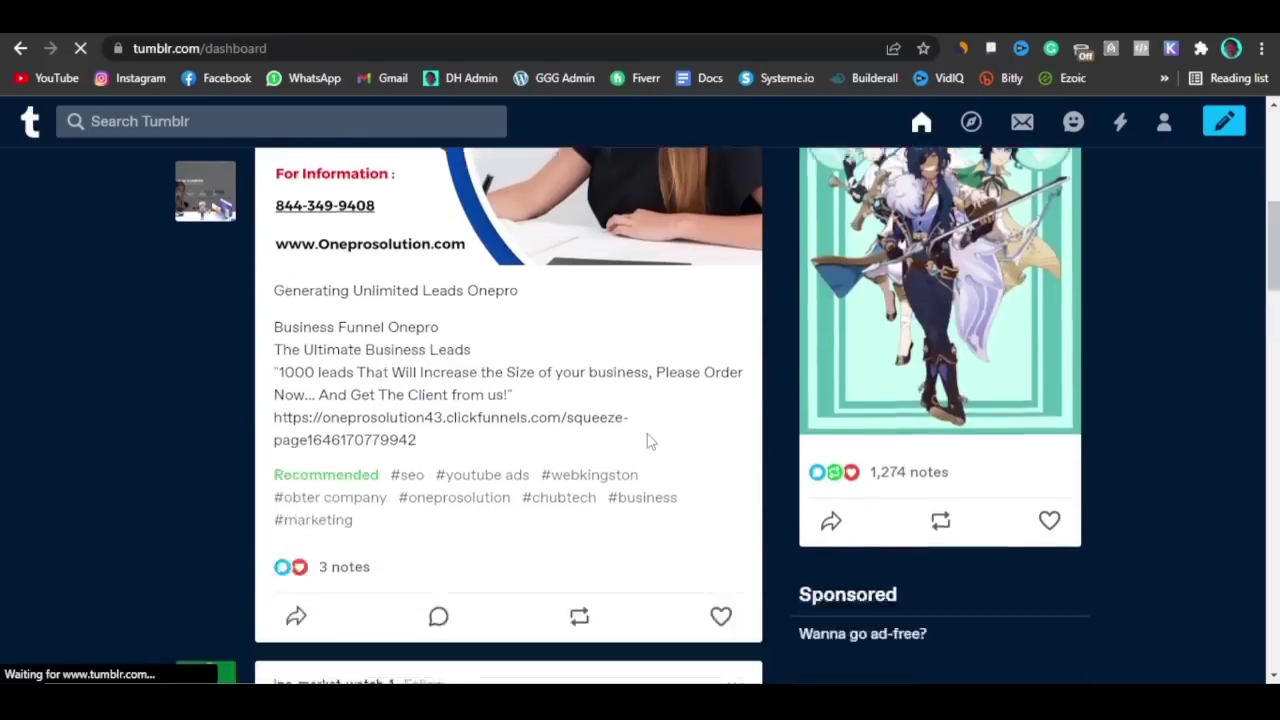
pyautogui.scroll(-8, 648, 442)
pyautogui.scroll(2, 648, 442)
pyautogui.scroll(12, 648, 442)
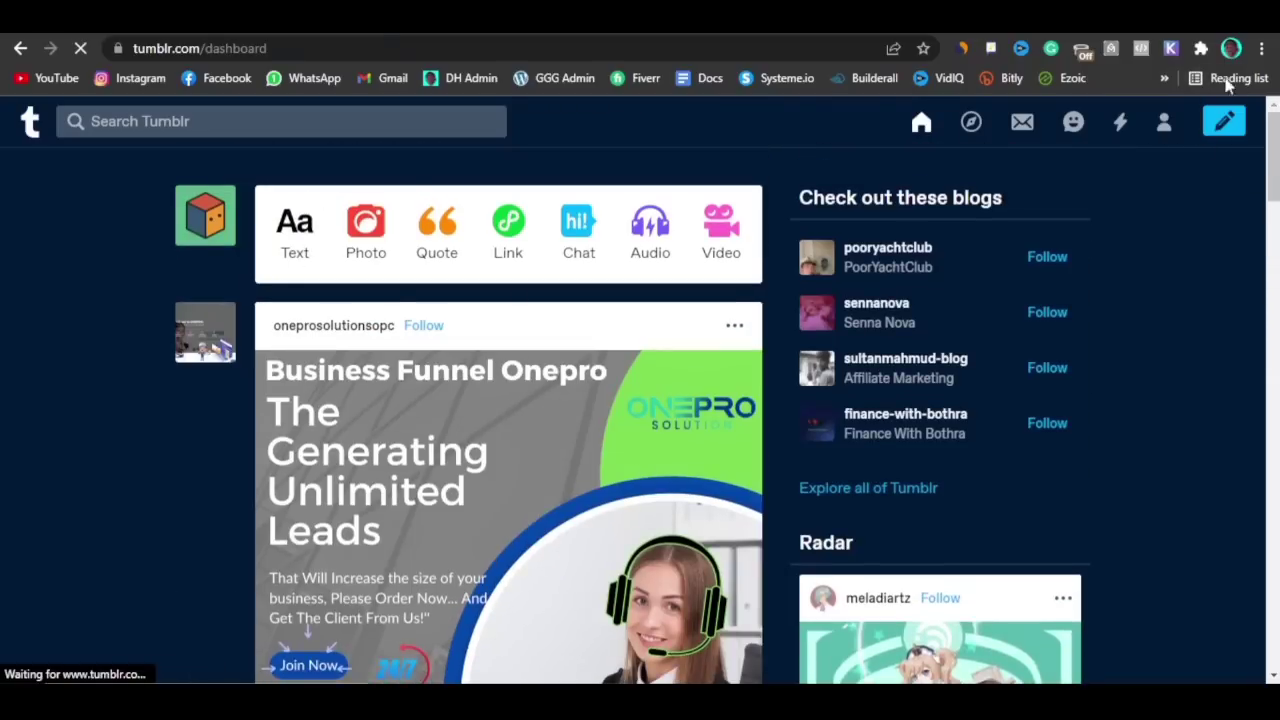
# Start a new Tumblr text post with the cursor in its title
pyautogui.click(1224, 128)
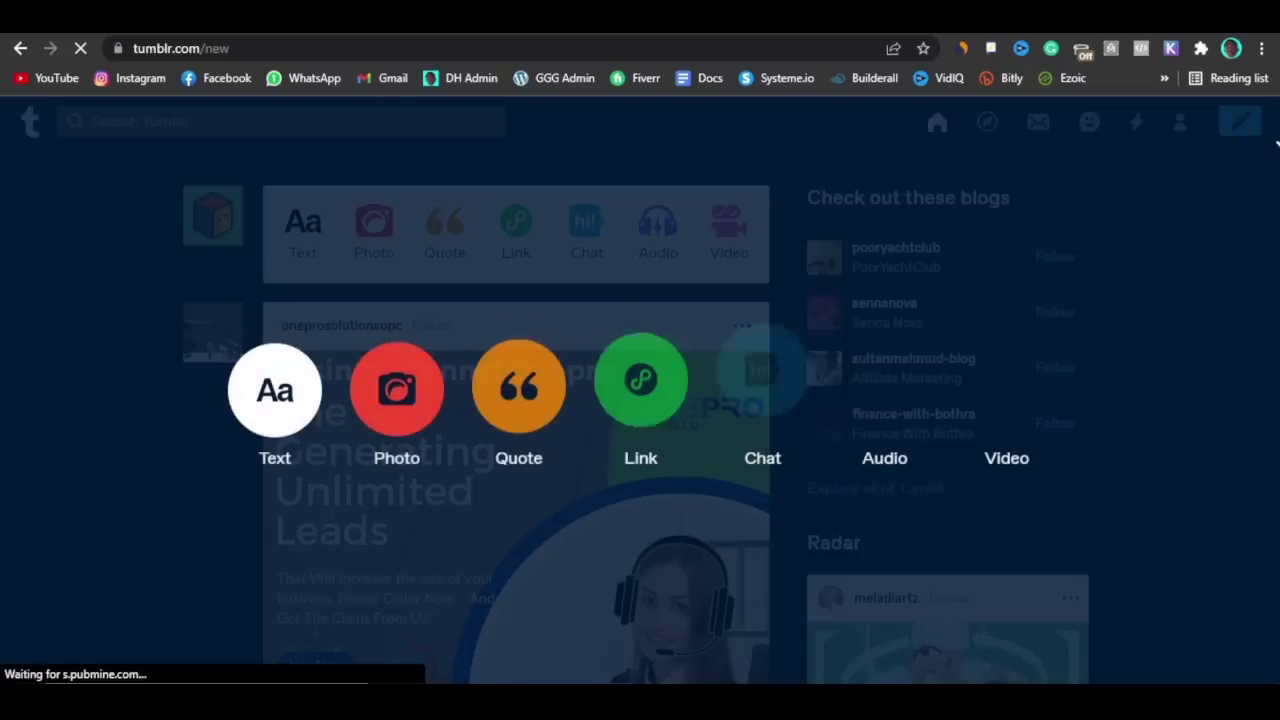
pyautogui.click(300, 408)
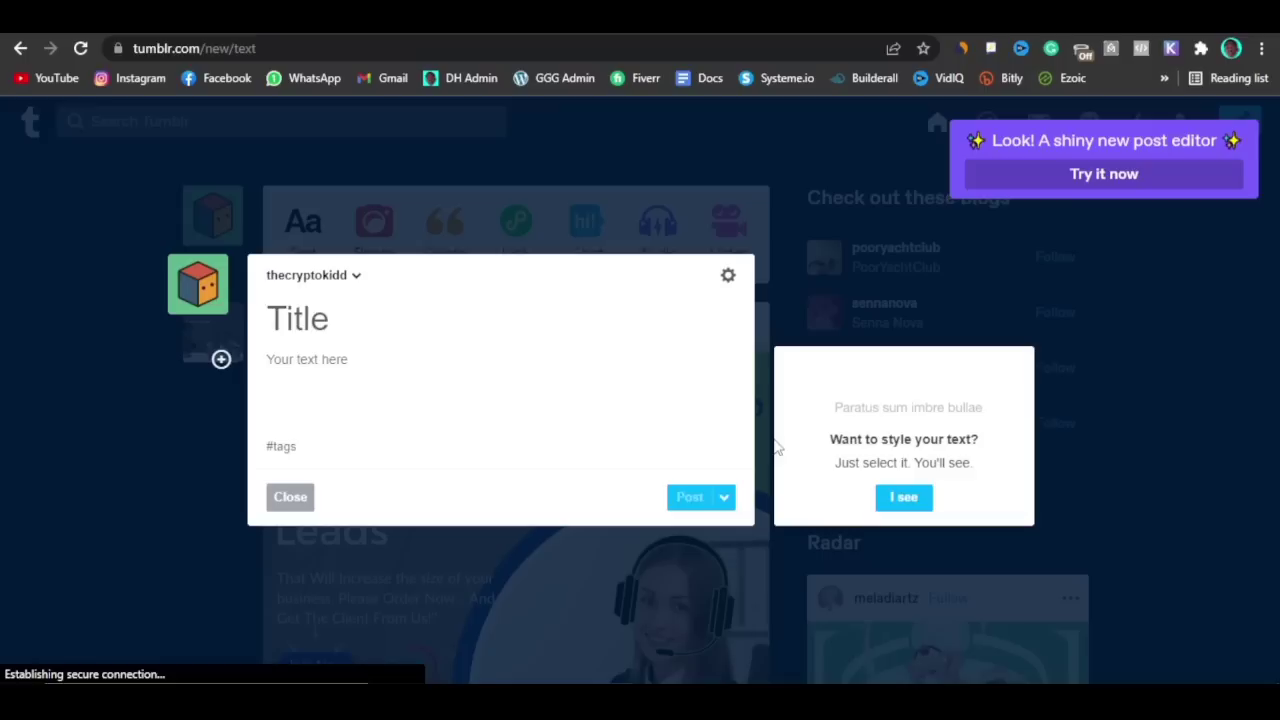
pyautogui.click(305, 318)
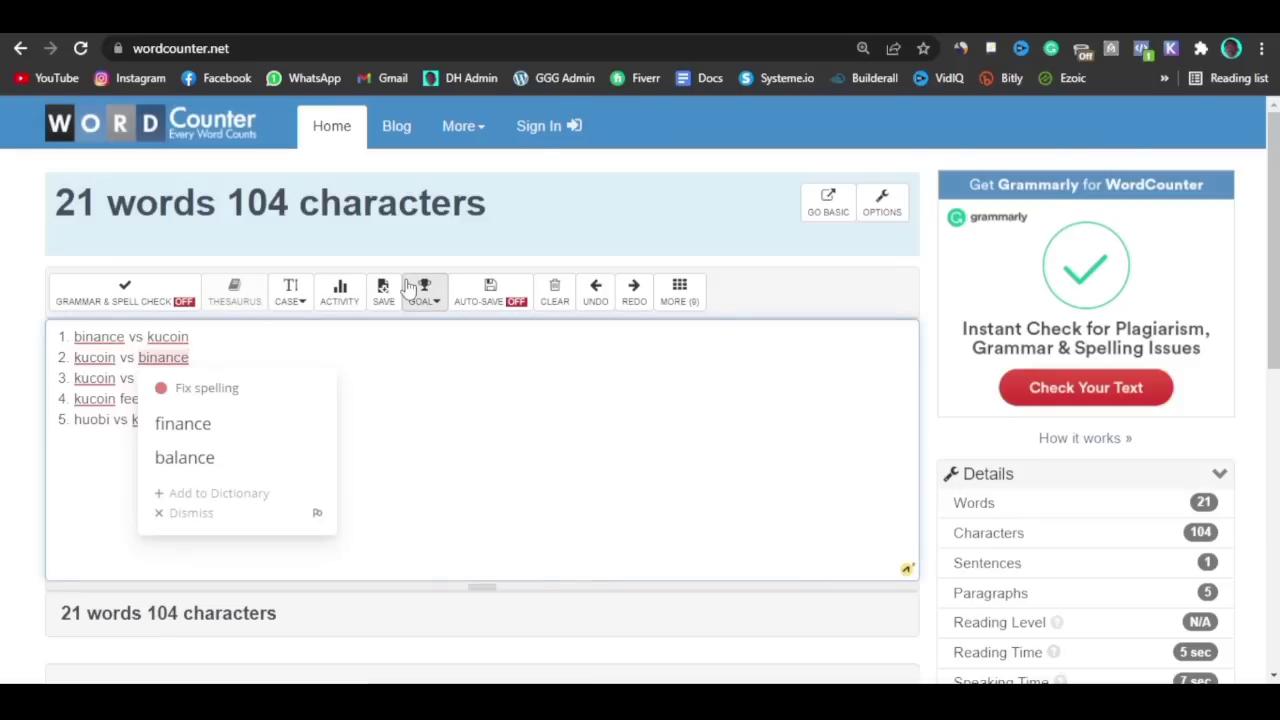
# Copy 'binance vs kucoin' from WordCounter line 1 and paste it as the Tumblr post title
pyautogui.moveTo(78, 338)
pyautogui.moveTo(76, 337); pyautogui.dragTo(195, 337)
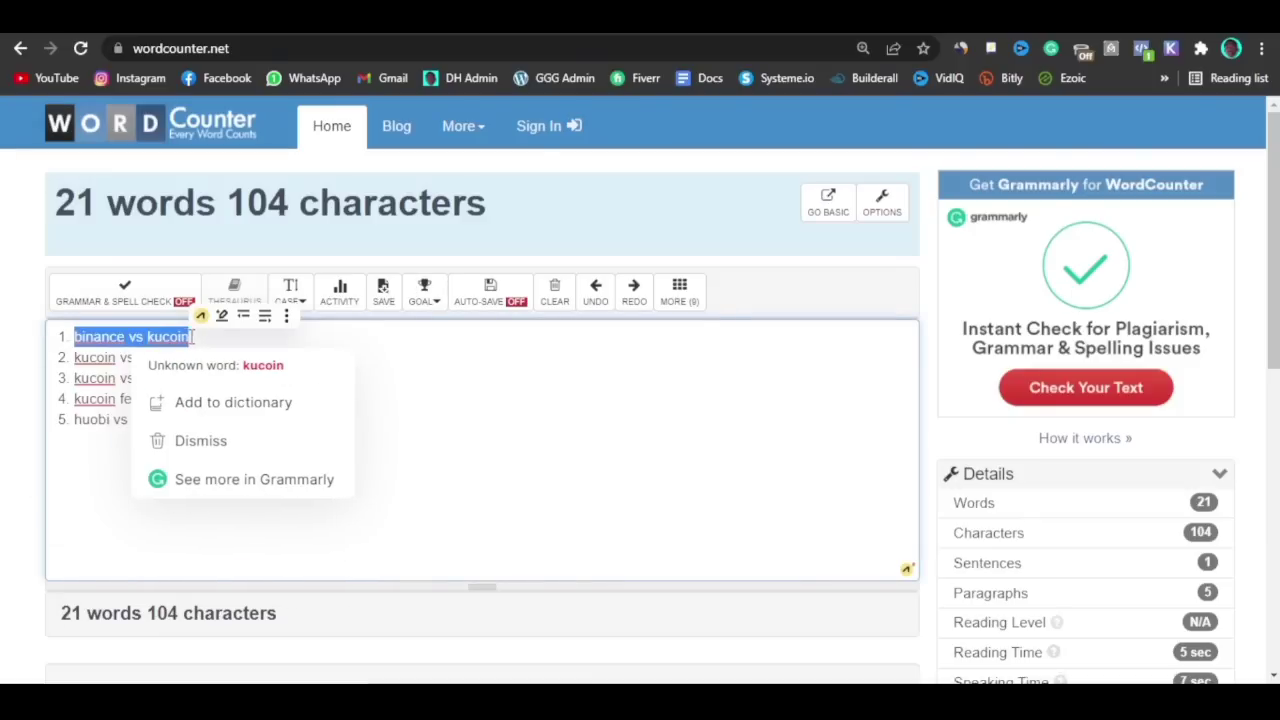
pyautogui.rightClick(148, 337)
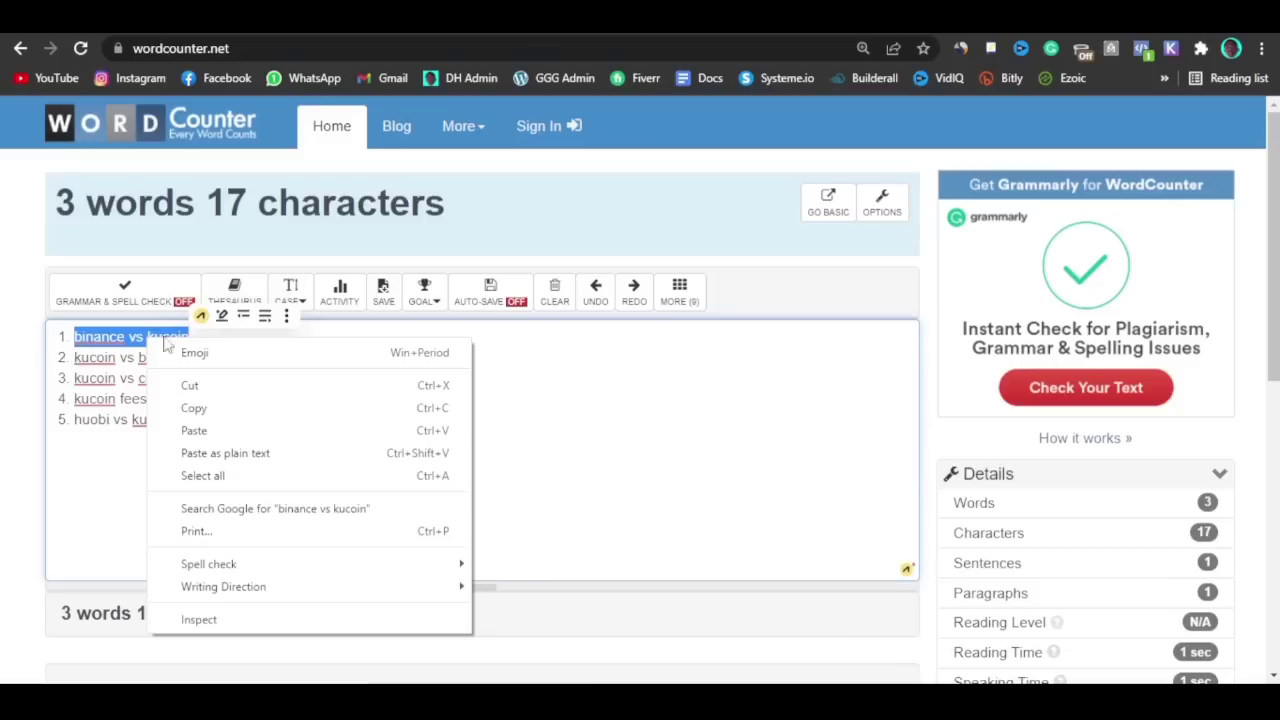
pyautogui.click(238, 414)
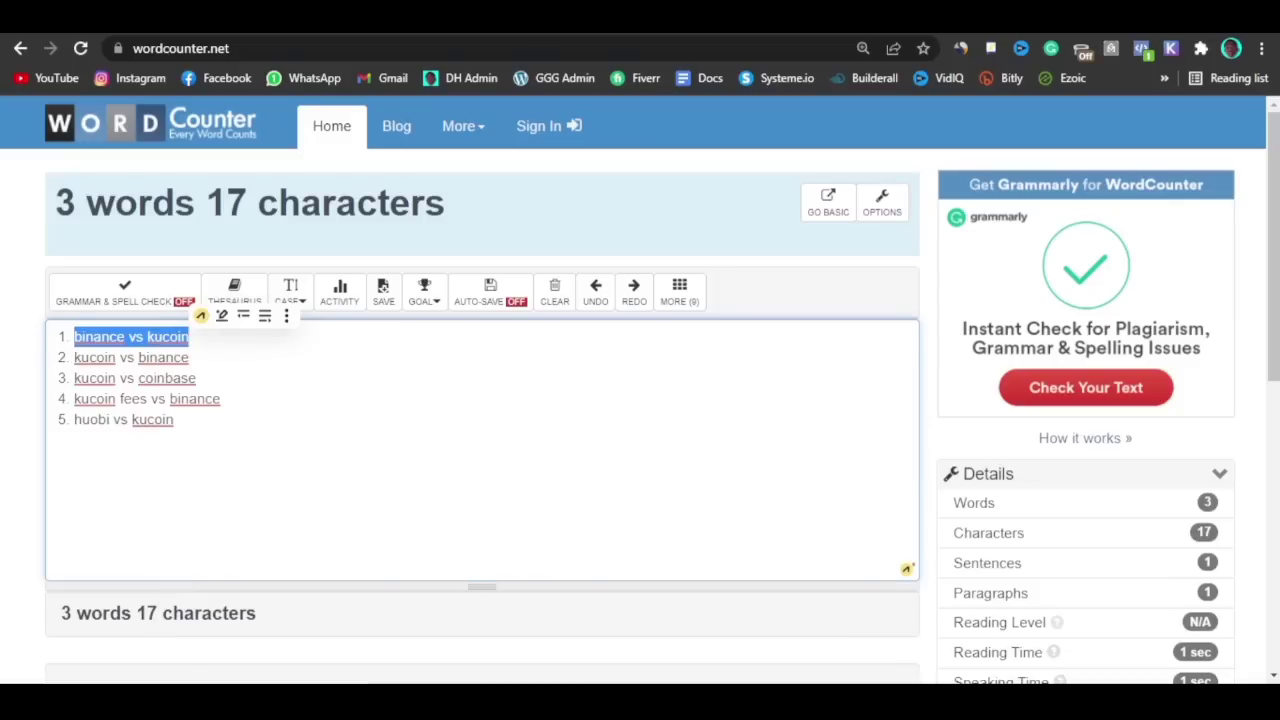
pyautogui.hotkey('ctrl', 'Tab')
pyautogui.hotkey('ctrl', 'v')
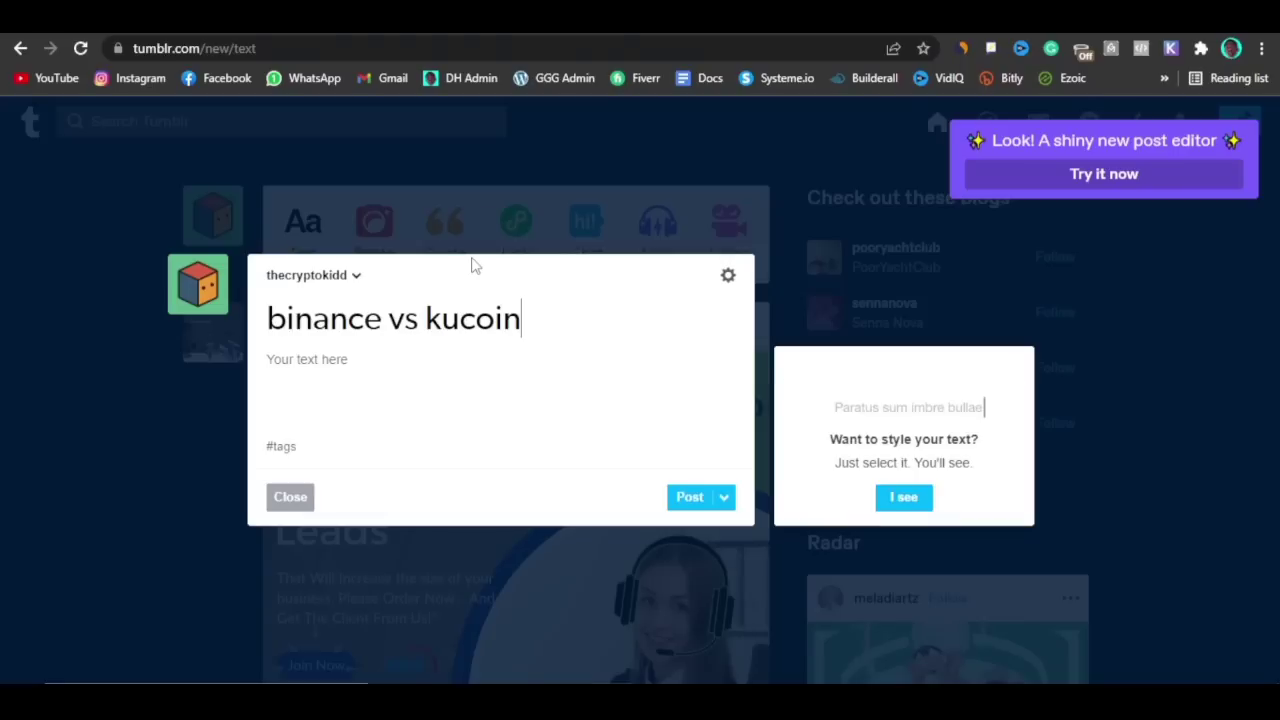
# Capitalise Binance and Kucoin and extend the title with '- Which One Should You Use For Your Crypto'
pyautogui.click(288, 318)
pyautogui.press('BackSpace')
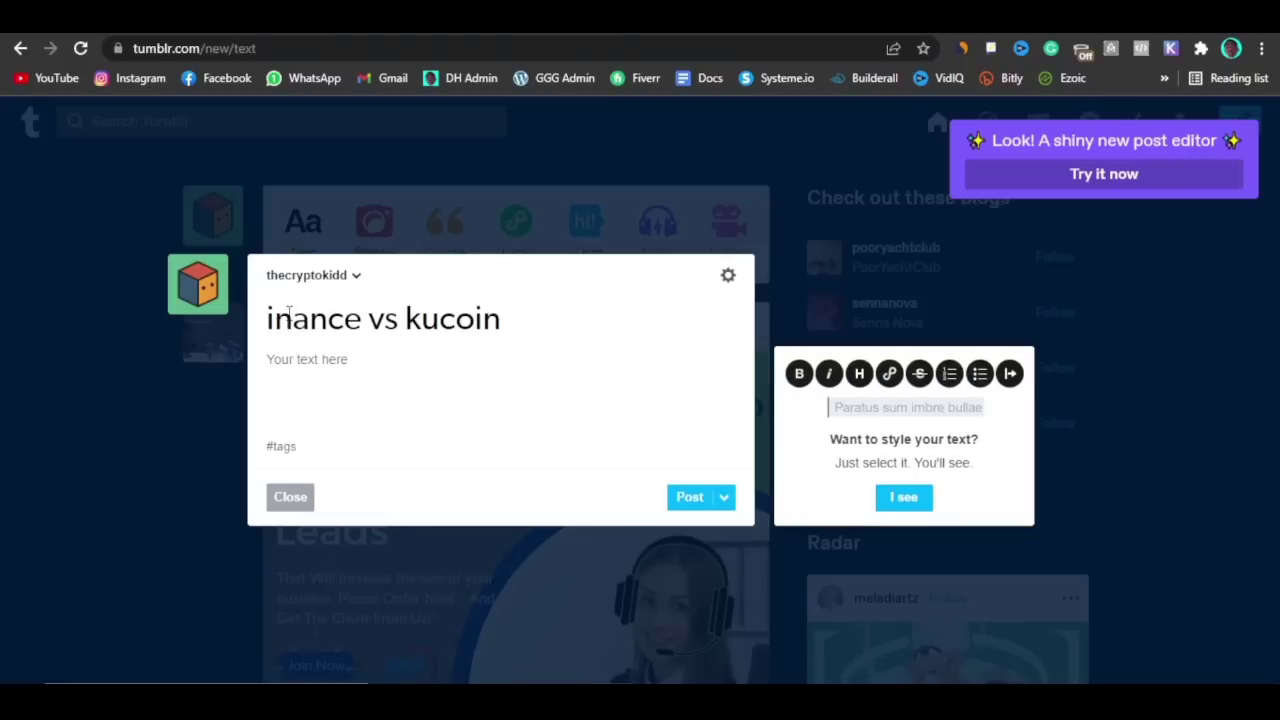
pyautogui.write('B')
pyautogui.click(439, 316)
pyautogui.press('BackSpace')
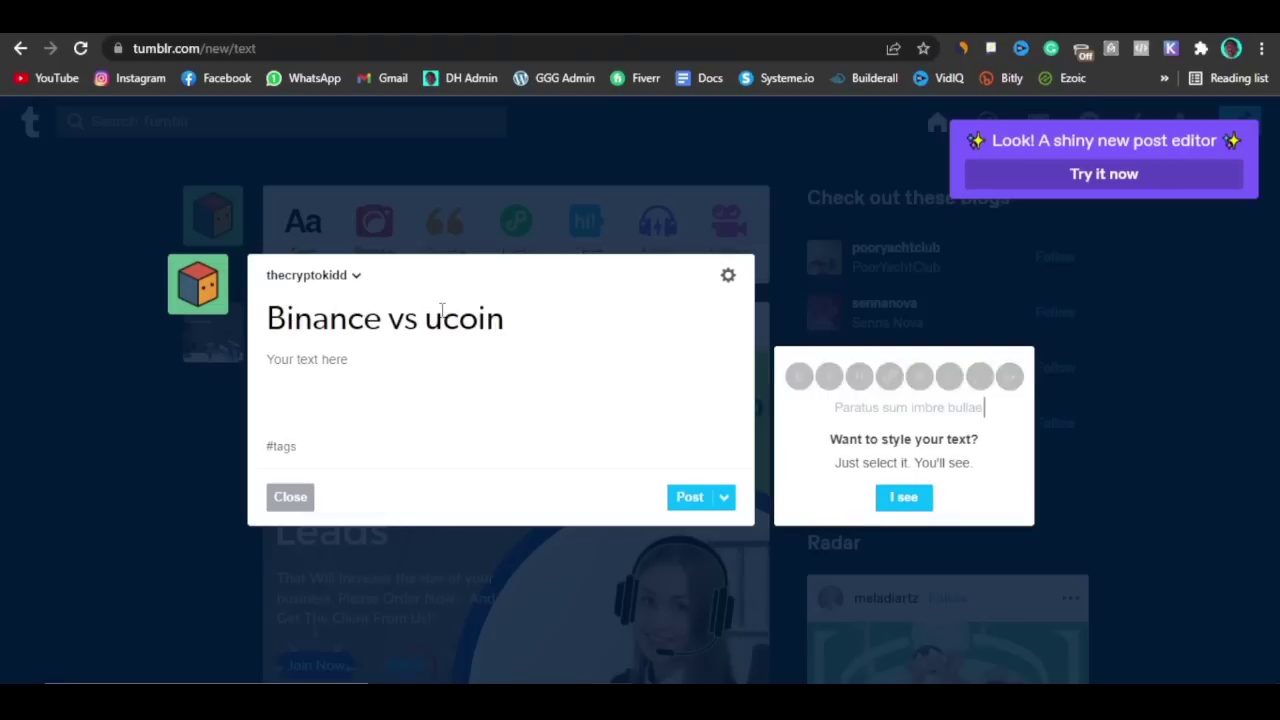
pyautogui.write('Kucoin')
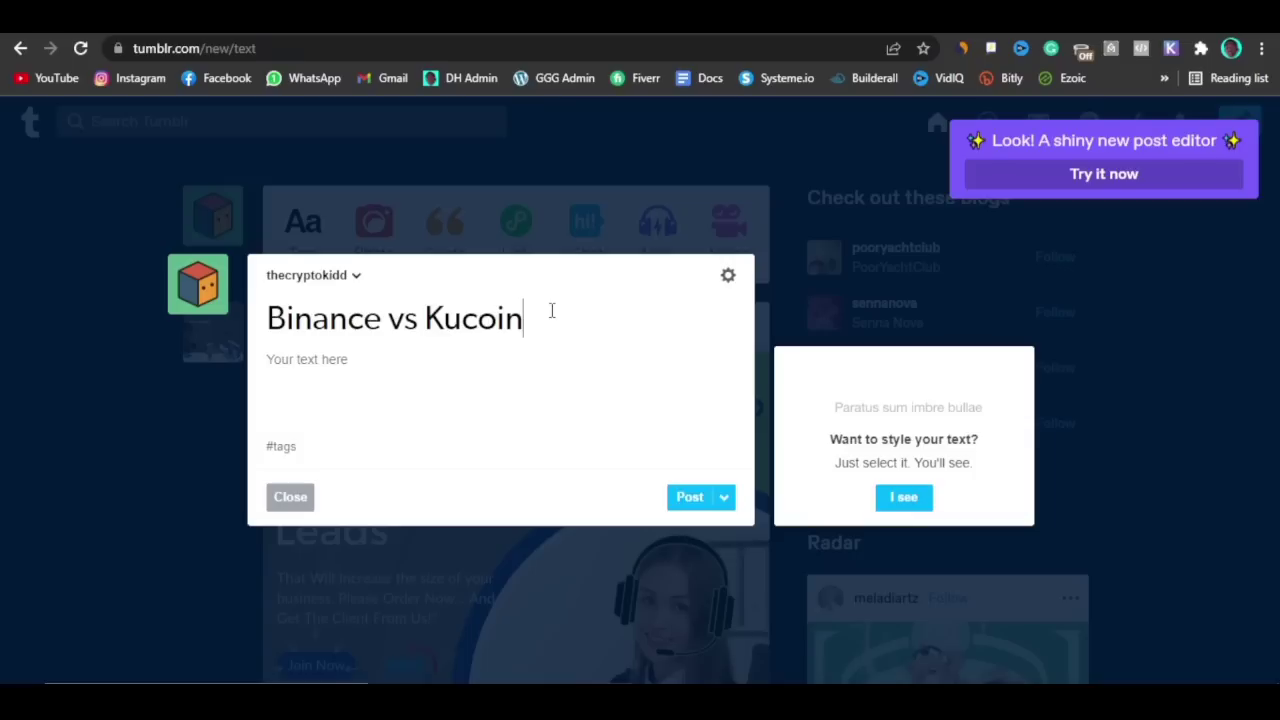
pyautogui.write(' - ')
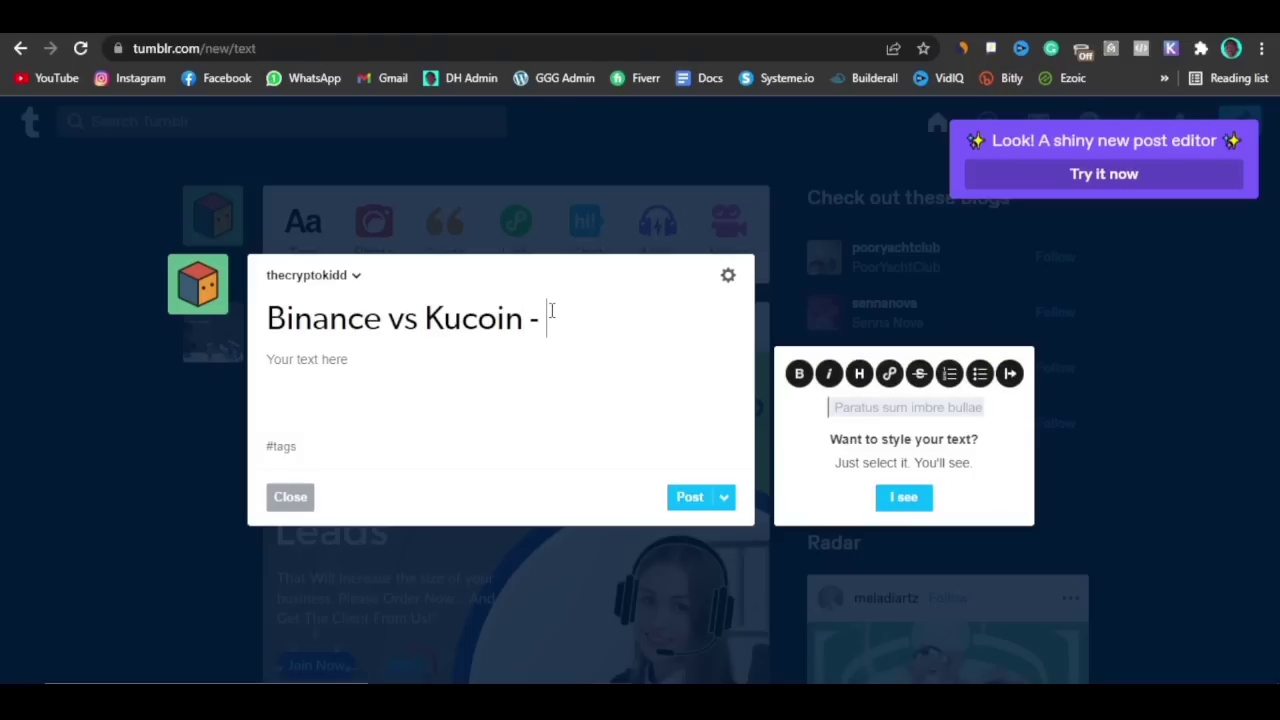
pyautogui.write('Which One ')
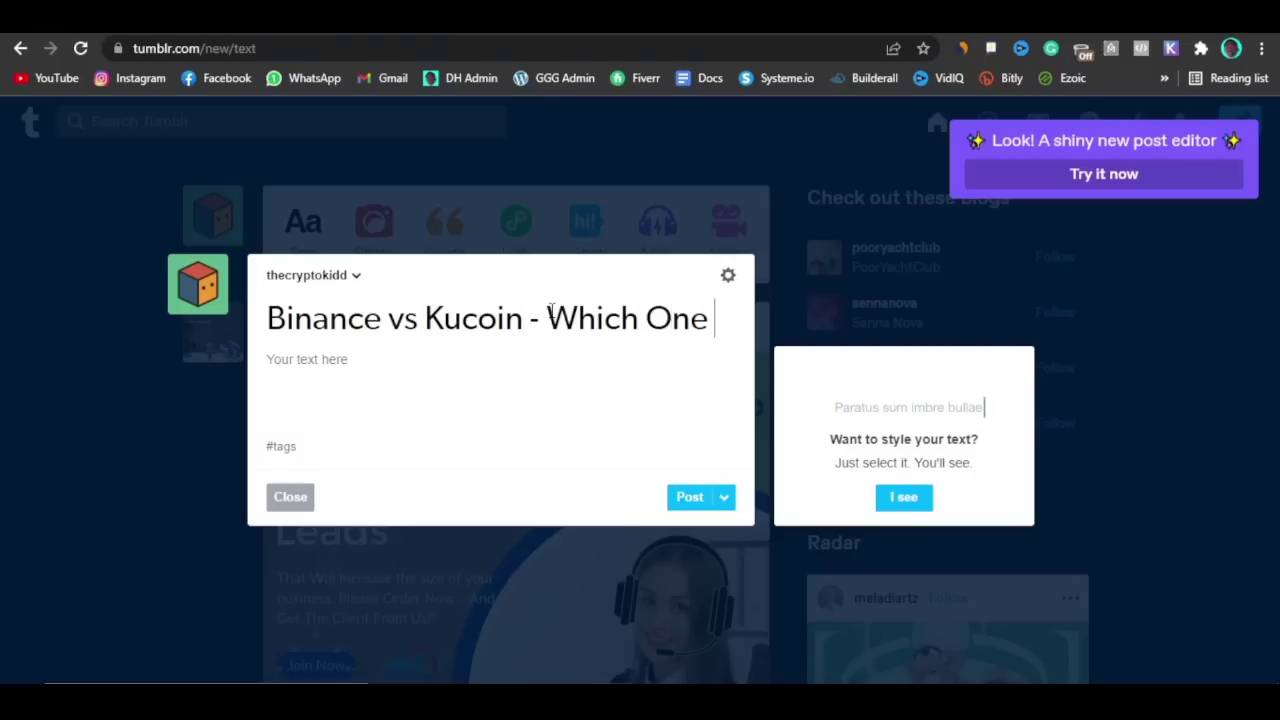
pyautogui.write('Should Y')
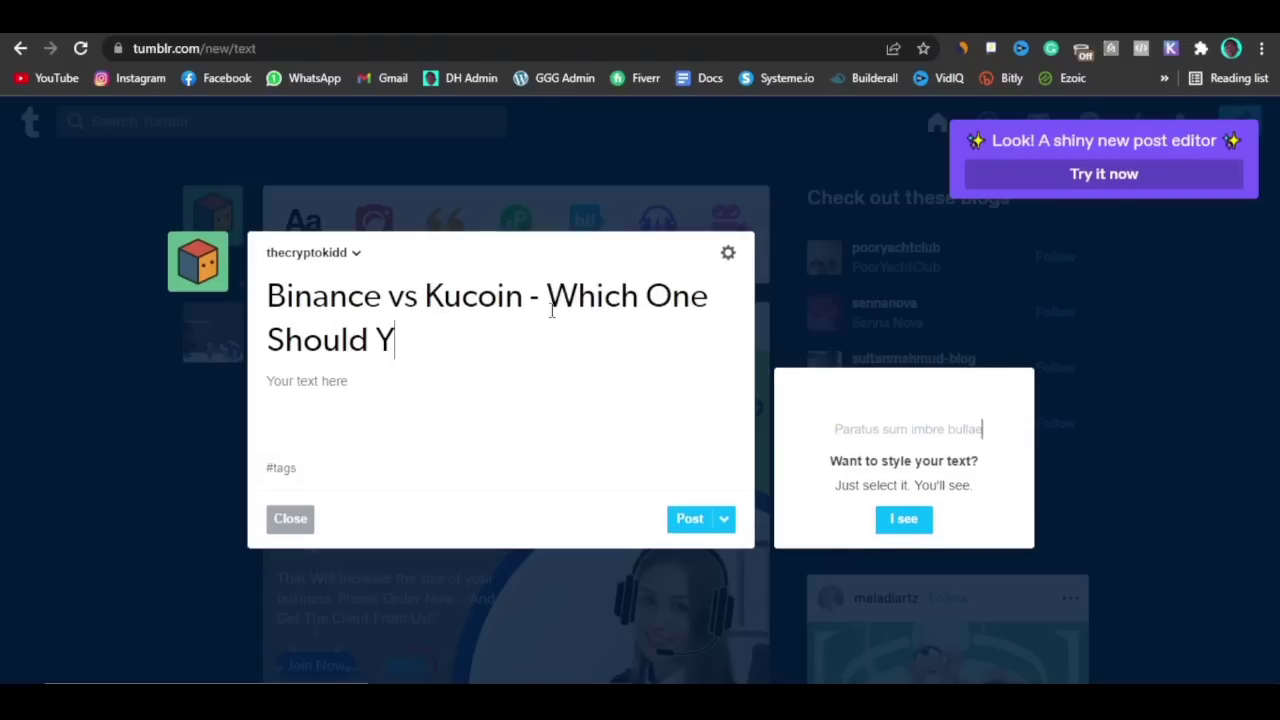
pyautogui.write('ou Use A')
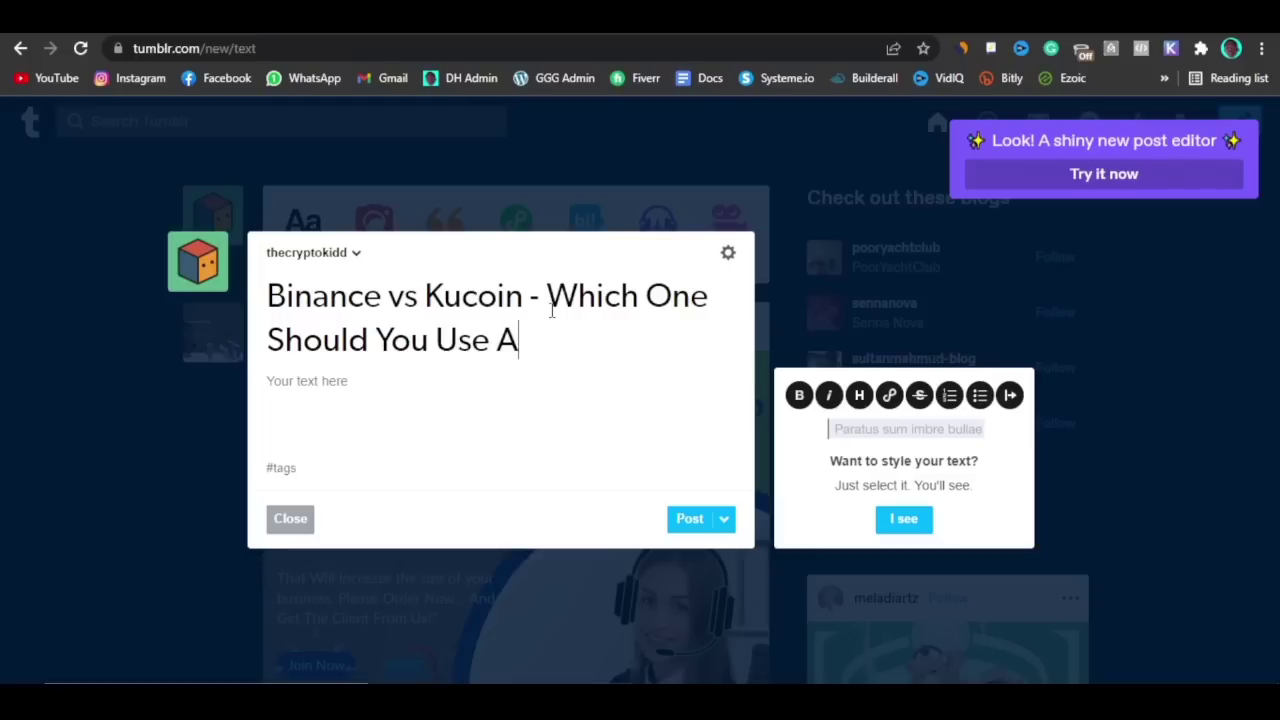
pyautogui.write('a')
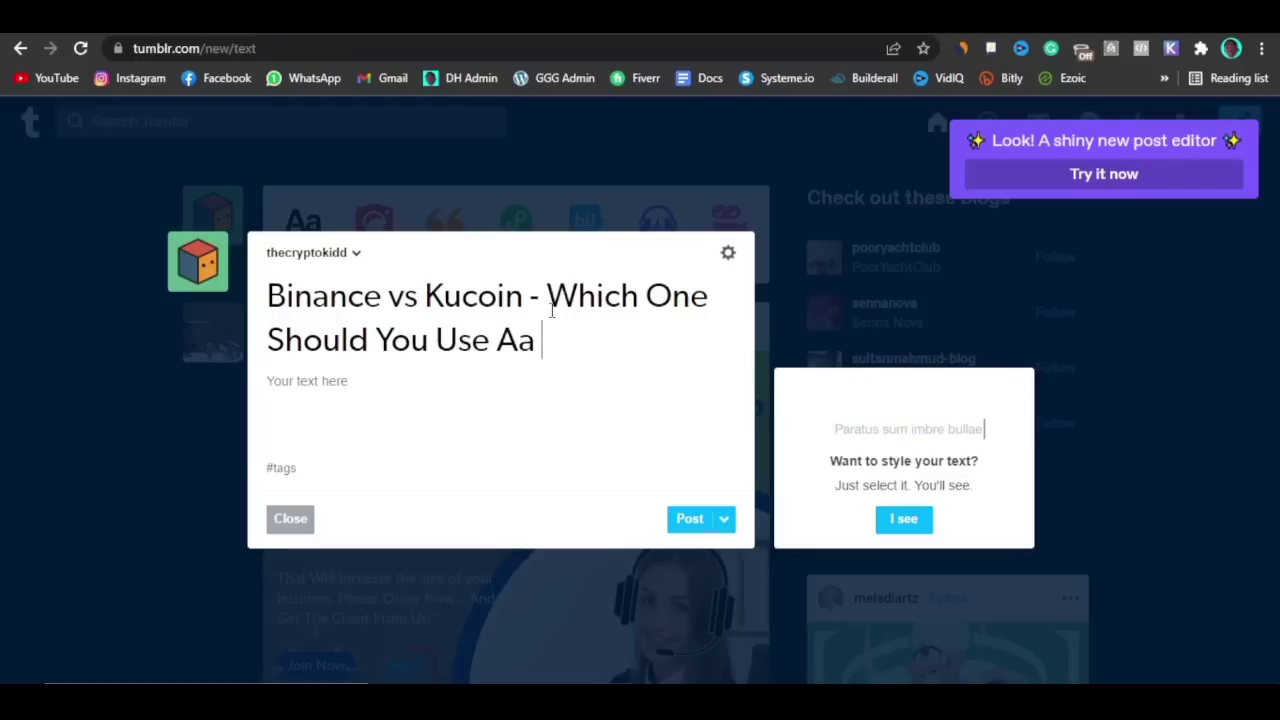
pyautogui.press('BackSpace')
pyautogui.press('BackSpace')
pyautogui.write('For ')
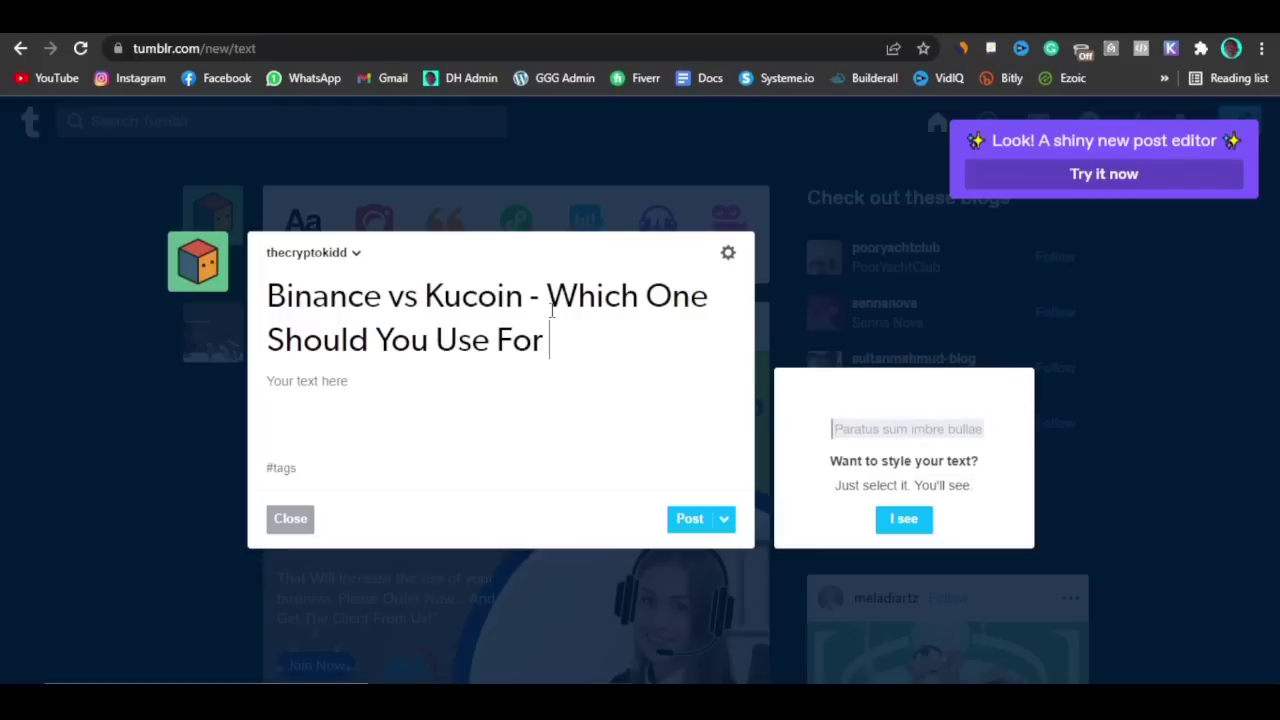
pyautogui.write('Crypto')
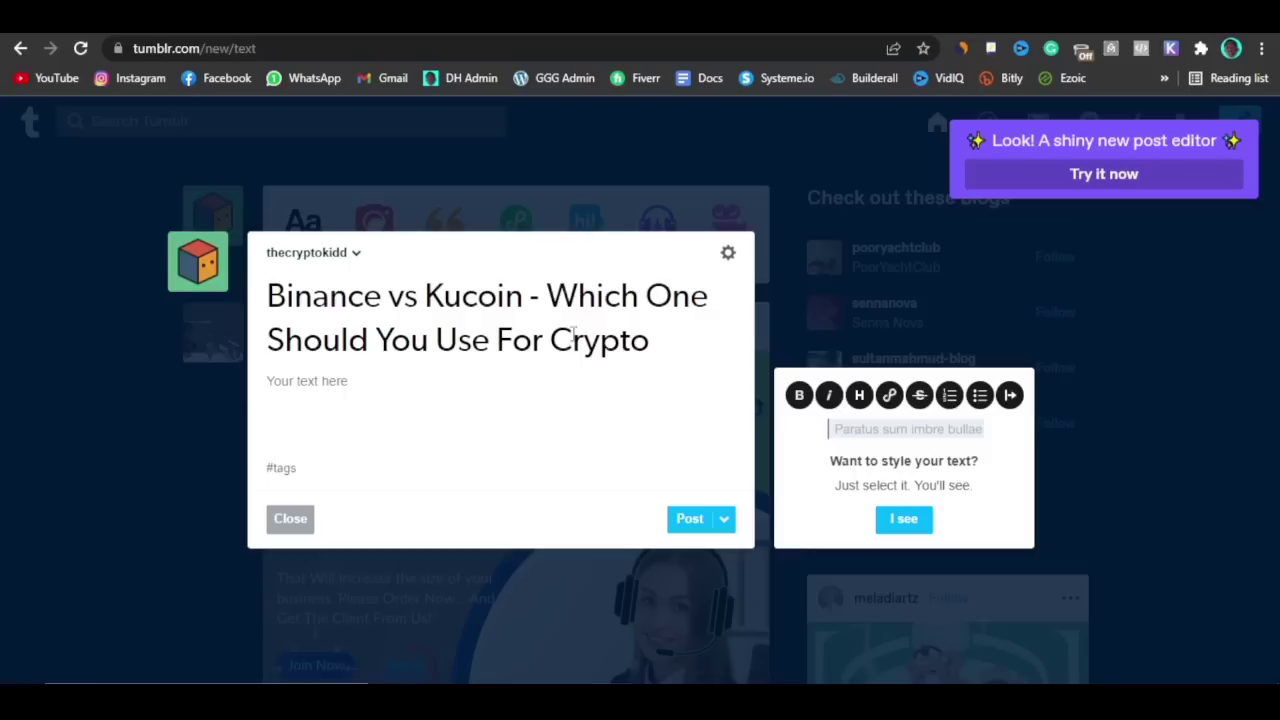
pyautogui.click(553, 340)
pyautogui.write('Your')
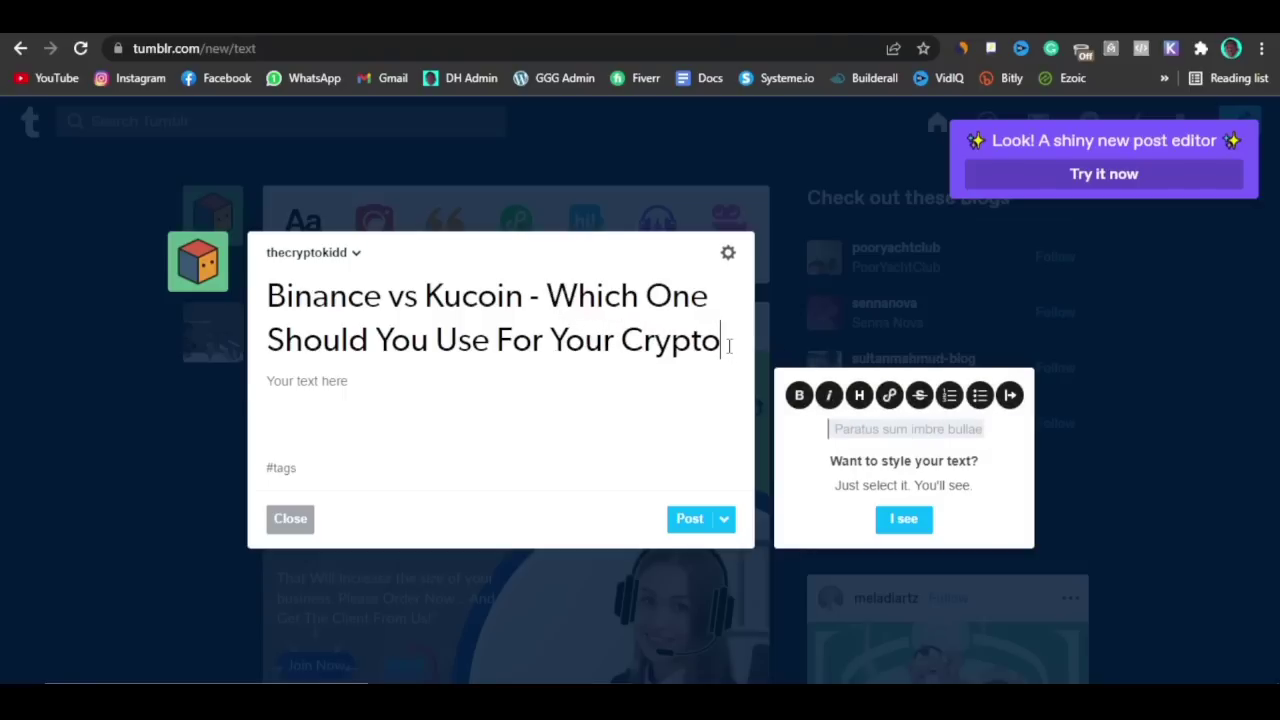
# Insert 'One Of The Is A RIP OFF! The Truth About', reorder to 'You Should', remove stray comma
pyautogui.click(547, 296)
pyautogui.write('O')
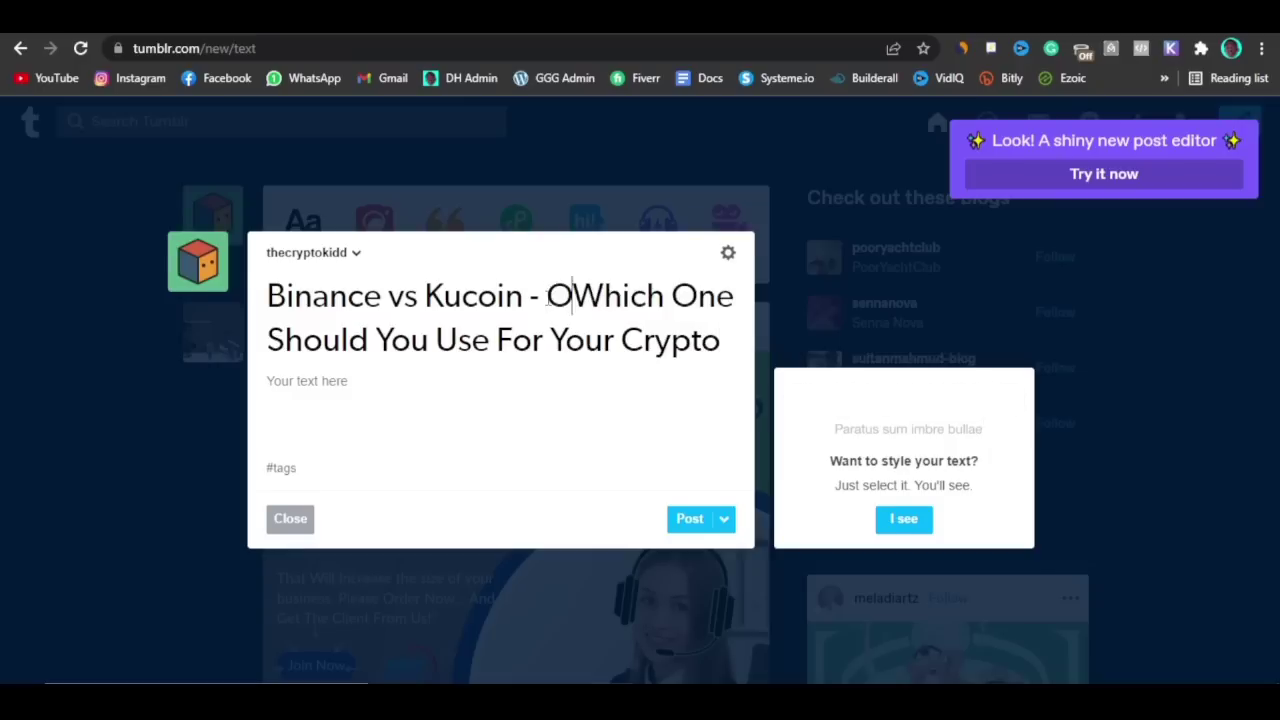
pyautogui.write('ne ')
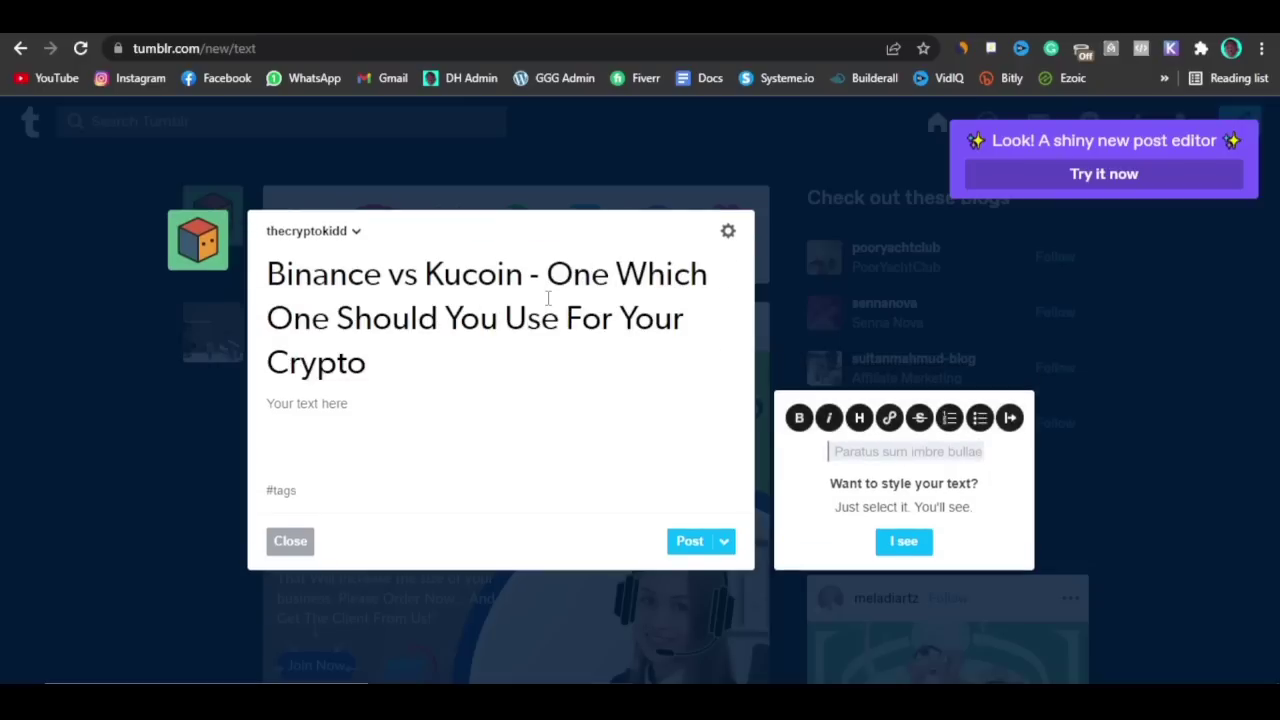
pyautogui.write('Of The ')
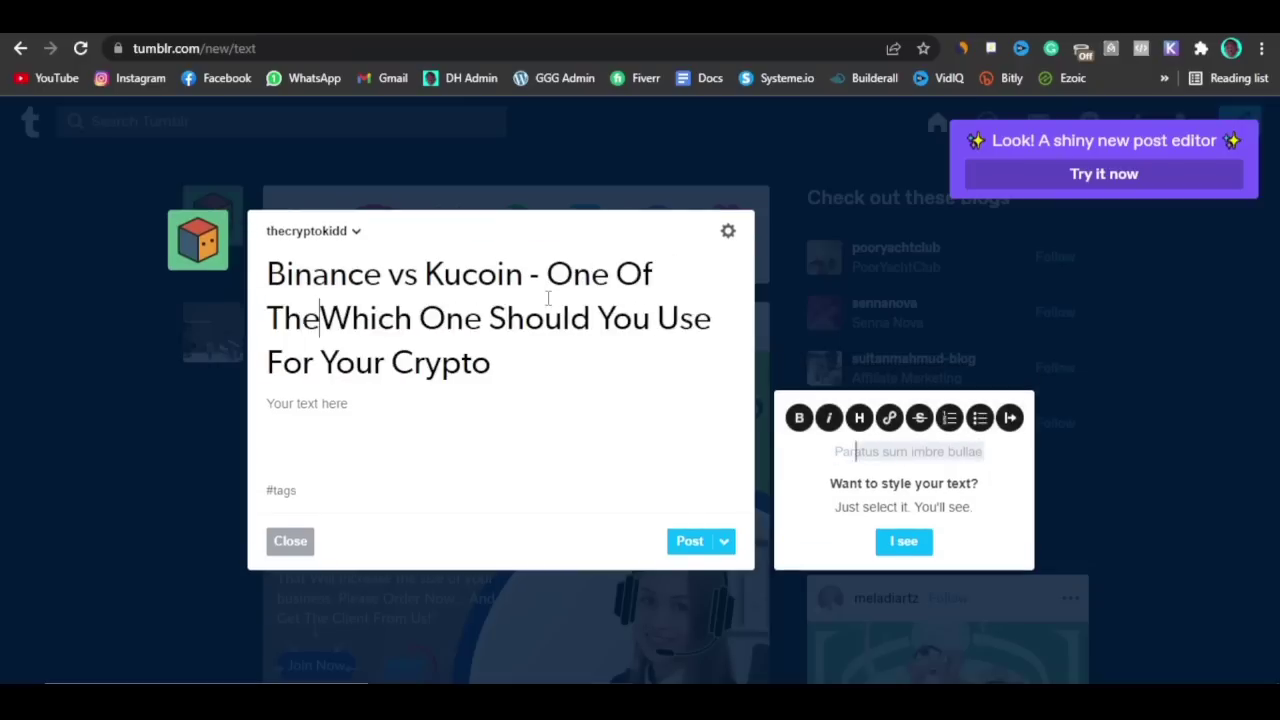
pyautogui.write('Is A R')
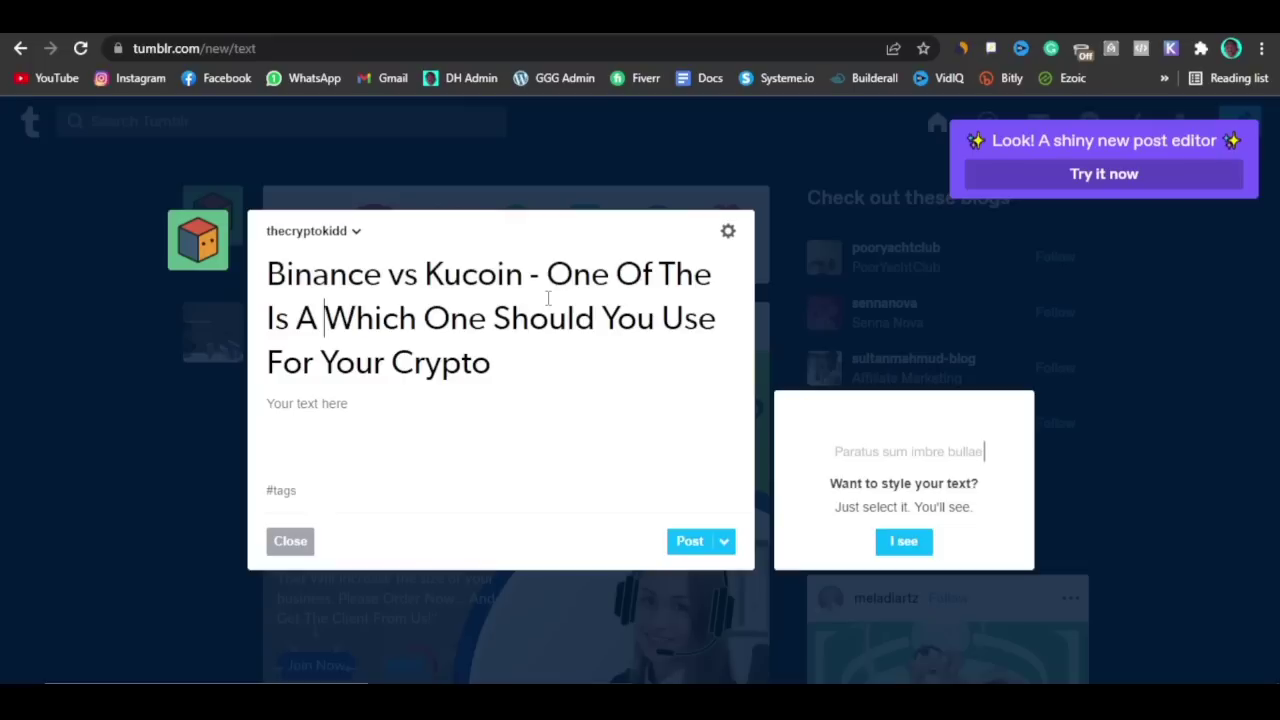
pyautogui.write('IP OFF')
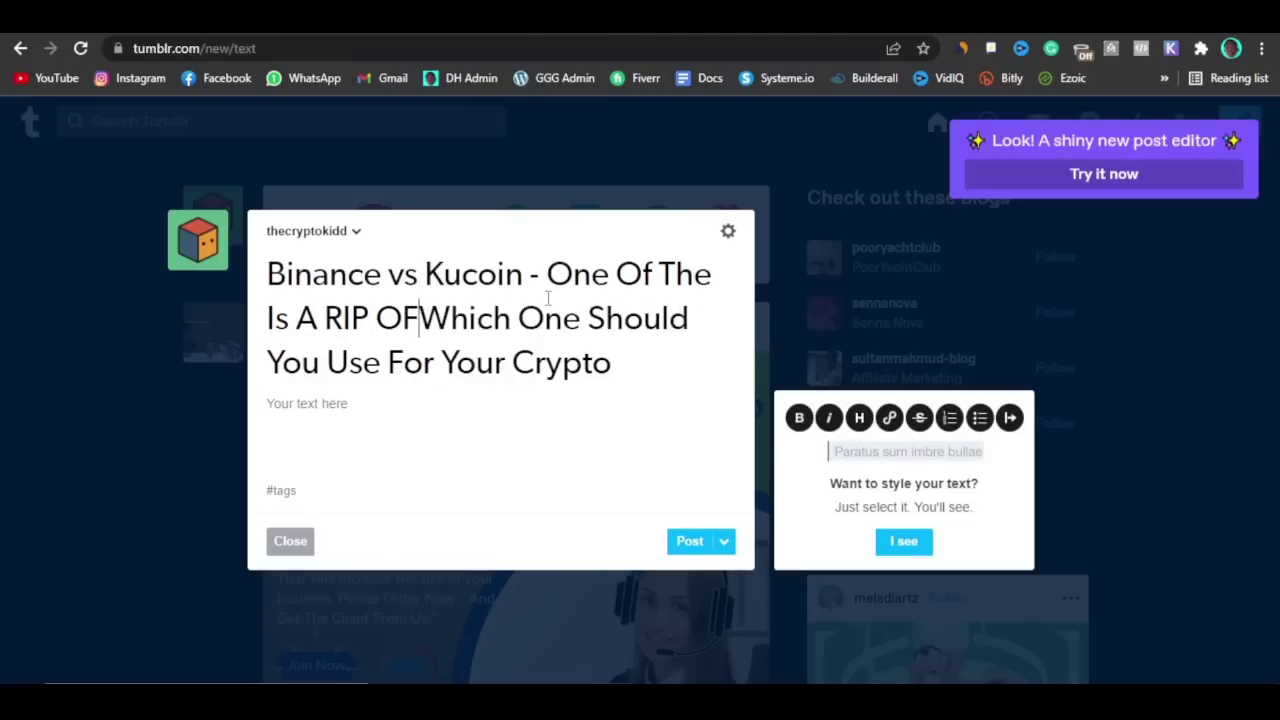
pyautogui.write('! Th')
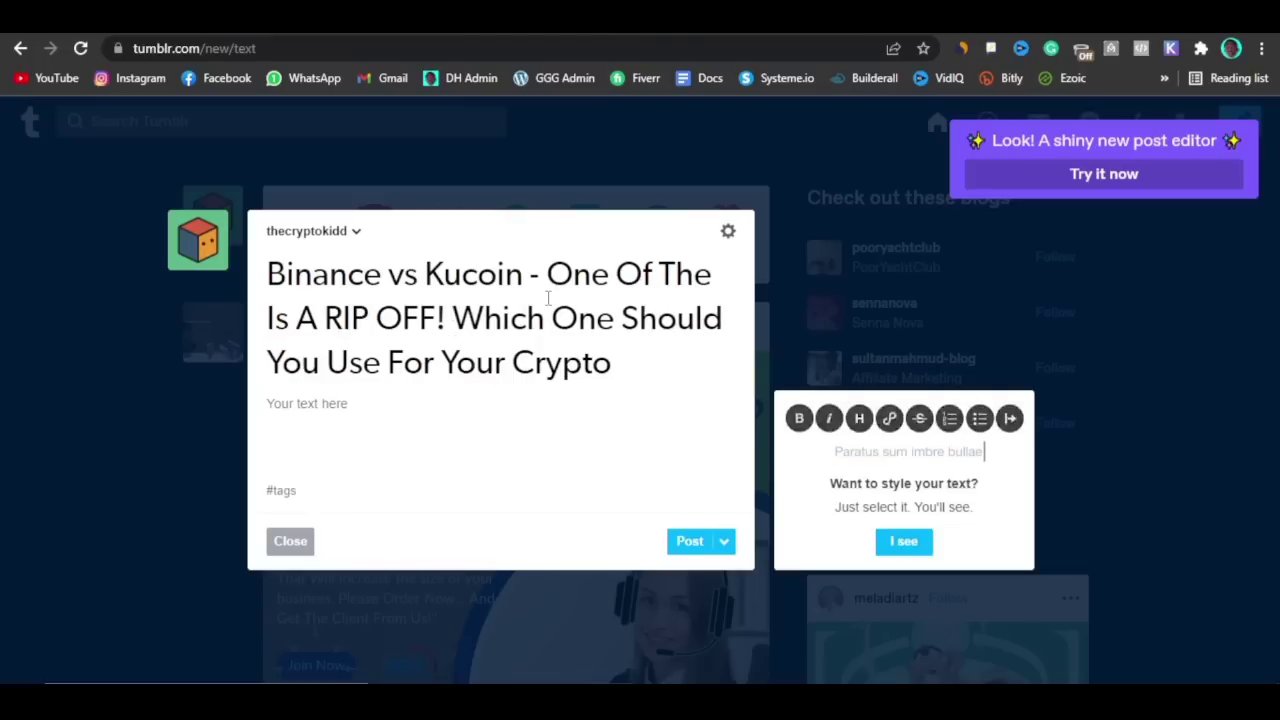
pyautogui.write('e Truth ')
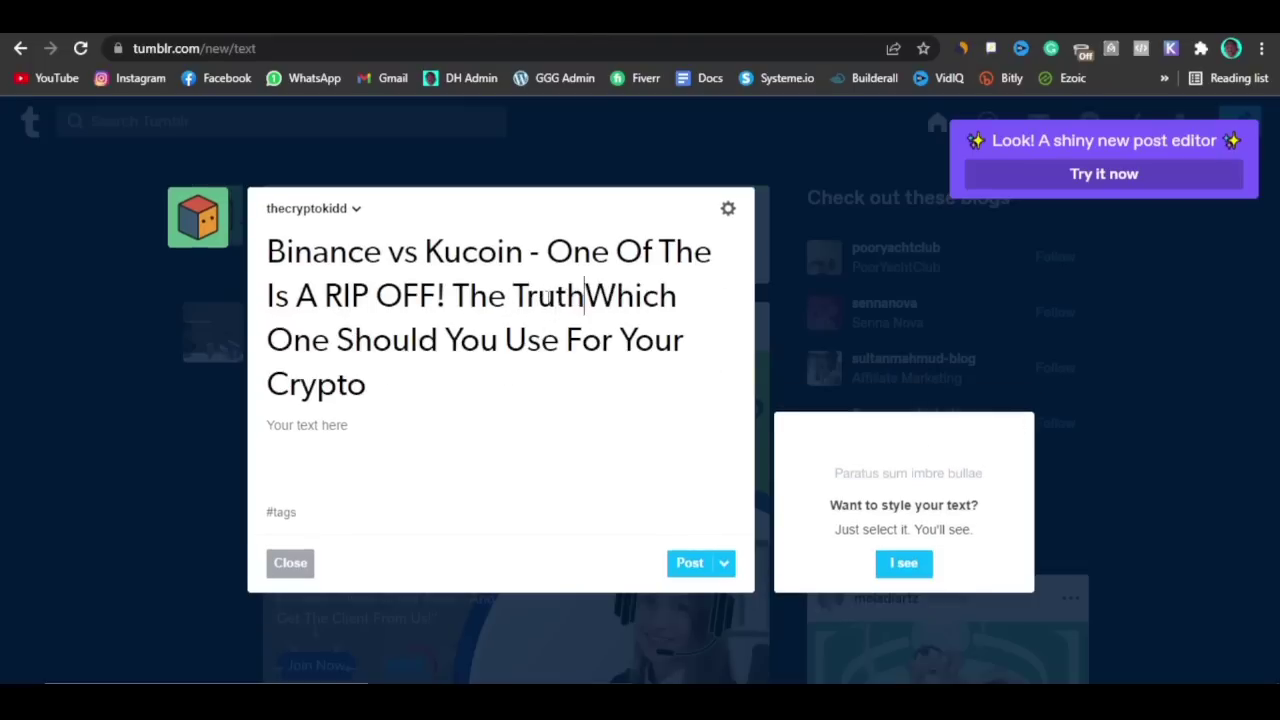
pyautogui.write('About')
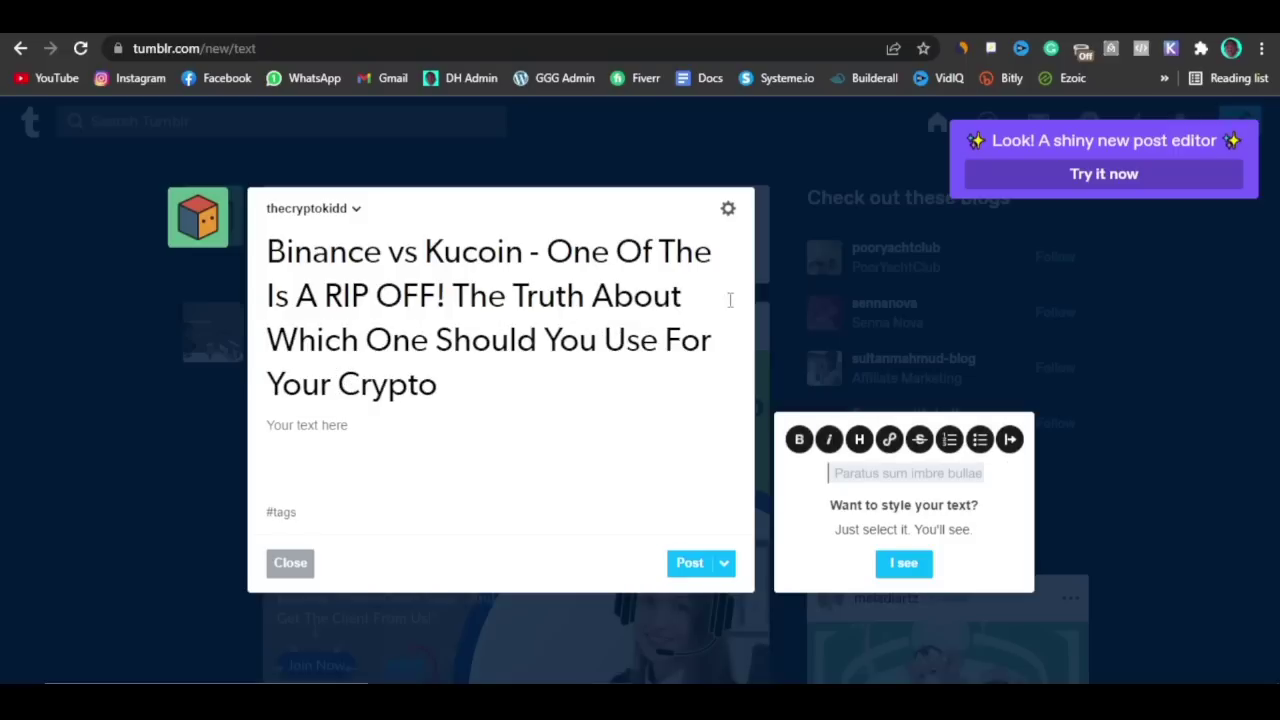
pyautogui.moveTo(452, 340); pyautogui.dragTo(520, 340)
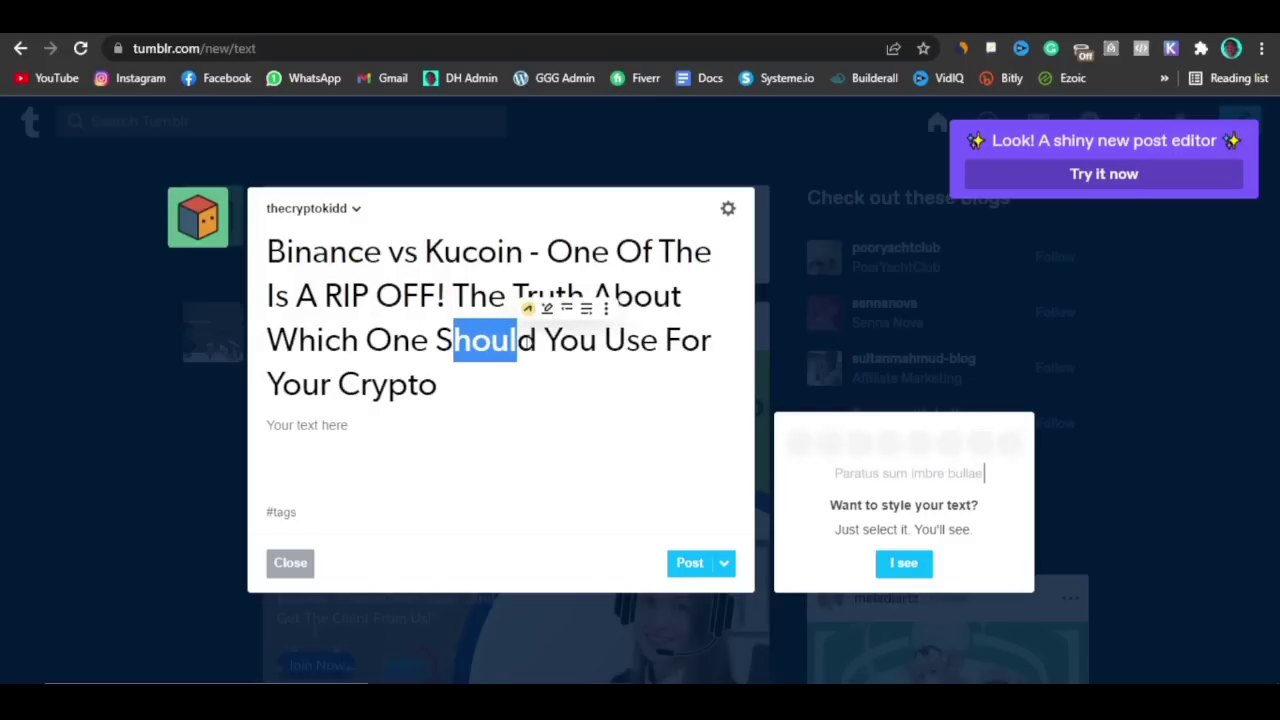
pyautogui.click(437, 340)
pyautogui.write('You')
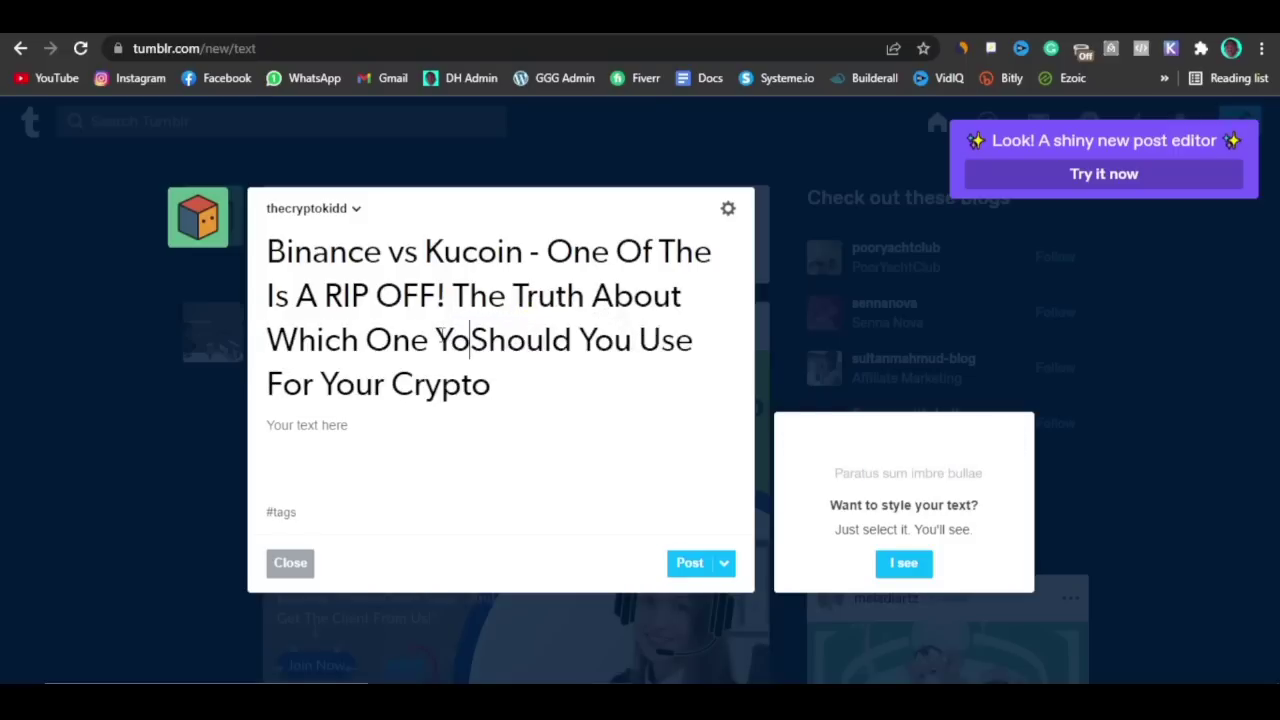
pyautogui.doubleClick(604, 338)
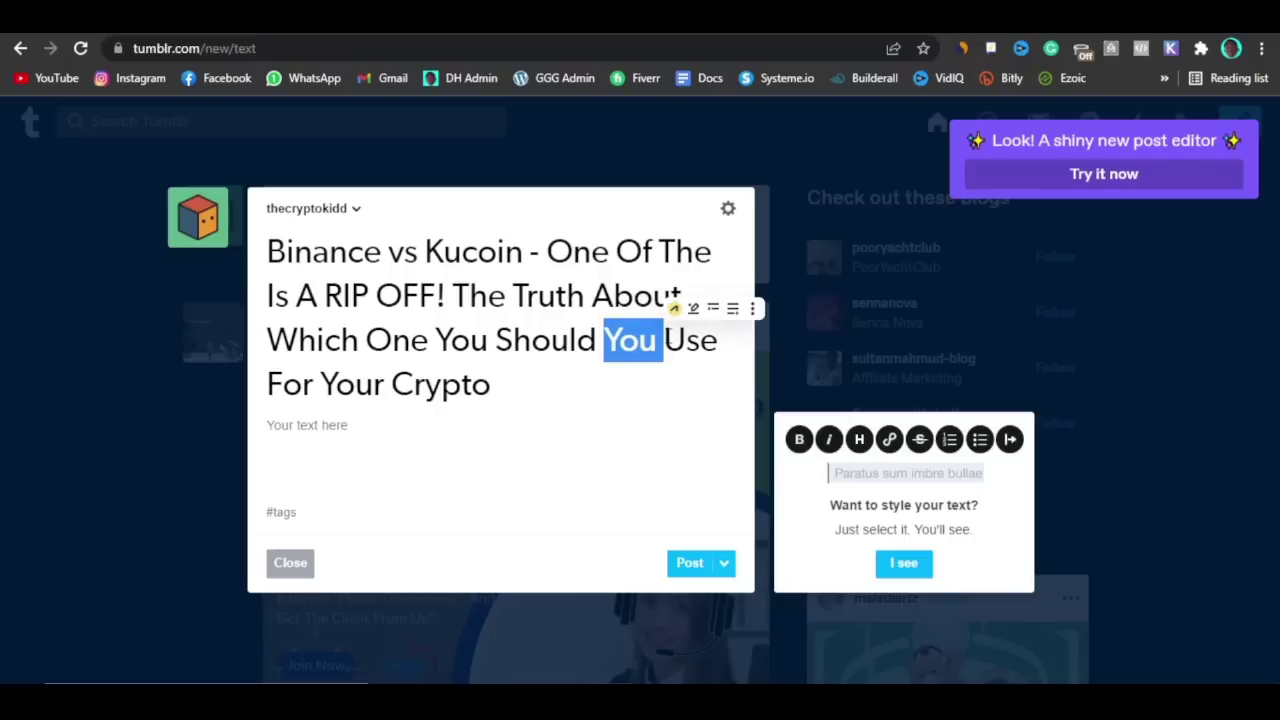
pyautogui.press('BackSpace')
pyautogui.moveTo(661, 340); pyautogui.dragTo(672, 376)
pyautogui.press('Left')
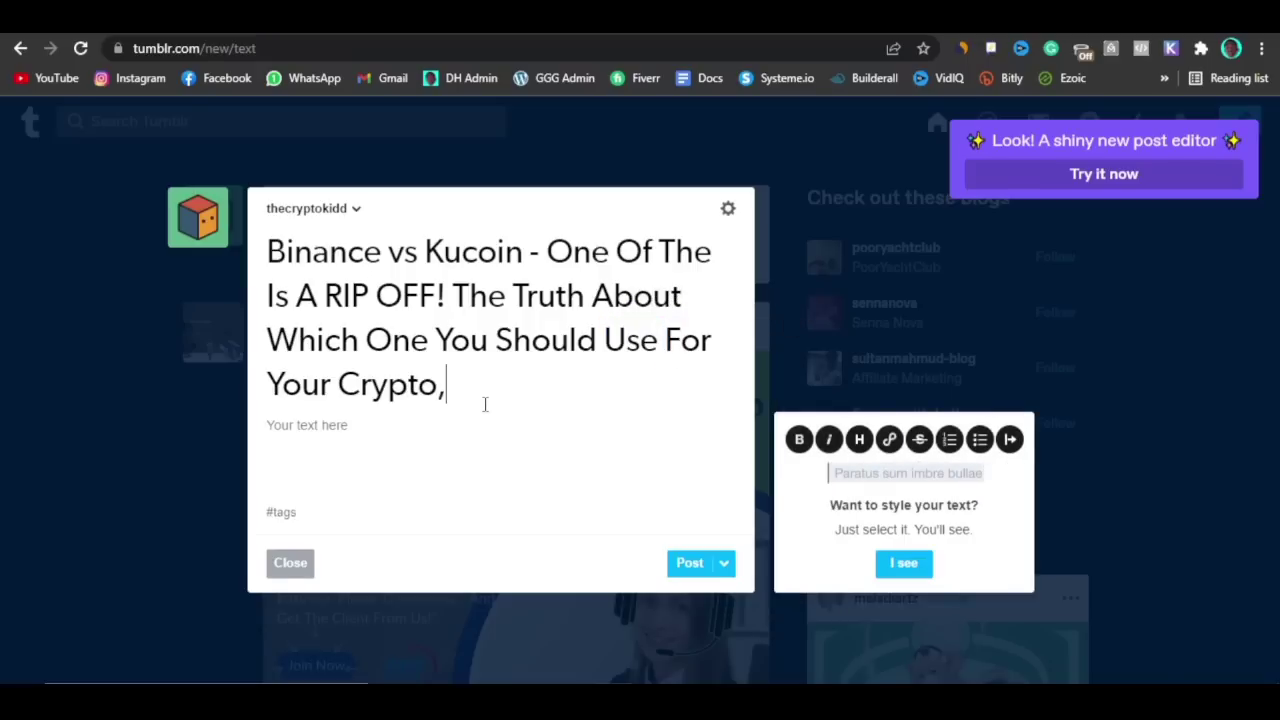
pyautogui.press('BackSpace')
# End the title with '...' and write the intro promising a comprehensive Binance vs KuCoin comparison
pyautogui.write('...')
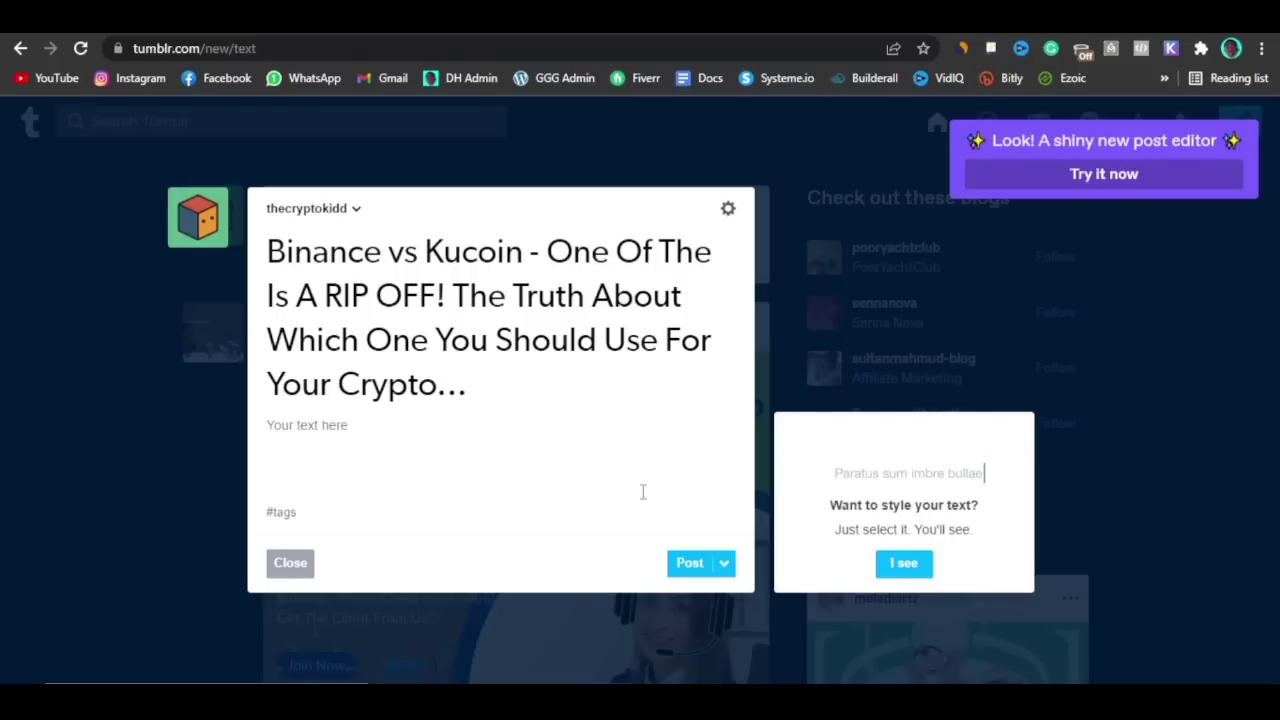
pyautogui.click(516, 446)
pyautogui.write('In ')
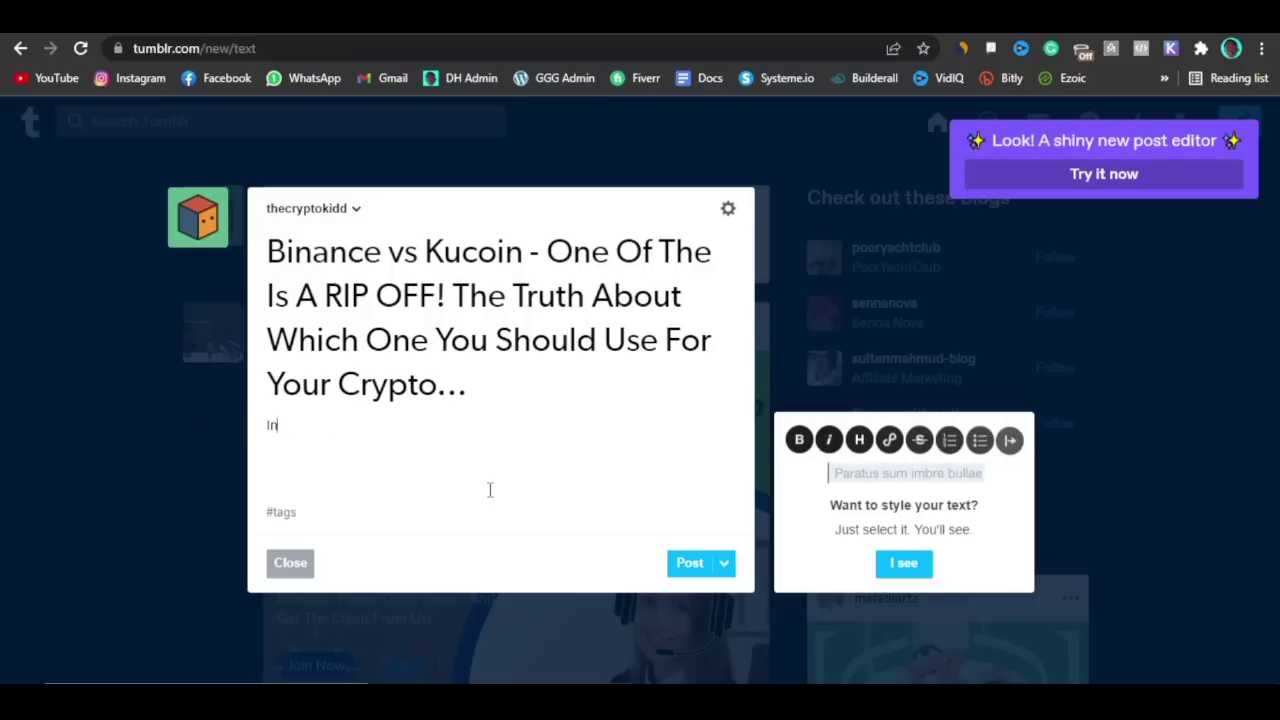
pyautogui.write('this')
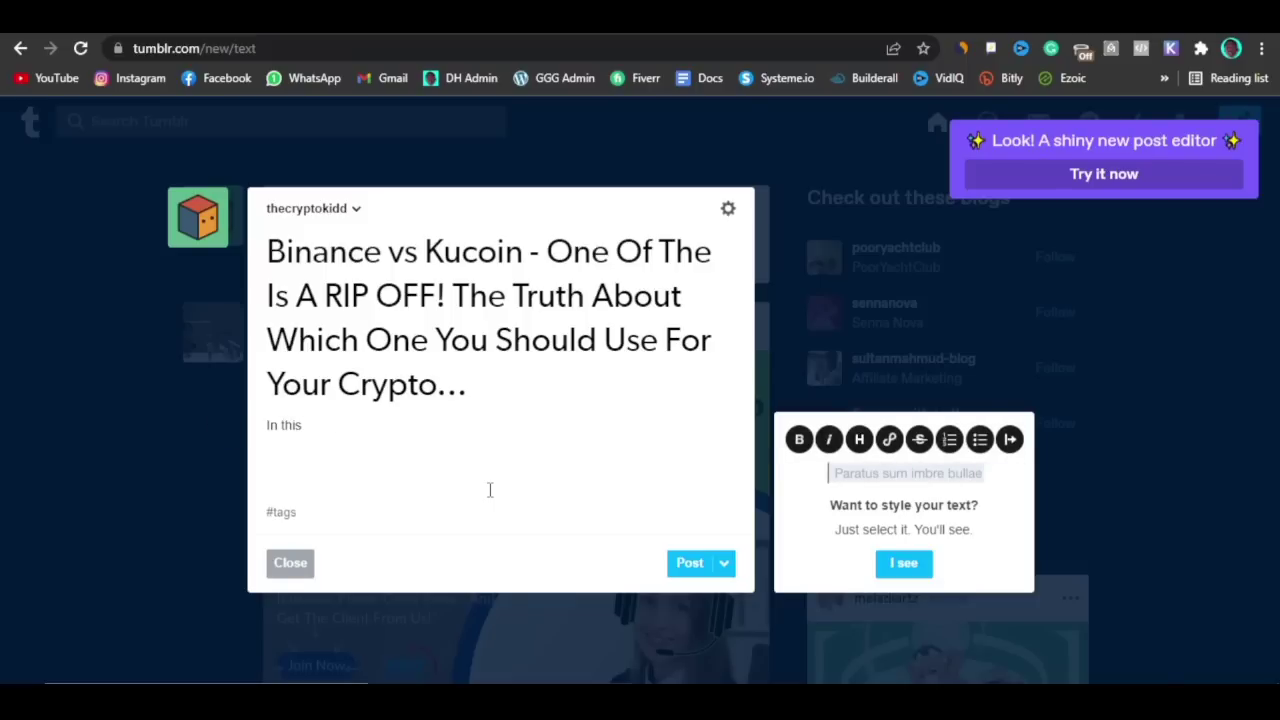
pyautogui.write(' particlar ')
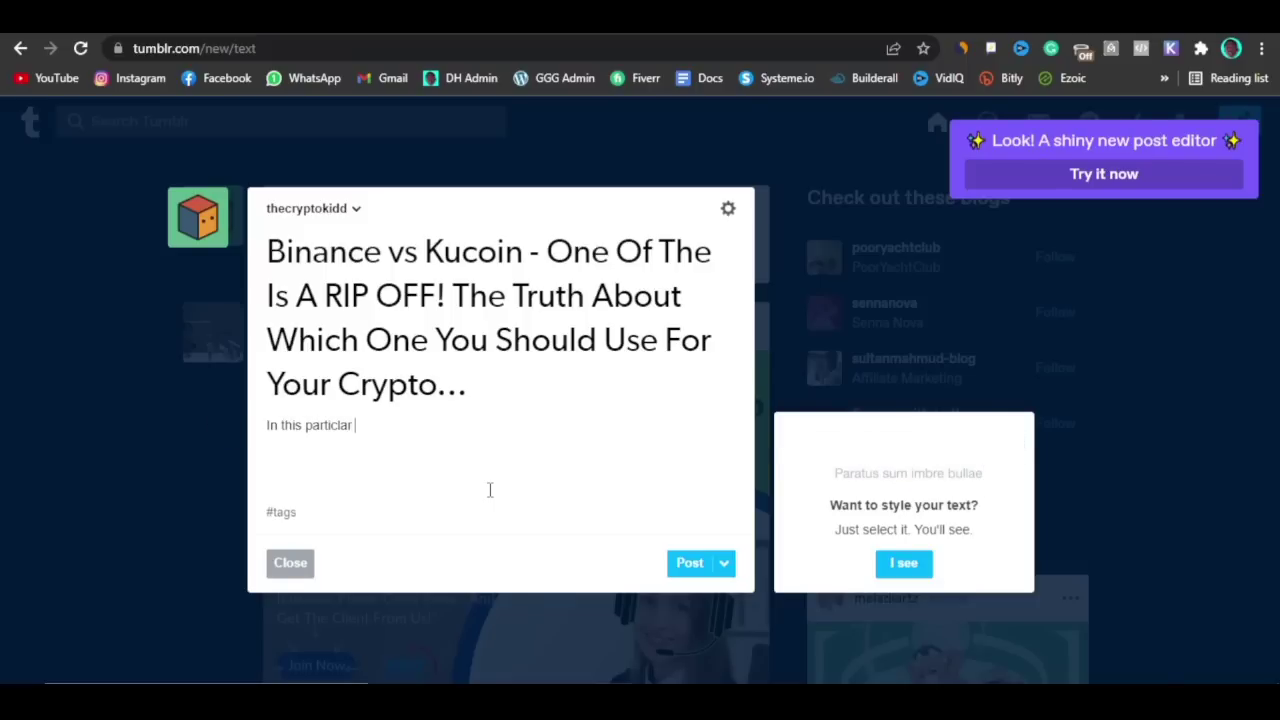
pyautogui.write('article, i')
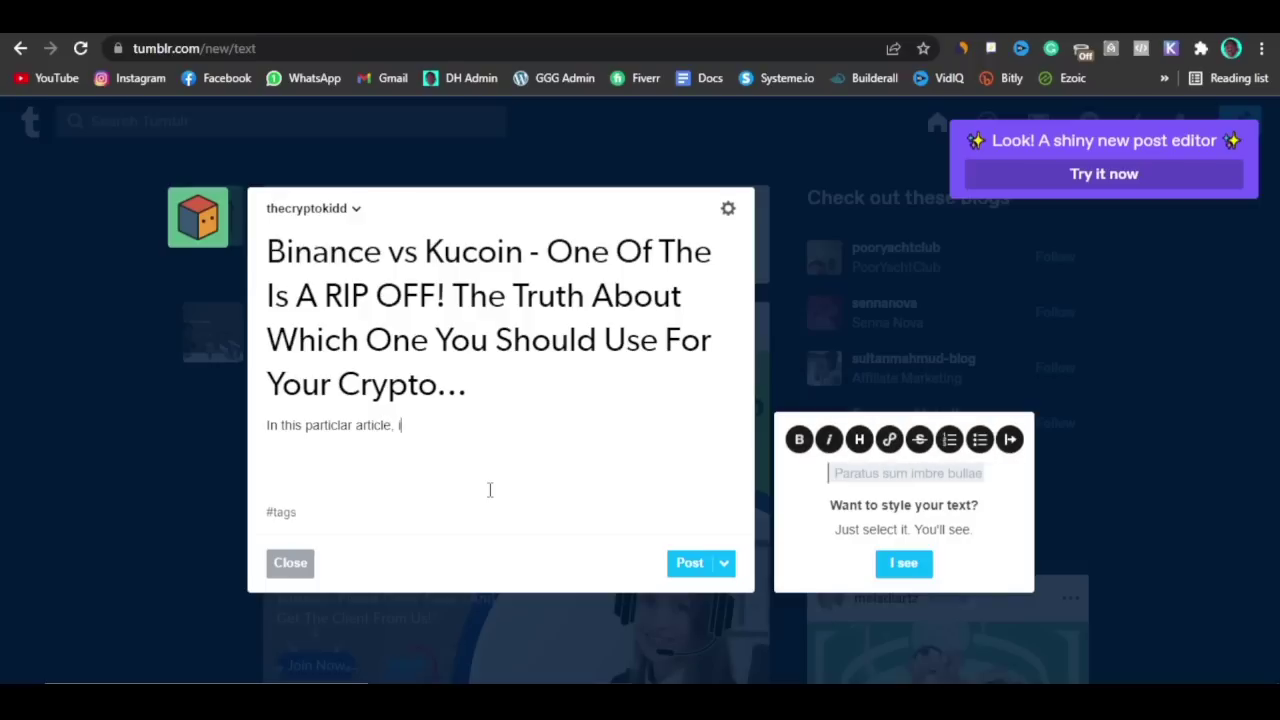
pyautogui.write(' will be waling you throug')
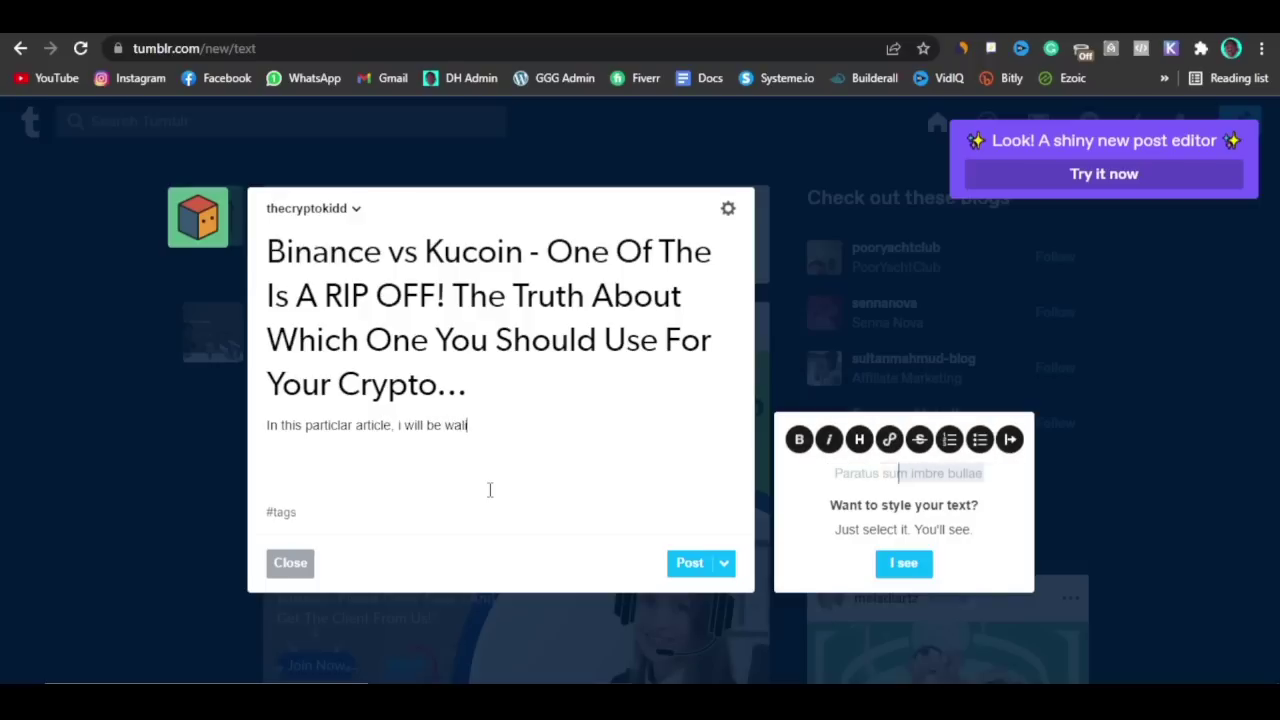
pyautogui.write('h a')
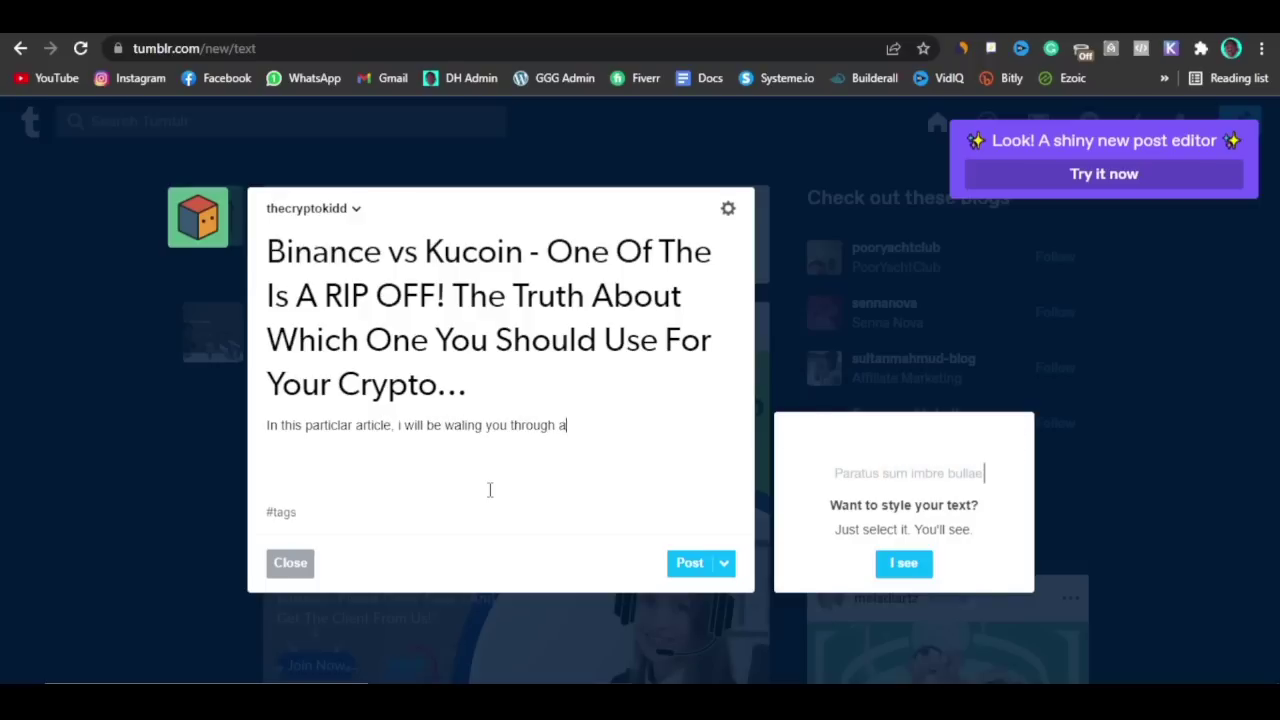
pyautogui.write(' very very co')
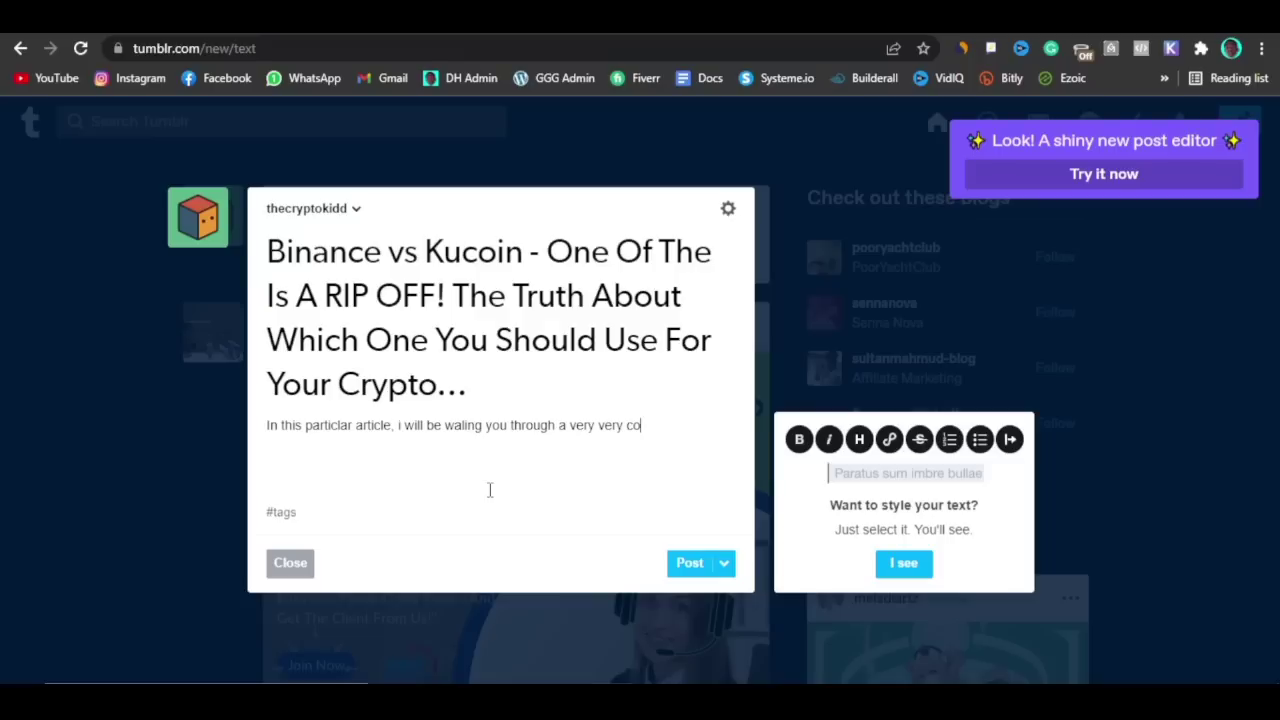
pyautogui.write('mpehwnsive ')
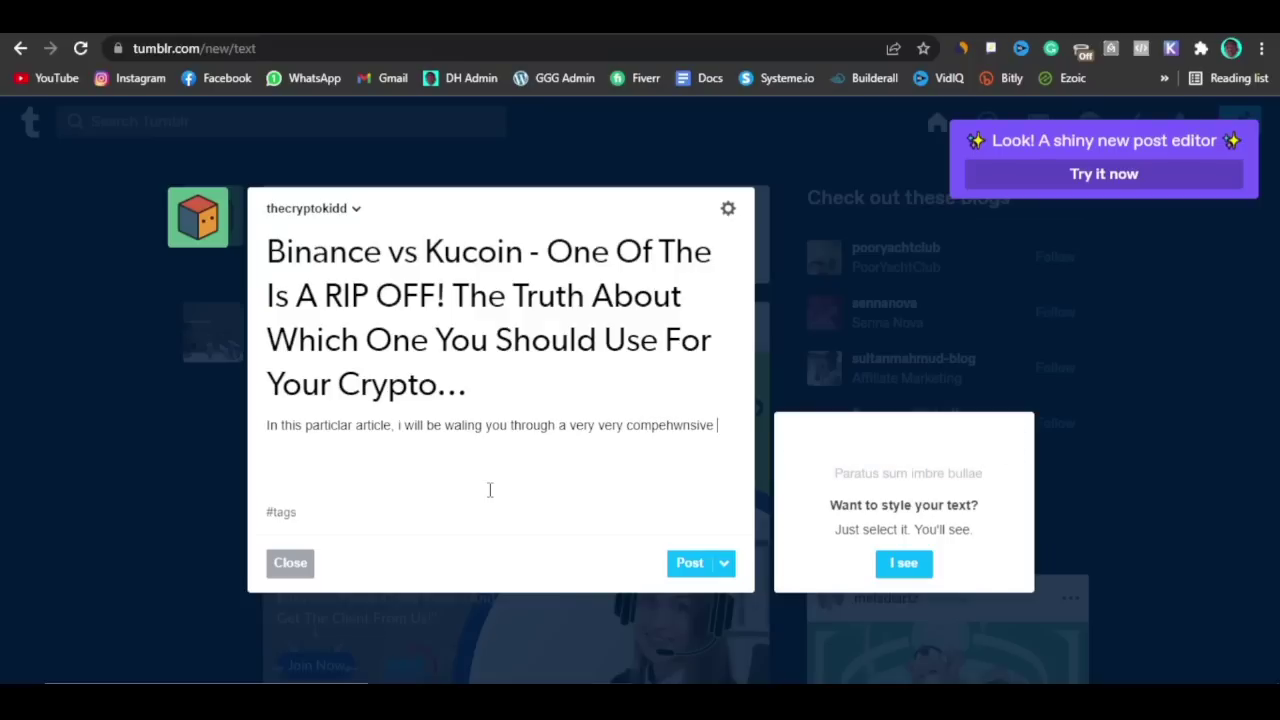
pyautogui.write('comparison')
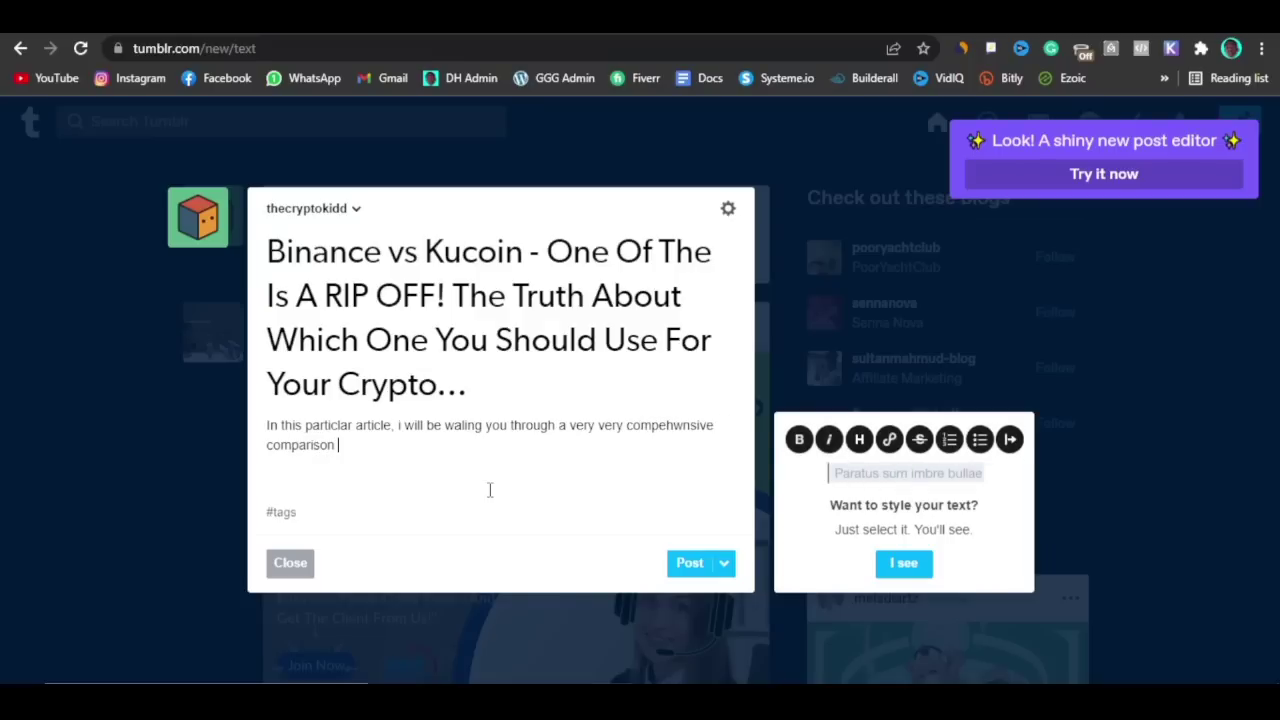
pyautogui.write(' between')
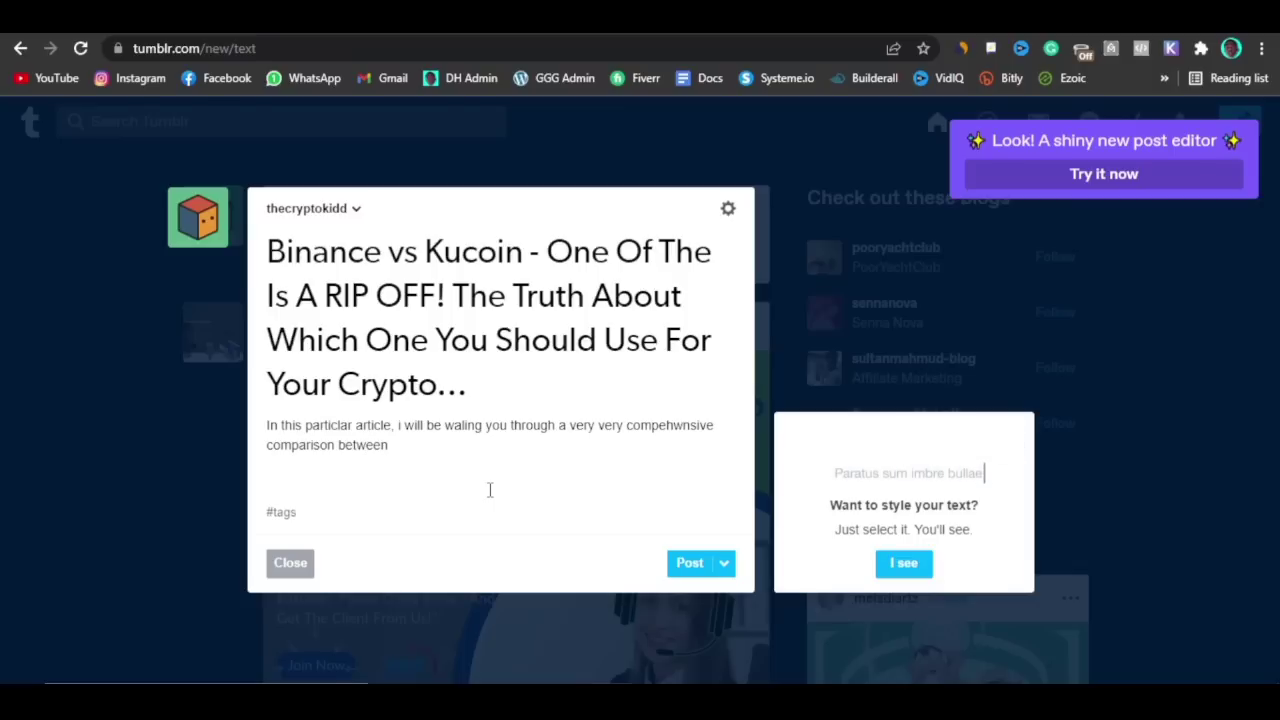
pyautogui.write(' binance and kucoi')
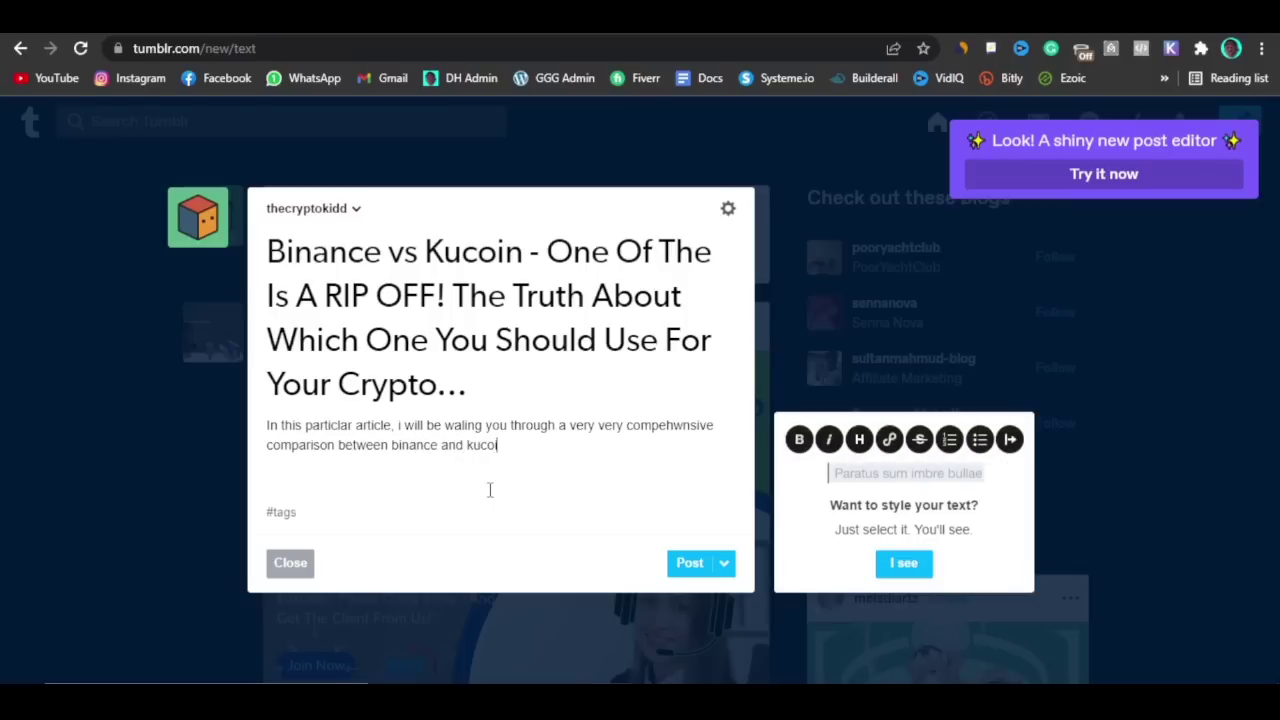
pyautogui.write('n so')
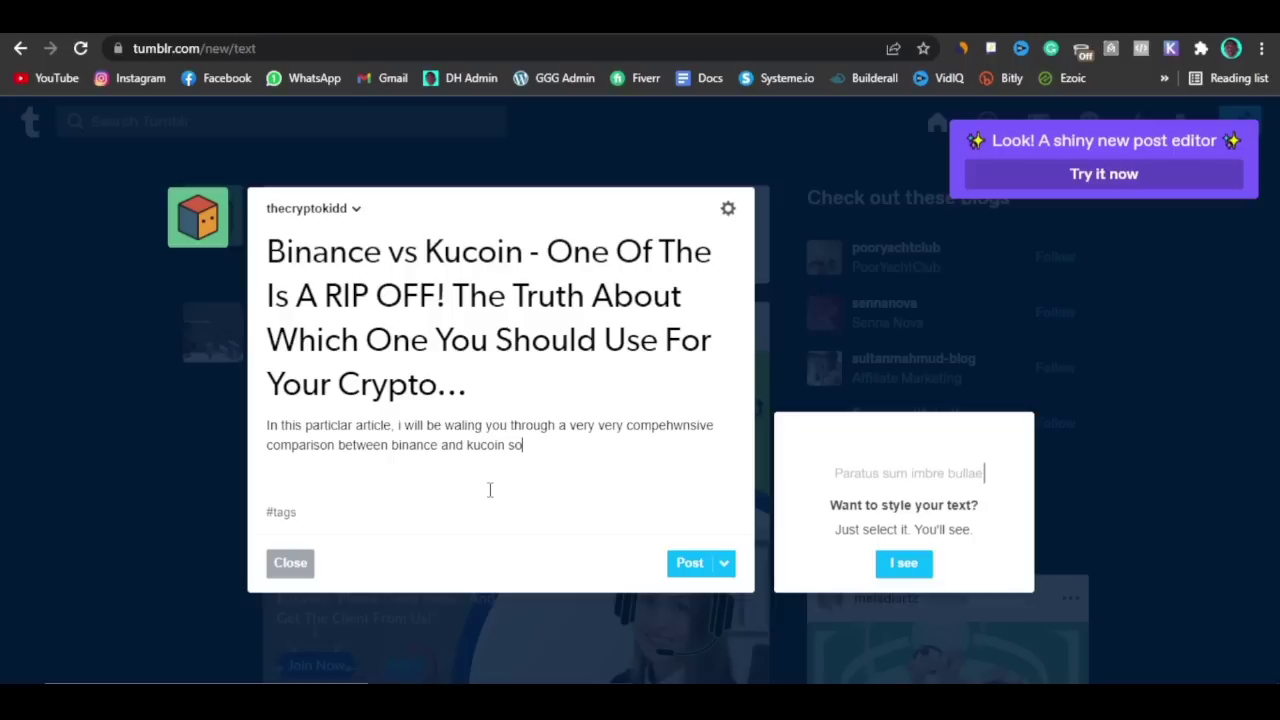
pyautogui.write(' that by th')
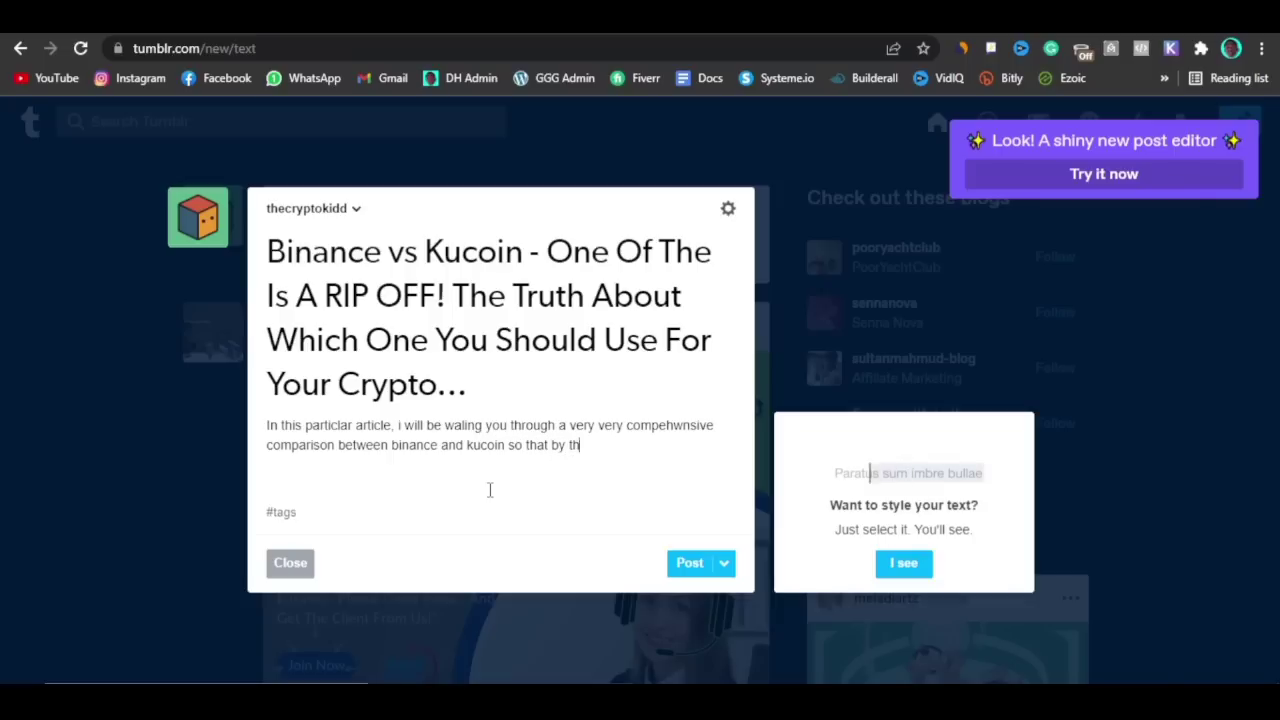
pyautogui.write('e end of th')
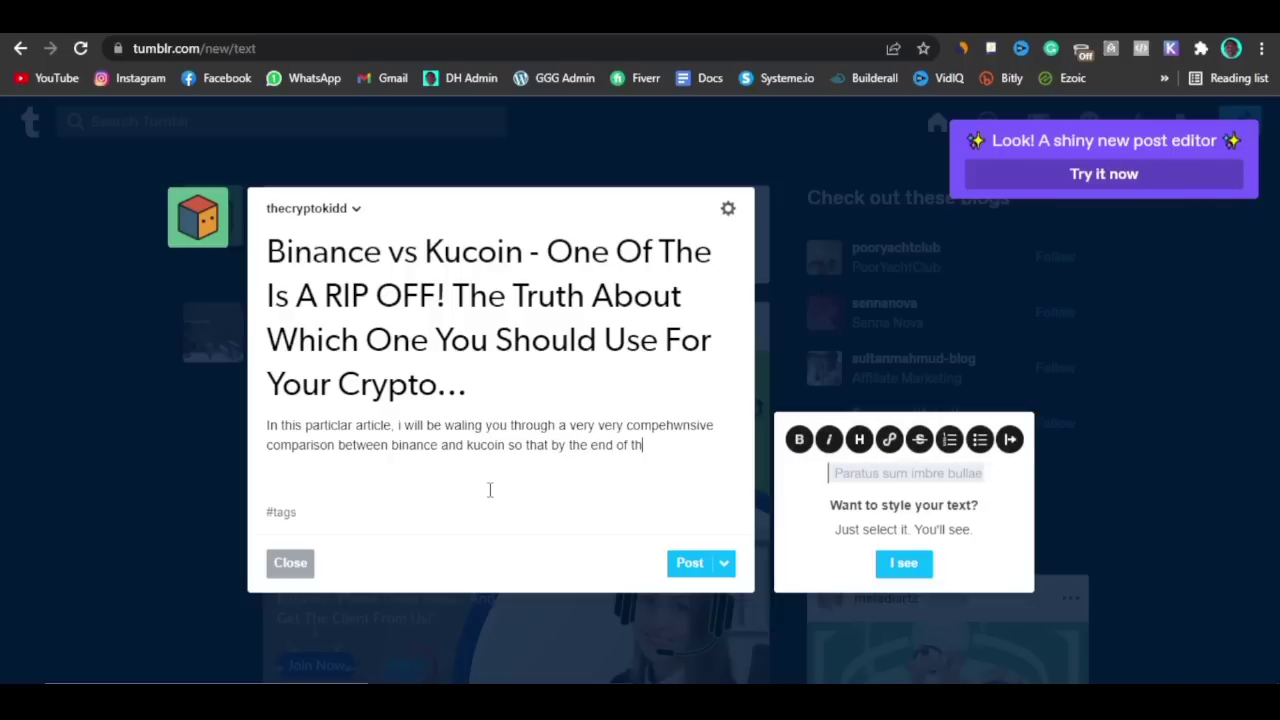
pyautogui.write('is very ')
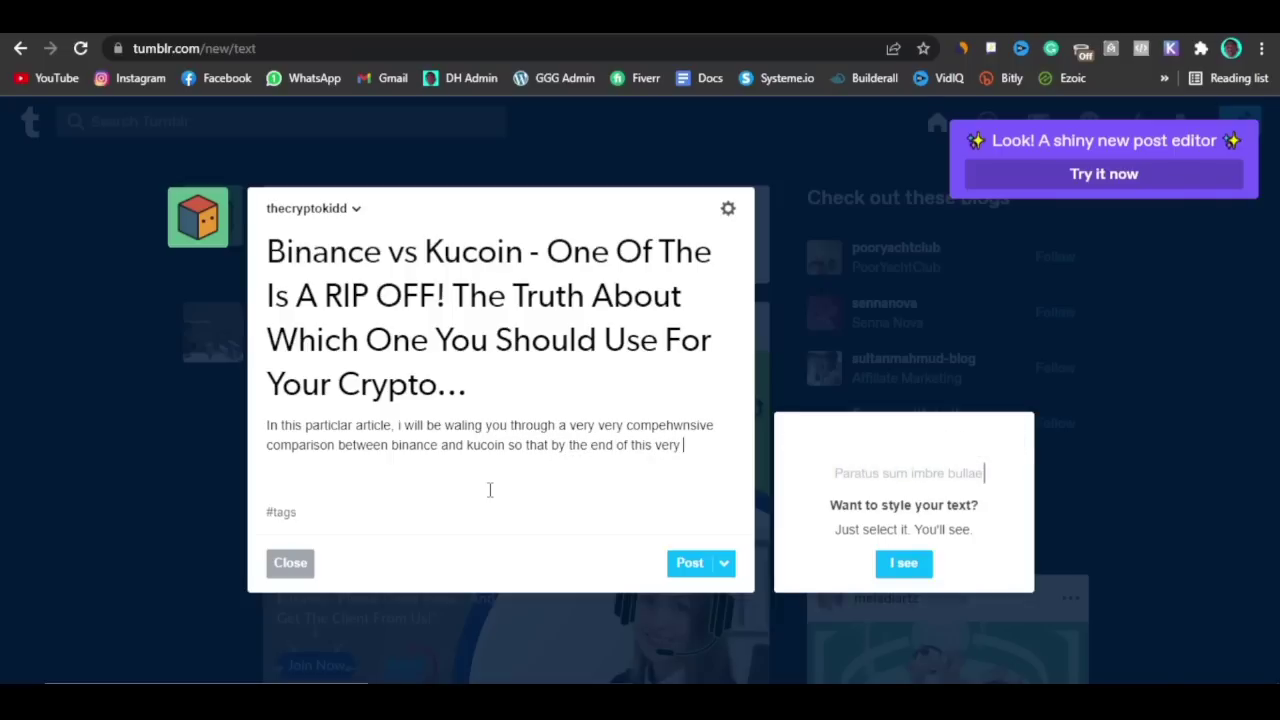
pyautogui.write('honest article')
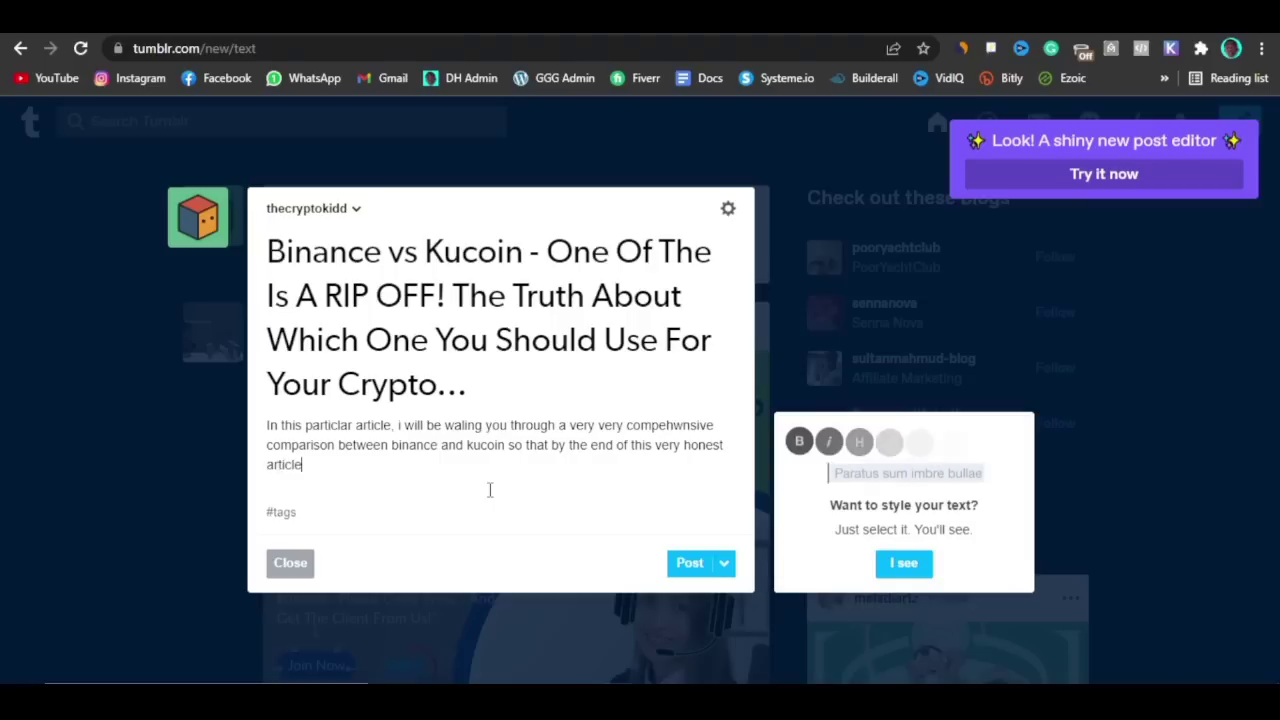
pyautogui.write(' you will b')
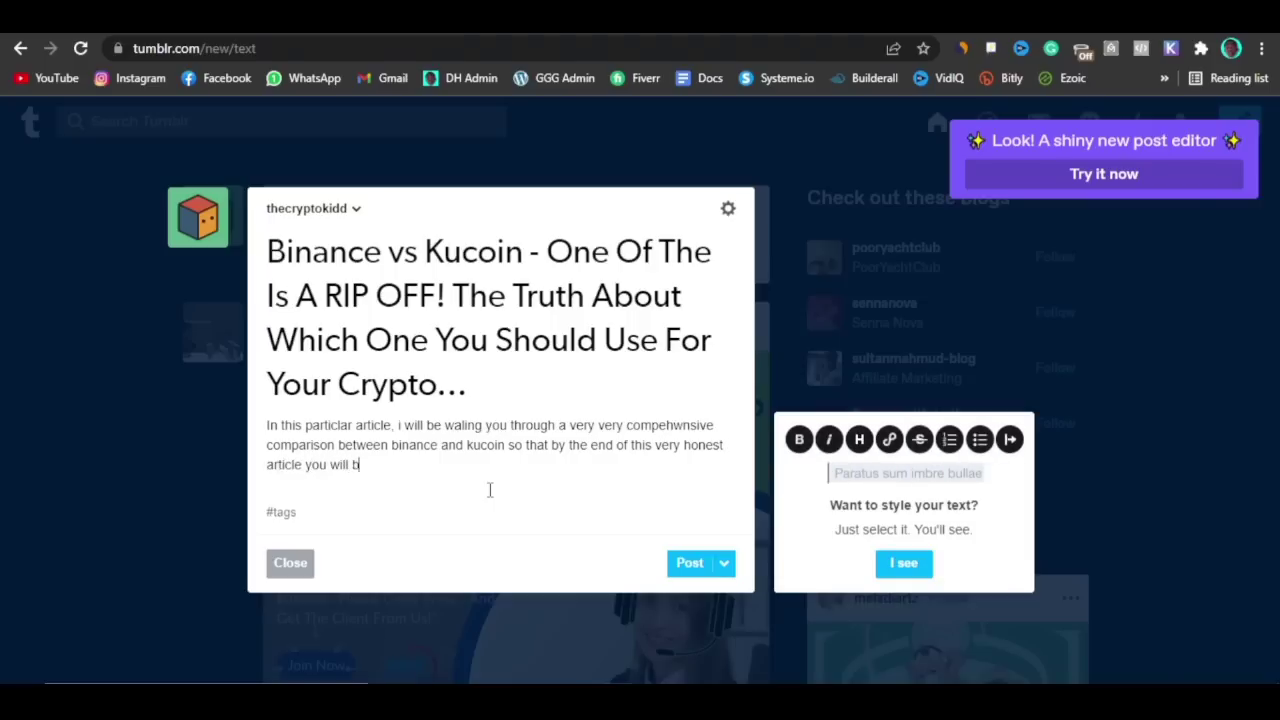
pyautogui.write('e able to deci')
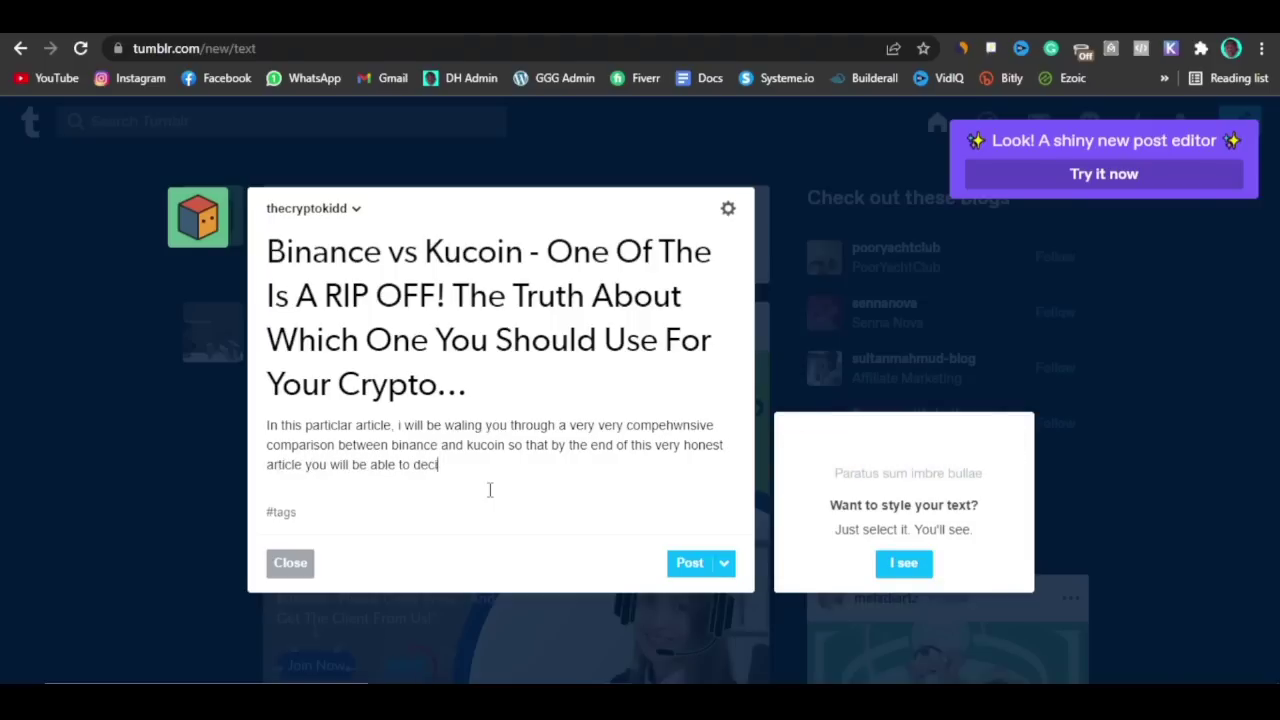
pyautogui.write('de on ')
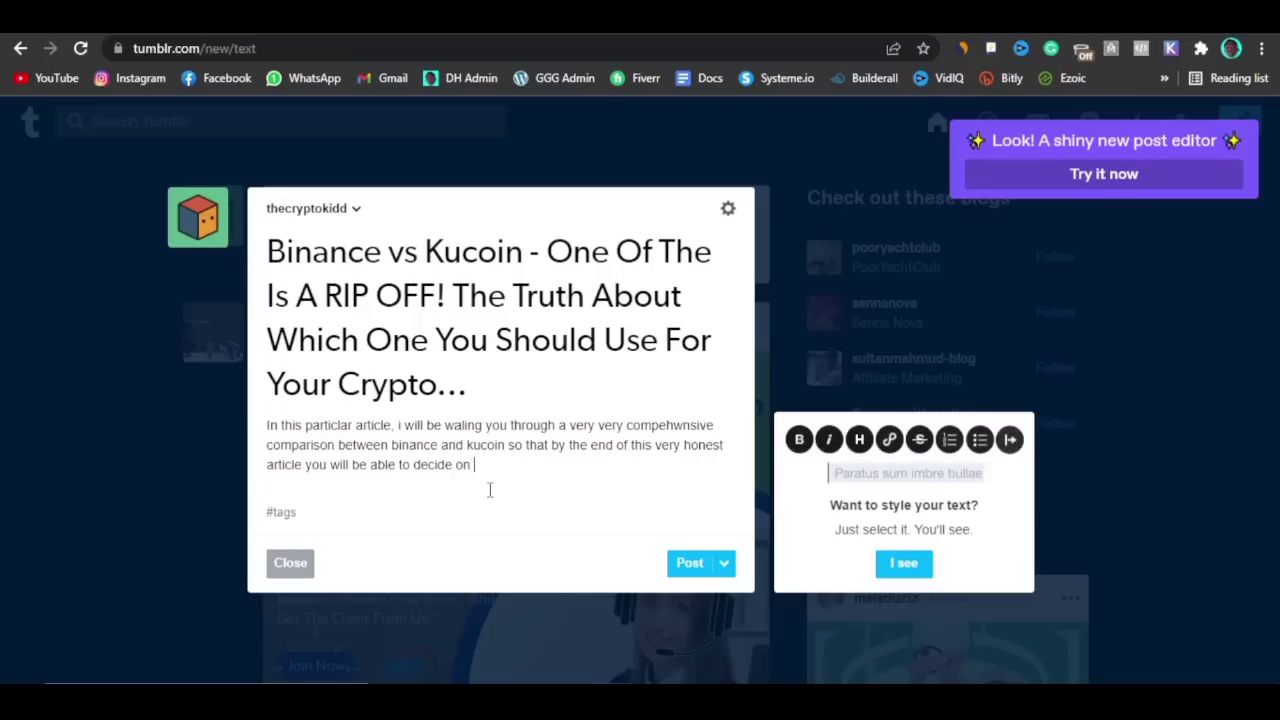
pyautogui.write('wich one yo')
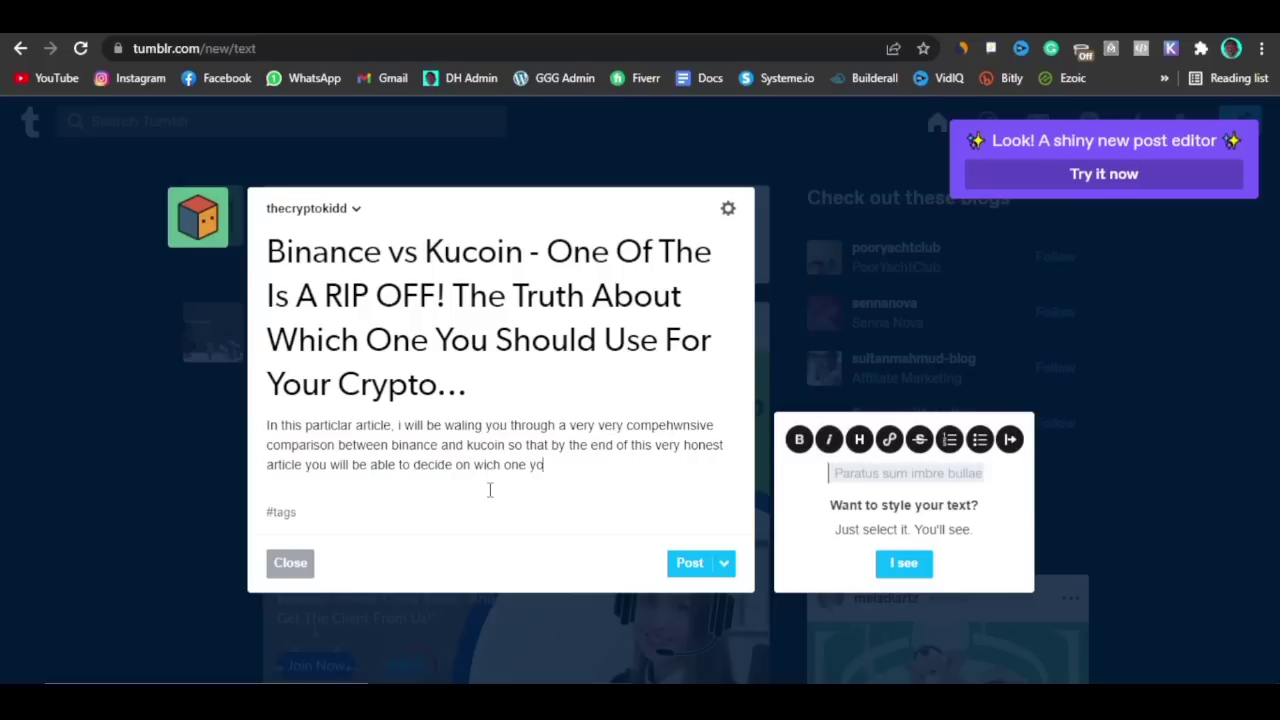
pyautogui.write('u should use...')
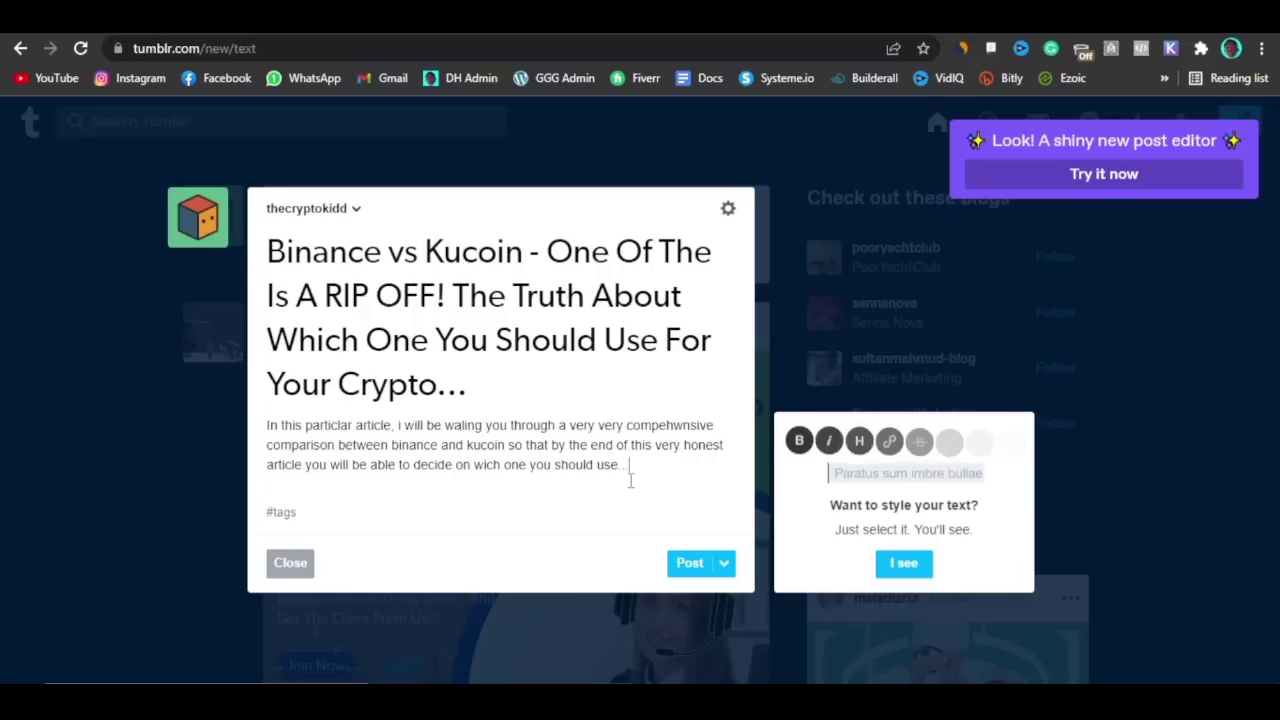
pyautogui.press('Return')
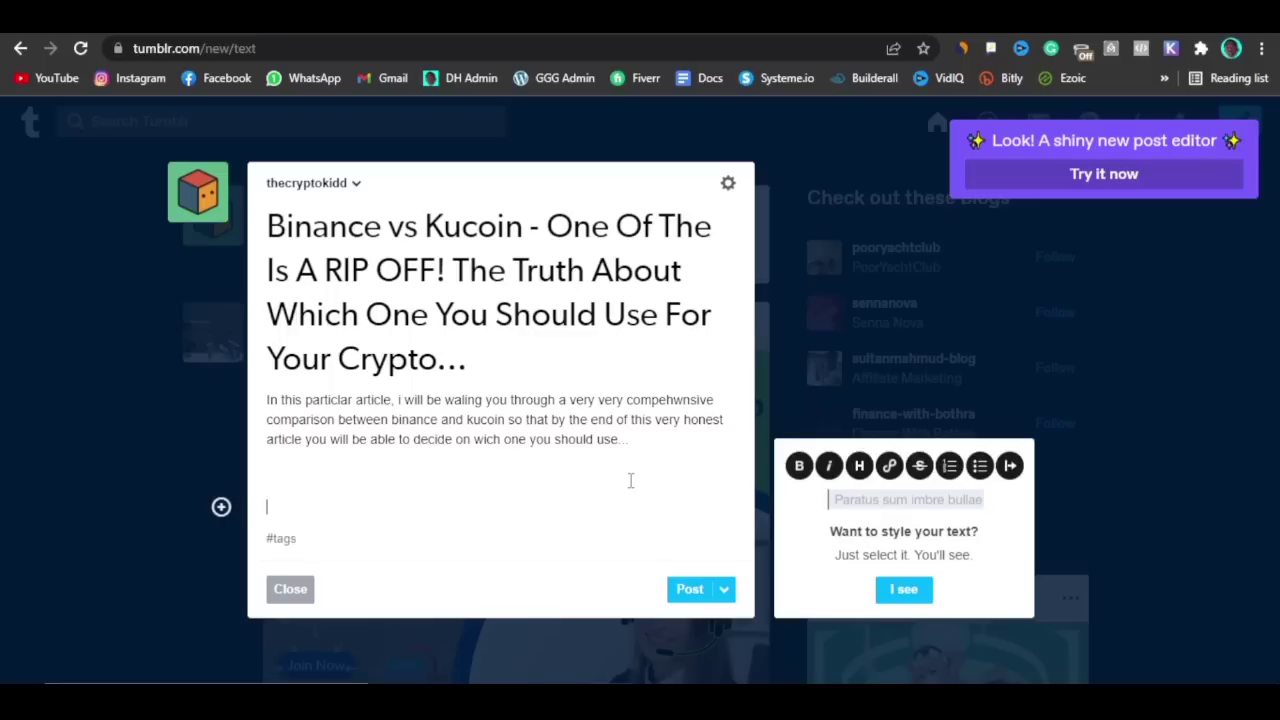
pyautogui.press('BackSpace')
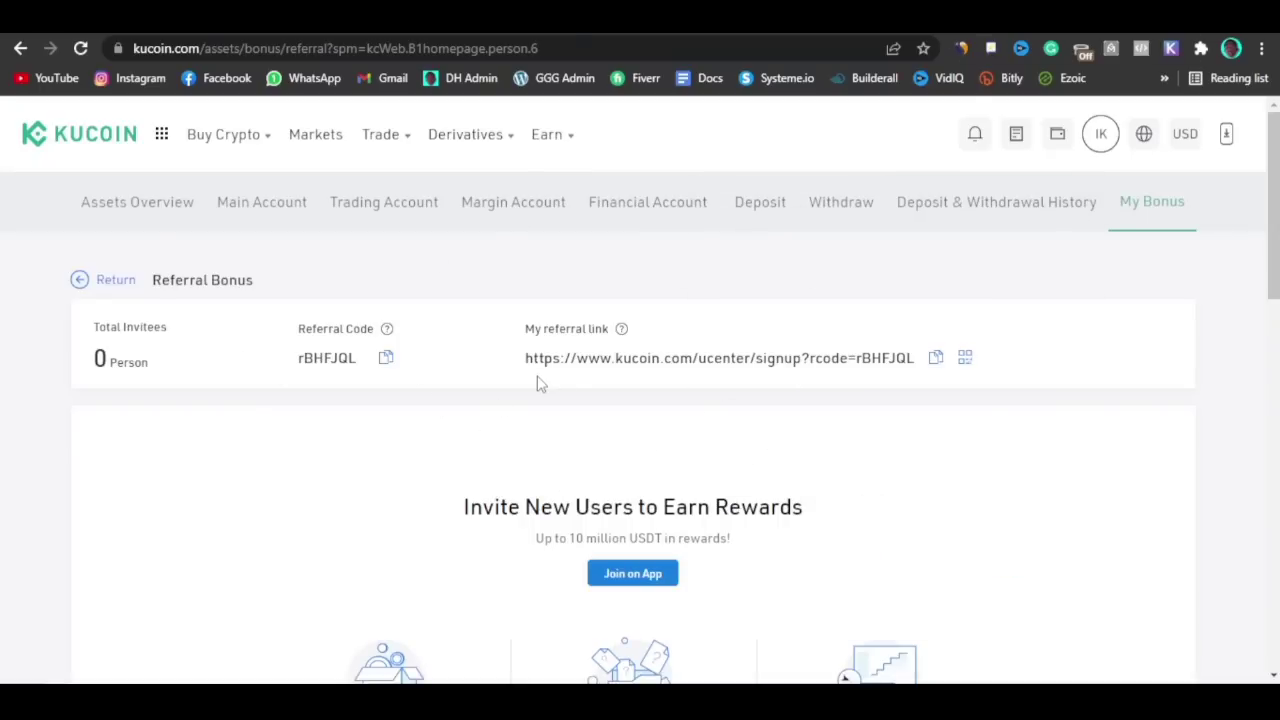
# Copy My referral link from KuCoin's Referral Bonus page
pyautogui.scroll(-2, 537, 381)
pyautogui.scroll(-3, 537, 381)
pyautogui.scroll(3, 406, 389)
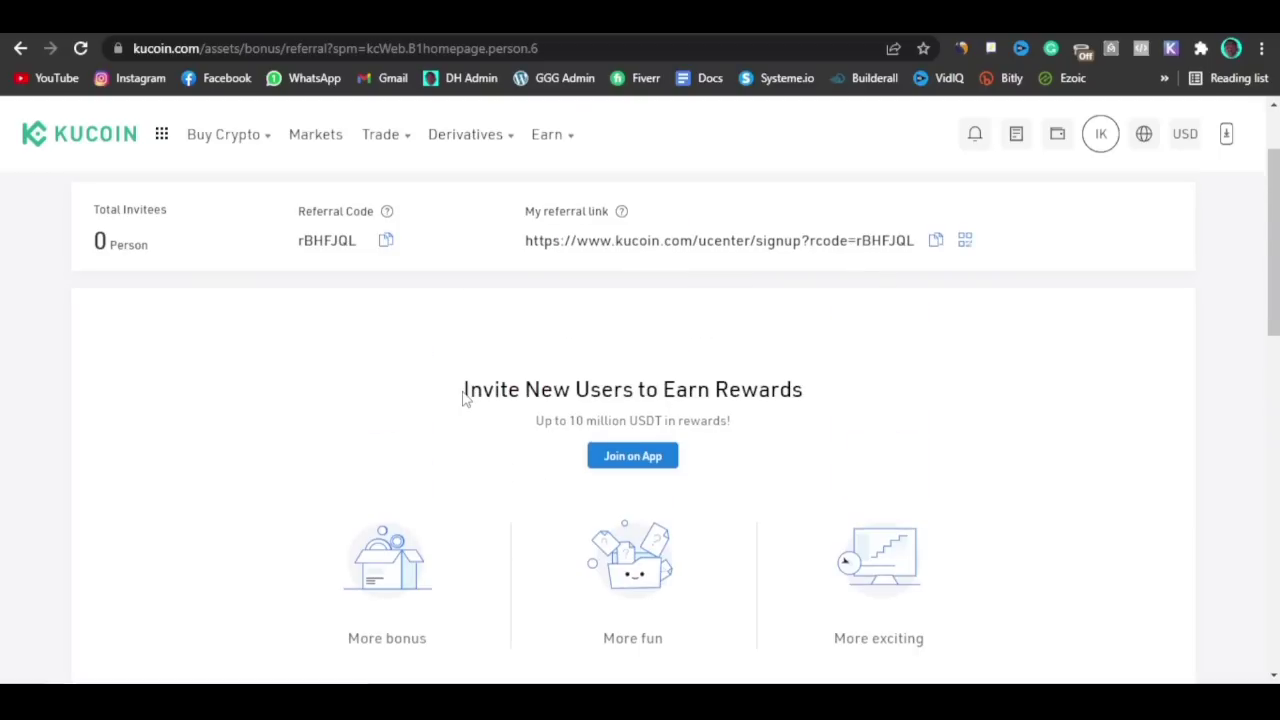
pyautogui.moveTo(463, 398); pyautogui.dragTo(834, 403)
pyautogui.click(668, 329)
pyautogui.click(935, 243)
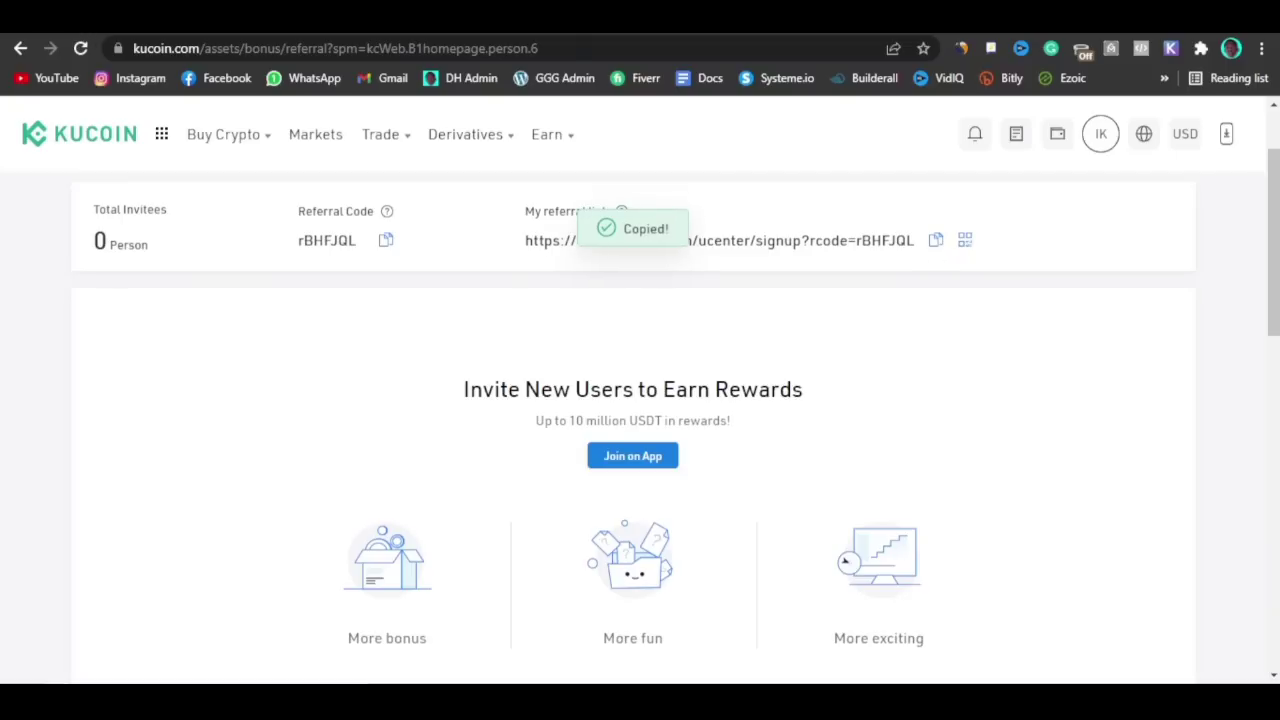
pyautogui.hotkey('ctrl', 't')
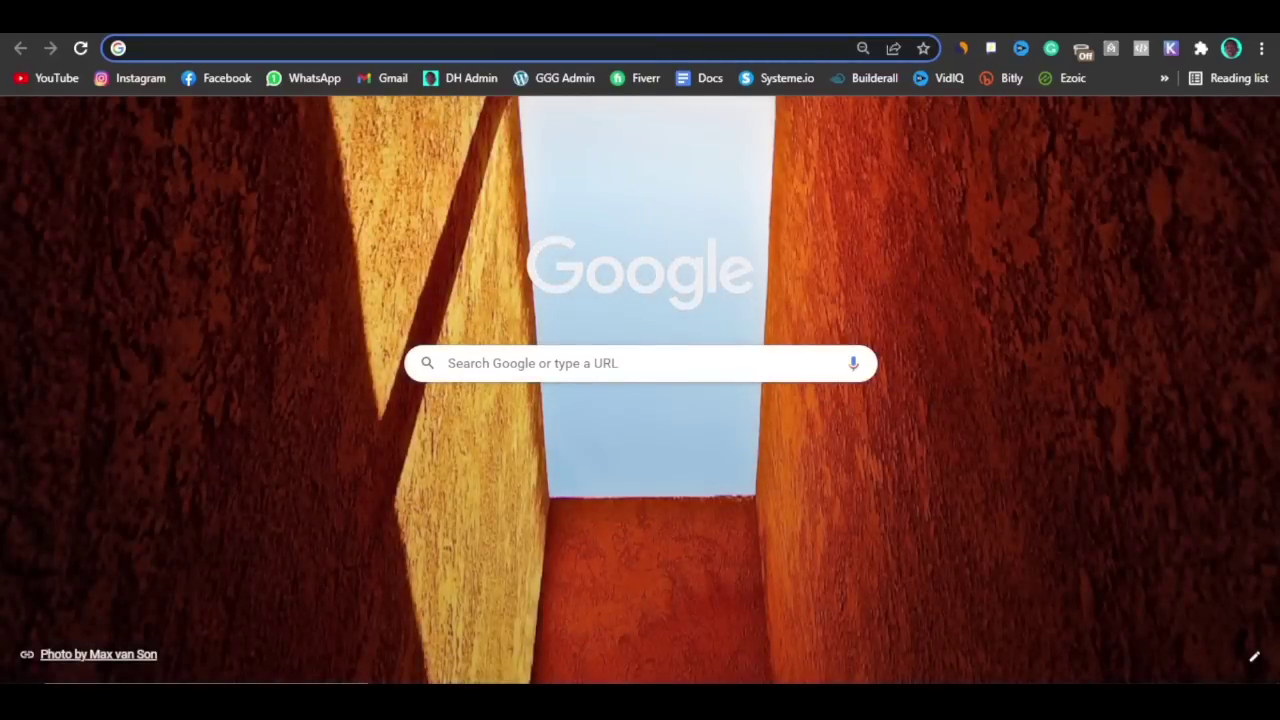
# Search Google for 'kucoin refferal' and open the 'My Referrals - KuCoin' result
pyautogui.write('kucoin')
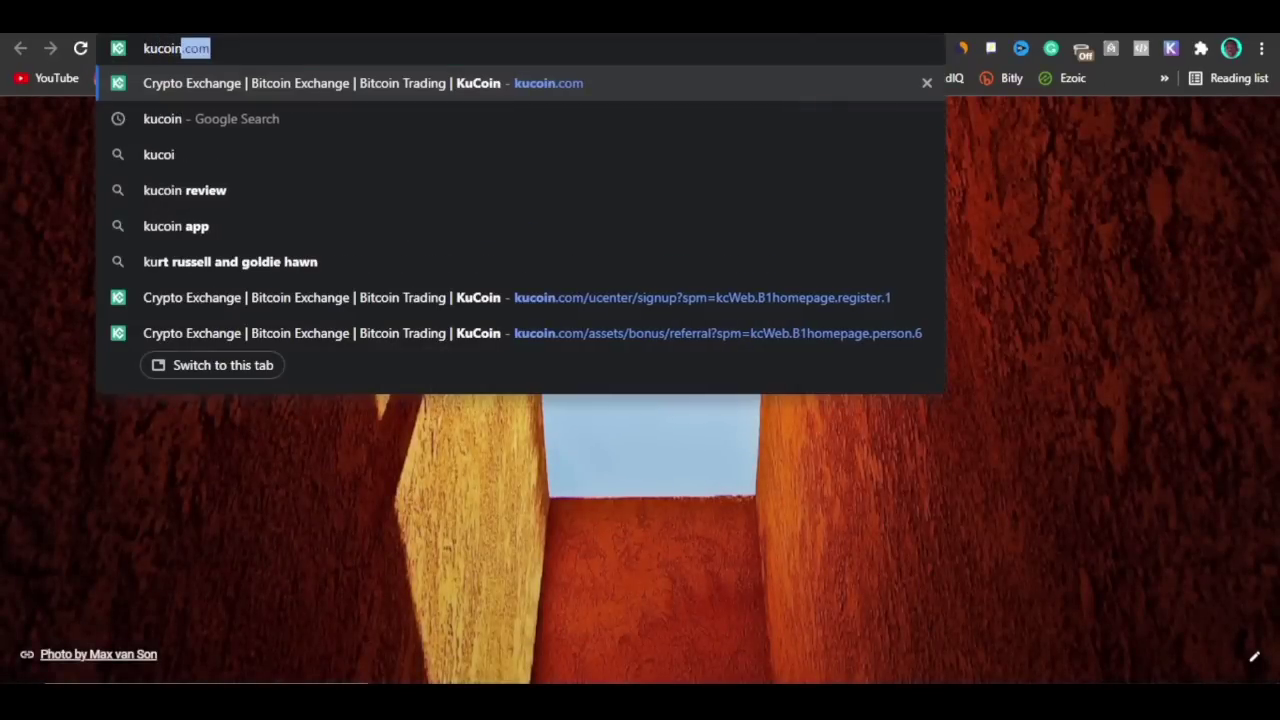
pyautogui.write(' refferal')
pyautogui.press('Return')
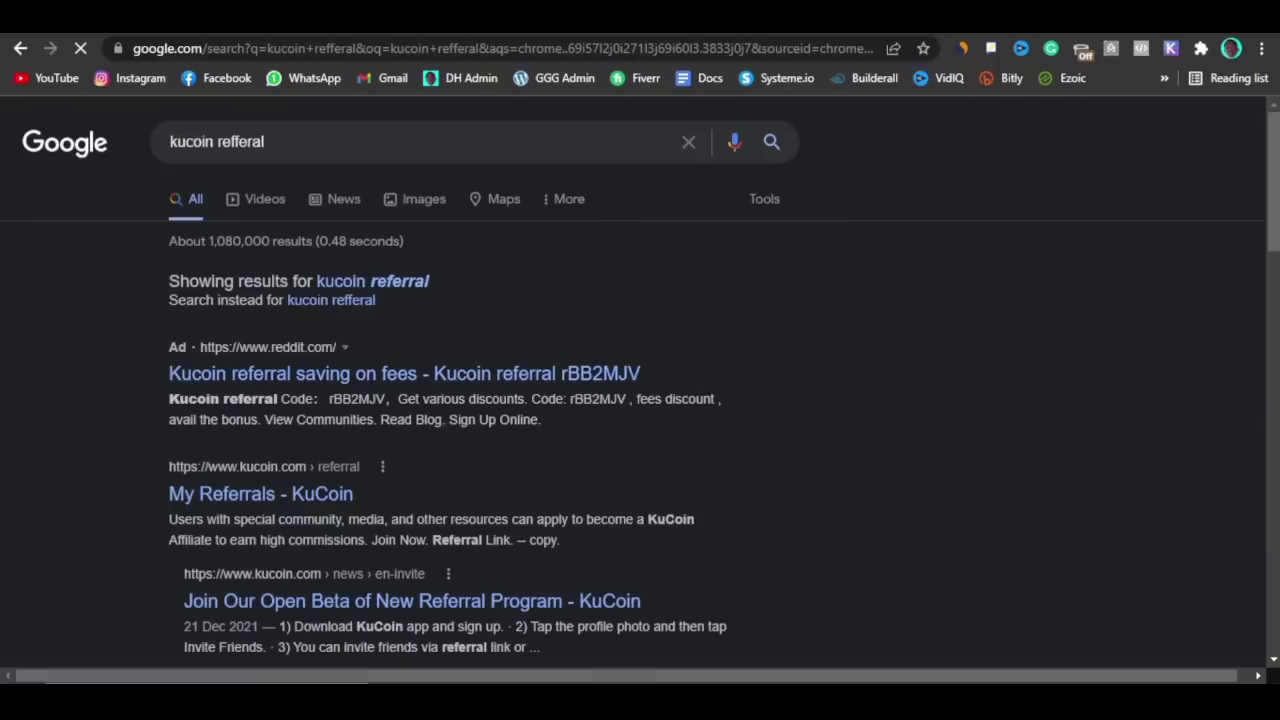
pyautogui.scroll(-1, 293, 433)
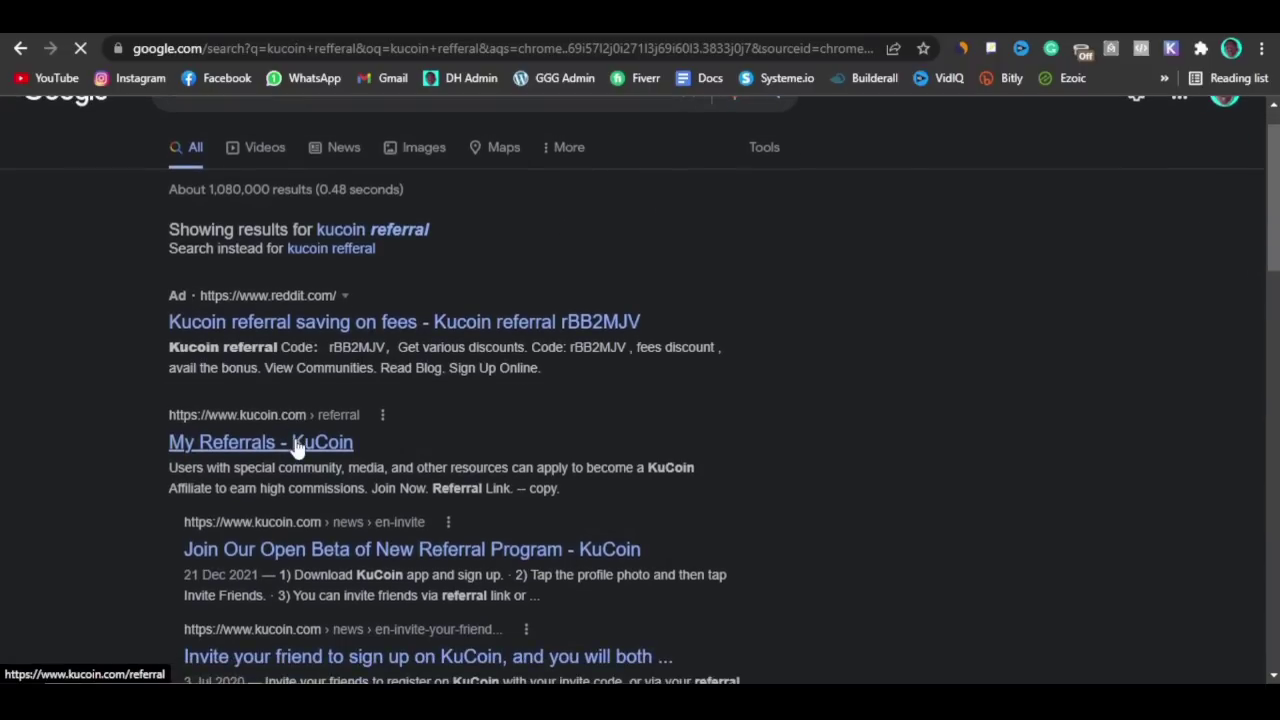
pyautogui.scroll(-2, 360, 452)
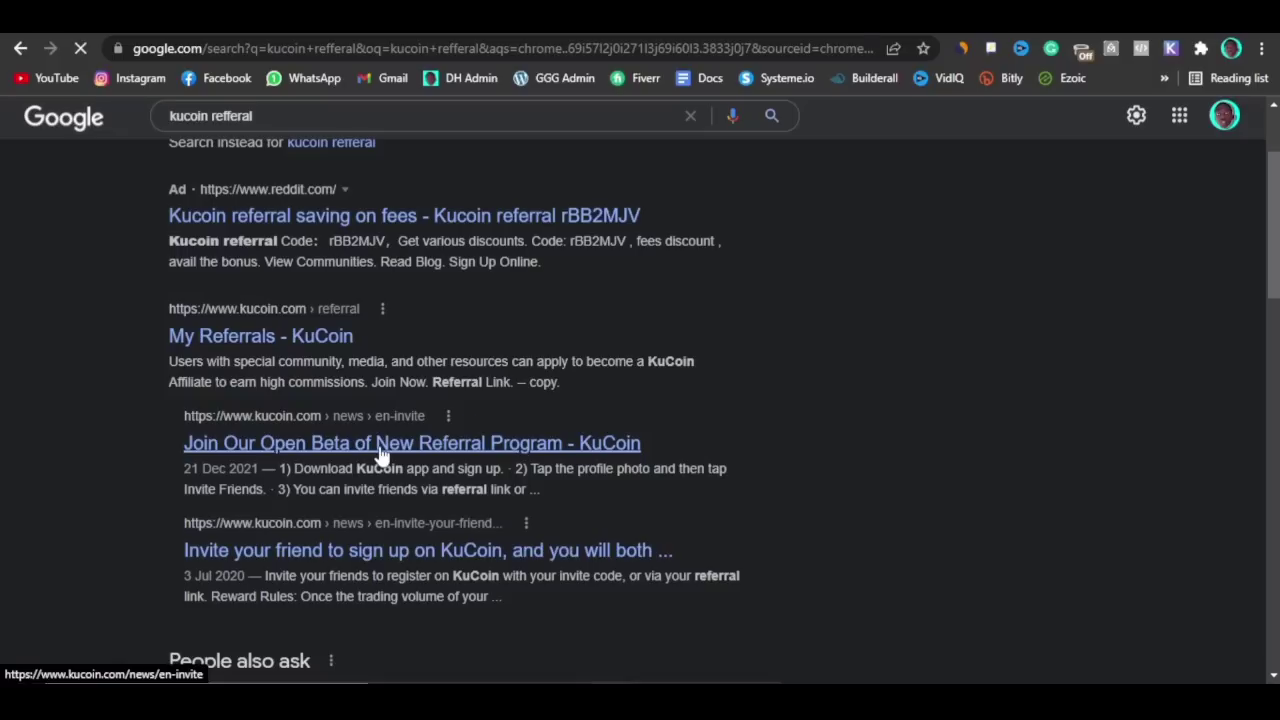
pyautogui.click(246, 338)
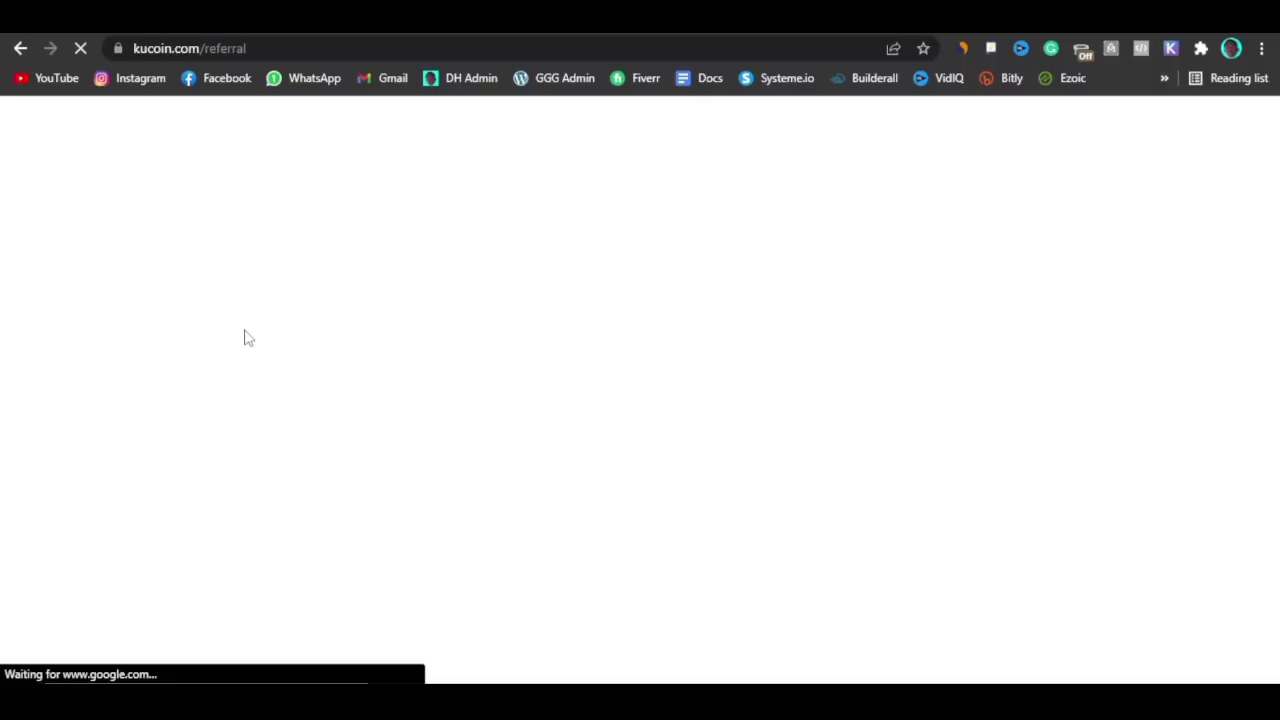
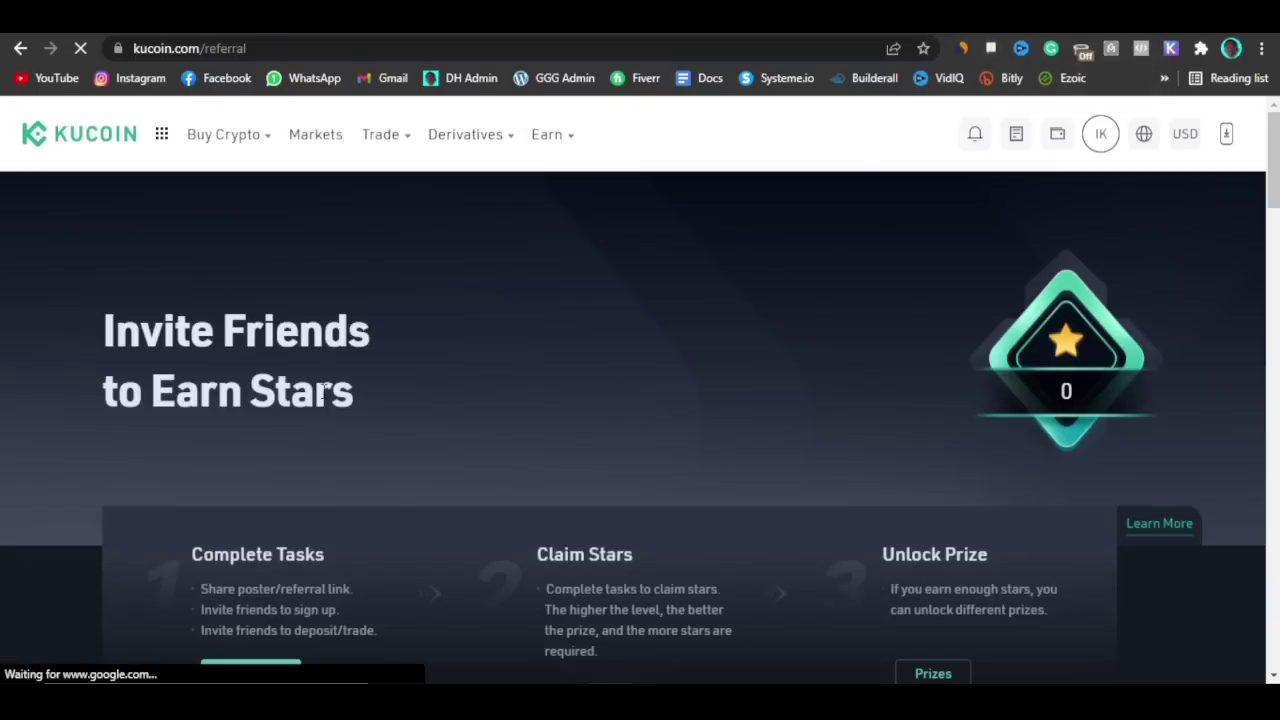
# Scroll the KuCoin referral page to the footer, highlighting the Complete Tasks steps, then back to Referral Link
pyautogui.scroll(-2, 323, 390)
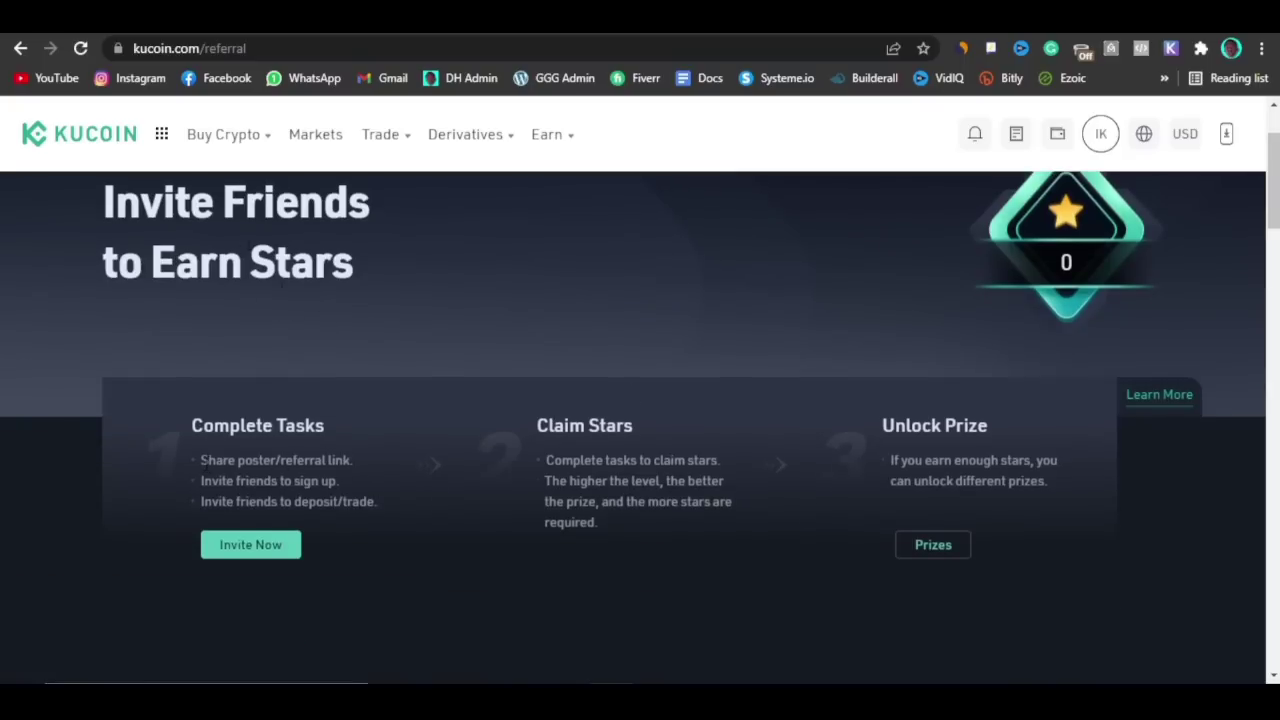
pyautogui.moveTo(200, 460); pyautogui.dragTo(370, 502)
pyautogui.click(398, 500)
pyautogui.scroll(-7, 953, 481)
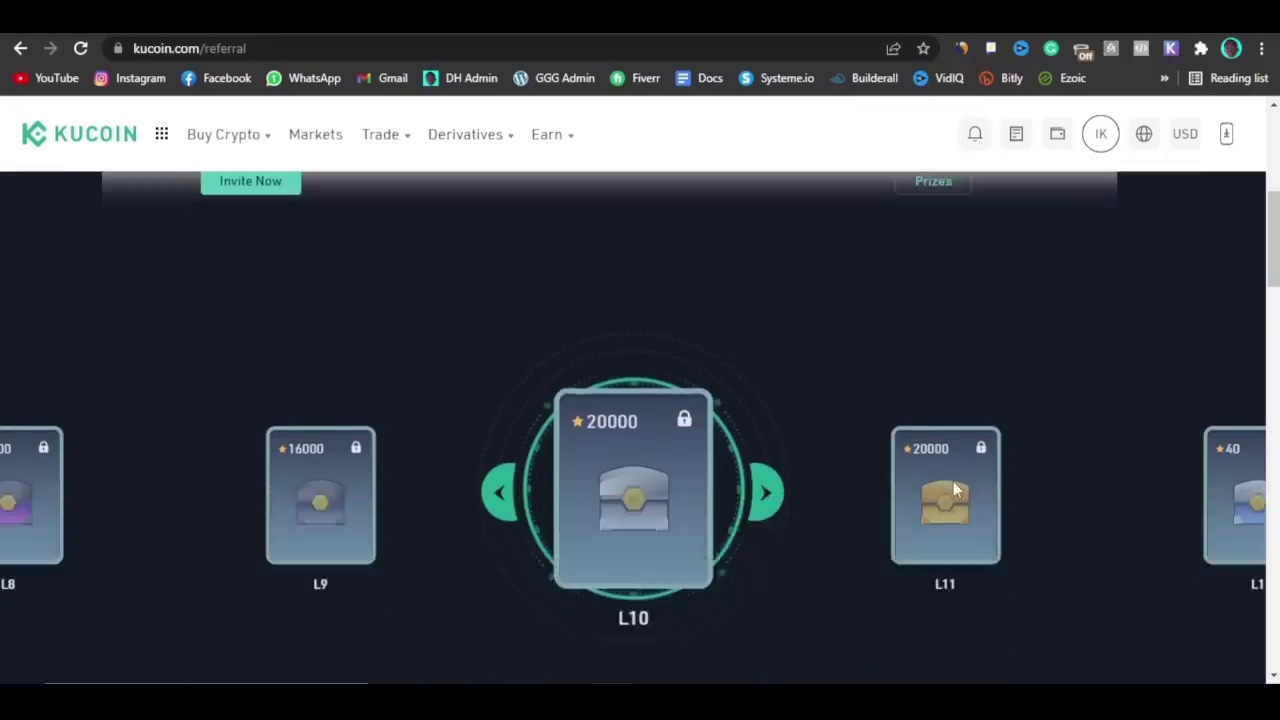
pyautogui.scroll(3, 951, 476)
pyautogui.scroll(-5, 835, 590)
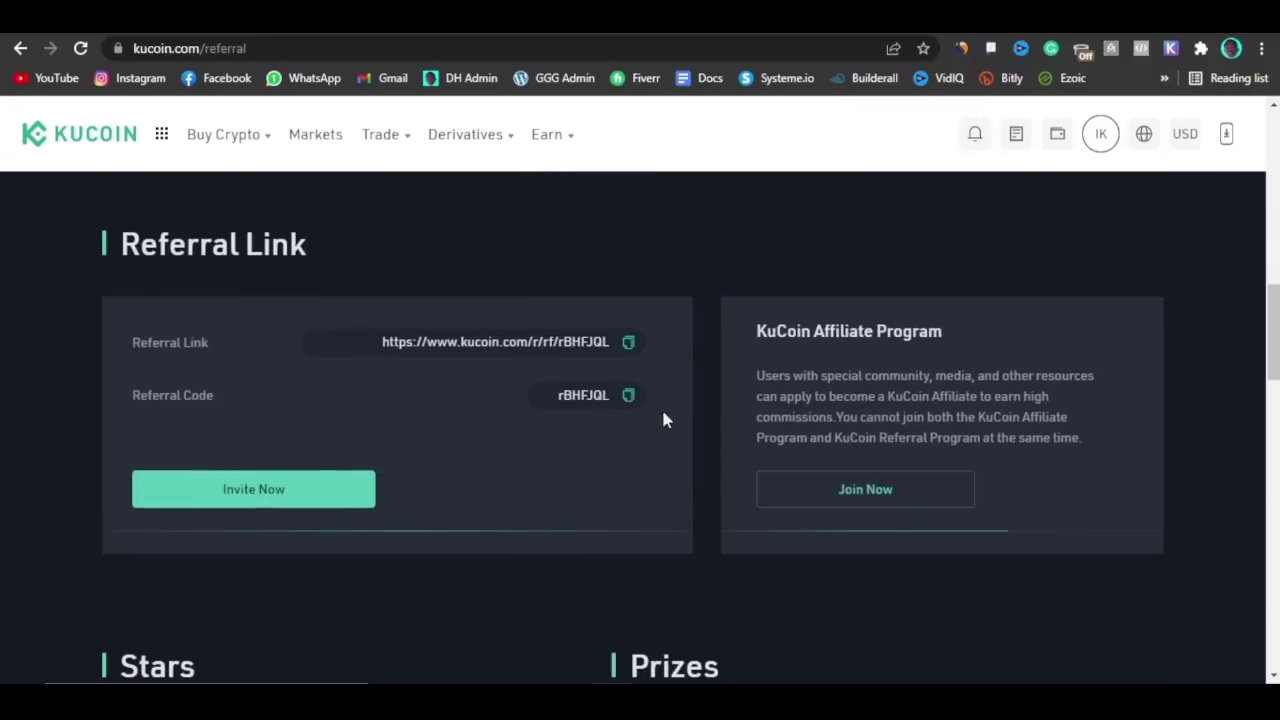
pyautogui.scroll(-4, 502, 430)
pyautogui.scroll(-10, 502, 430)
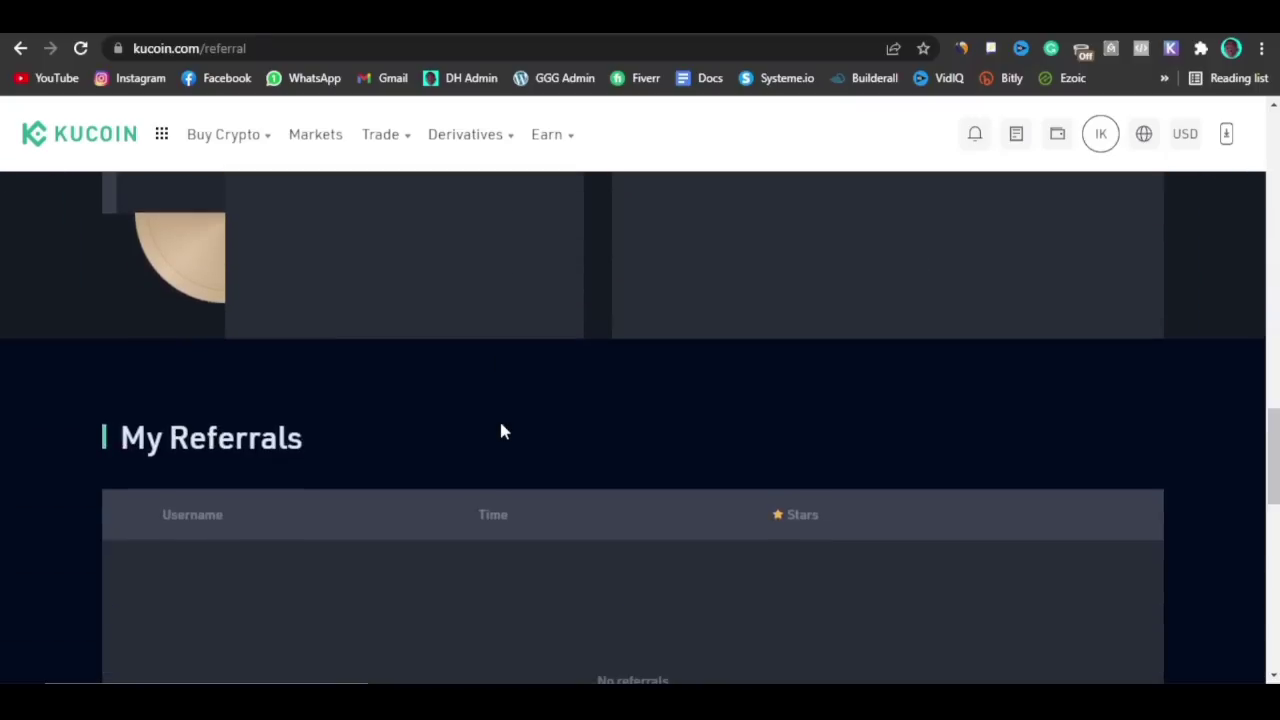
pyautogui.scroll(8, 502, 430)
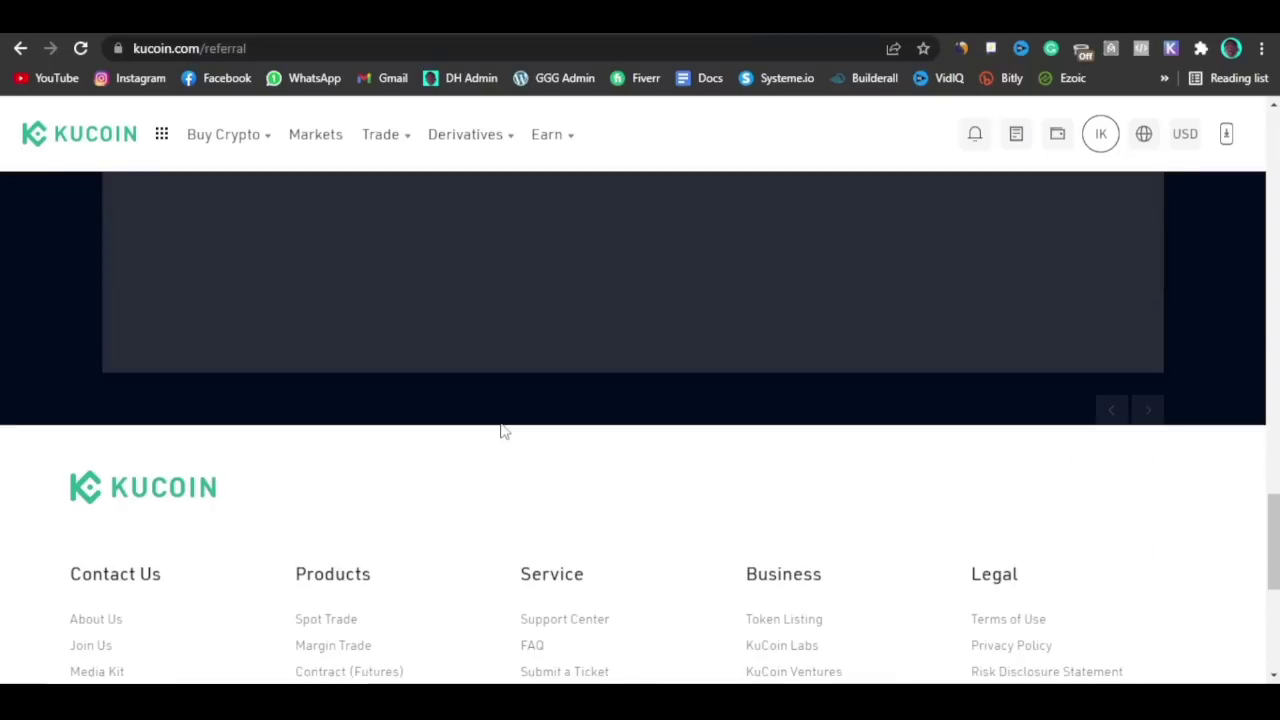
pyautogui.scroll(5, 502, 430)
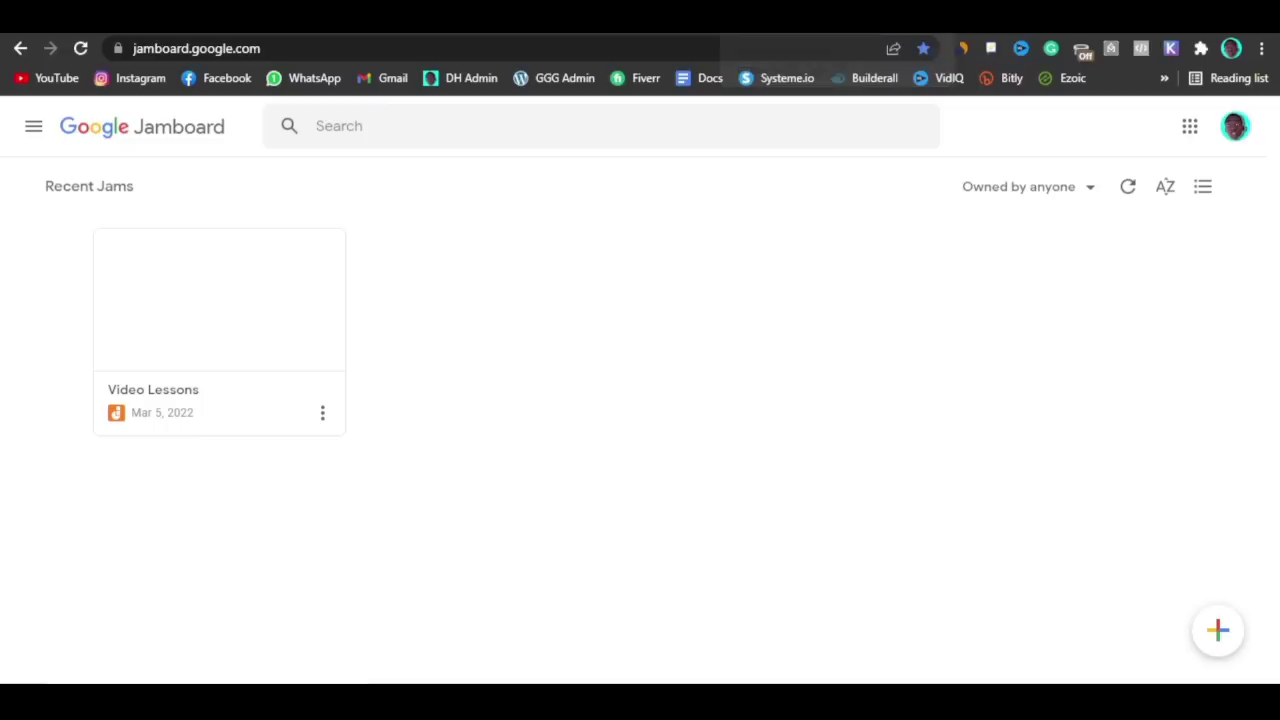
# Compare the Keyword Planner huobi vs kucoin ideas with the drafted WordCounter keyword list
pyautogui.click(210, 349)
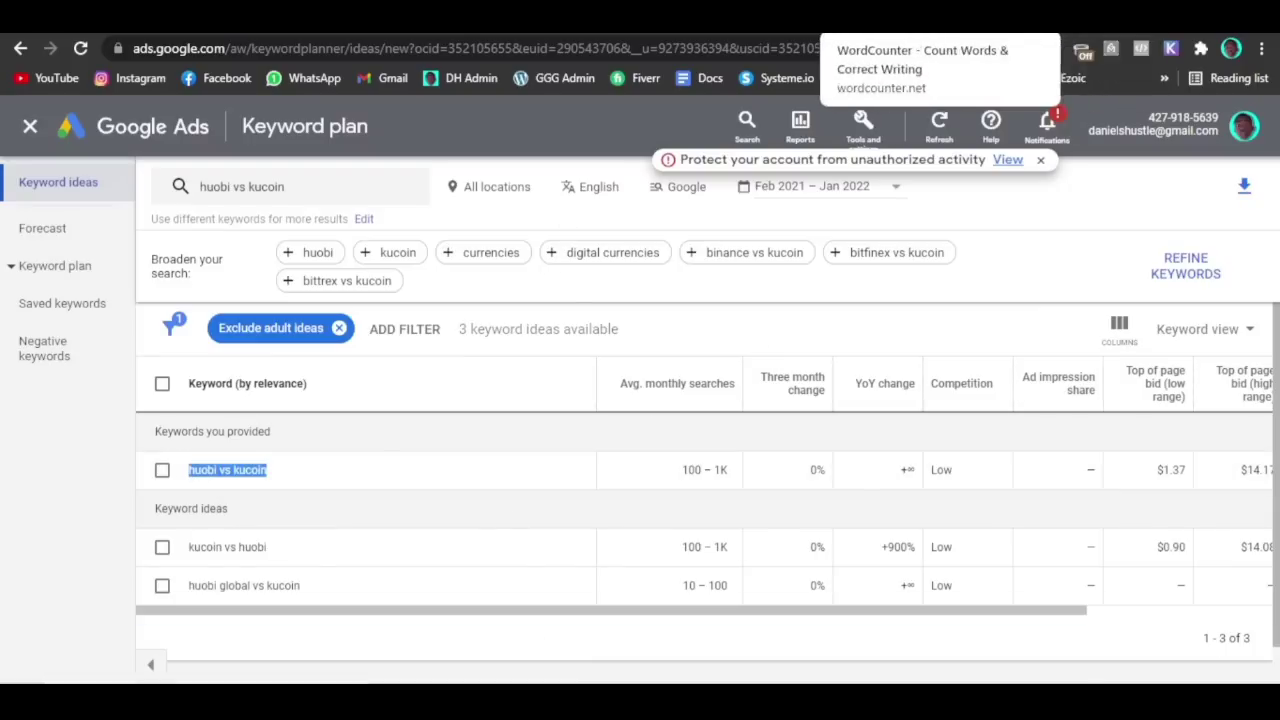
pyautogui.click(855, 16)
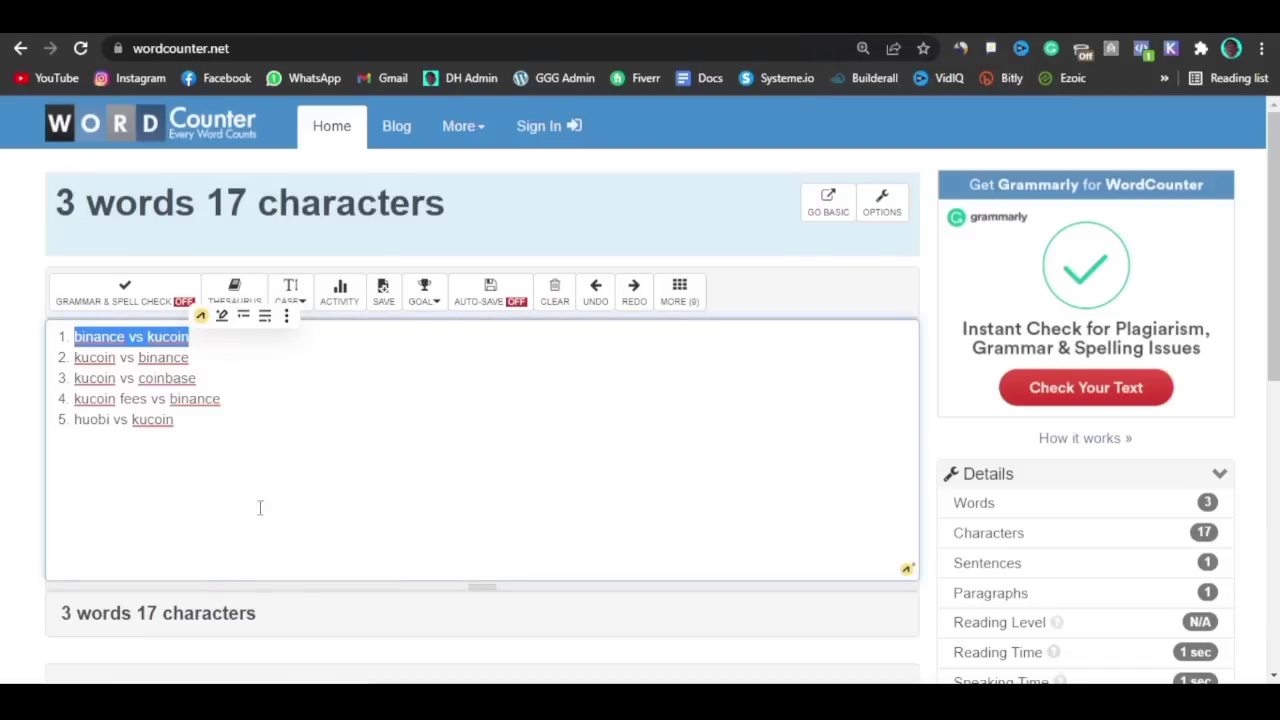
pyautogui.click(130, 388)
pyautogui.moveTo(230, 376); pyautogui.dragTo(112, 336)
pyautogui.click(147, 336)
pyautogui.hotkey('ctrl', 'shift', 'Tab')
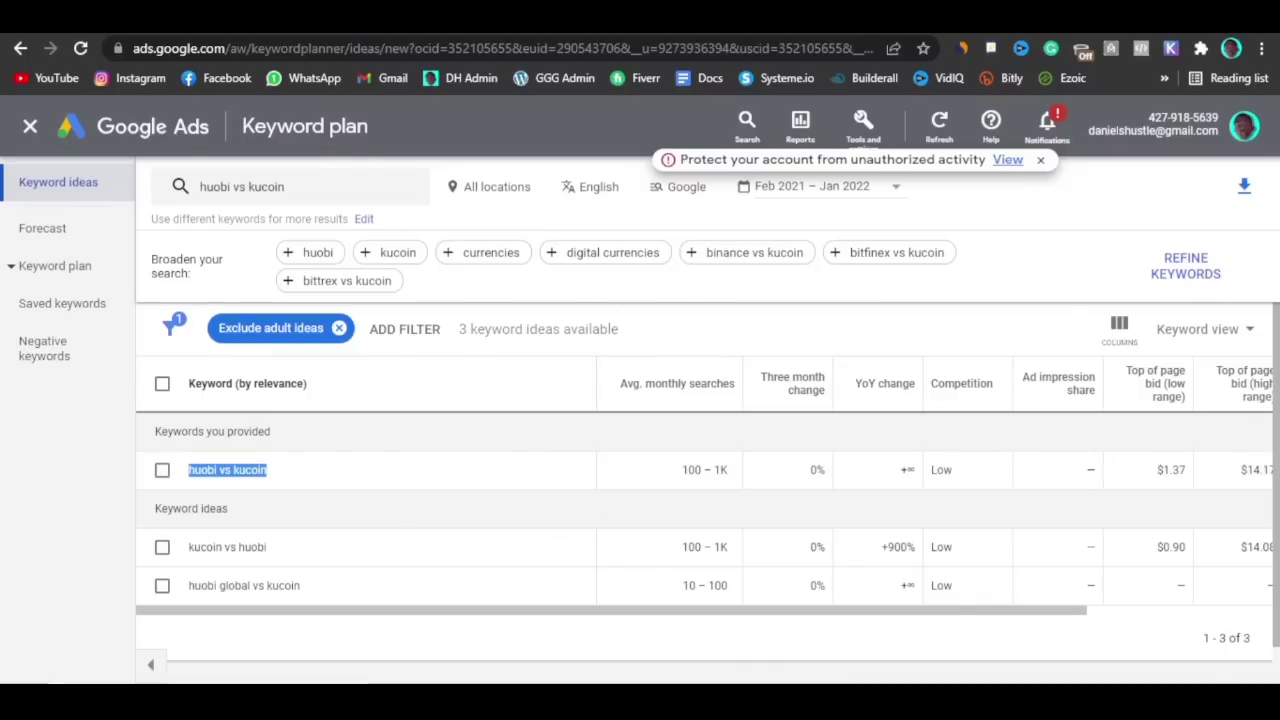
pyautogui.hotkey('ctrl', 'Tab')
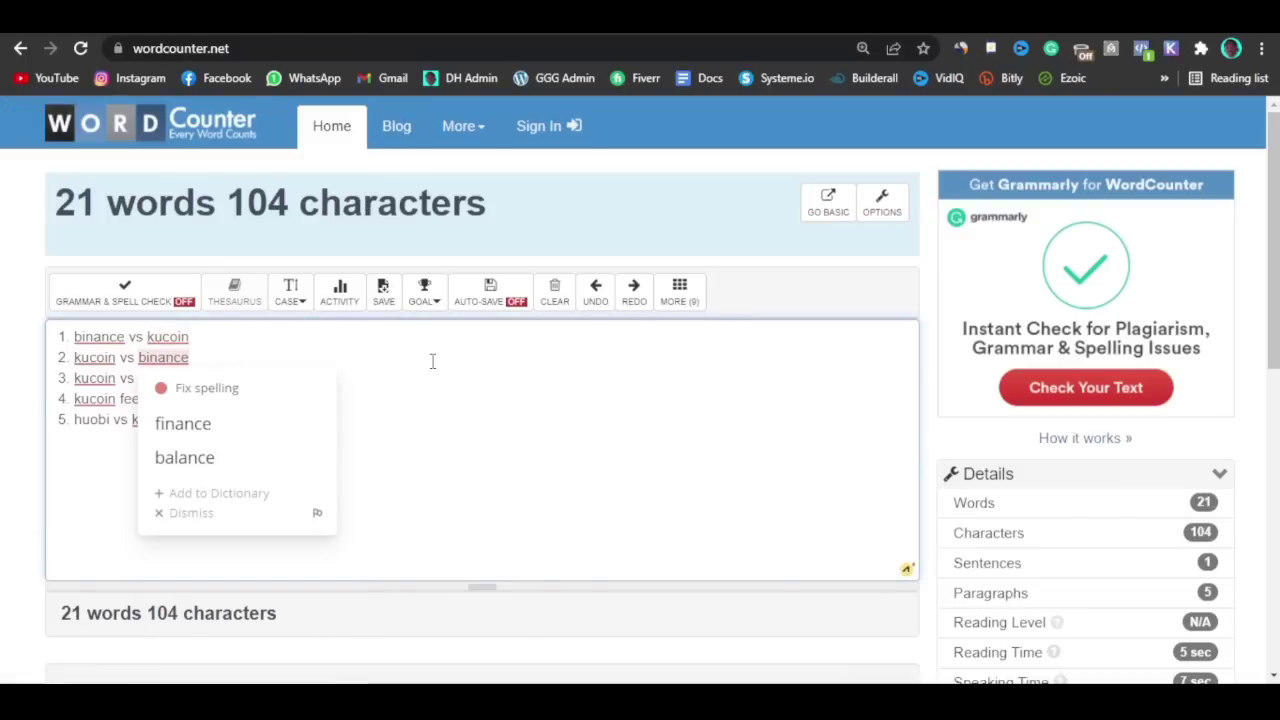
# Copy 'binance vs kucoin' from the keyword list into a new tab's address bar
pyautogui.moveTo(235, 340); pyautogui.dragTo(73, 333)
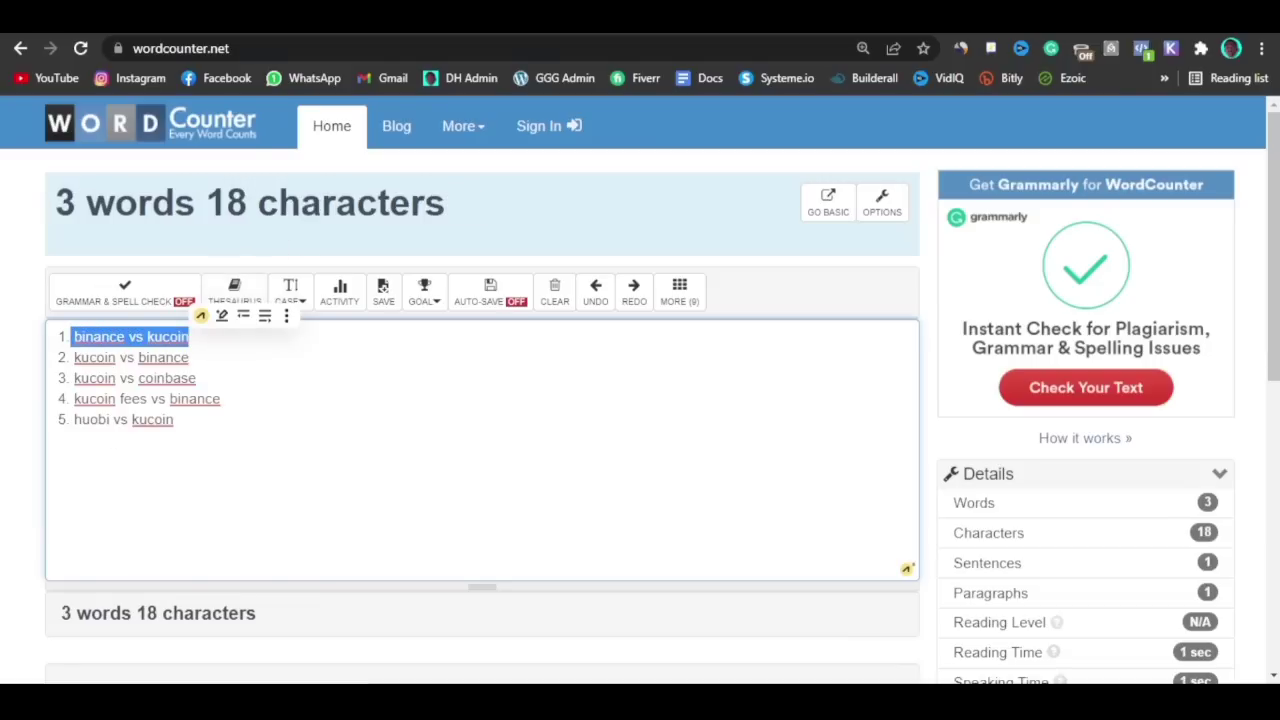
pyautogui.hotkey('ctrl', 'c')
pyautogui.hotkey('ctrl', 't')
pyautogui.hotkey('ctrl', 'v')
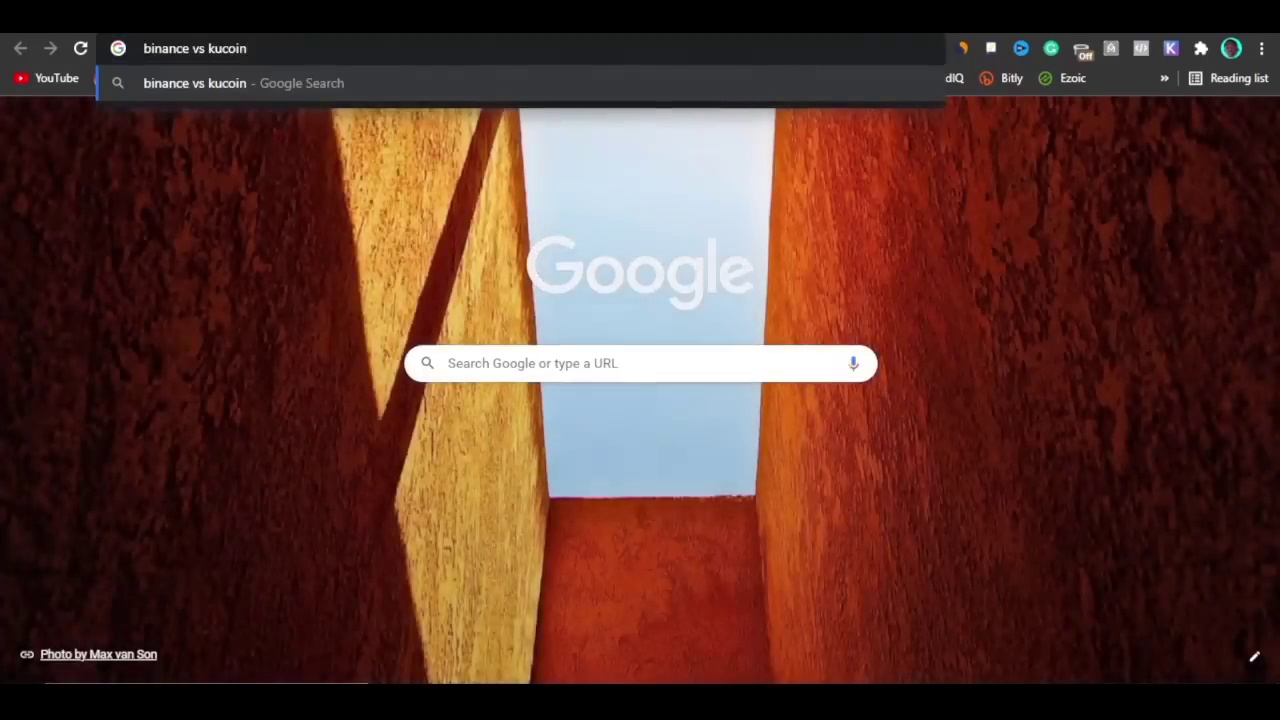
# Search Google for 'binance vs kucoin' and review the competing results, topped by the stilt.com snippet
pyautogui.press('Return')
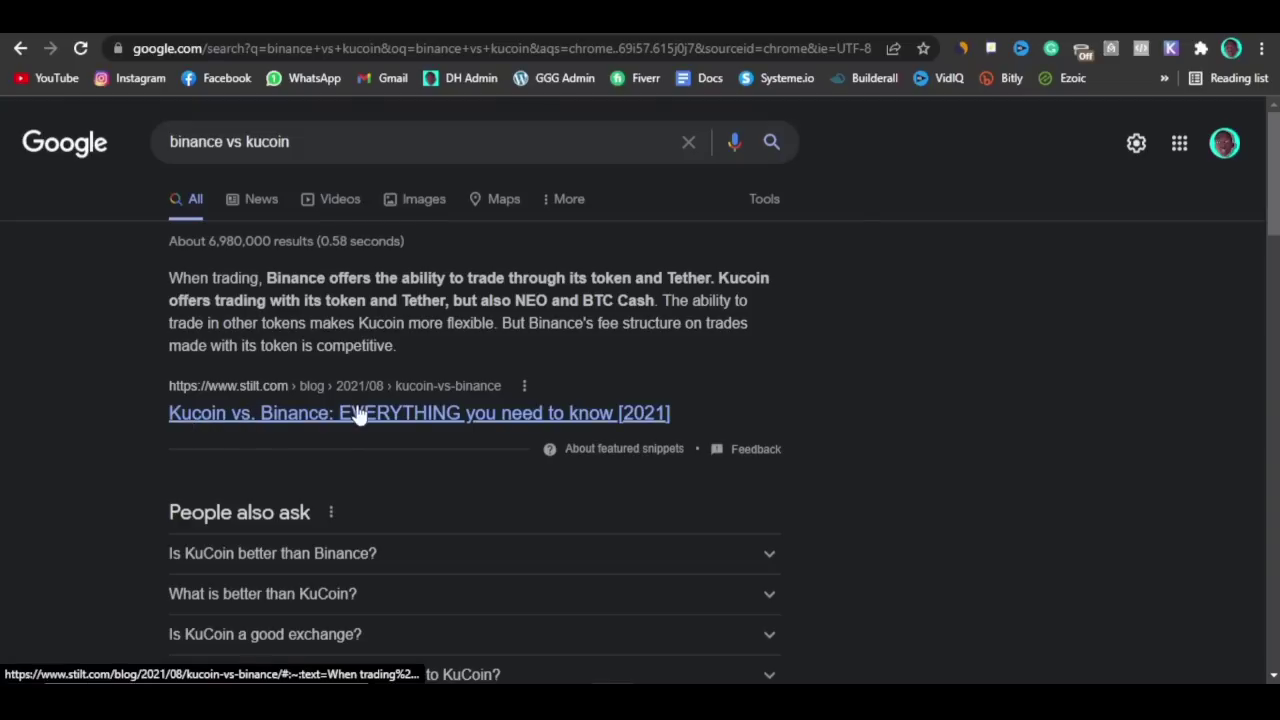
pyautogui.click(568, 426)
pyautogui.scroll(-4, 498, 445)
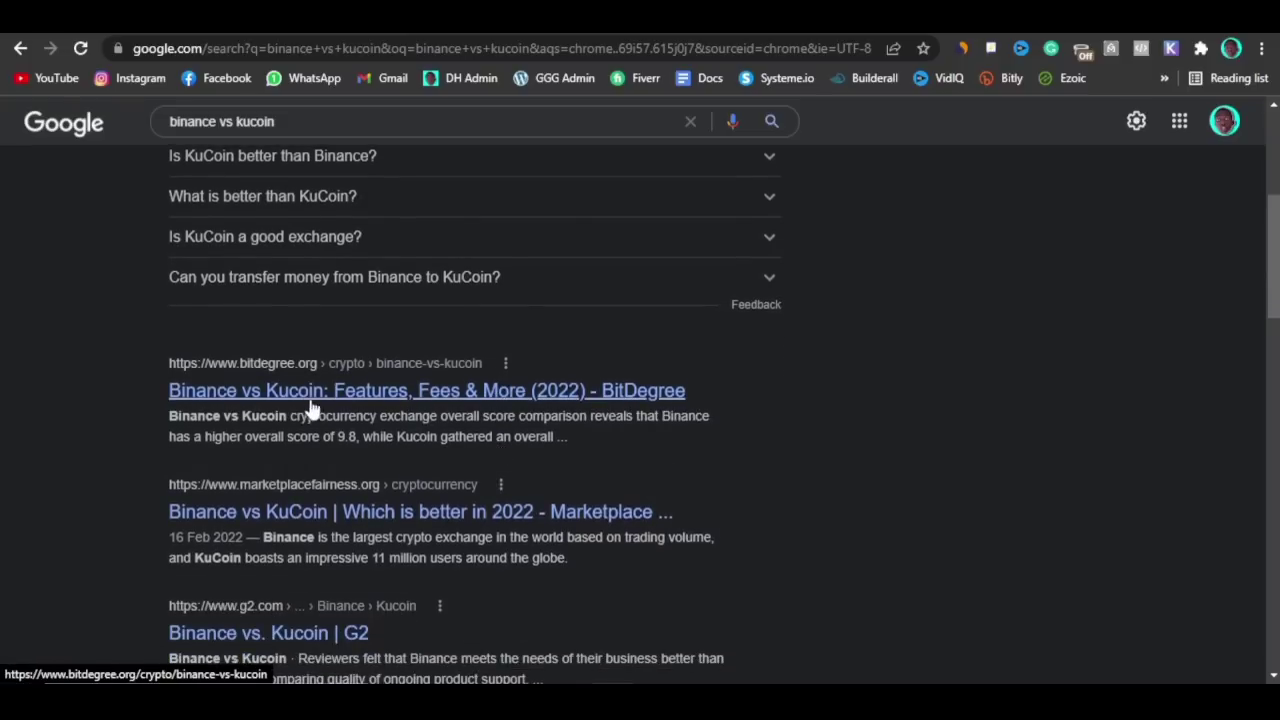
pyautogui.scroll(-2, 498, 398)
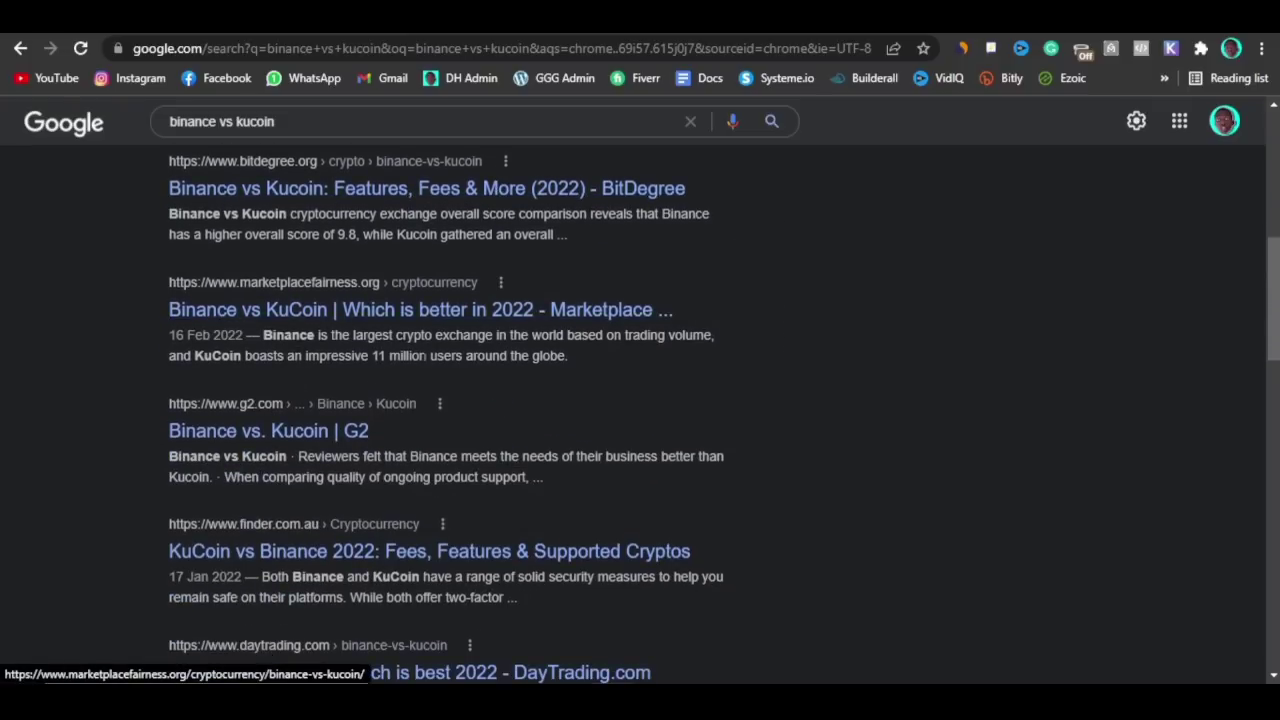
pyautogui.scroll(-7, 335, 478)
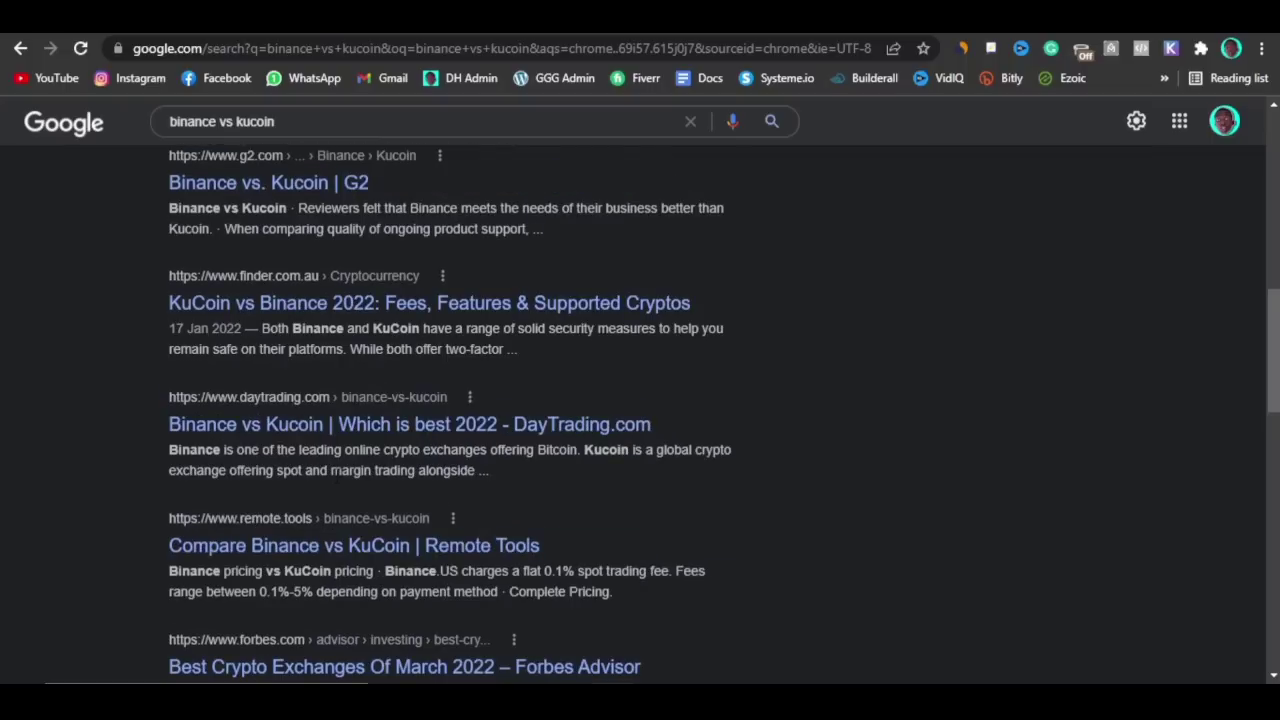
pyautogui.scroll(-2, 337, 483)
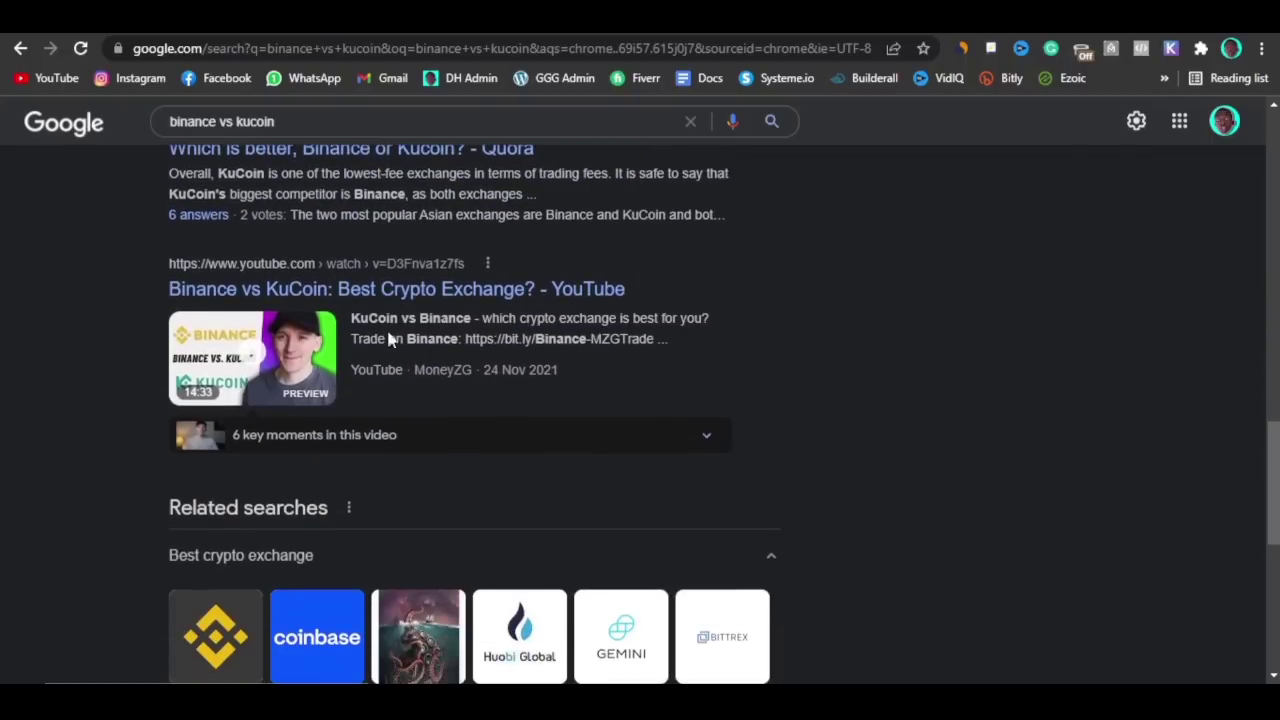
pyautogui.scroll(15, 380, 409)
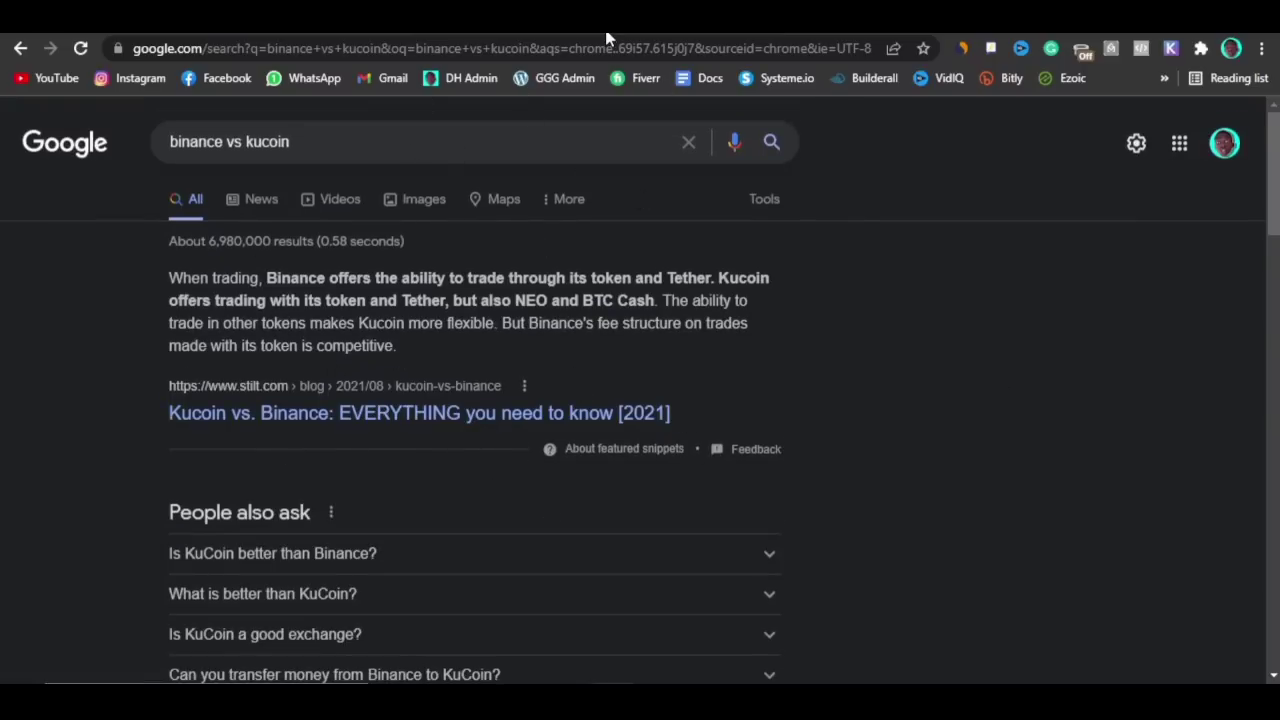
pyautogui.hotkey('ctrl', 'Tab')
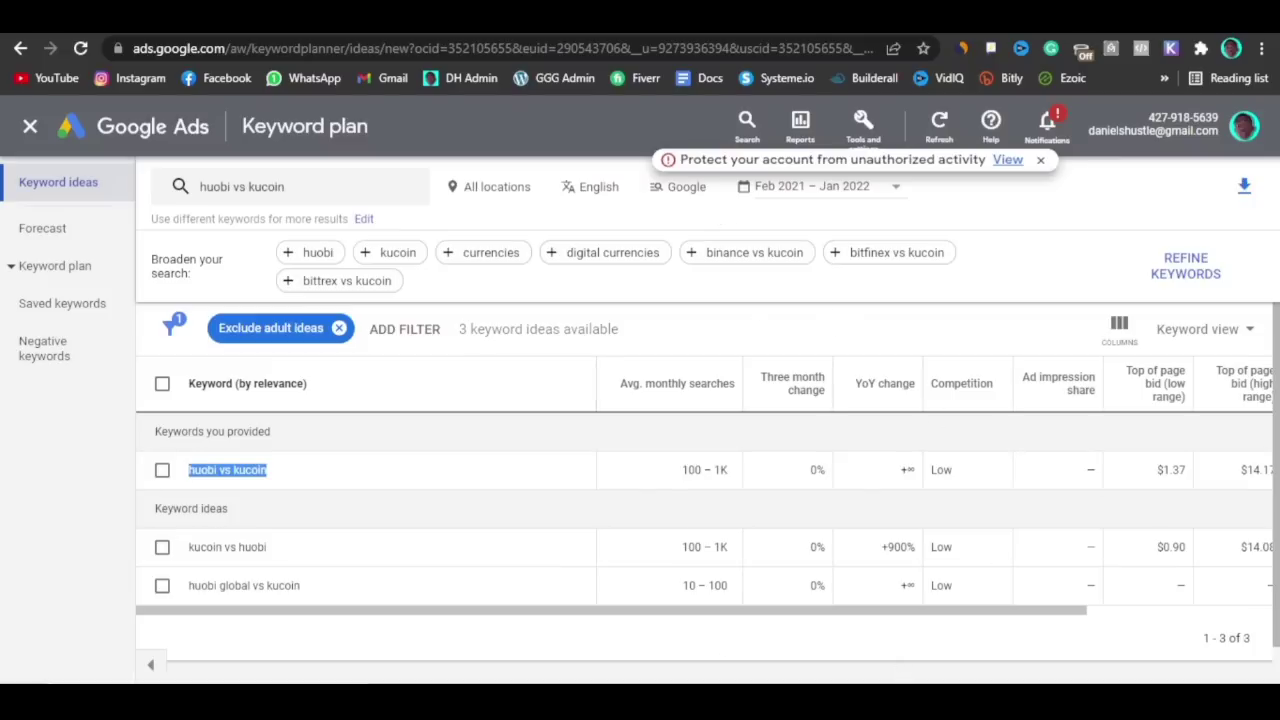
pyautogui.hotkey('ctrl', 'Tab')
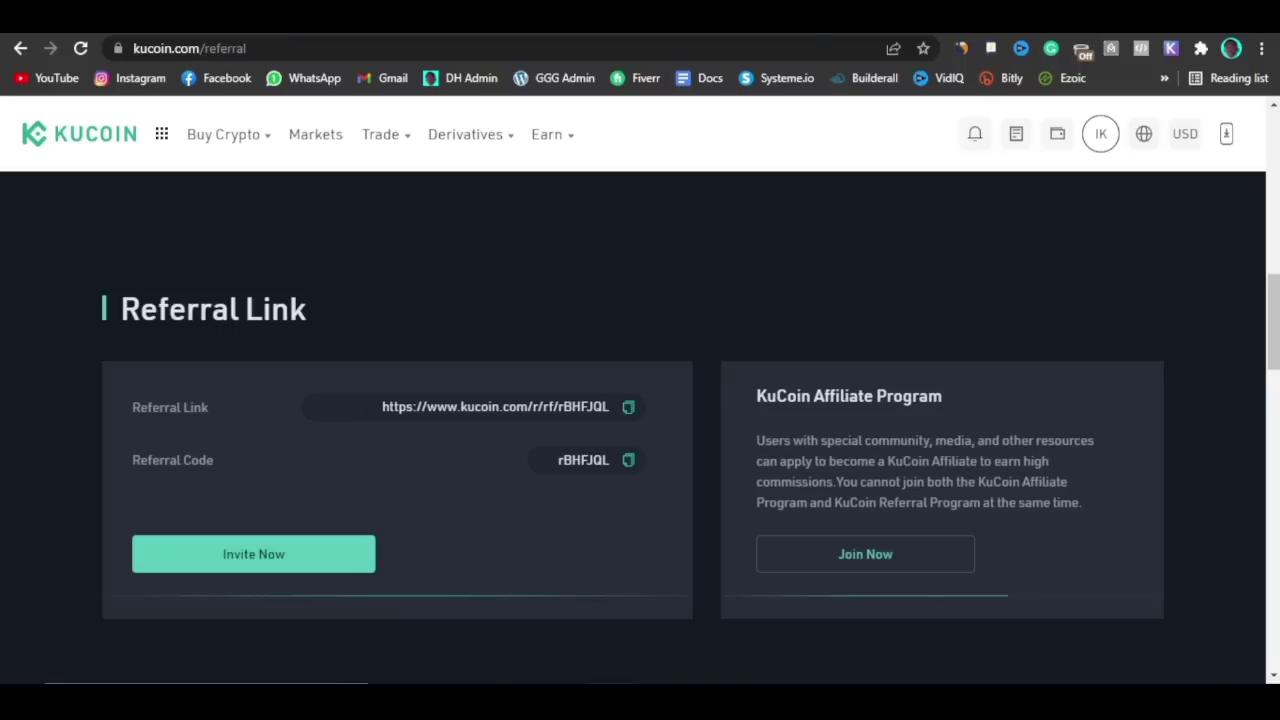
pyautogui.hotkey('ctrl', 'Tab')
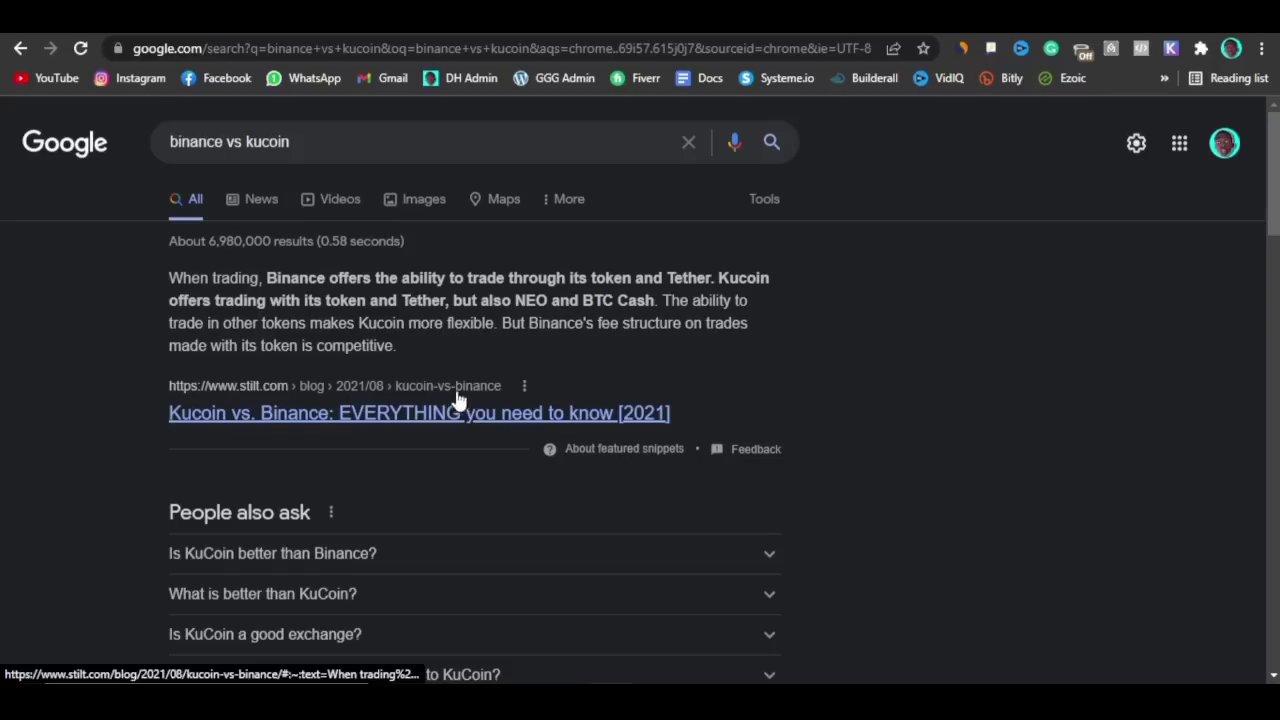
# Review the Tumblr Binance vs Kucoin draft's headline and intro paragraph
pyautogui.click(401, 421)
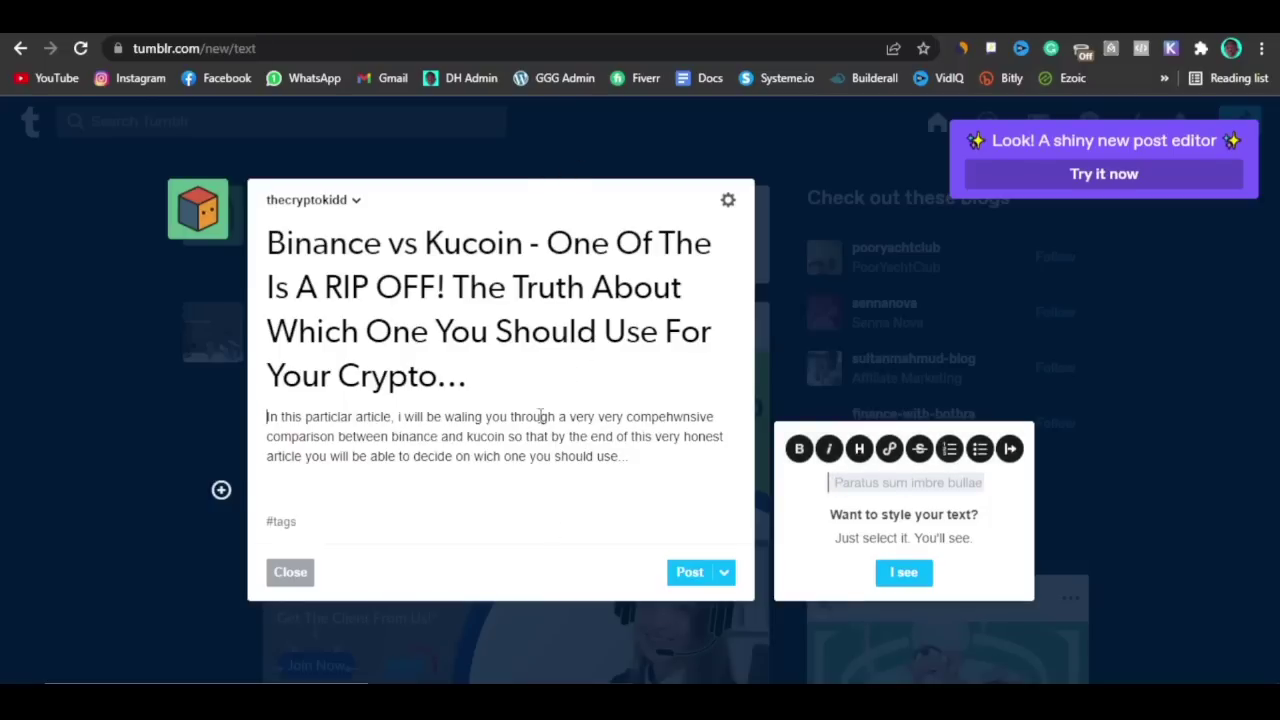
pyautogui.click(663, 457)
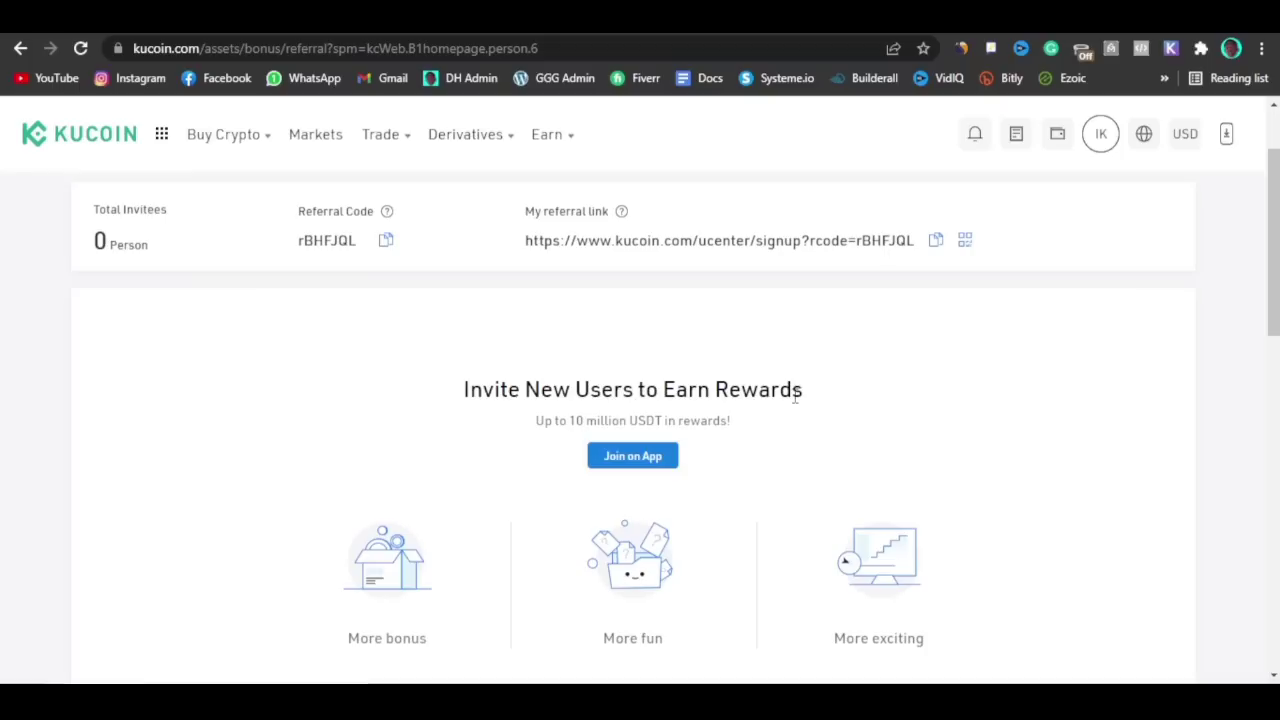
# Scroll the KuCoin referral page with its code and link down to the footer and back up
pyautogui.scroll(-5, 807, 537)
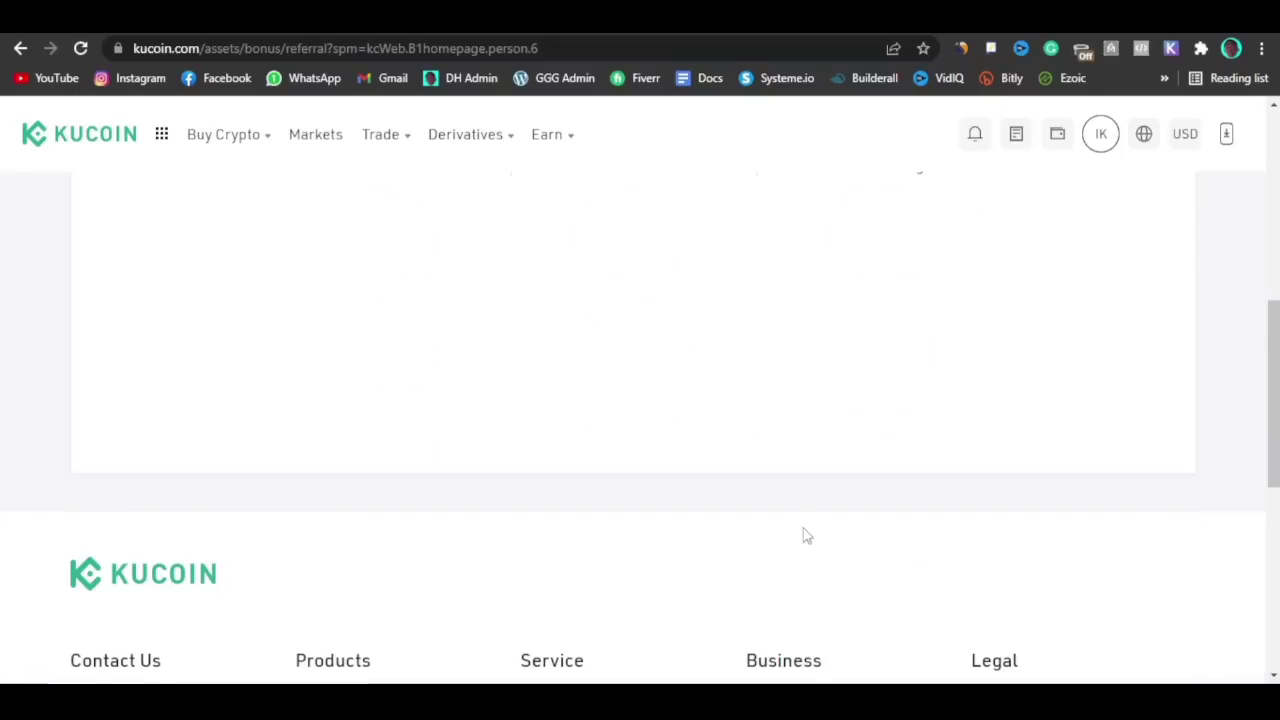
pyautogui.scroll(-4, 807, 537)
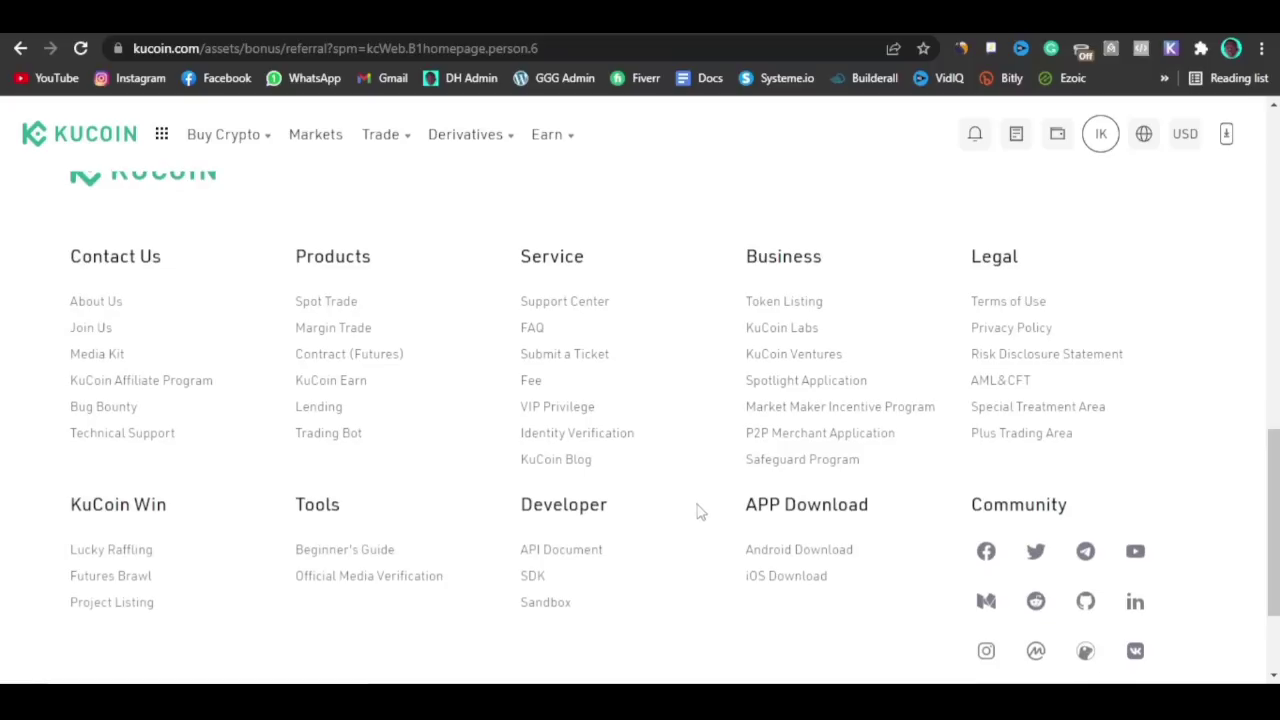
pyautogui.scroll(6, 845, 313)
pyautogui.scroll(5, 706, 350)
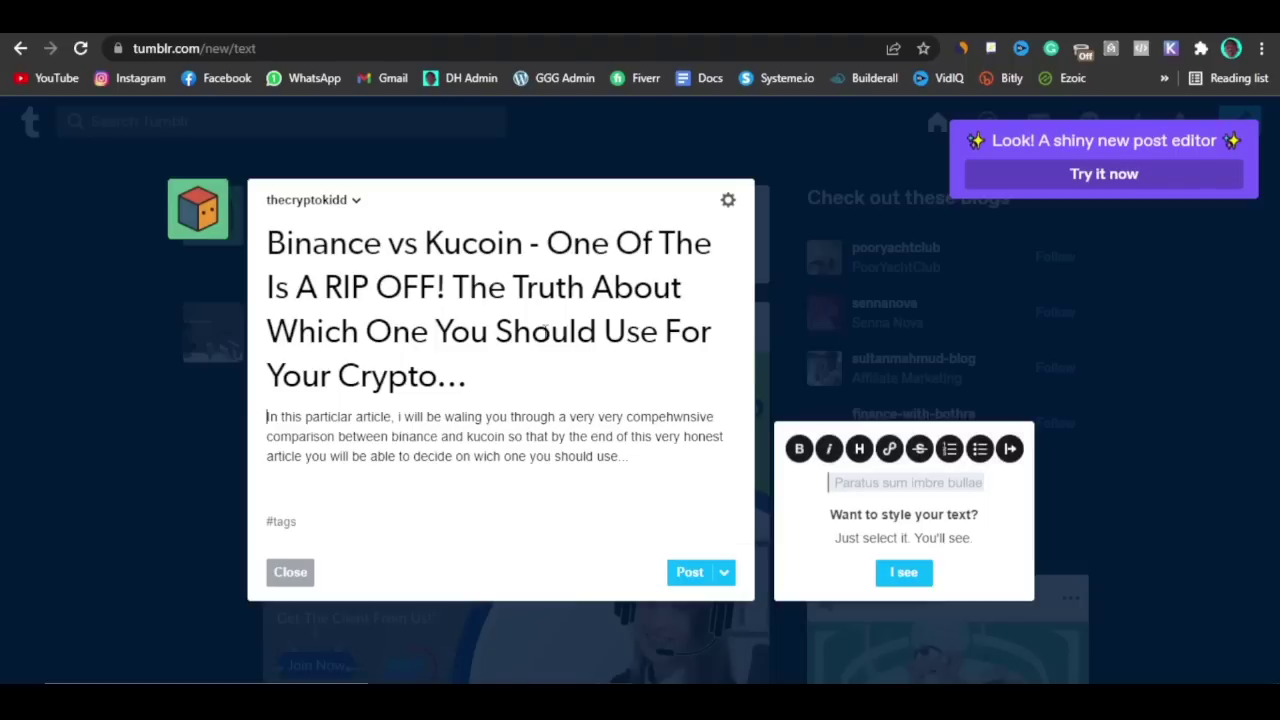
# Copy the tumblr.com address and check it in the Ahrefs free Backlink Checker
pyautogui.moveTo(201, 48); pyautogui.dragTo(130, 48)
pyautogui.rightClick(180, 48)
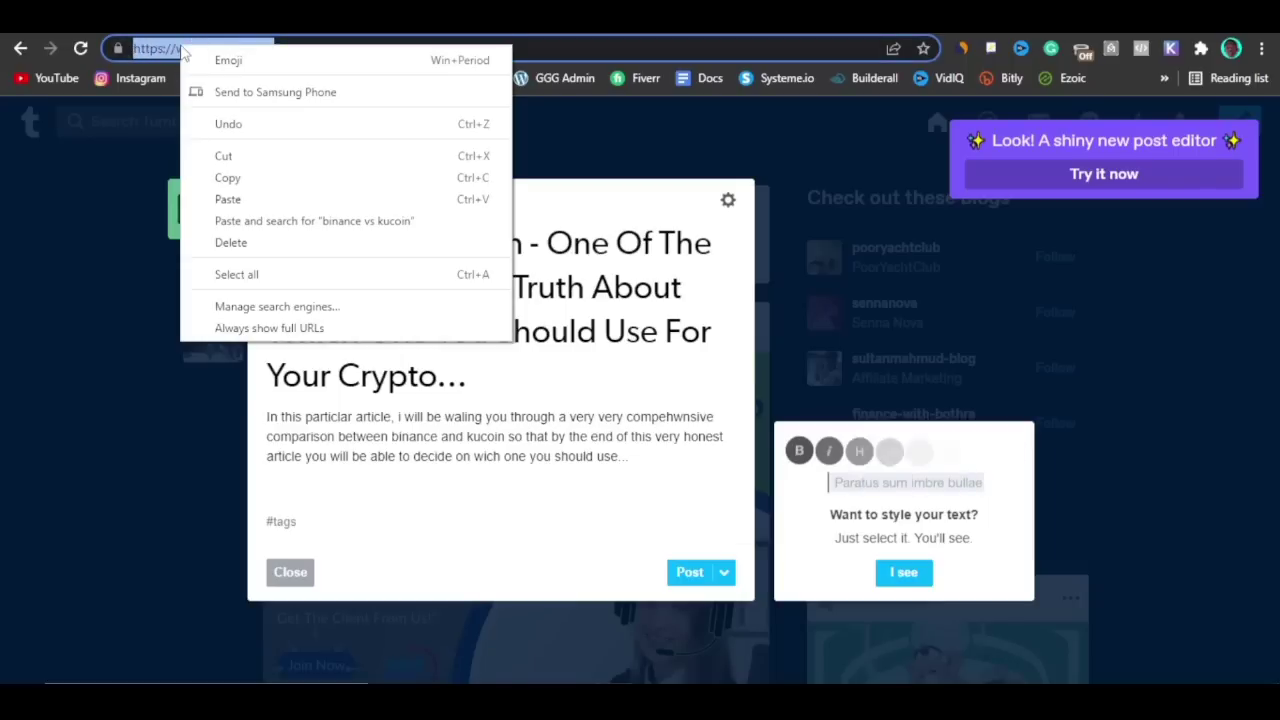
pyautogui.click(268, 178)
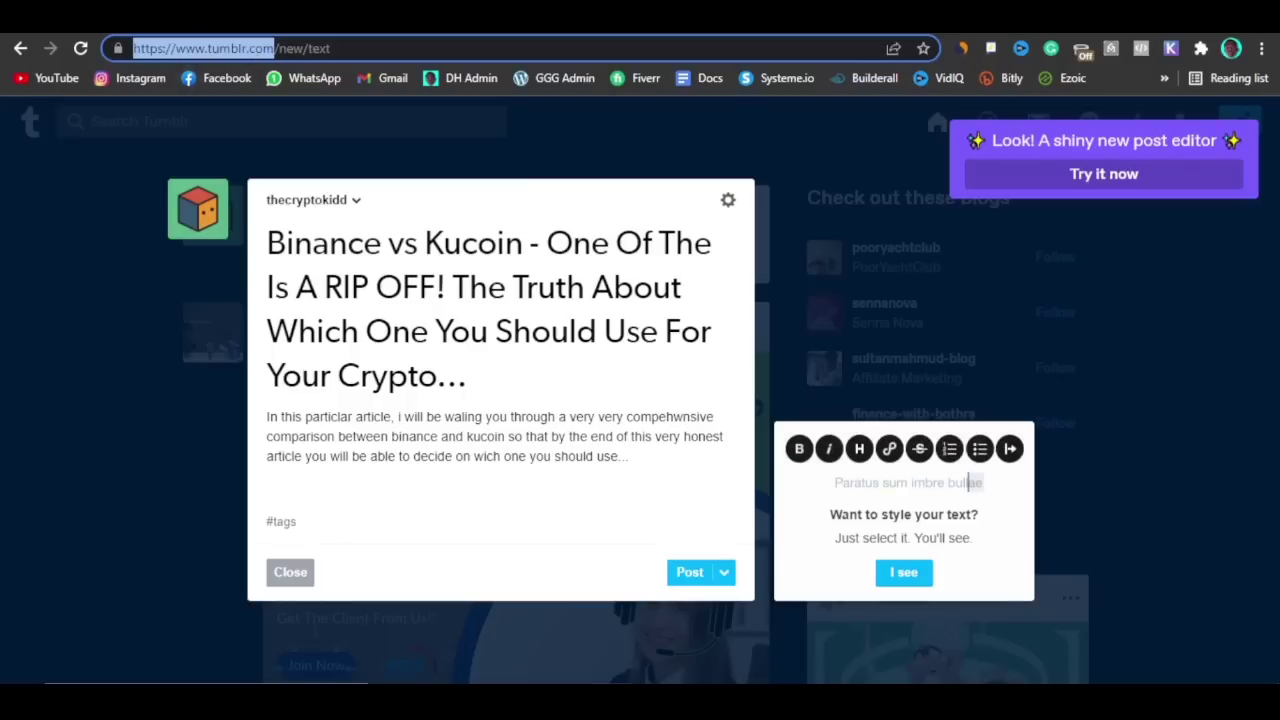
pyautogui.hotkey('ctrl', 't')
pyautogui.write('b')
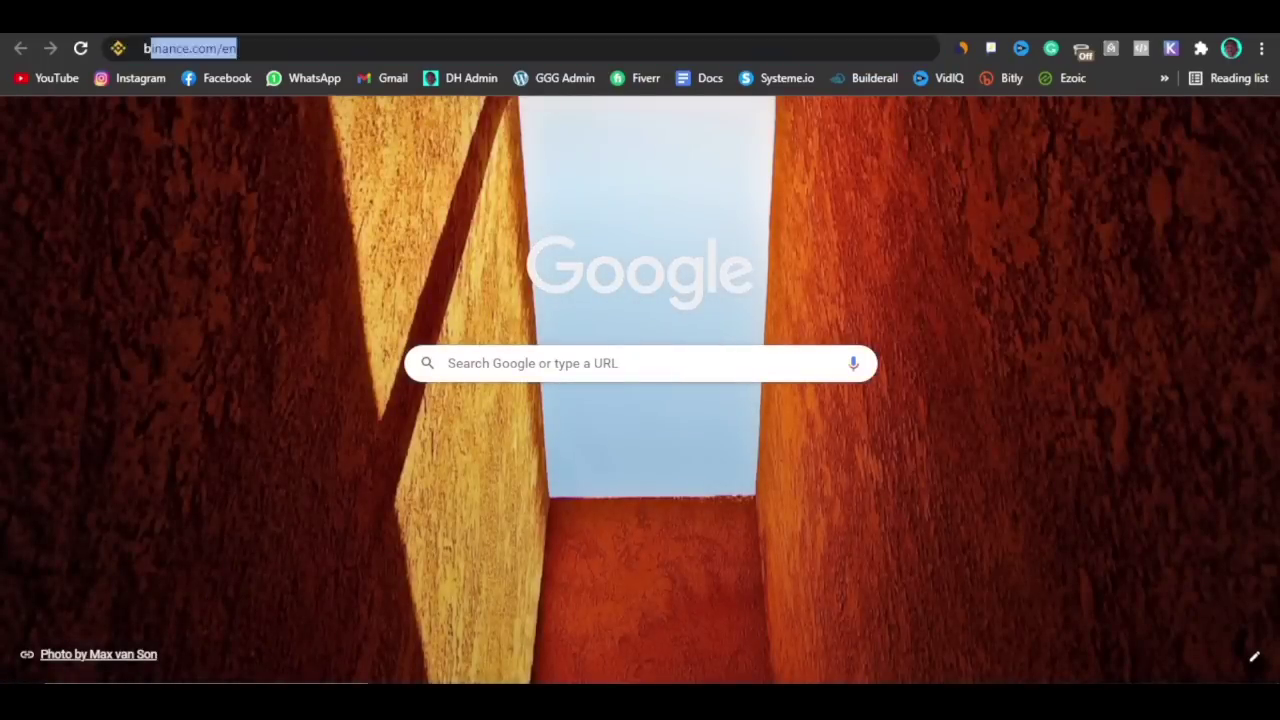
pyautogui.write('acklink che')
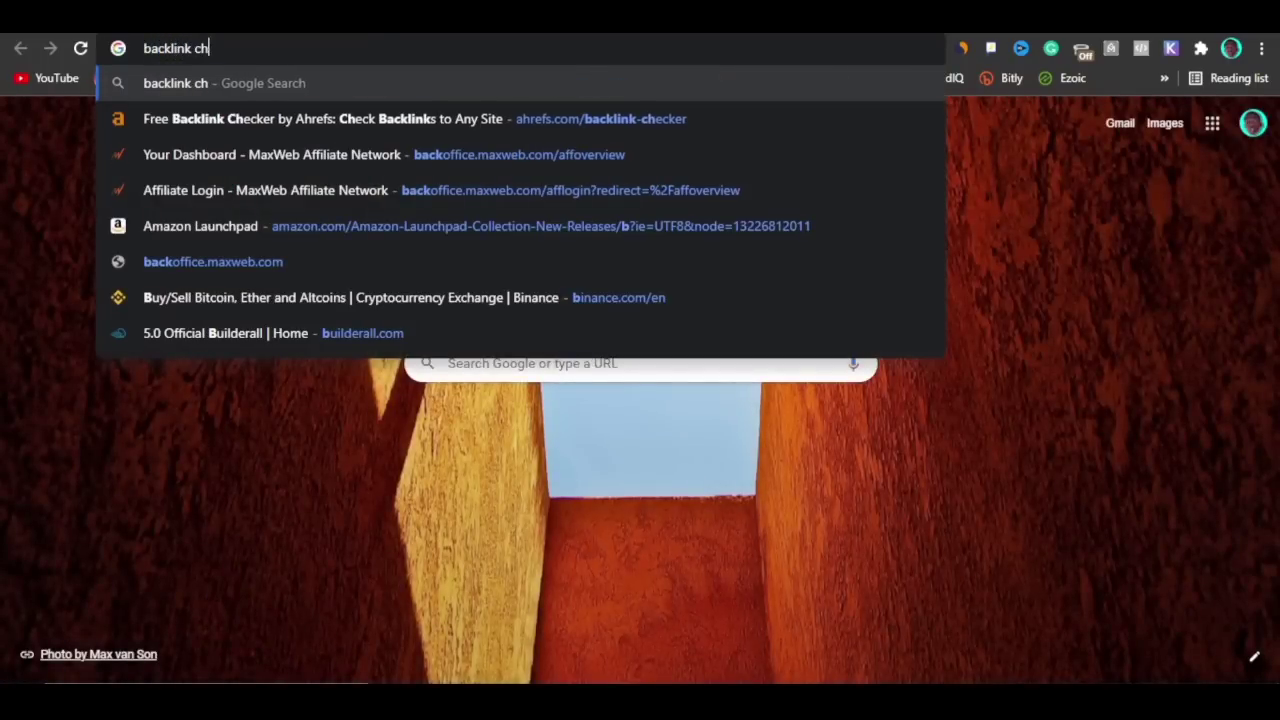
pyautogui.click(667, 190)
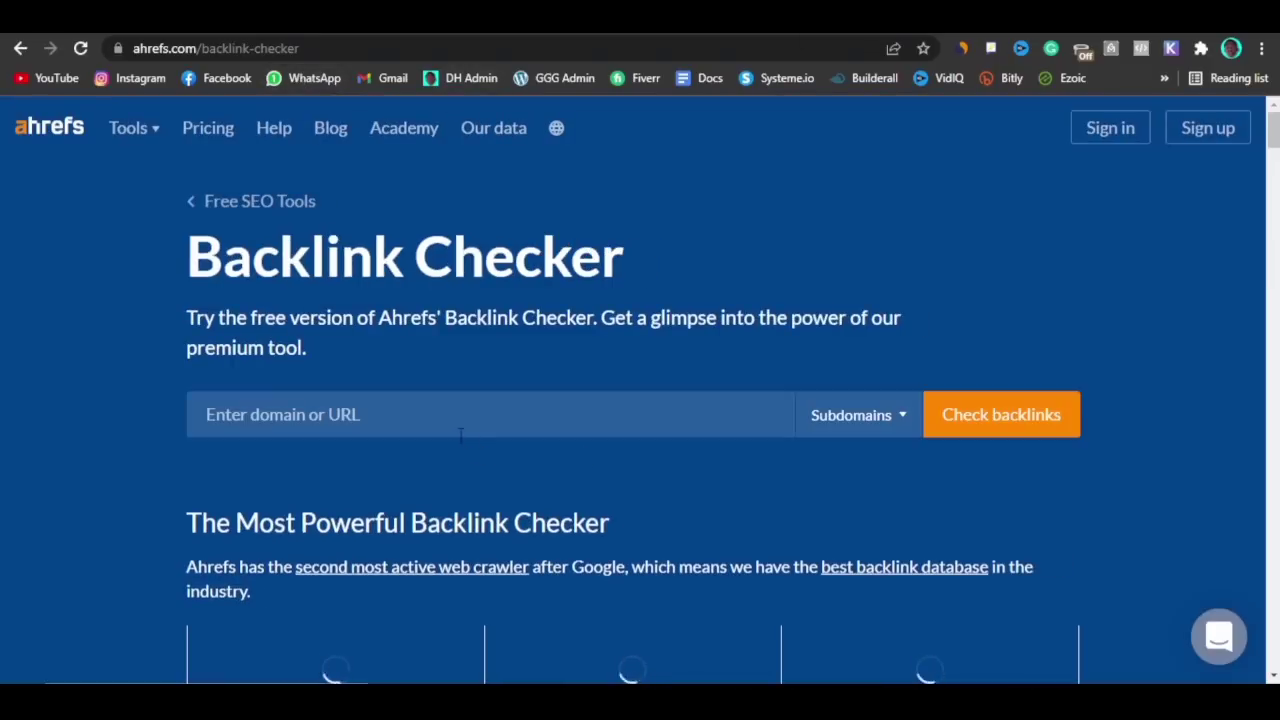
pyautogui.click(431, 423)
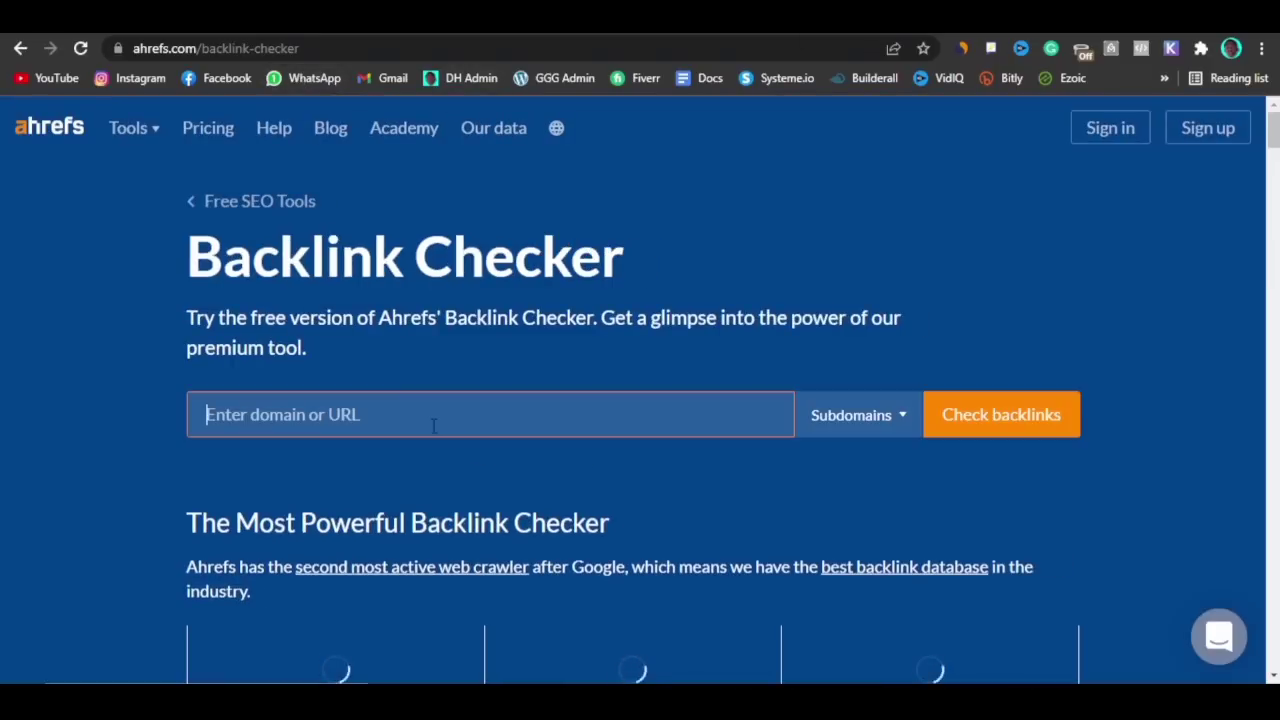
pyautogui.hotkey('ctrl', 'v')
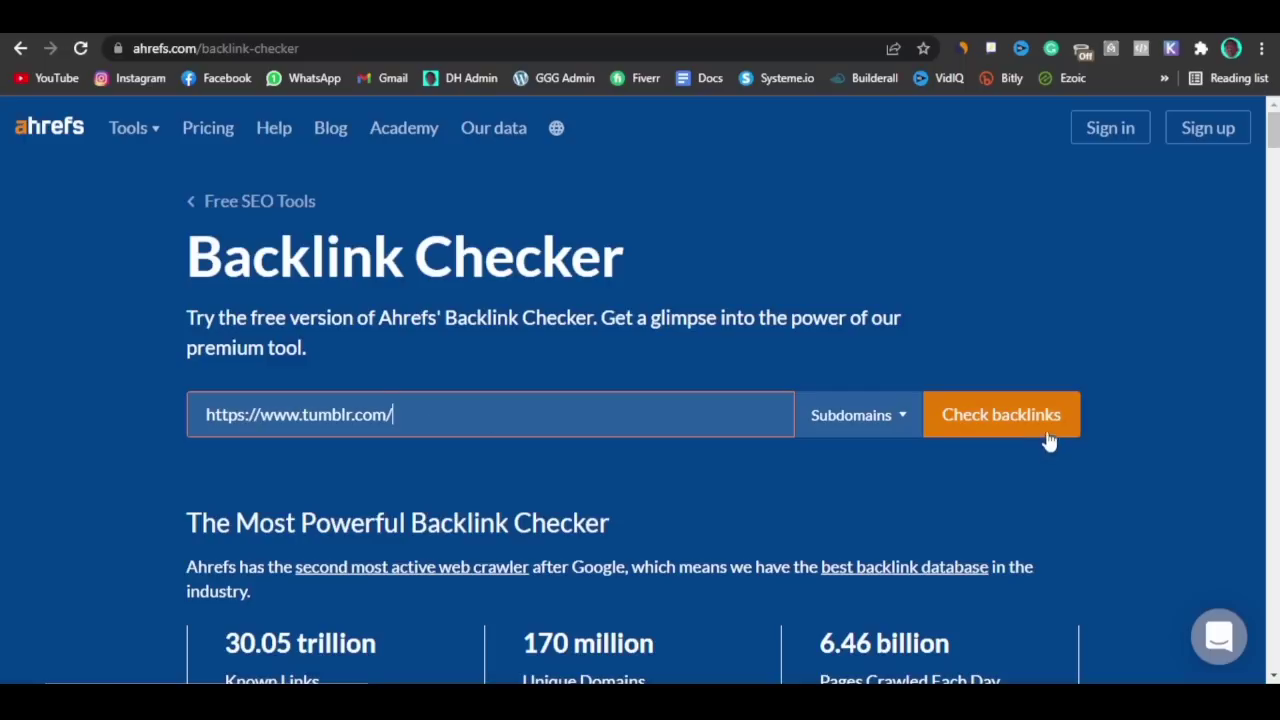
pyautogui.click(1023, 425)
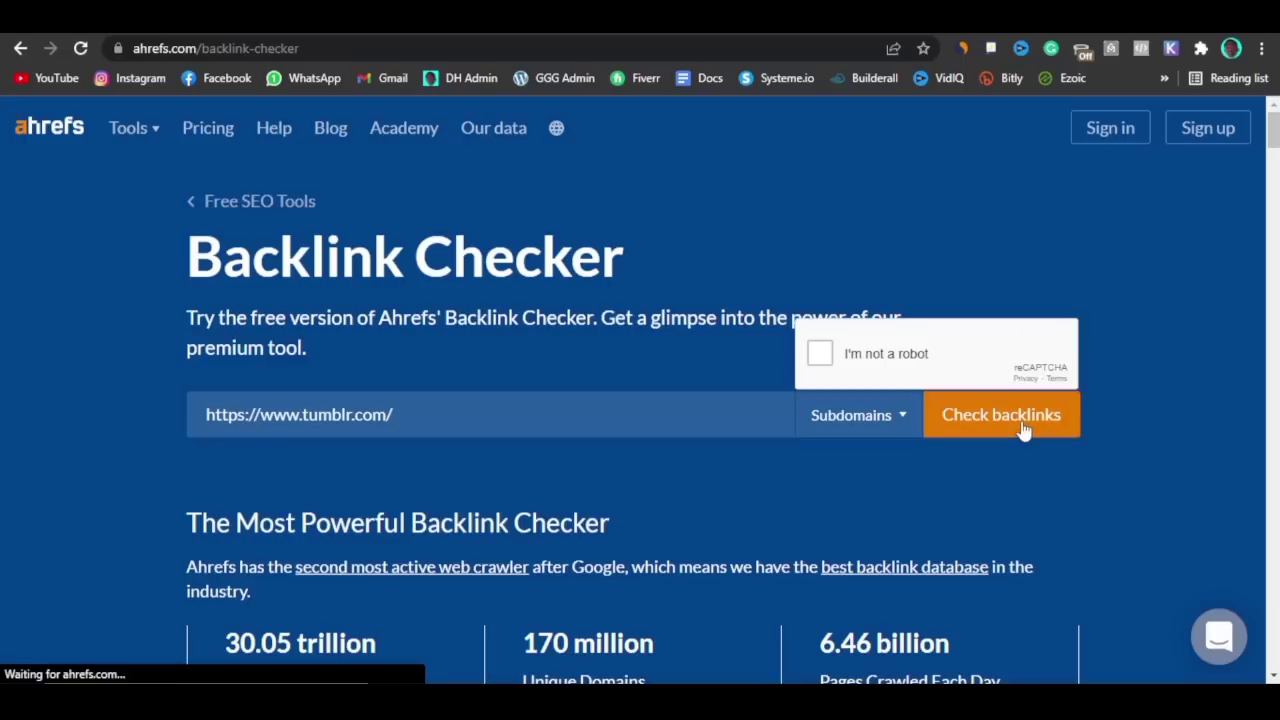
pyautogui.click(820, 354)
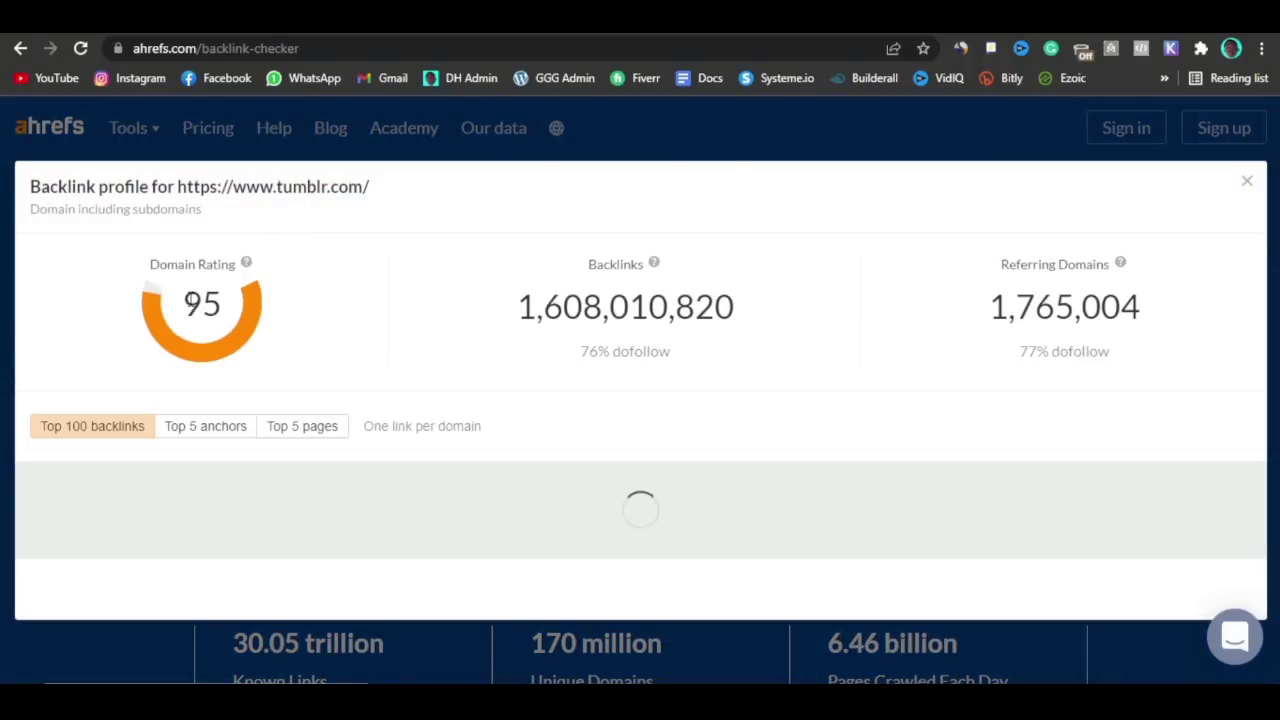
# Highlight tumblr.com's Domain Rating 95, 1,608,010,820 backlinks and 1,765,004 referring domains
pyautogui.moveTo(183, 290); pyautogui.dragTo(224, 300)
pyautogui.click(607, 289)
pyautogui.moveTo(516, 306); pyautogui.dragTo(752, 312)
pyautogui.click(828, 351)
pyautogui.moveTo(994, 309); pyautogui.dragTo(1157, 313)
# Close the tumblr.com results and copy the BitDegree result's link from the binance vs kucoin search
pyautogui.click(1157, 313)
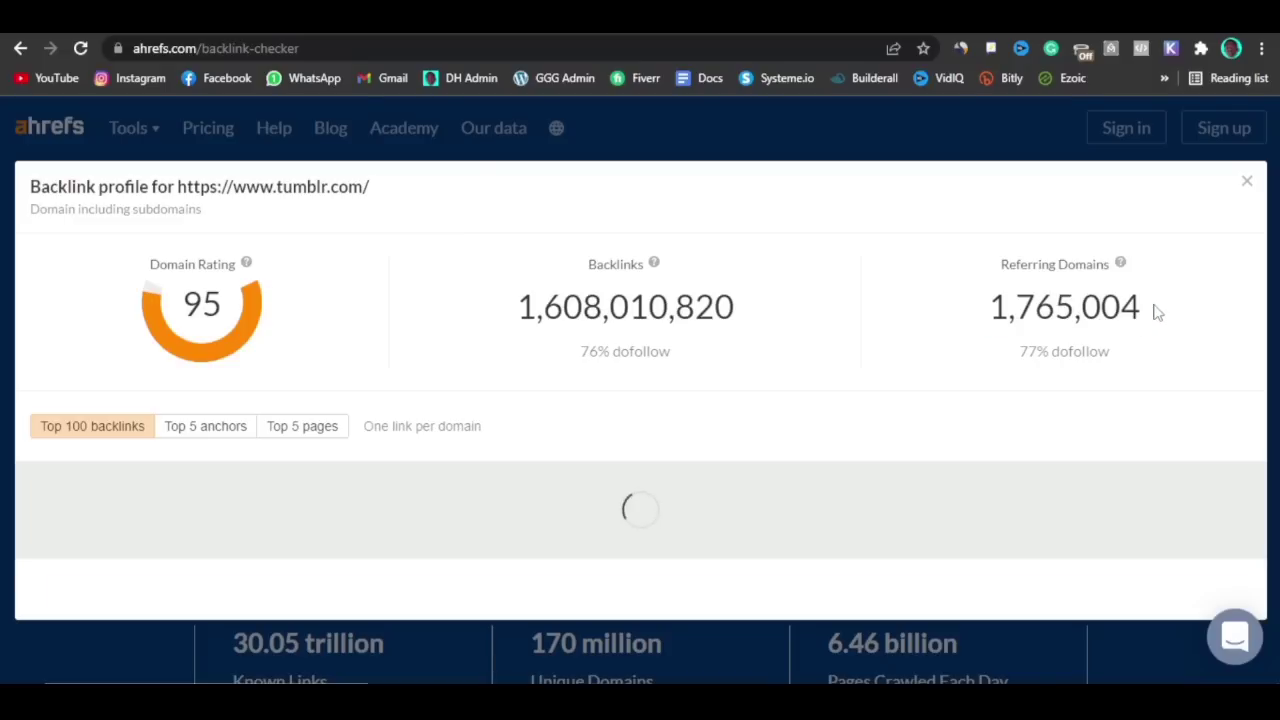
pyautogui.click(1247, 182)
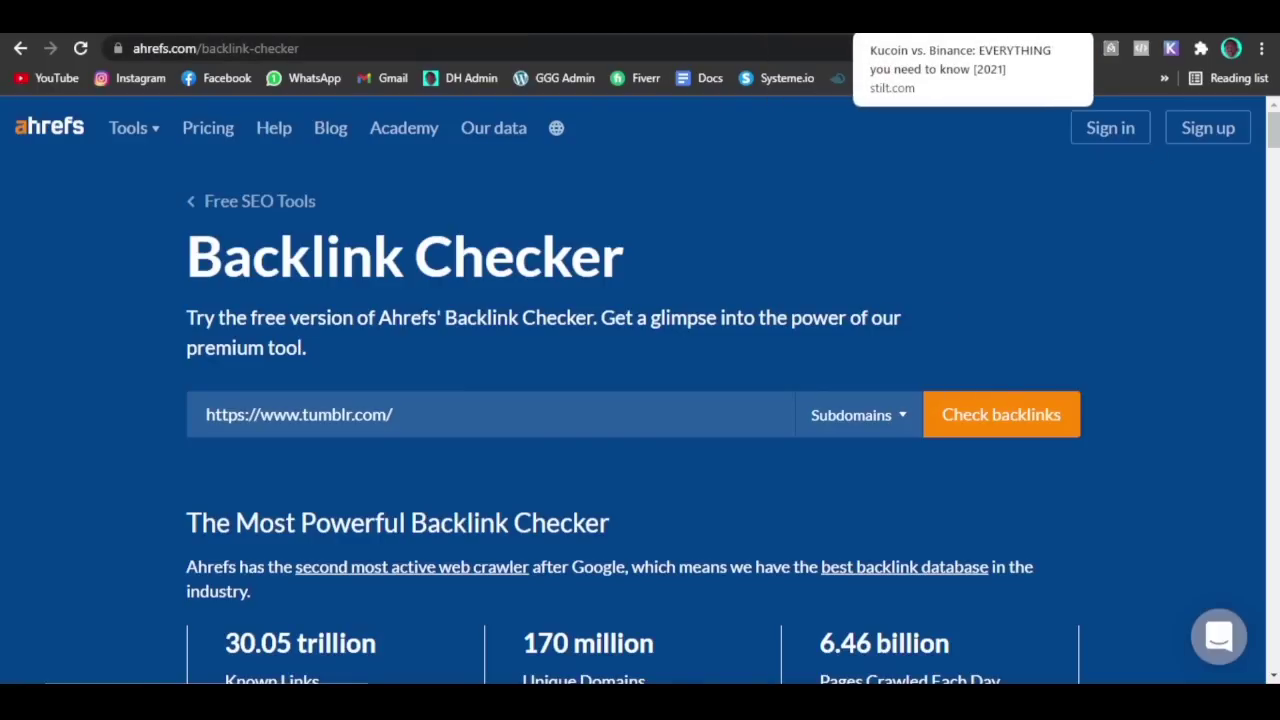
pyautogui.click(1180, 16)
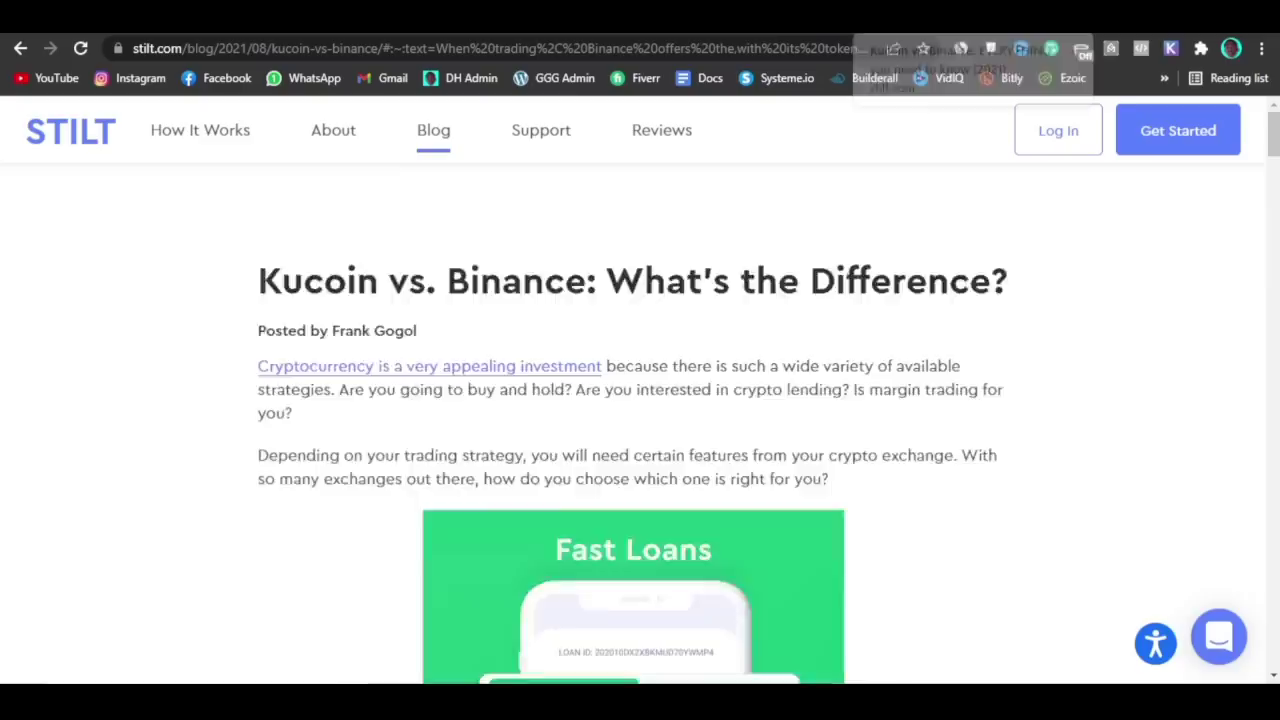
pyautogui.click(22, 48)
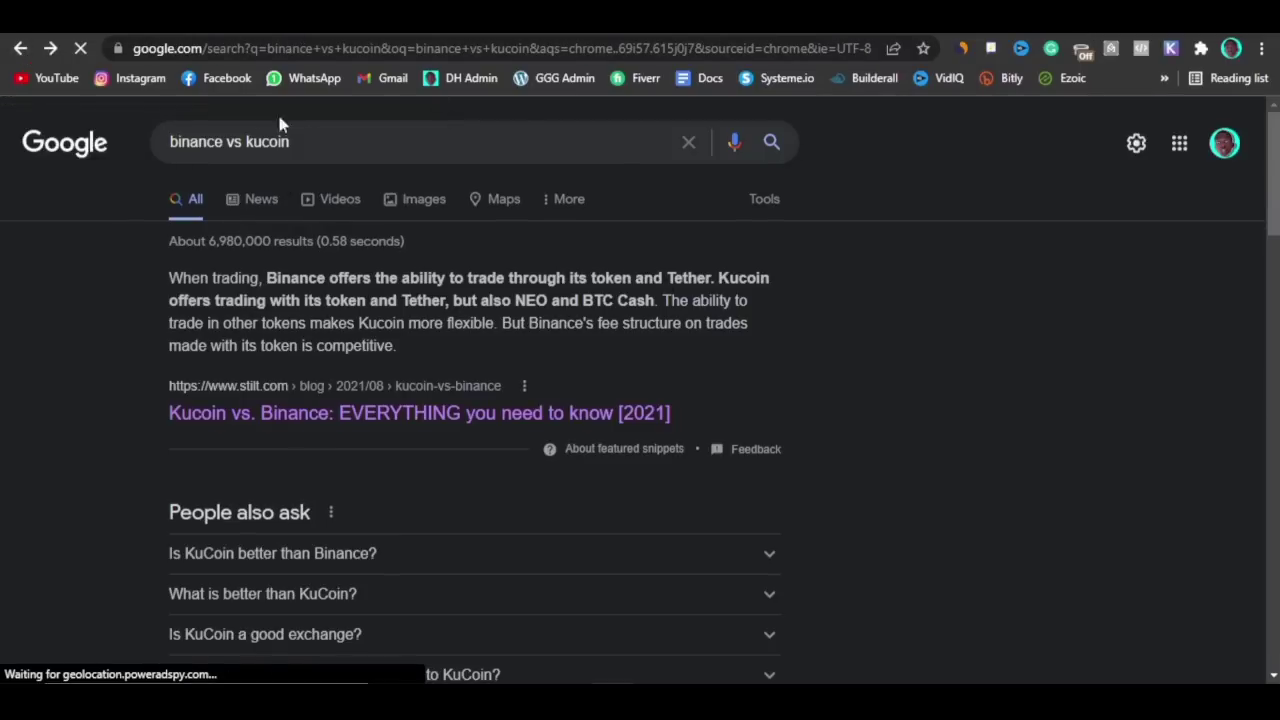
pyautogui.scroll(-5, 434, 400)
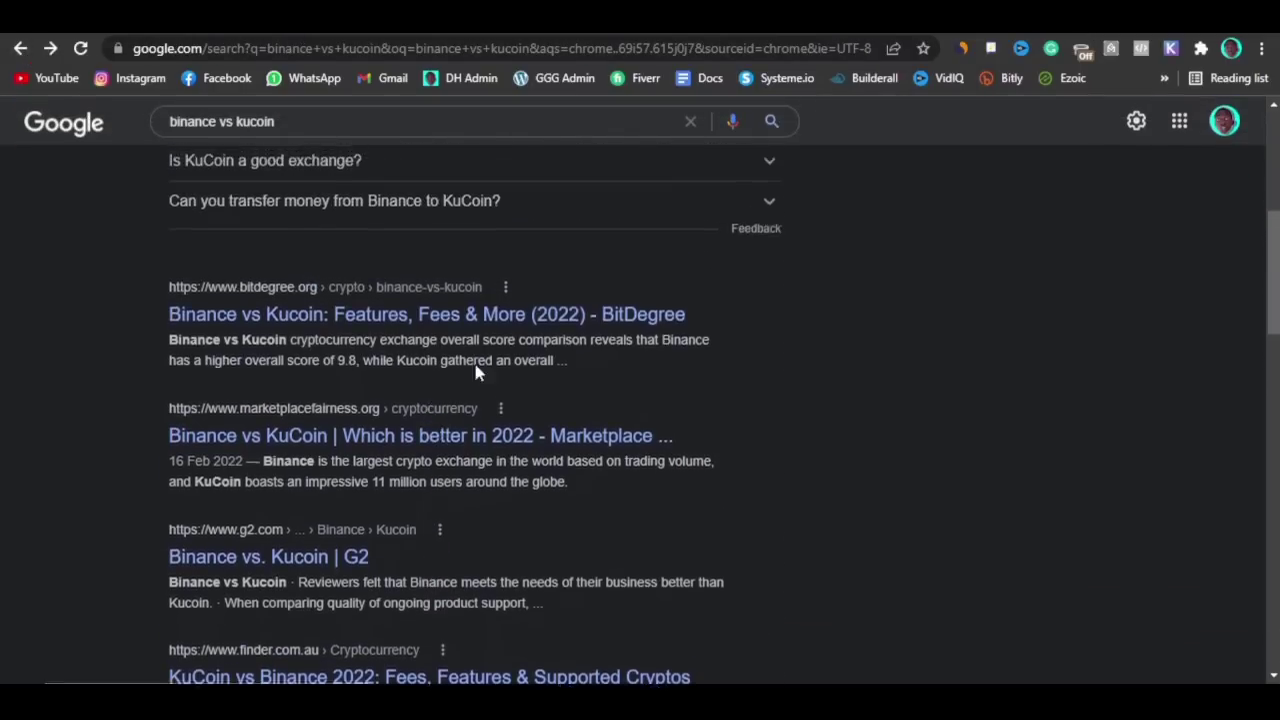
pyautogui.rightClick(308, 326)
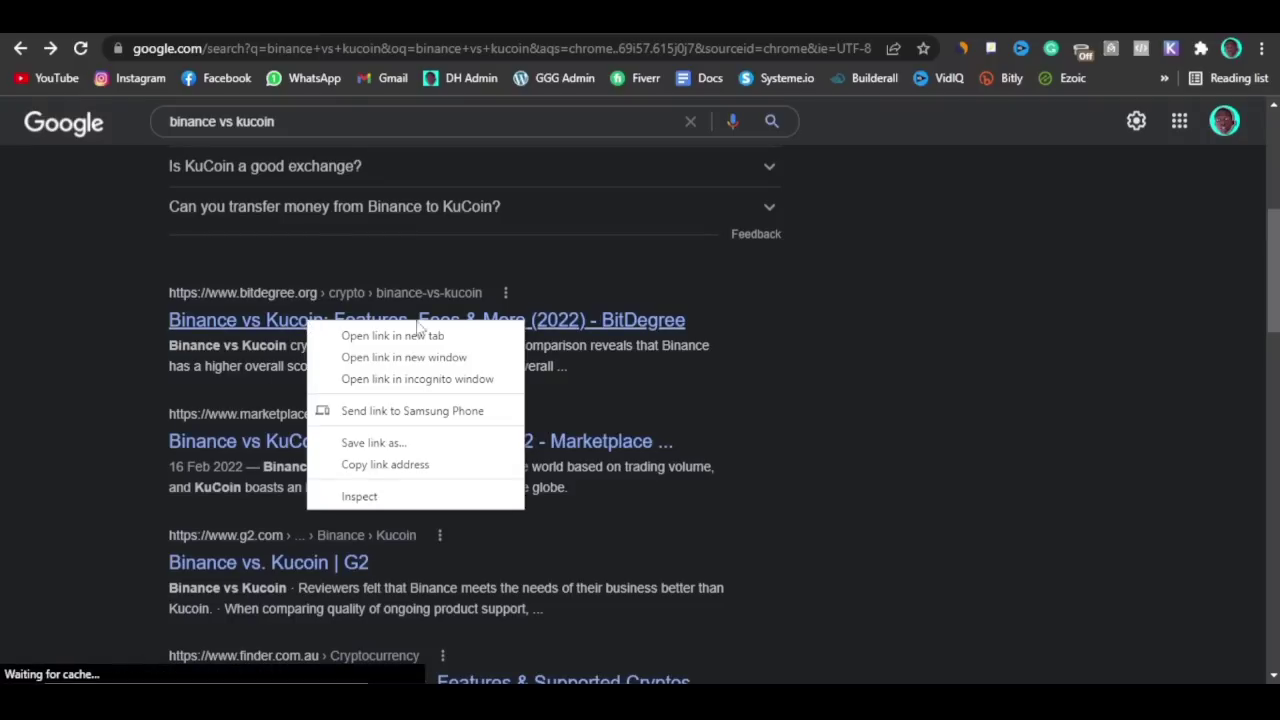
pyautogui.click(398, 474)
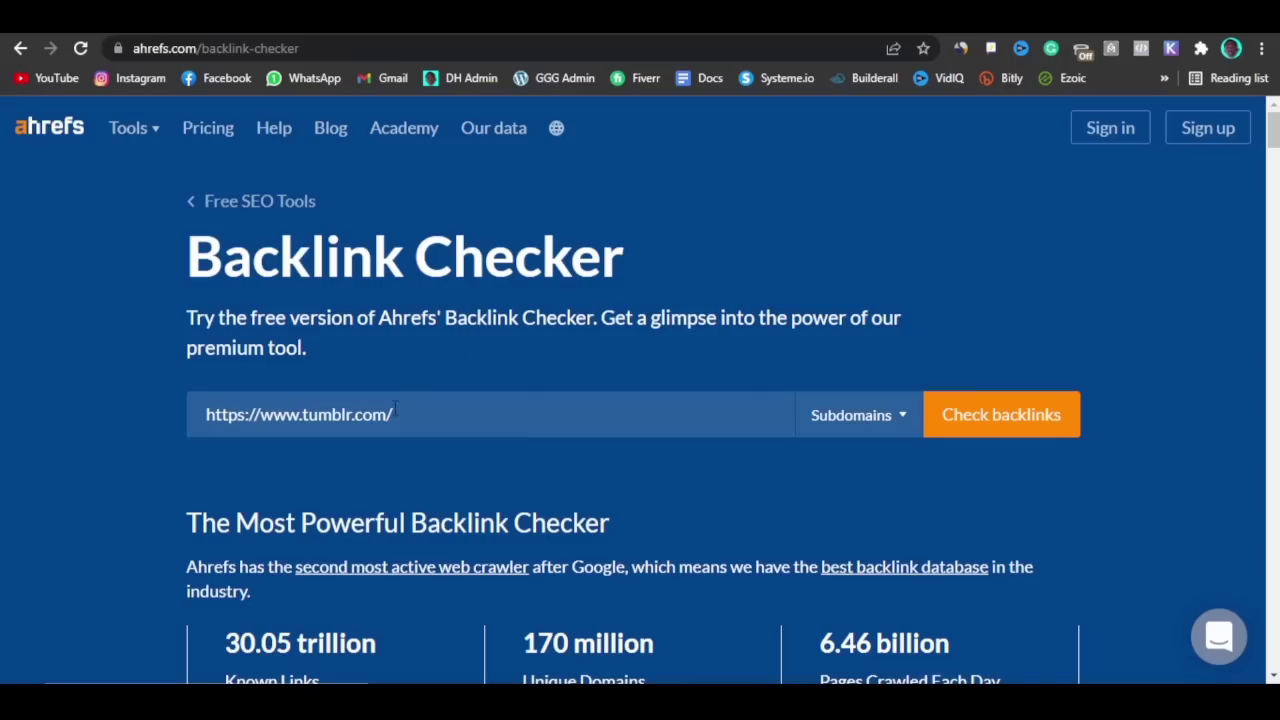
pyautogui.click(395, 411)
# Run an Ahrefs backlink check on the bitdegree.org domain, trimmed from the pasted article URL
pyautogui.hotkey('ctrl', 'a')
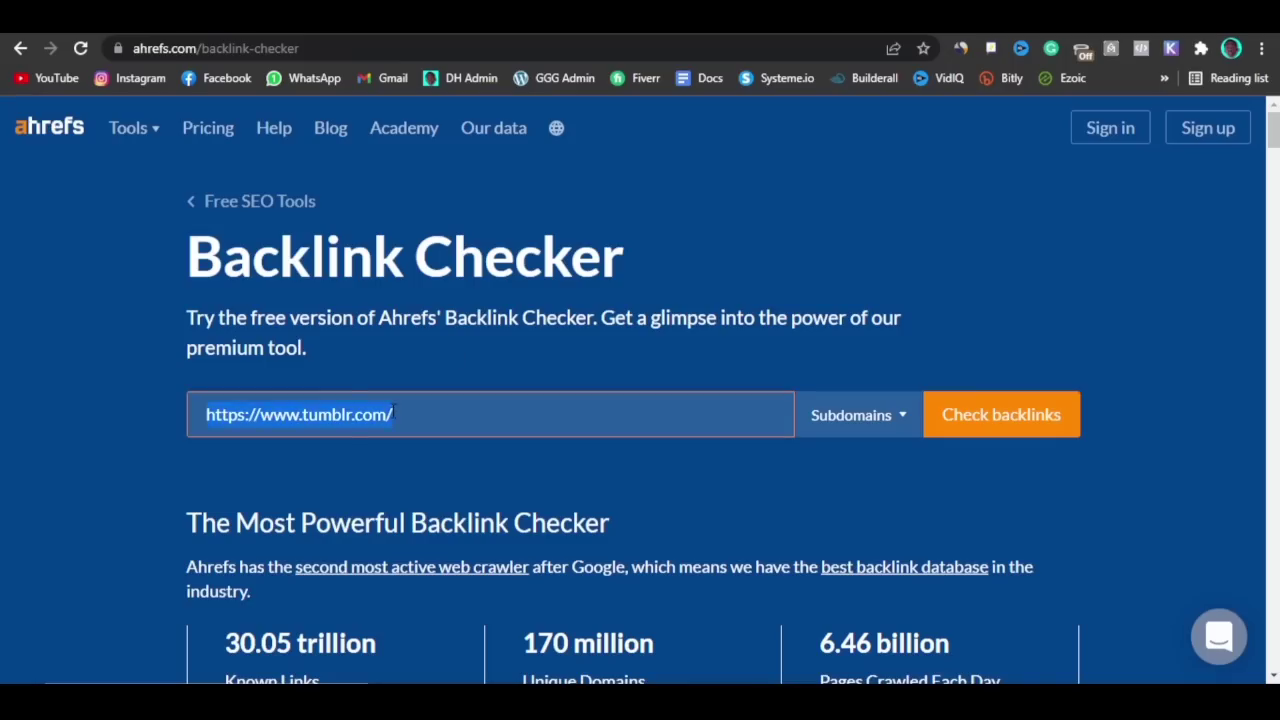
pyautogui.hotkey('ctrl', 'v')
pyautogui.hotkey('ctrl', 'shift', 'Left')
pyautogui.hotkey('ctrl', 'shift', 'Left')
pyautogui.hotkey('ctrl', 'shift', 'Left')
pyautogui.hotkey('ctrl', 'shift', 'Left')
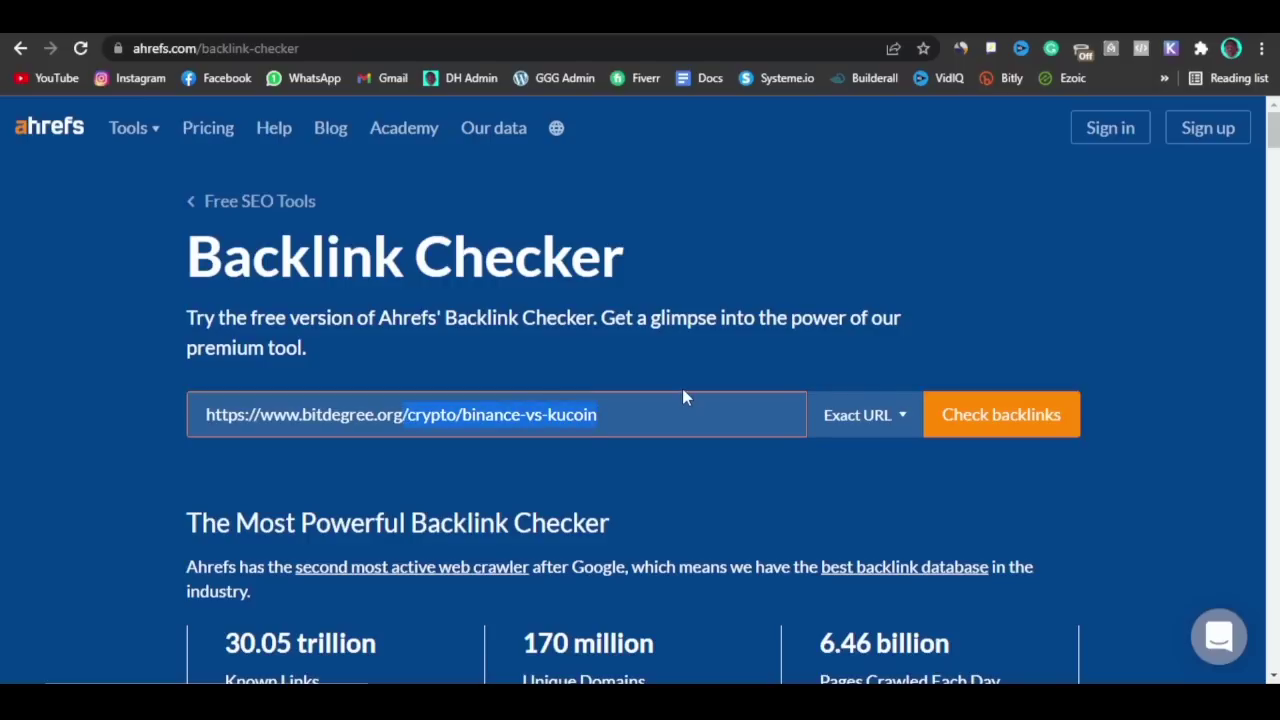
pyautogui.press('BackSpace')
pyautogui.click(1000, 418)
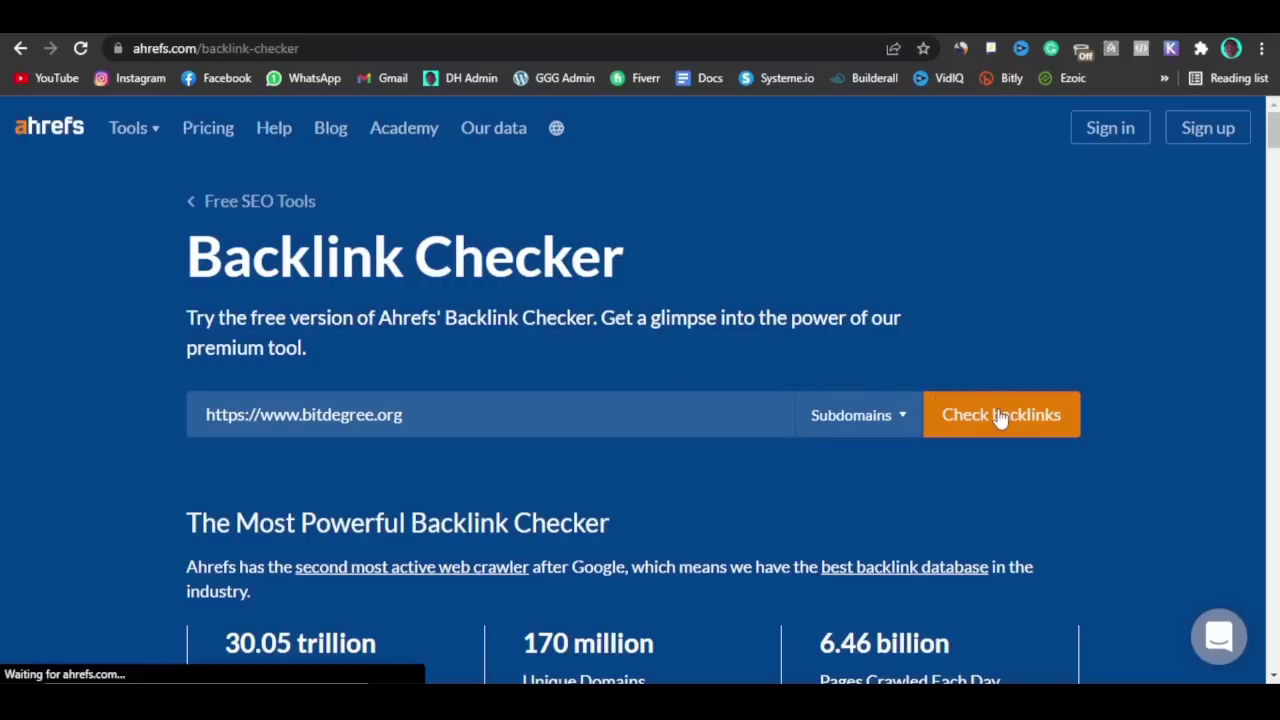
pyautogui.click(816, 356)
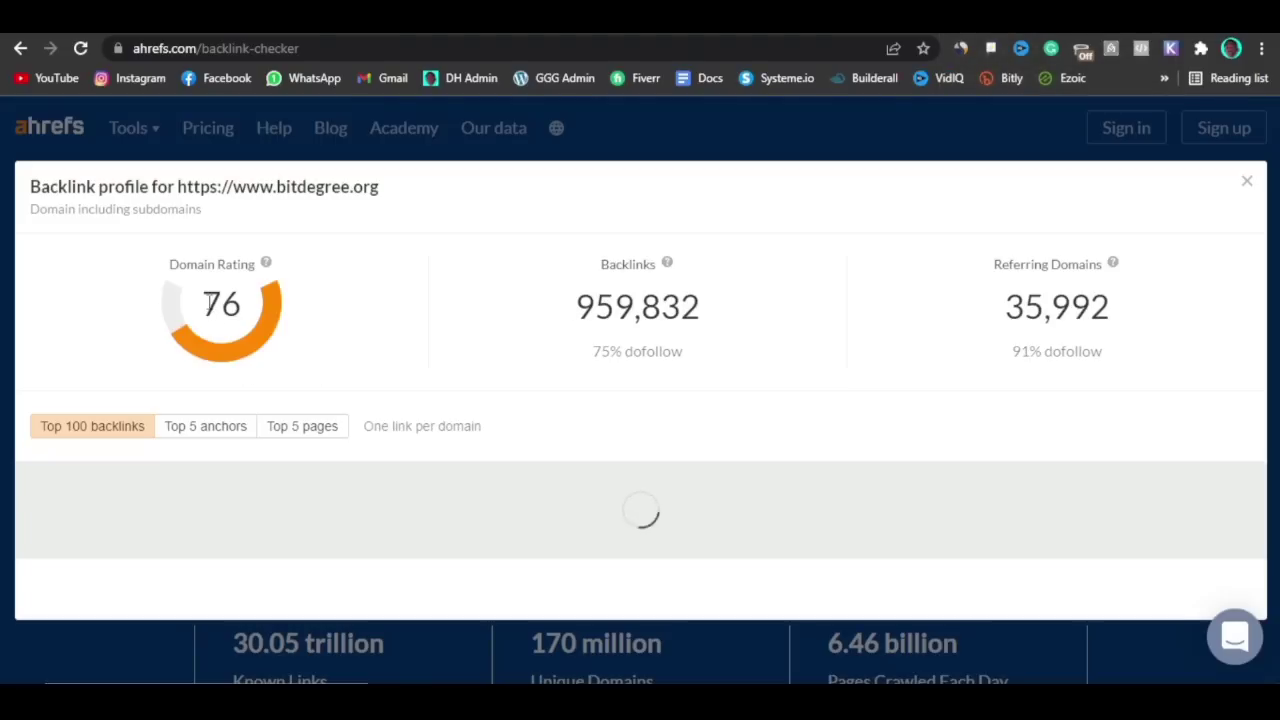
# Note bitdegree.org's Domain Rating 76, then open the BitDegree article from the Google results
pyautogui.moveTo(256, 313); pyautogui.dragTo(203, 304)
pyautogui.click(363, 271)
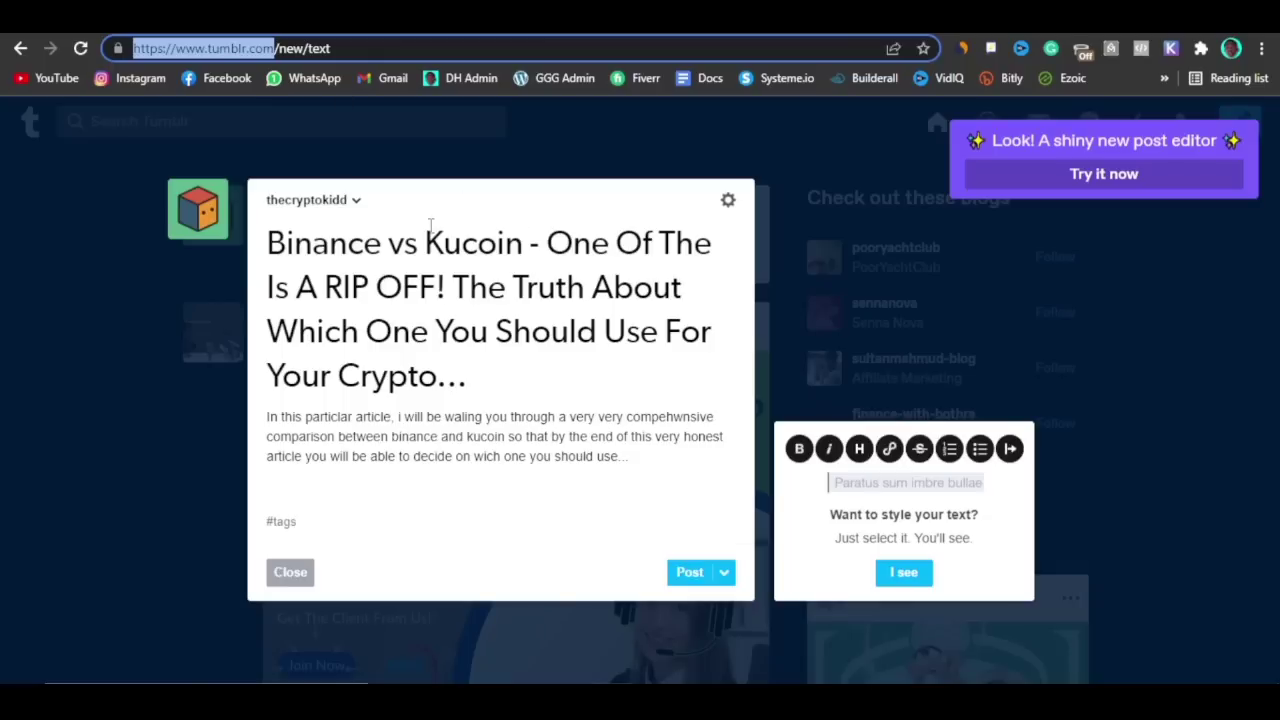
pyautogui.click(85, 259)
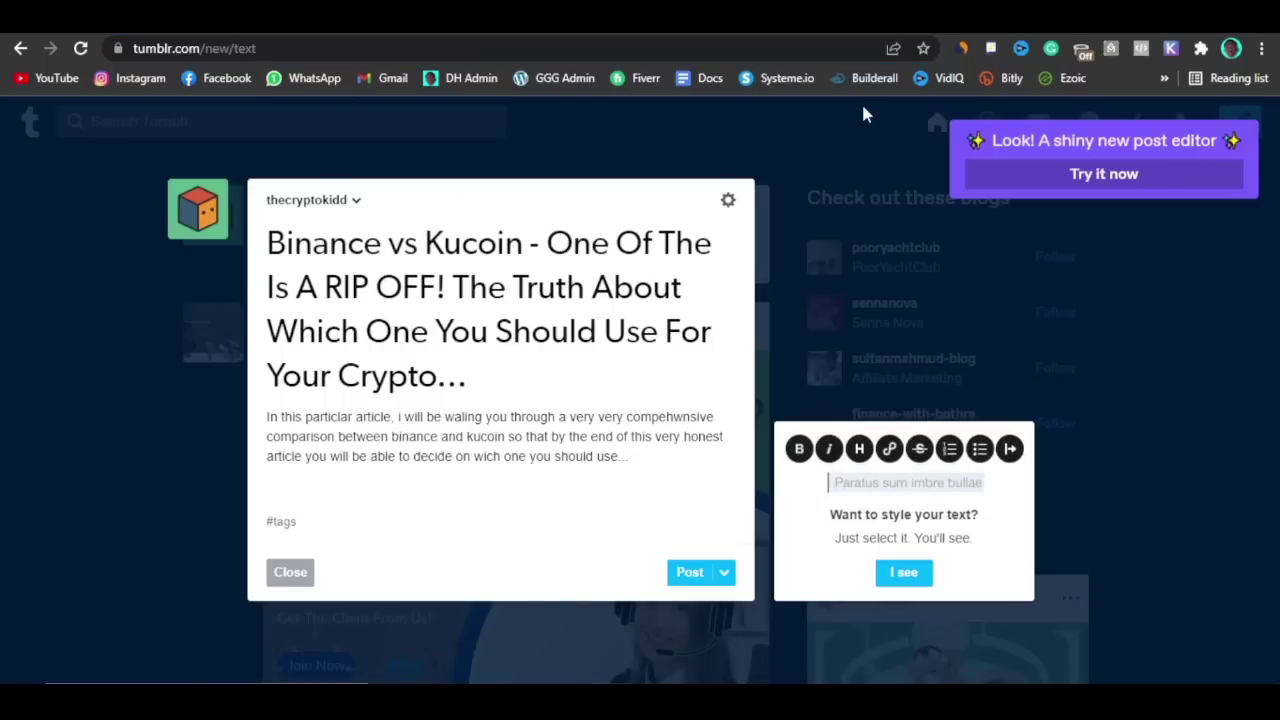
pyautogui.click(870, 20)
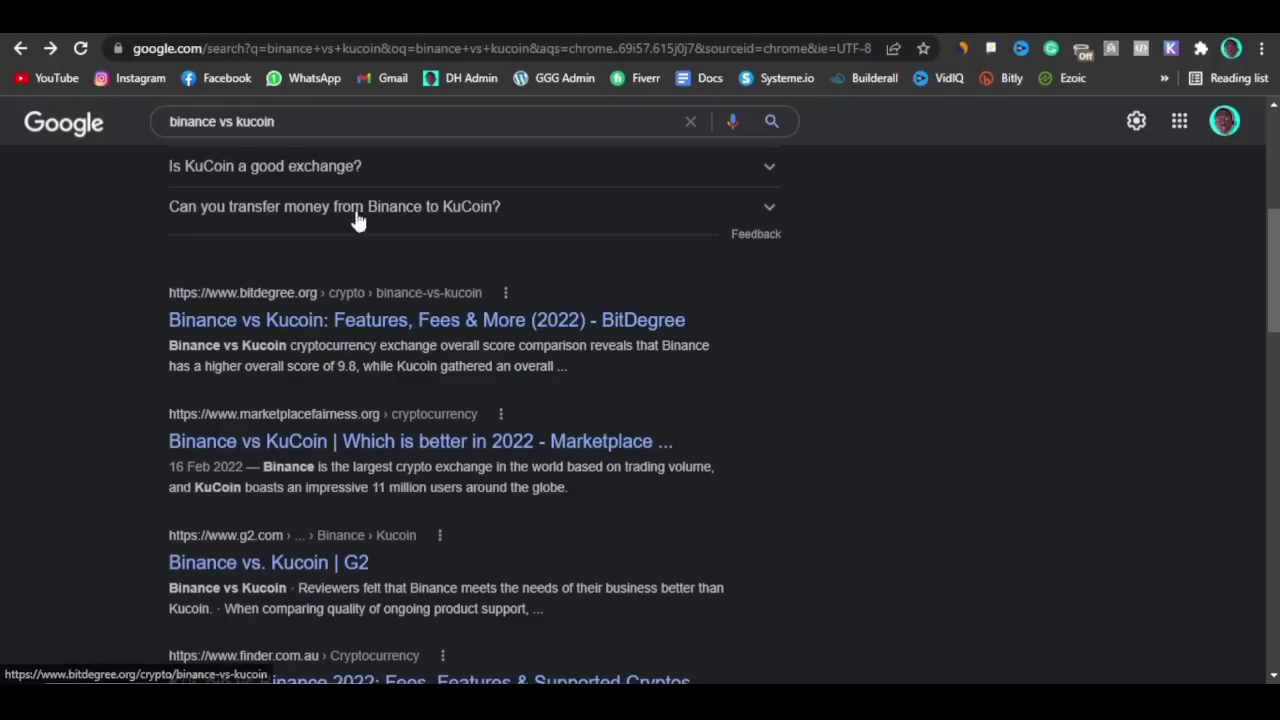
pyautogui.click(285, 334)
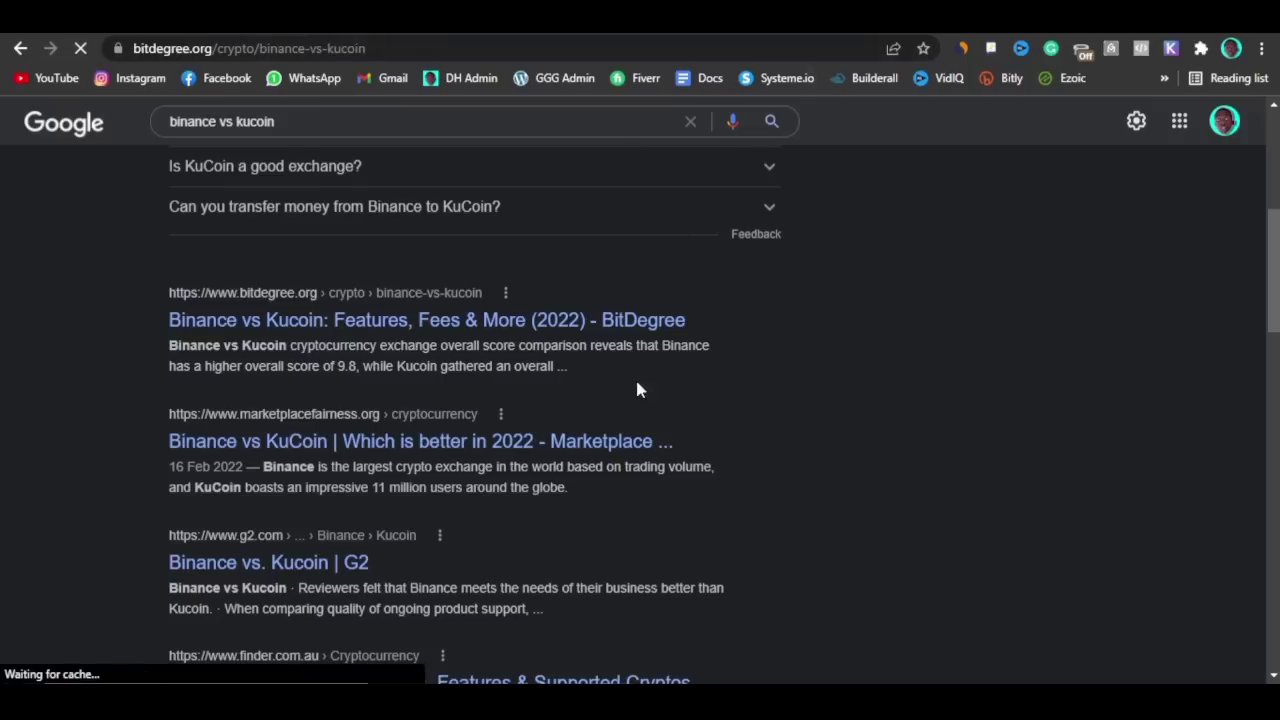
# Select and copy all text of the BitDegree Binance vs Kucoin article
pyautogui.scroll(-10, 327, 415)
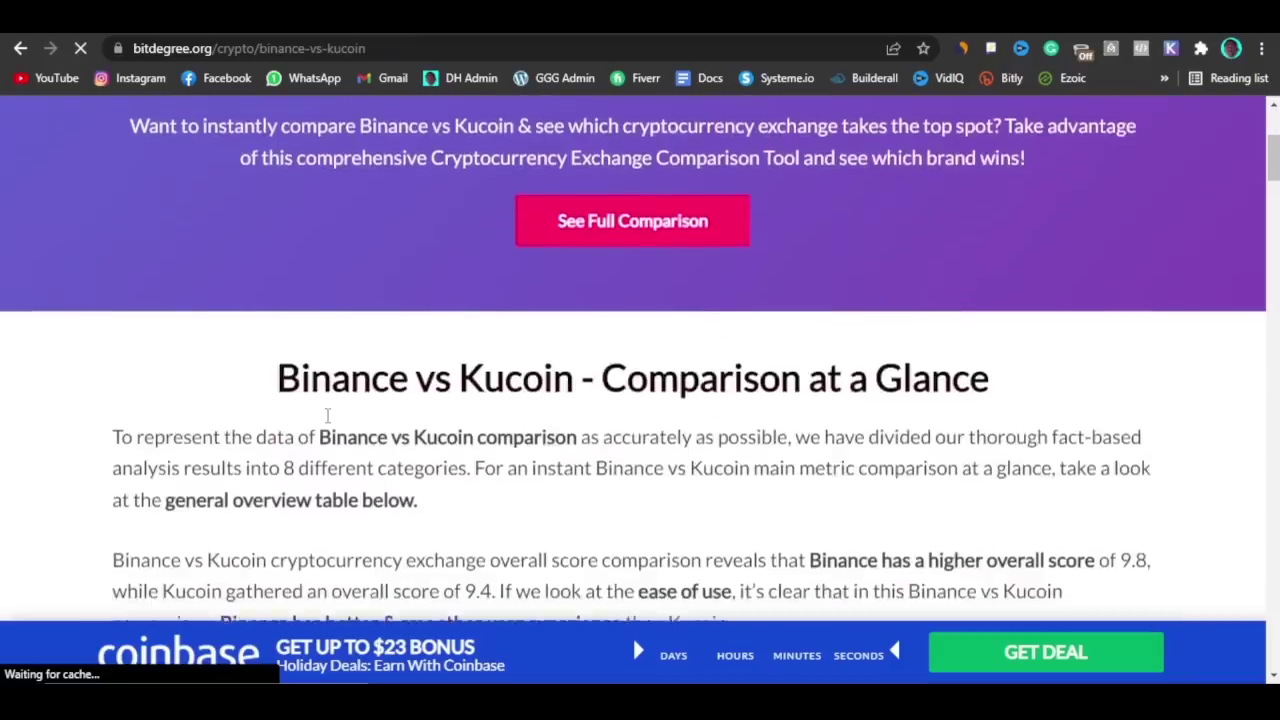
pyautogui.hotkey('ctrl', 'a')
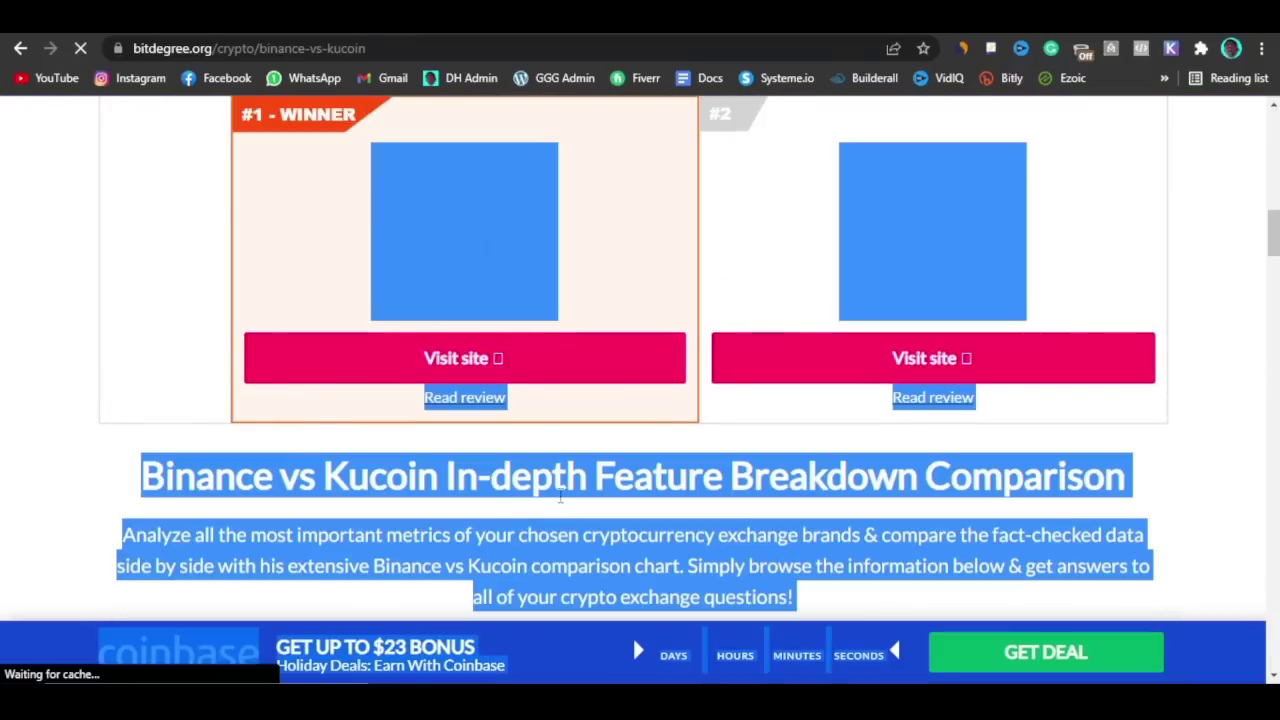
pyautogui.rightClick(517, 490)
pyautogui.click(617, 499)
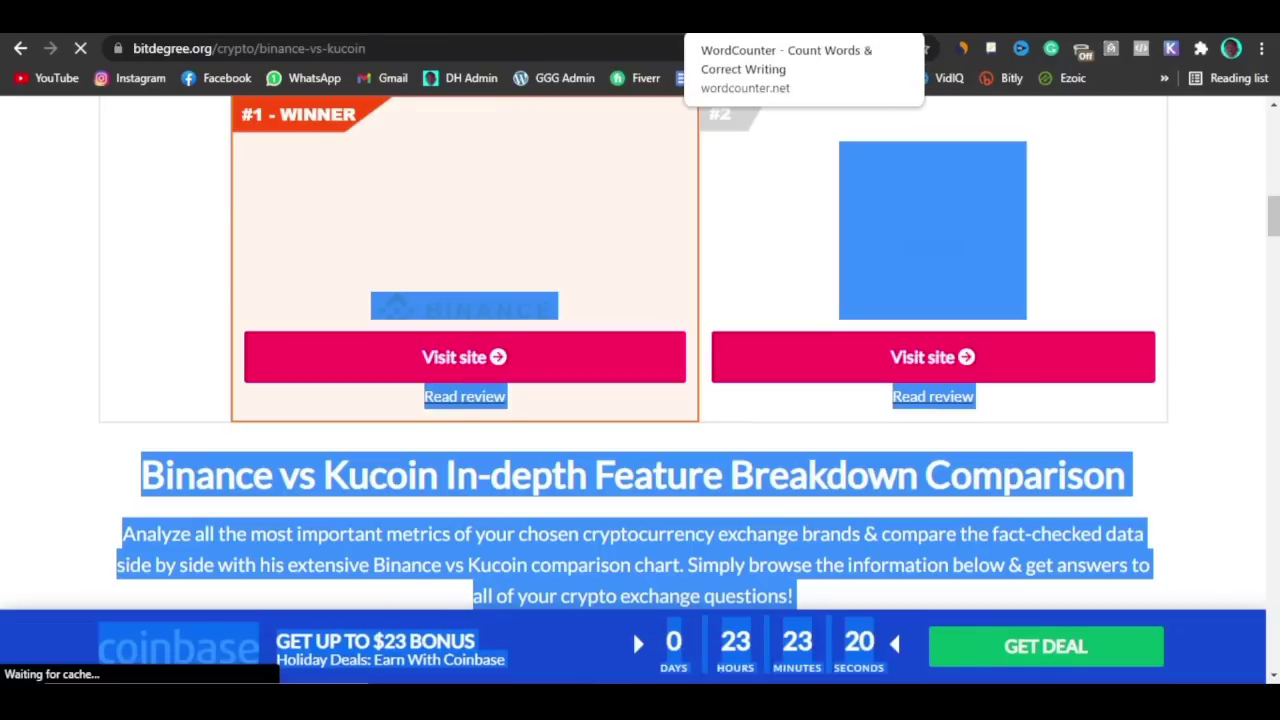
# Paste the article into WordCounter, showing 1,350 words and 8,419 characters
pyautogui.click(715, 15)
pyautogui.click(324, 438)
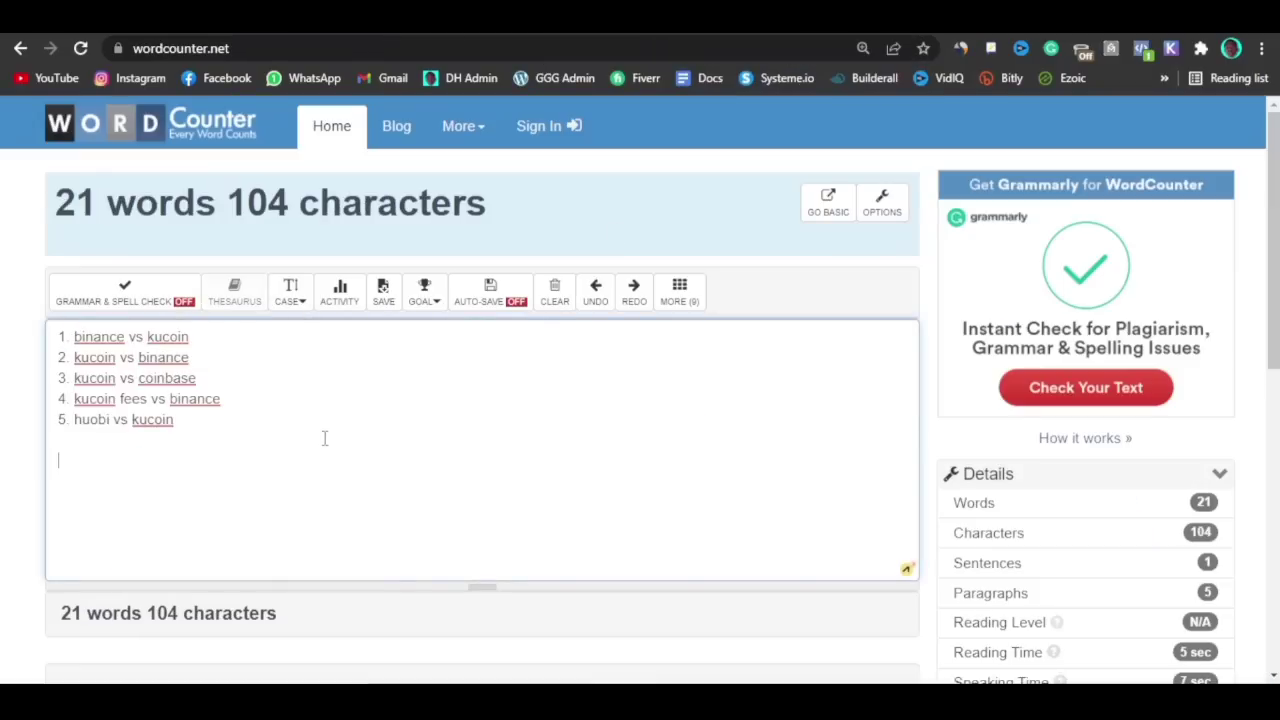
pyautogui.hotkey('ctrl', 'v')
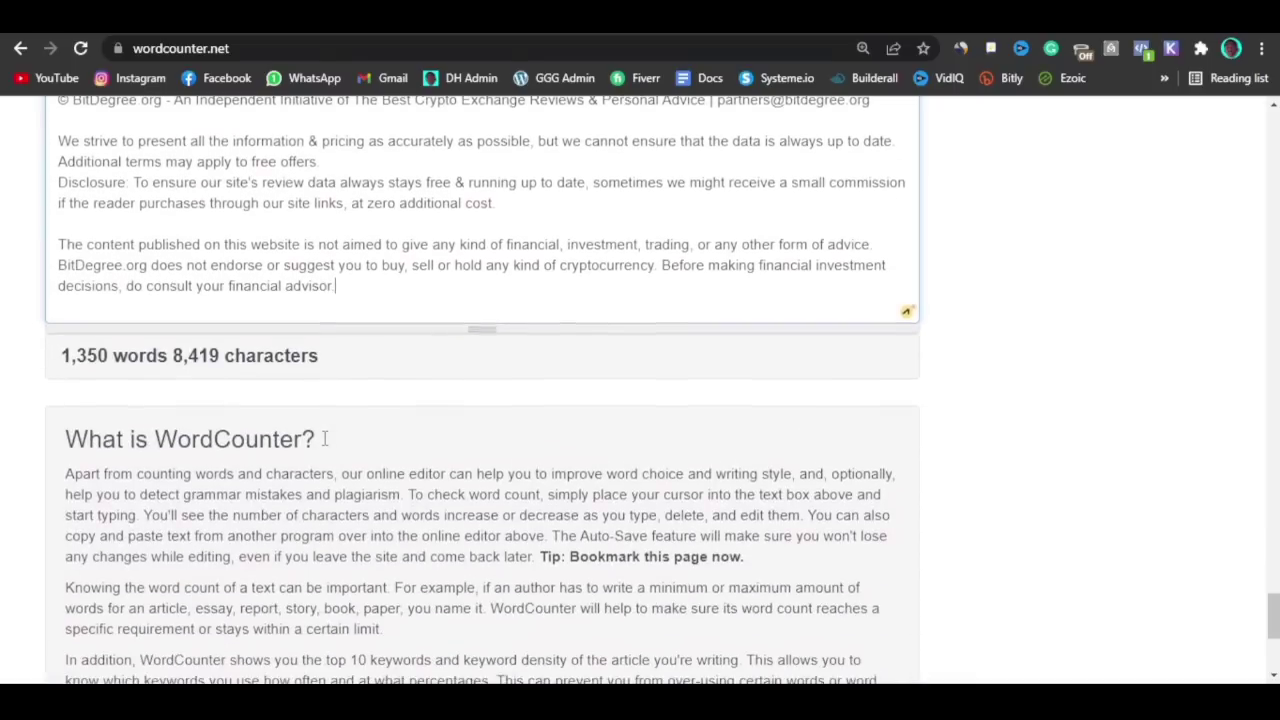
pyautogui.doubleClick(63, 355)
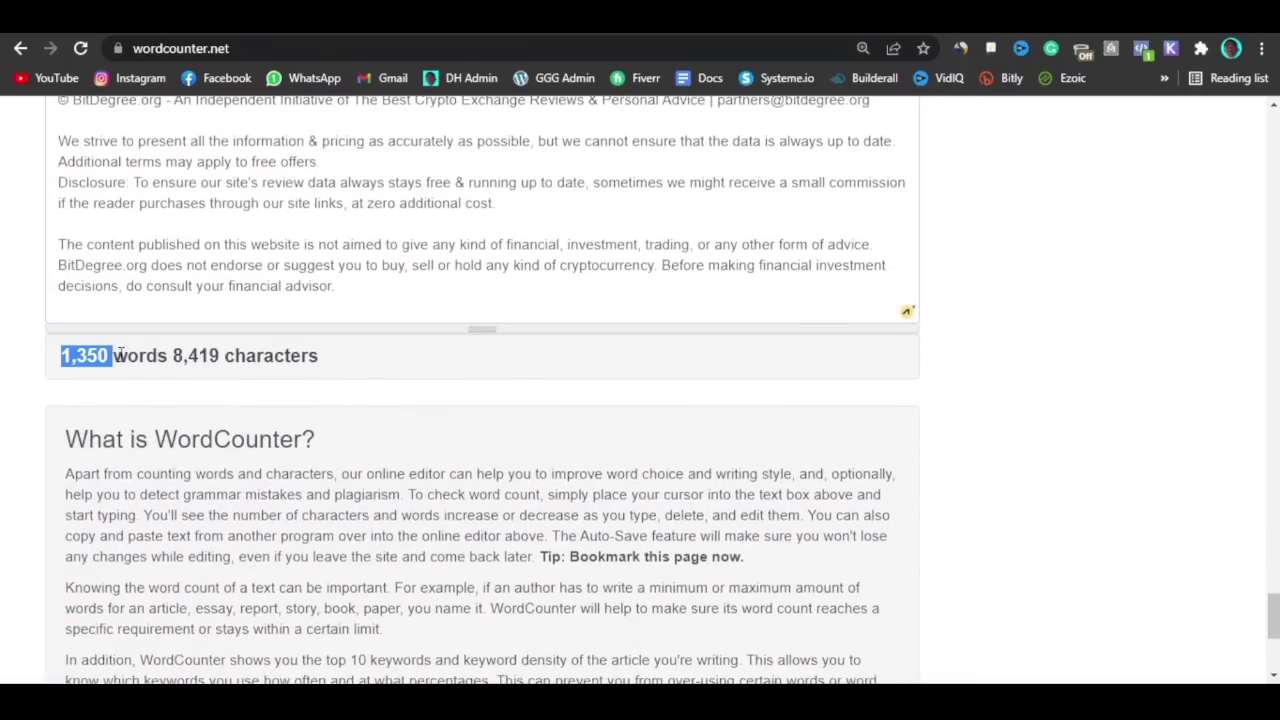
pyautogui.click(63, 355)
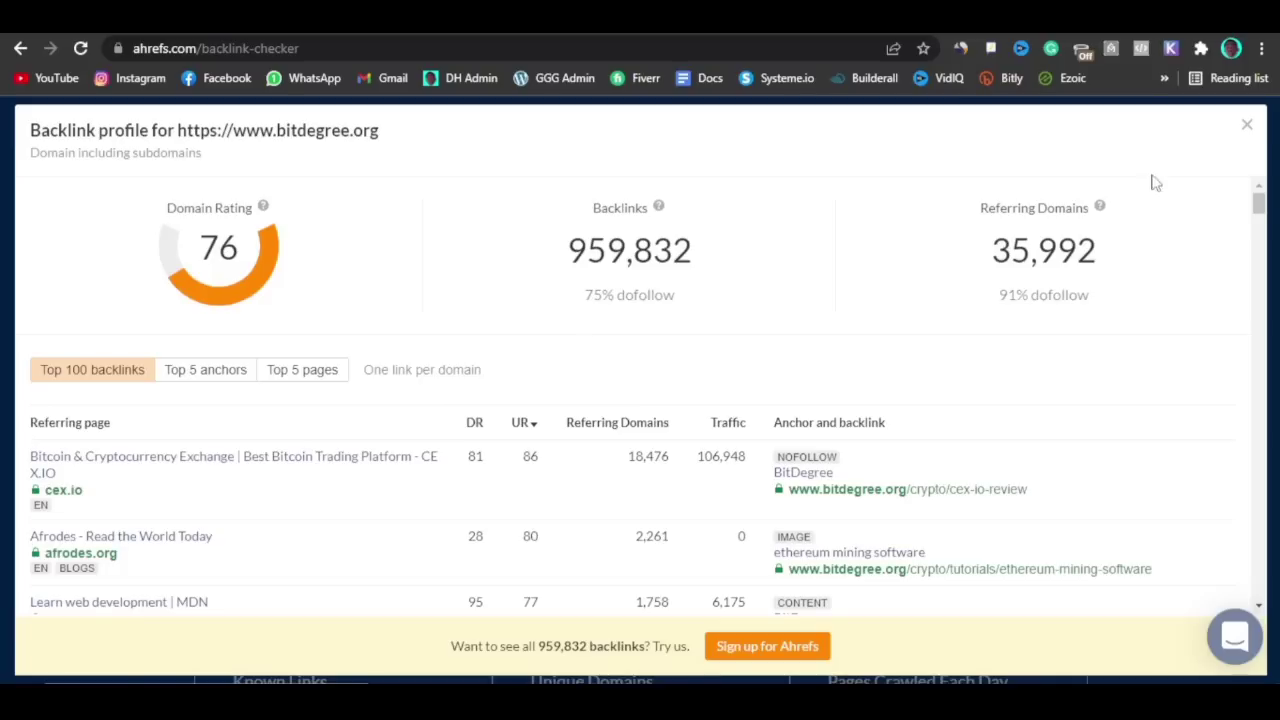
# Close the bitdegree.org profile and copy the BitDegree article's full URL
pyautogui.click(1247, 125)
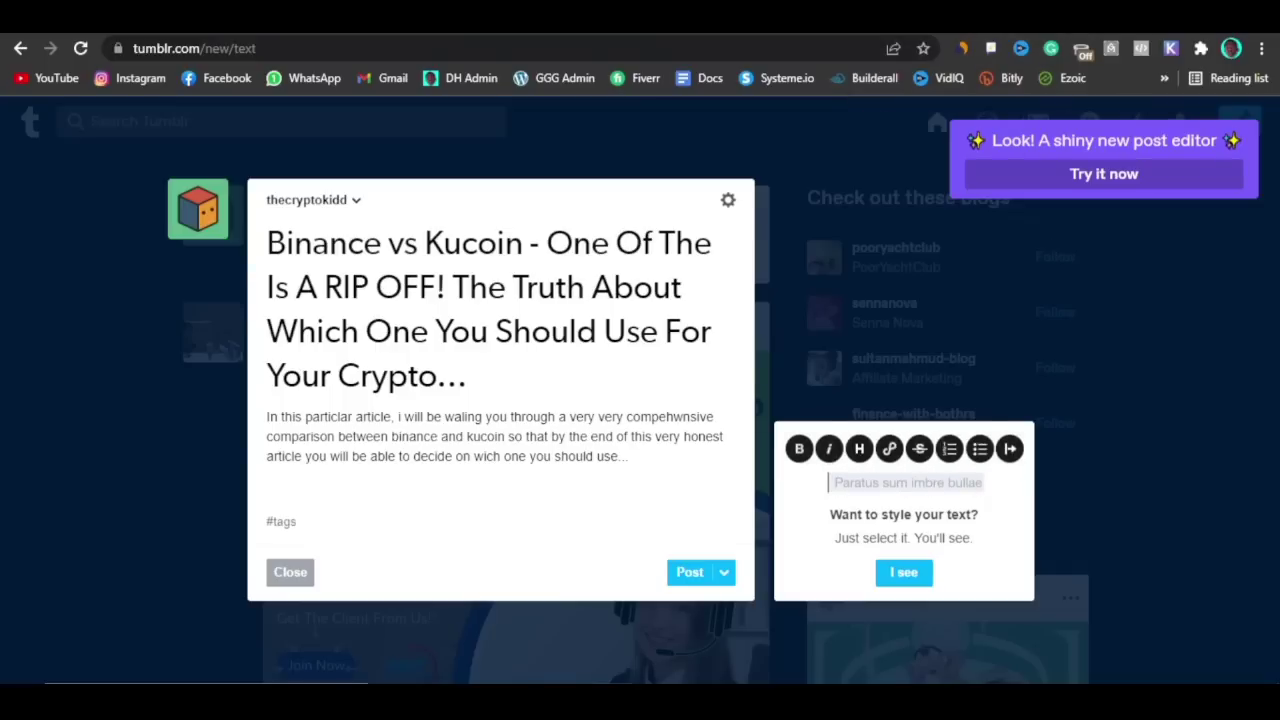
pyautogui.hotkey('ctrl', 'Tab')
pyautogui.click(1036, 152)
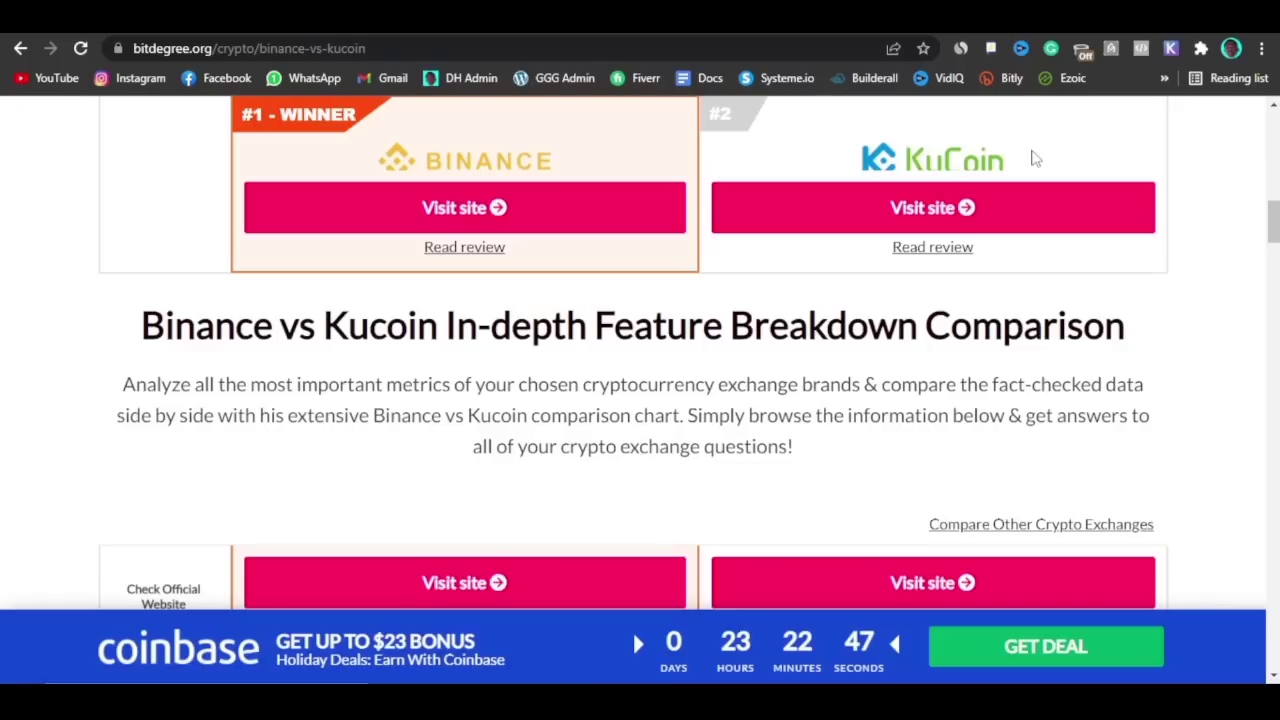
pyautogui.click(335, 48)
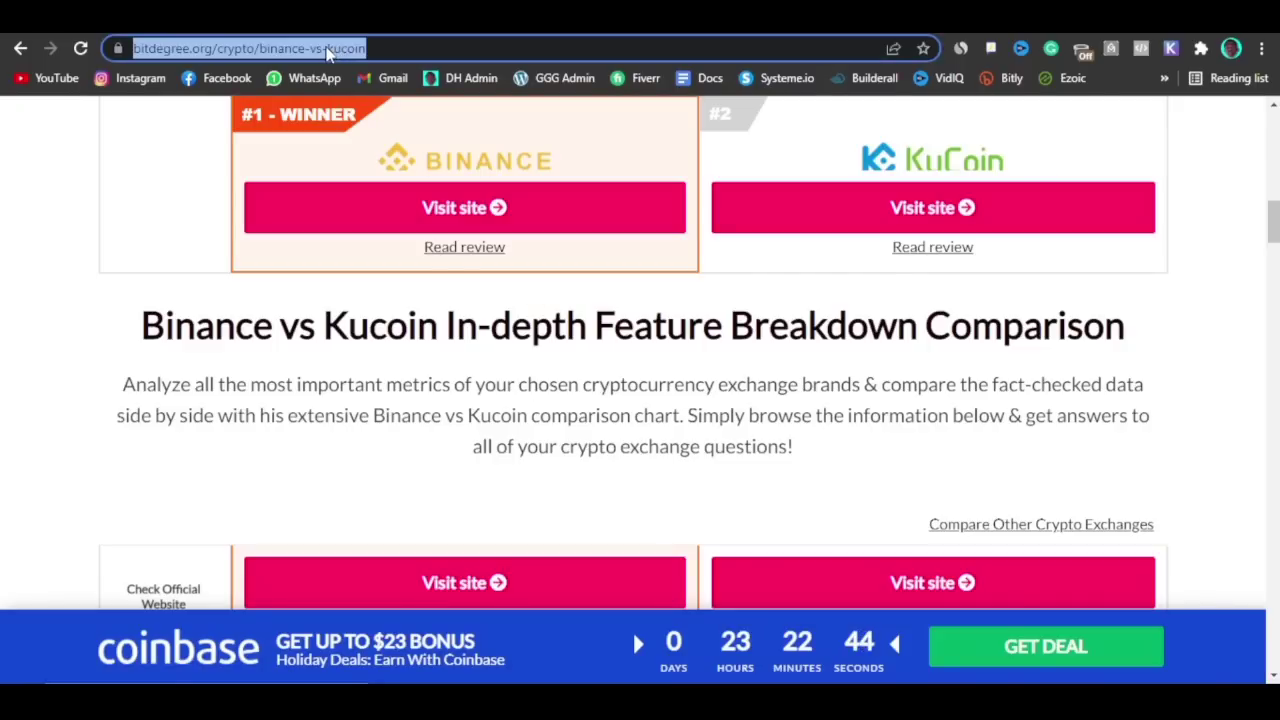
pyautogui.rightClick(330, 50)
pyautogui.click(428, 179)
# Check the article URL's backlinks in Ahrefs: URL Rating 27, 83 backlinks, 62 referring domains
pyautogui.hotkey('ctrl', 'Tab')
pyautogui.click(439, 420)
pyautogui.hotkey('ctrl', 'a')
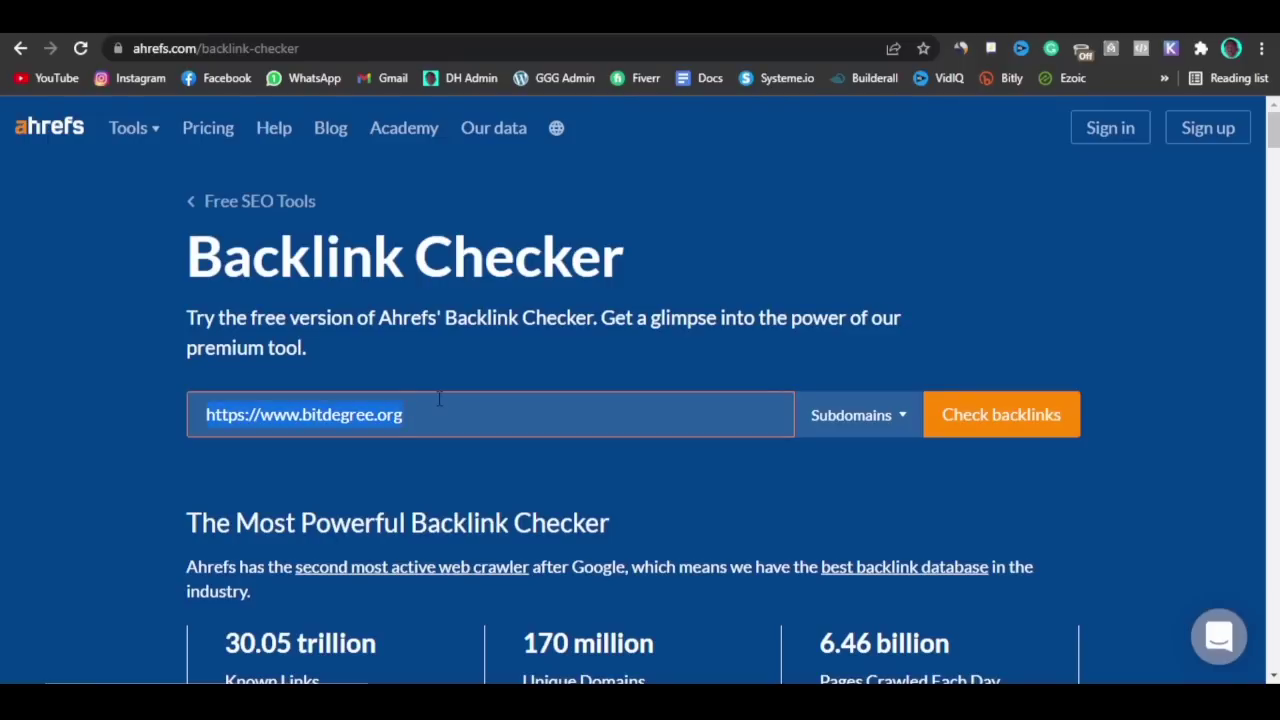
pyautogui.hotkey('ctrl', 'v')
pyautogui.click(977, 409)
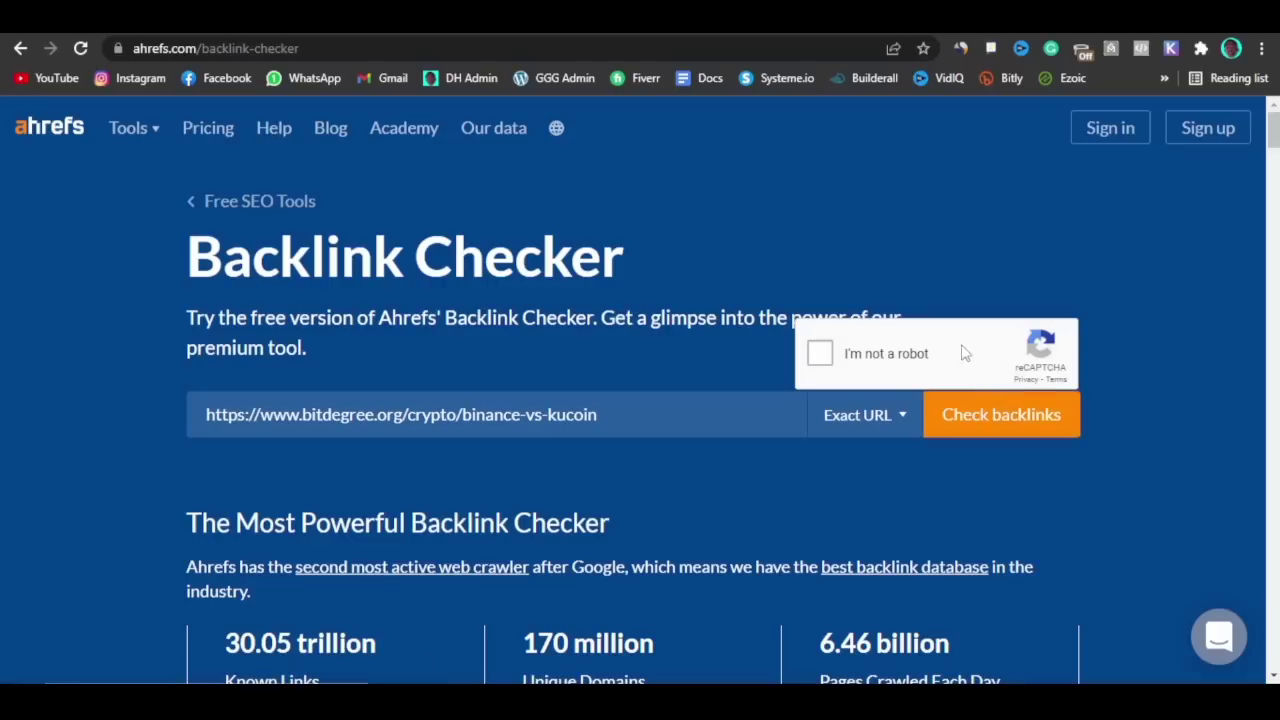
pyautogui.click(824, 358)
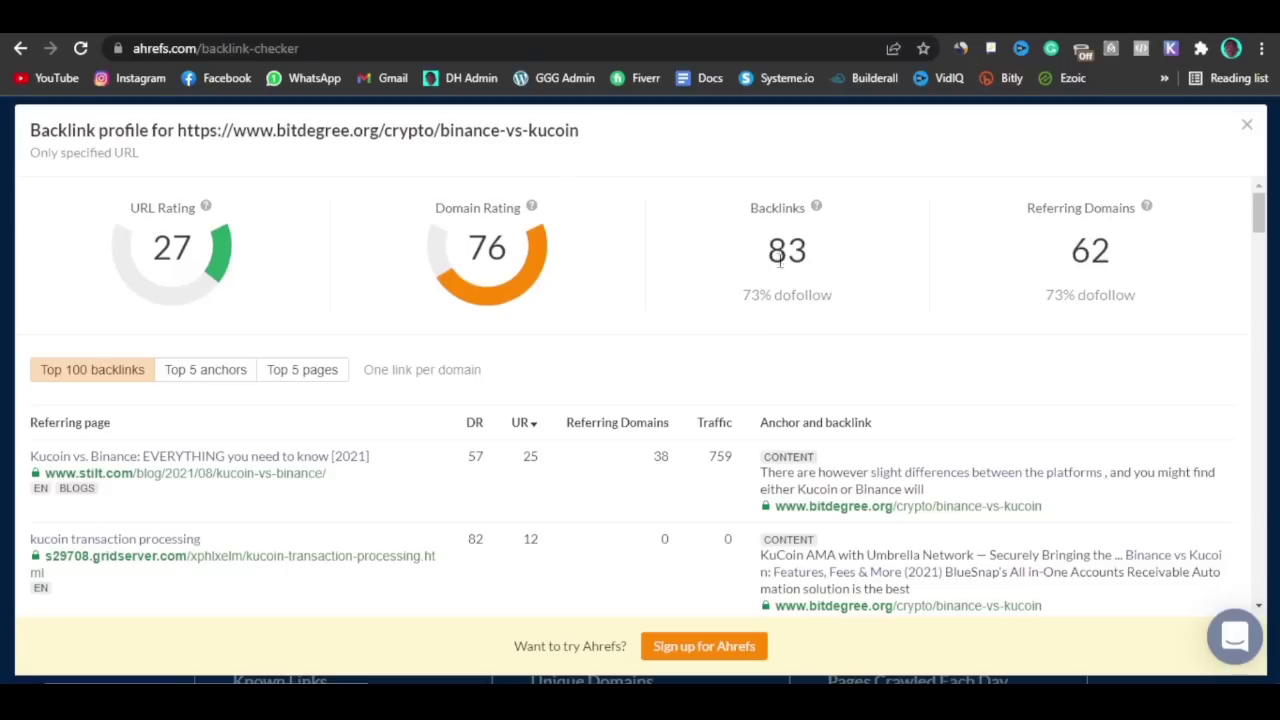
pyautogui.moveTo(780, 260); pyautogui.dragTo(831, 257)
pyautogui.click(831, 257)
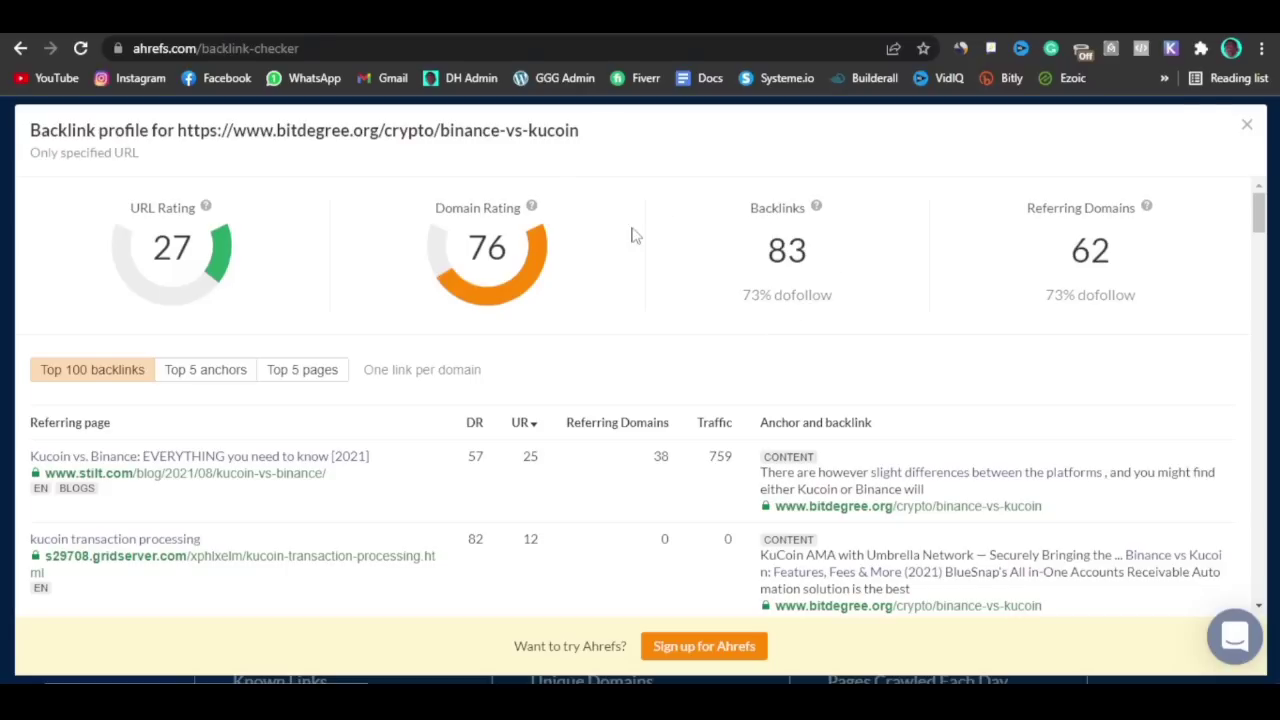
pyautogui.click(1247, 124)
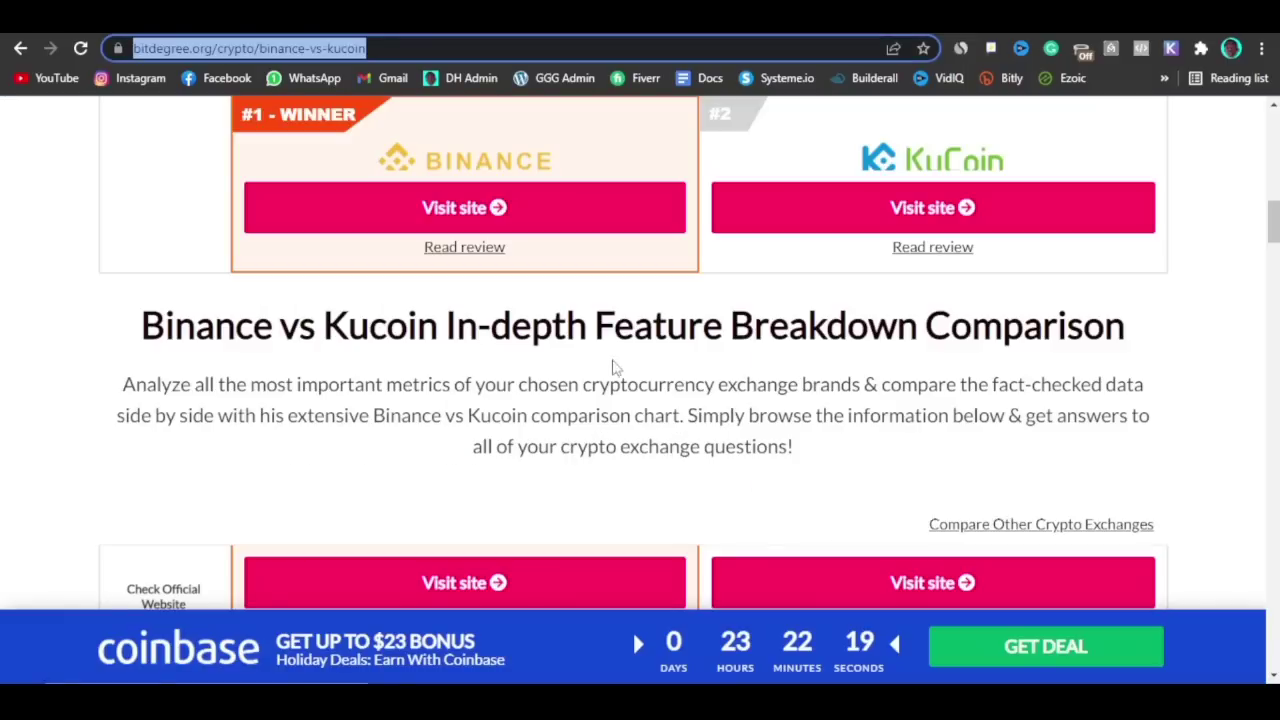
# Scroll to the BitDegree Binance vs KuCoin comparison table and clear the address bar selection
pyautogui.scroll(10, 630, 372)
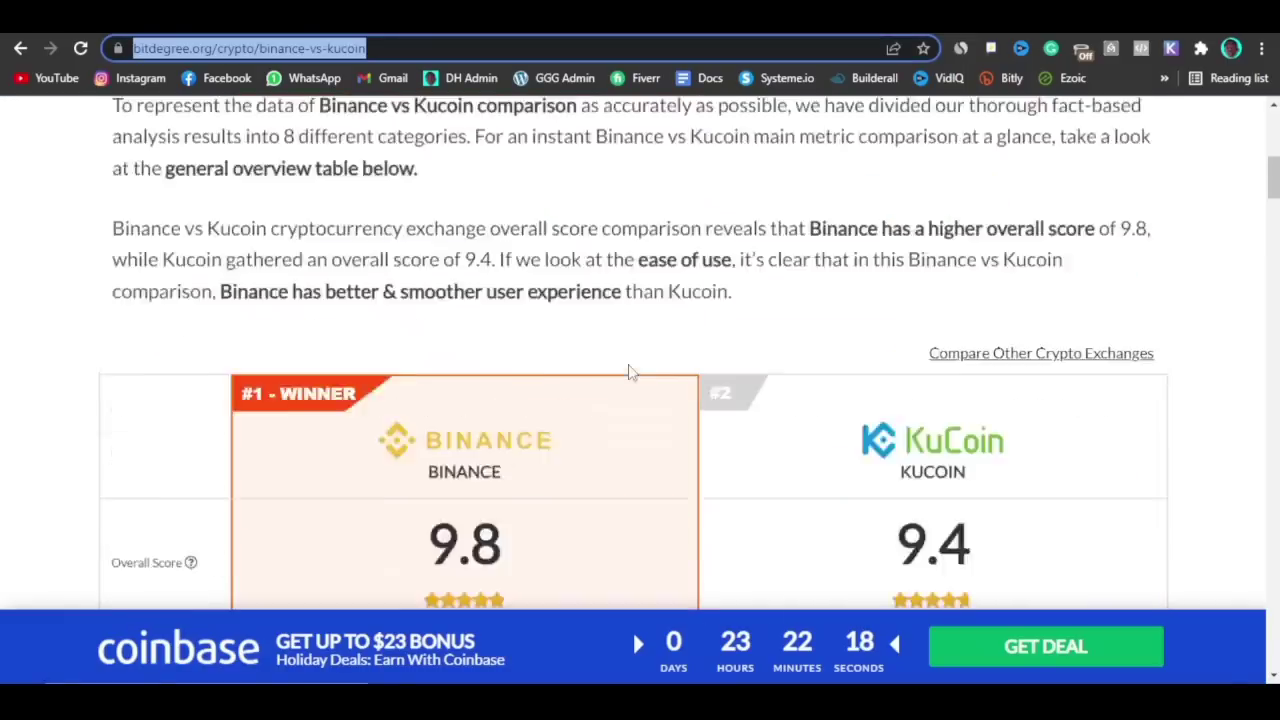
pyautogui.scroll(-10, 630, 372)
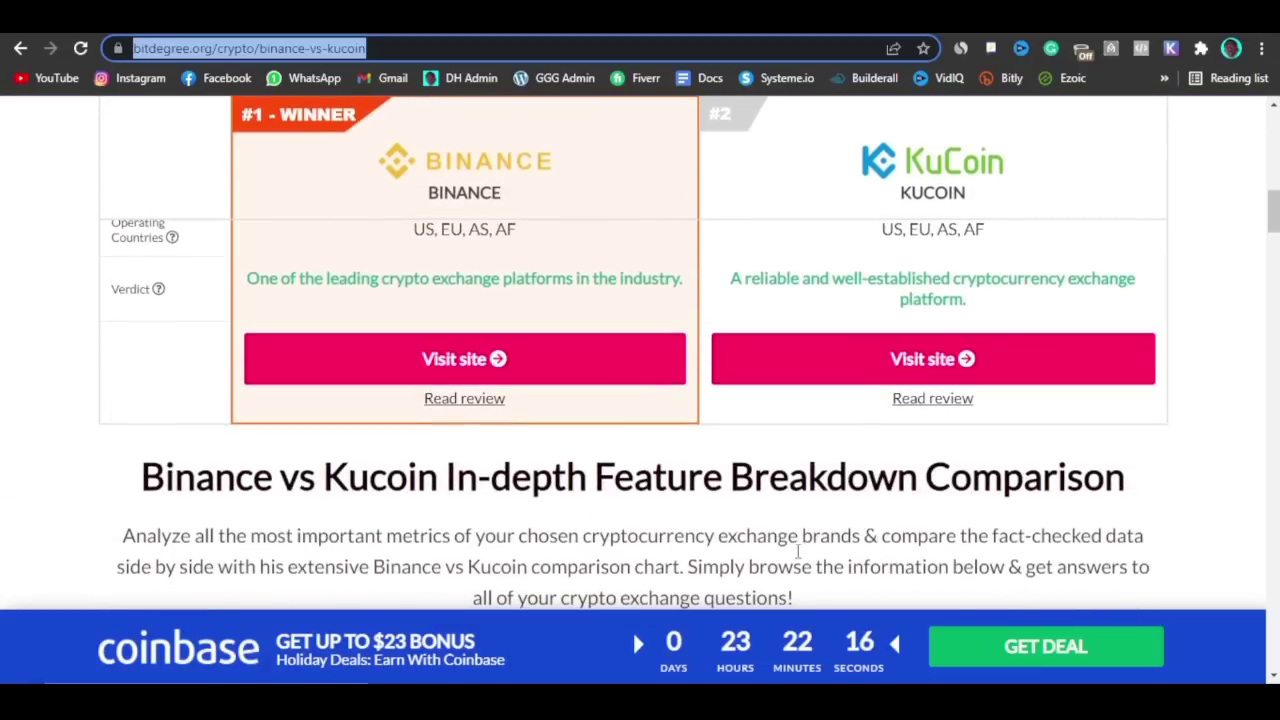
pyautogui.scroll(-1, 742, 556)
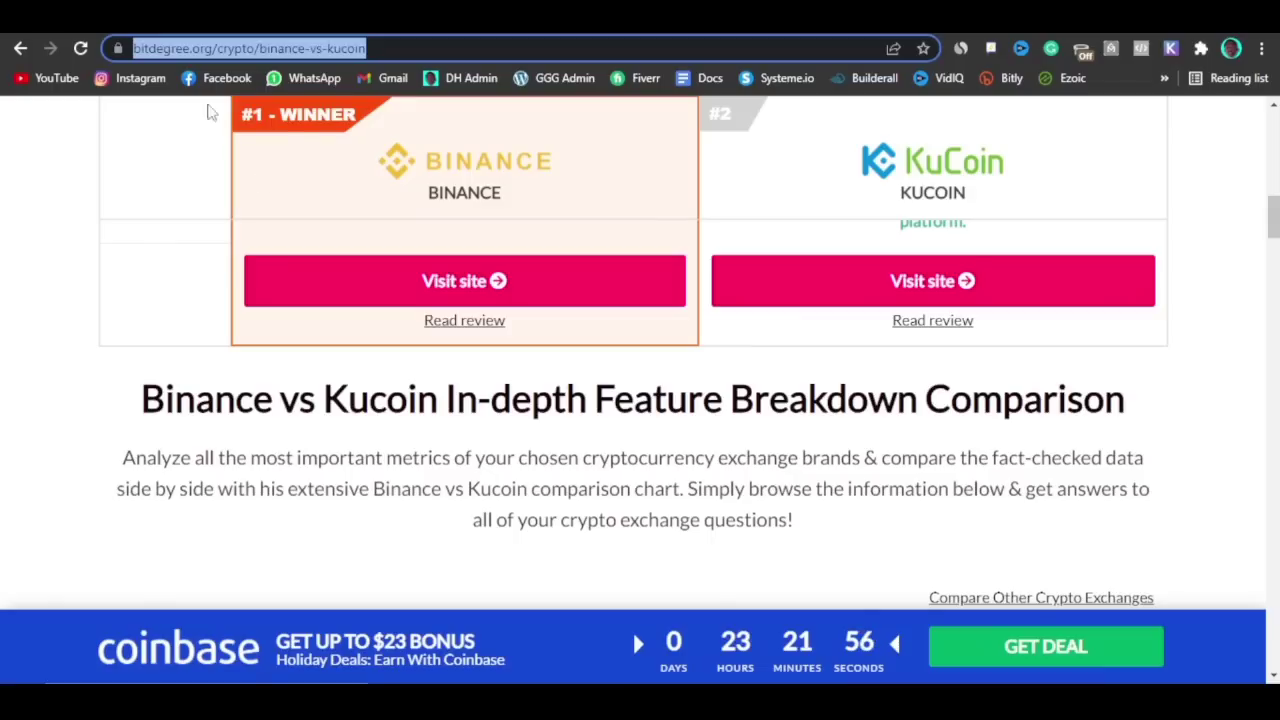
pyautogui.click(42, 268)
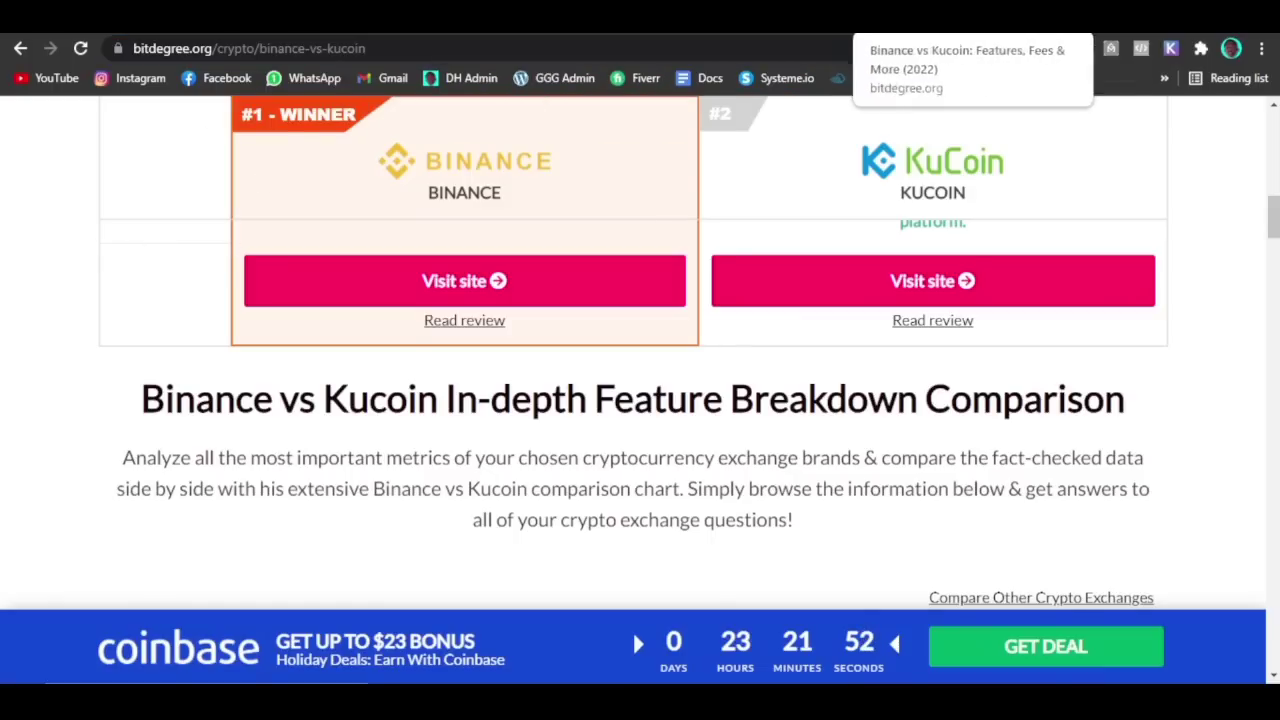
# Load fiverr.com in a new browser tab
pyautogui.hotkey('ctrl', 't')
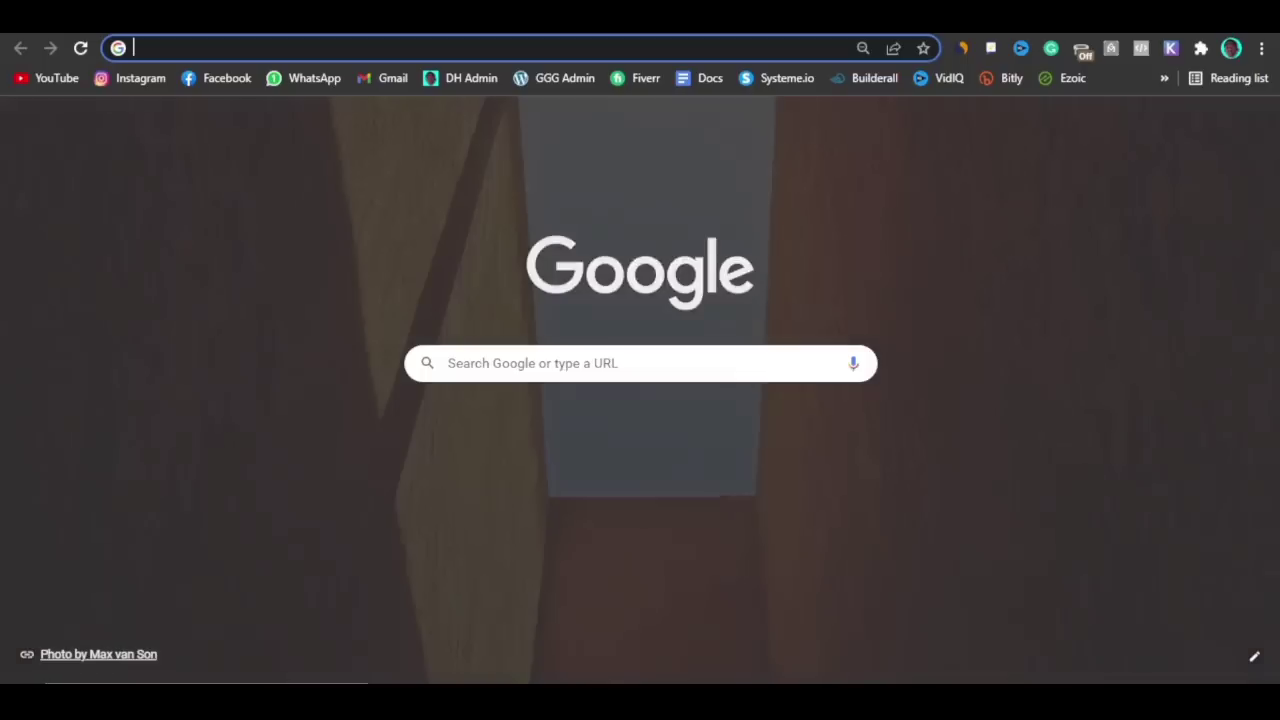
pyautogui.write('fiver')
pyautogui.press('Return')
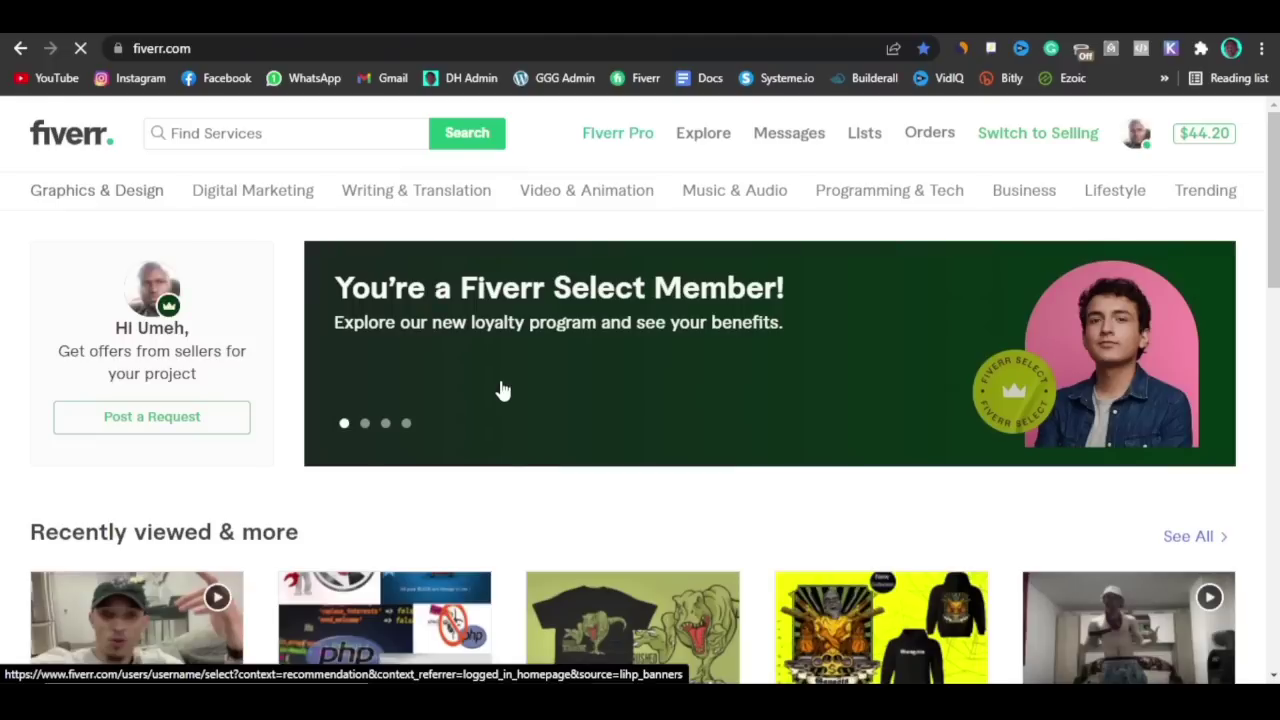
# Search Fiverr for 'google ranking' and open the dofollow SEO backlinks gig
pyautogui.click(306, 132)
pyautogui.write('ran')
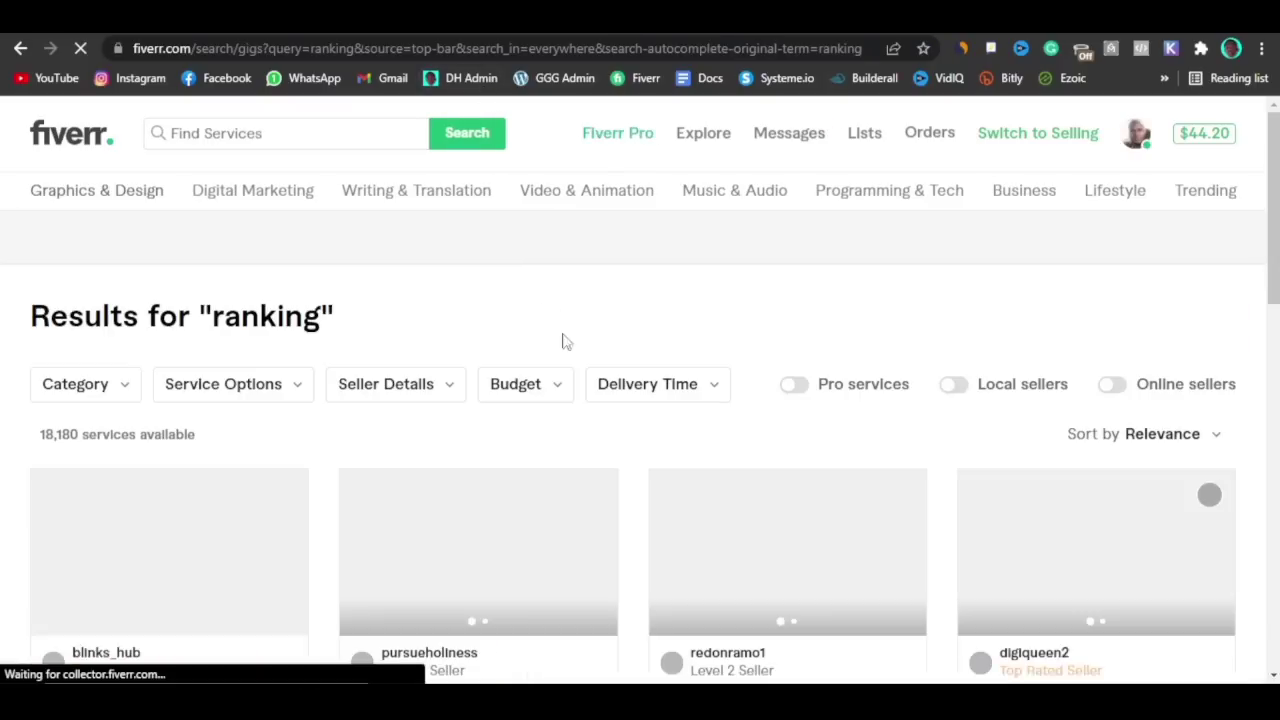
pyautogui.scroll(-3, 637, 400)
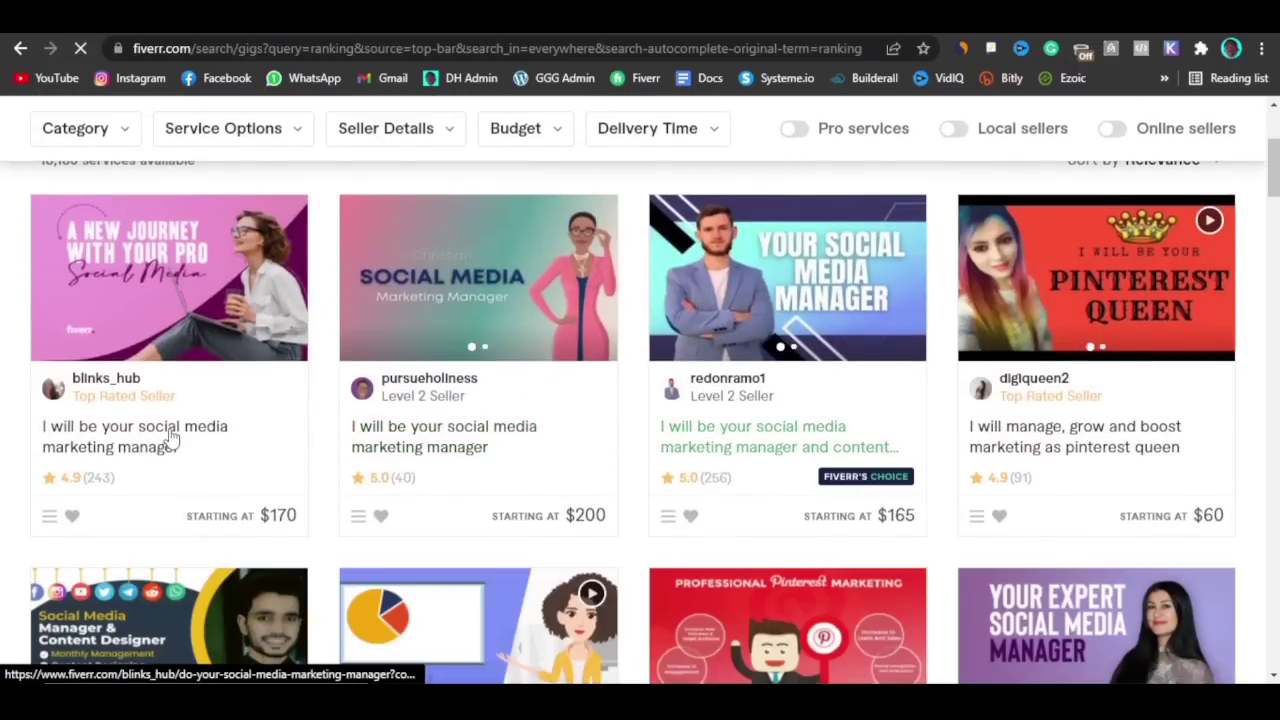
pyautogui.scroll(3, 171, 443)
pyautogui.click(234, 127)
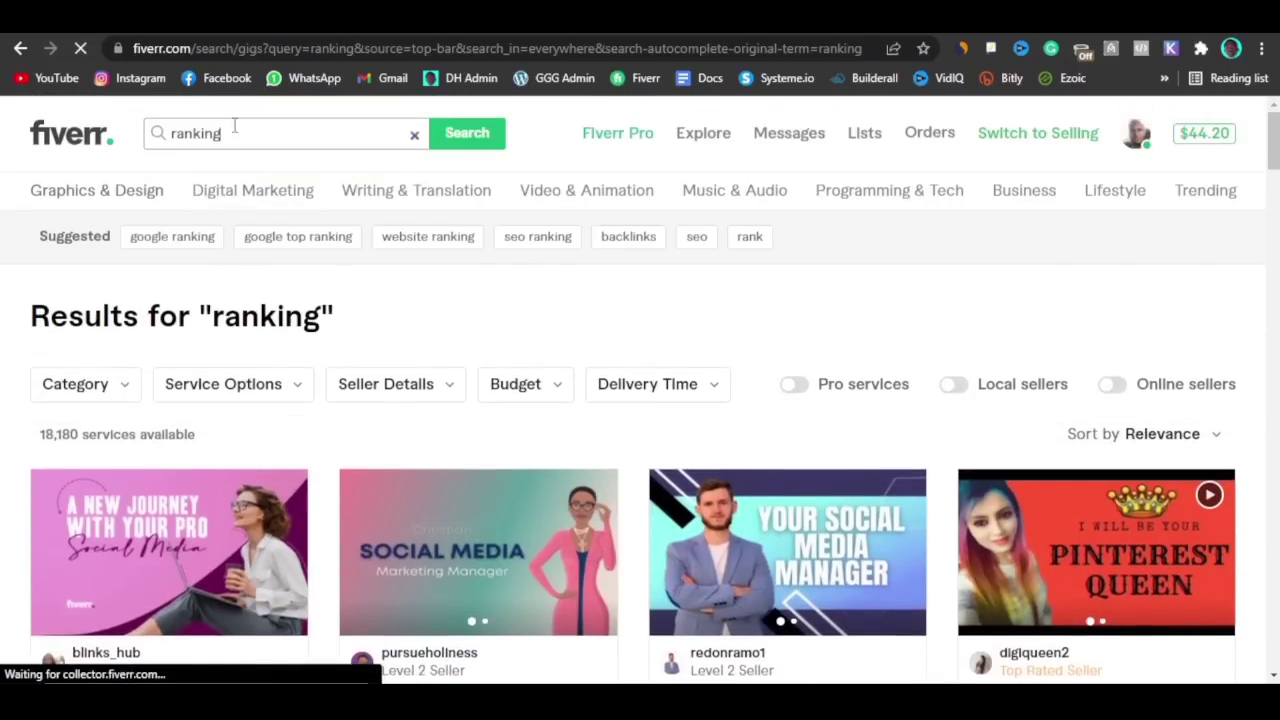
pyautogui.click(176, 250)
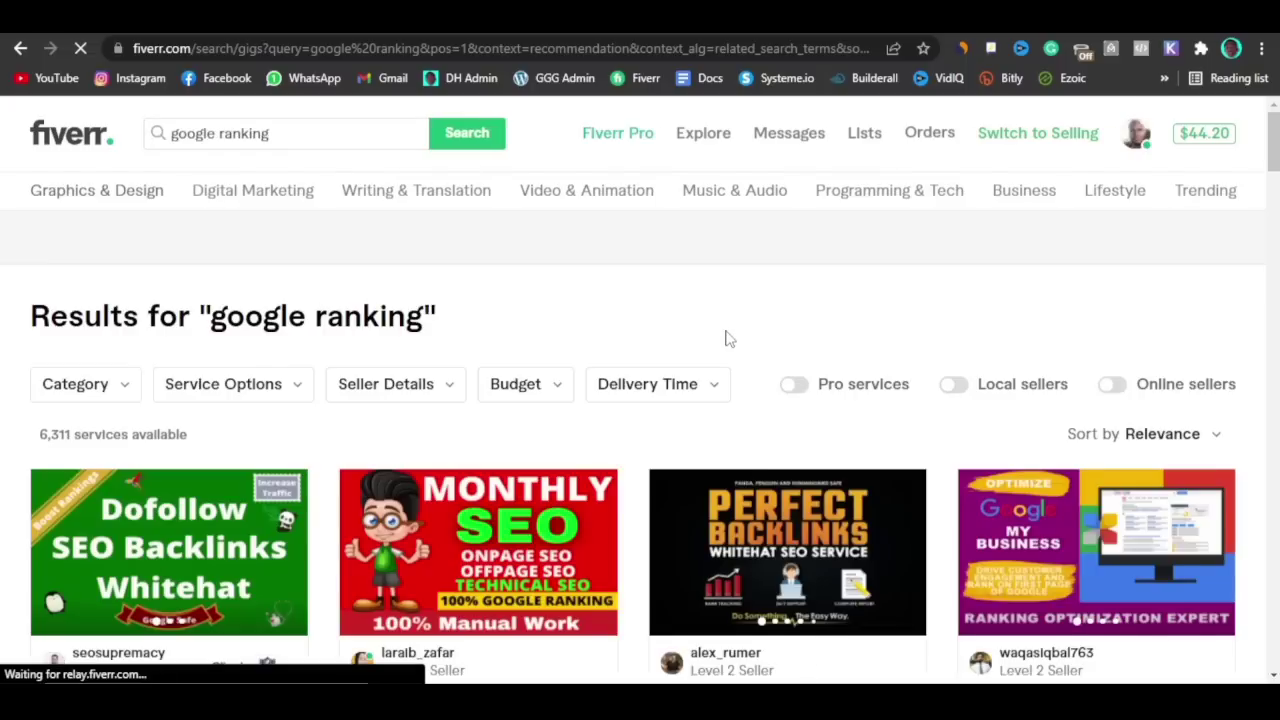
pyautogui.scroll(-2, 392, 347)
pyautogui.scroll(-2, 250, 490)
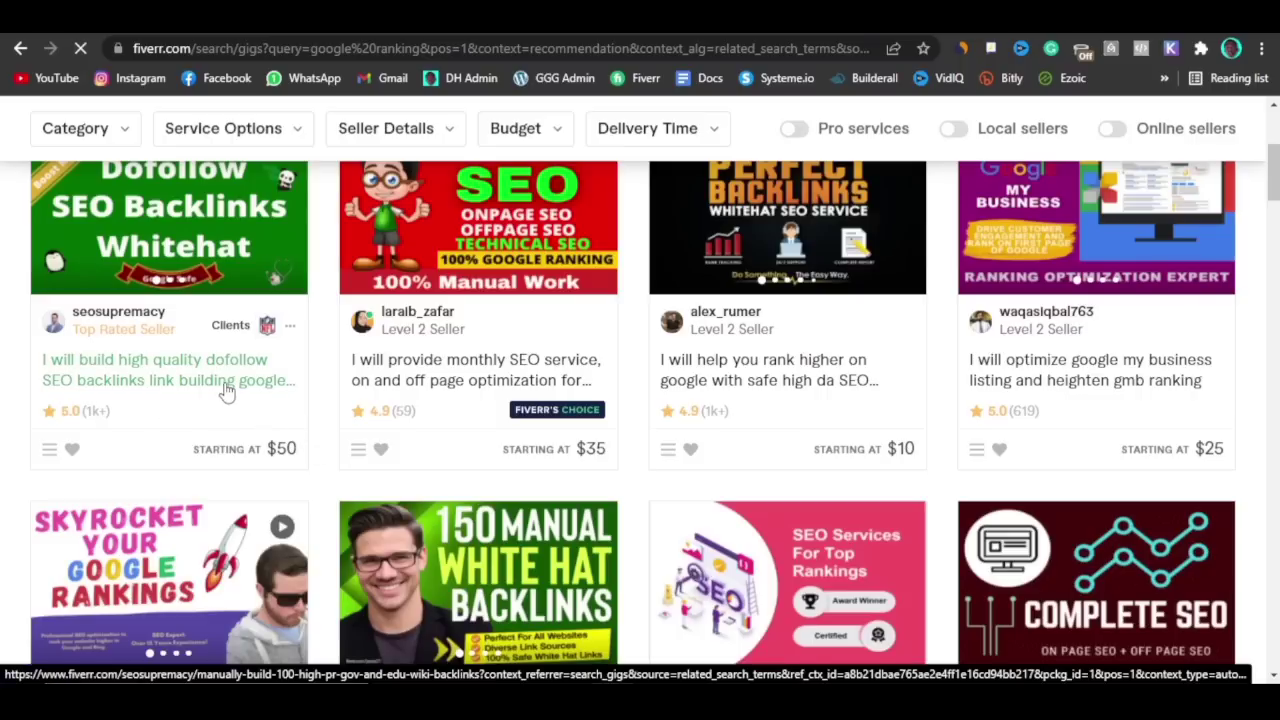
pyautogui.click(156, 372)
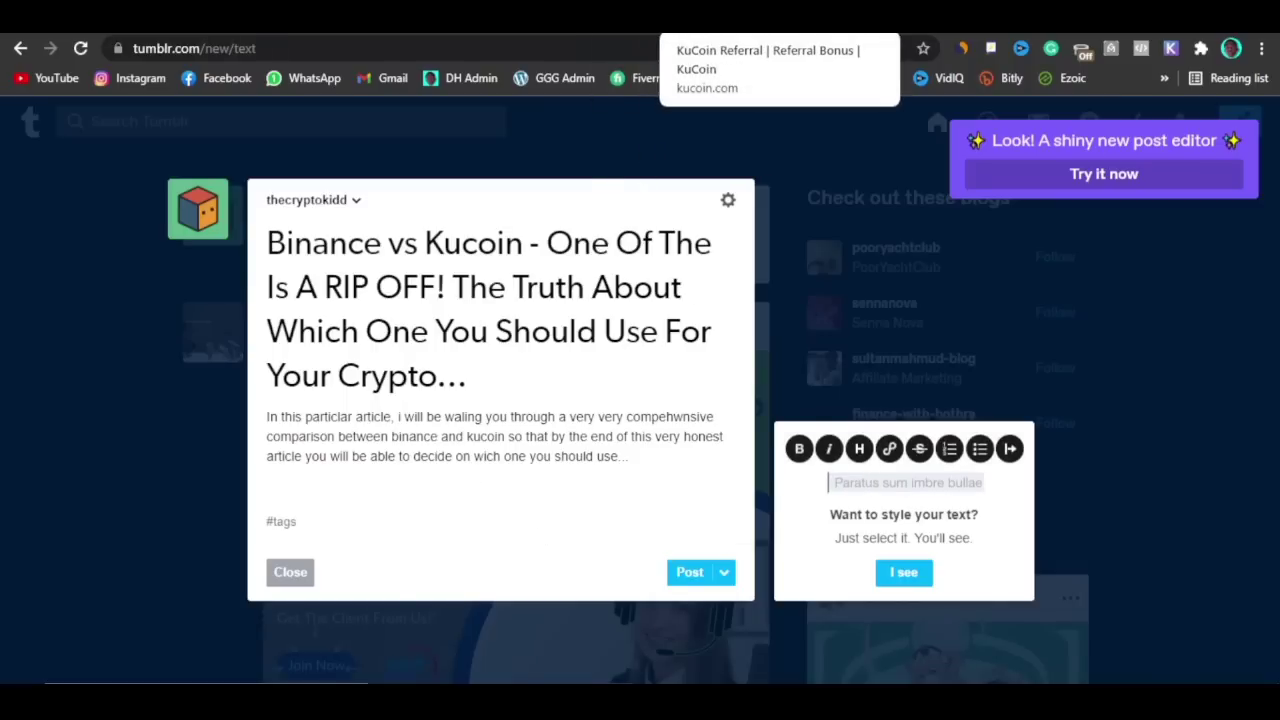
# Review the BitDegree comparison article again, then return to the Fiverr backlinks gig tab
pyautogui.click(660, 15)
pyautogui.click(560, 15)
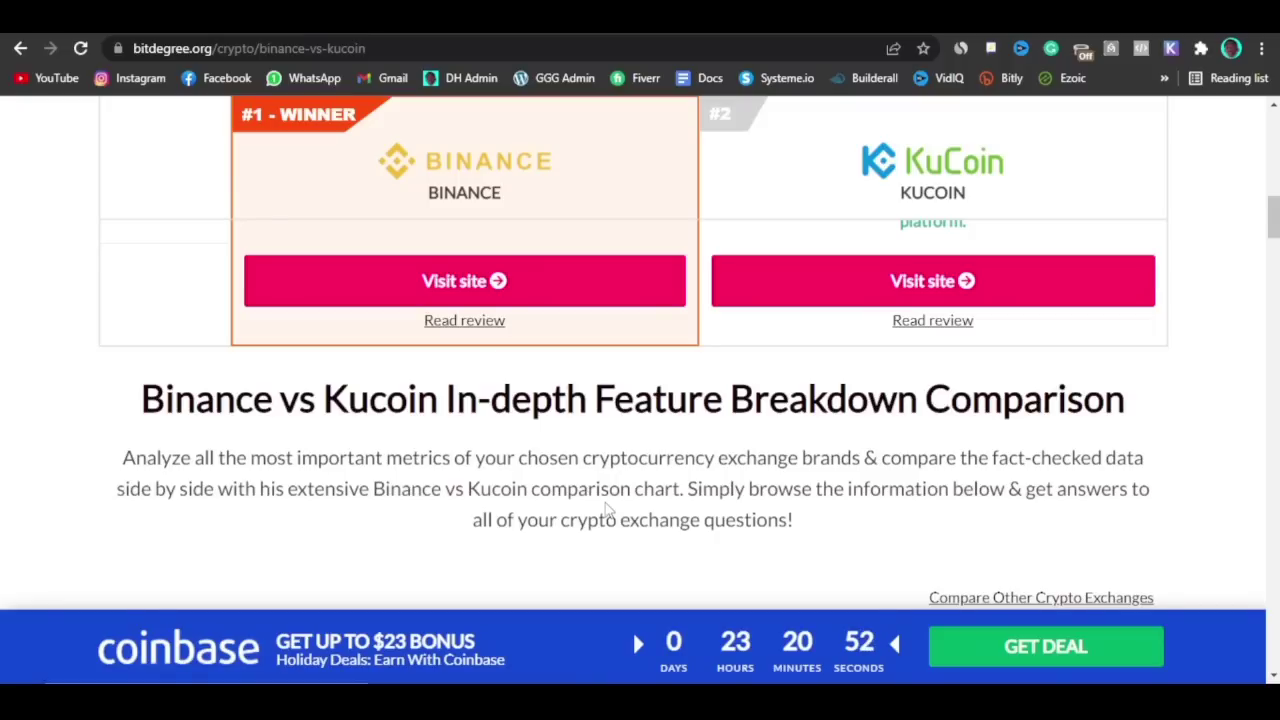
pyautogui.scroll(-10, 607, 505)
pyautogui.scroll(-5, 607, 511)
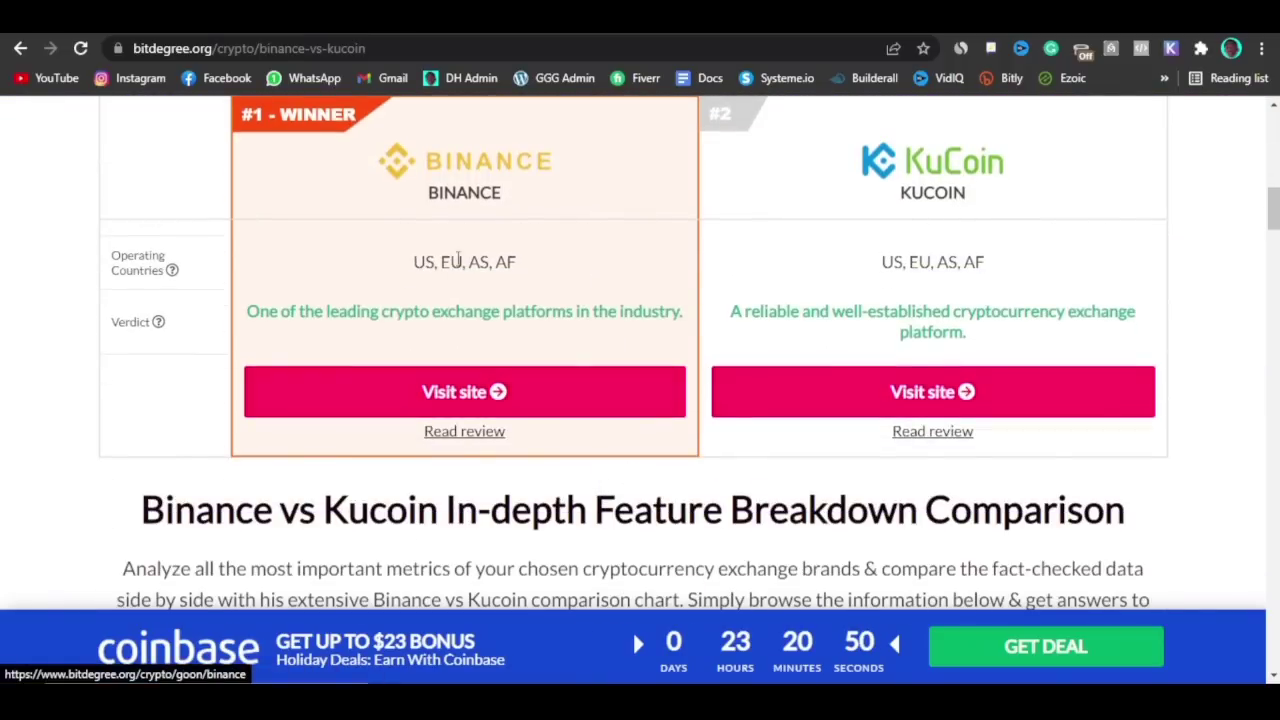
pyautogui.scroll(-5, 782, 302)
pyautogui.scroll(-15, 782, 302)
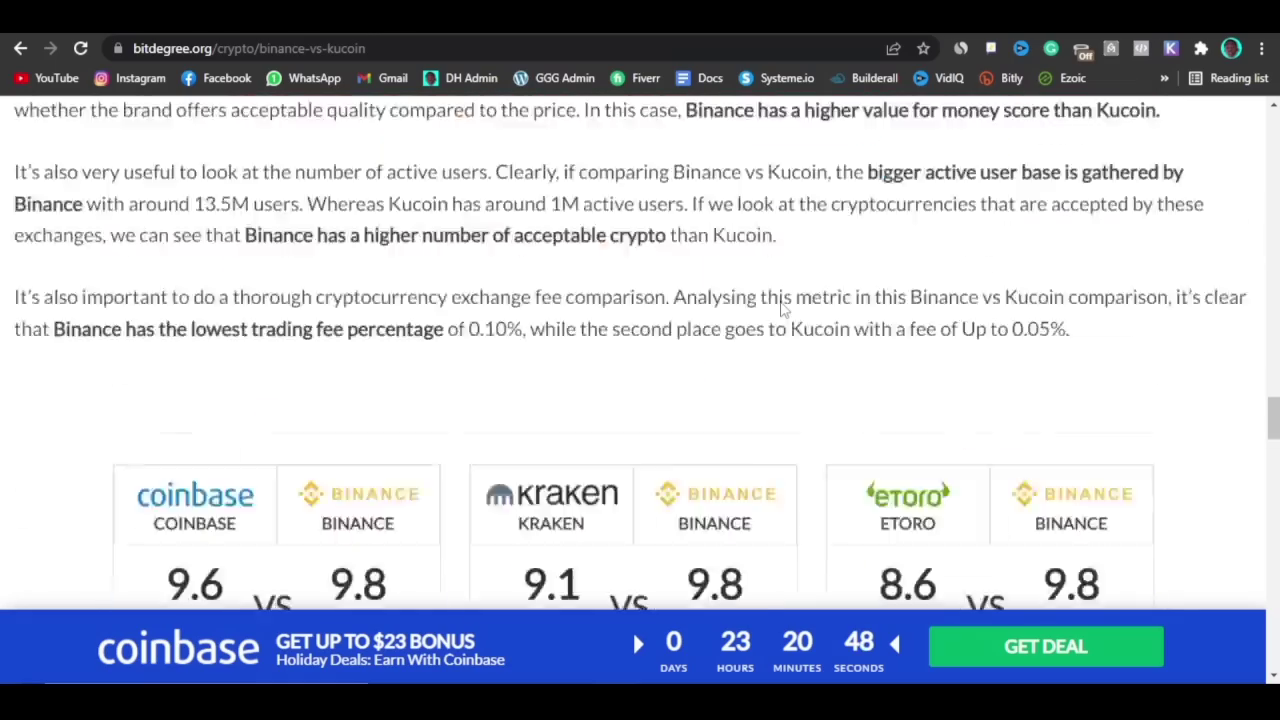
pyautogui.scroll(-15, 782, 302)
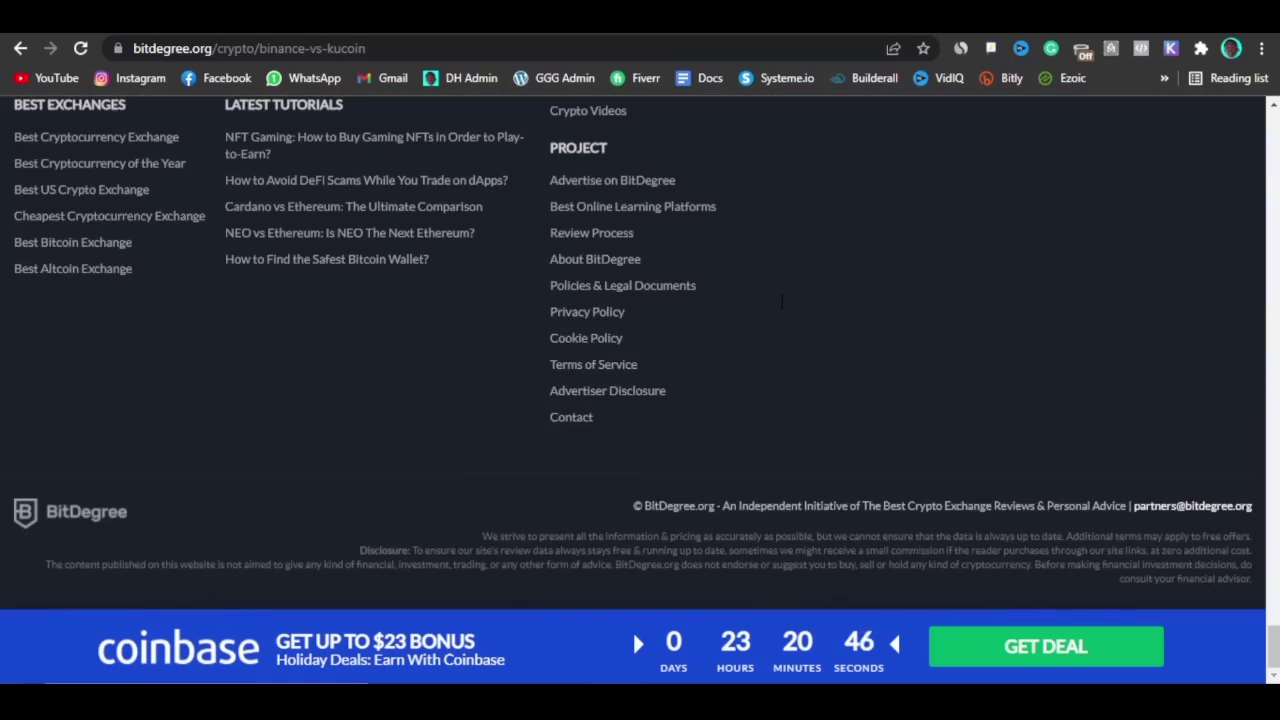
pyautogui.scroll(20, 922, 305)
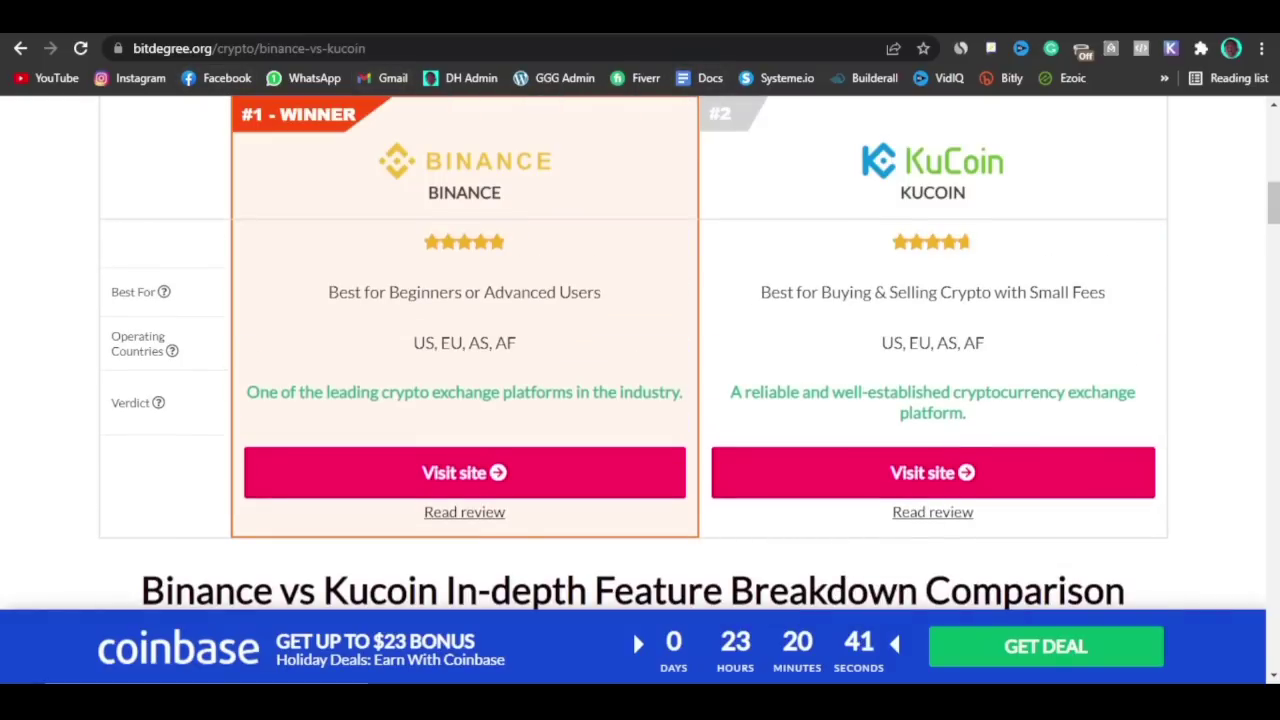
pyautogui.hotkey('ctrl', 'Tab')
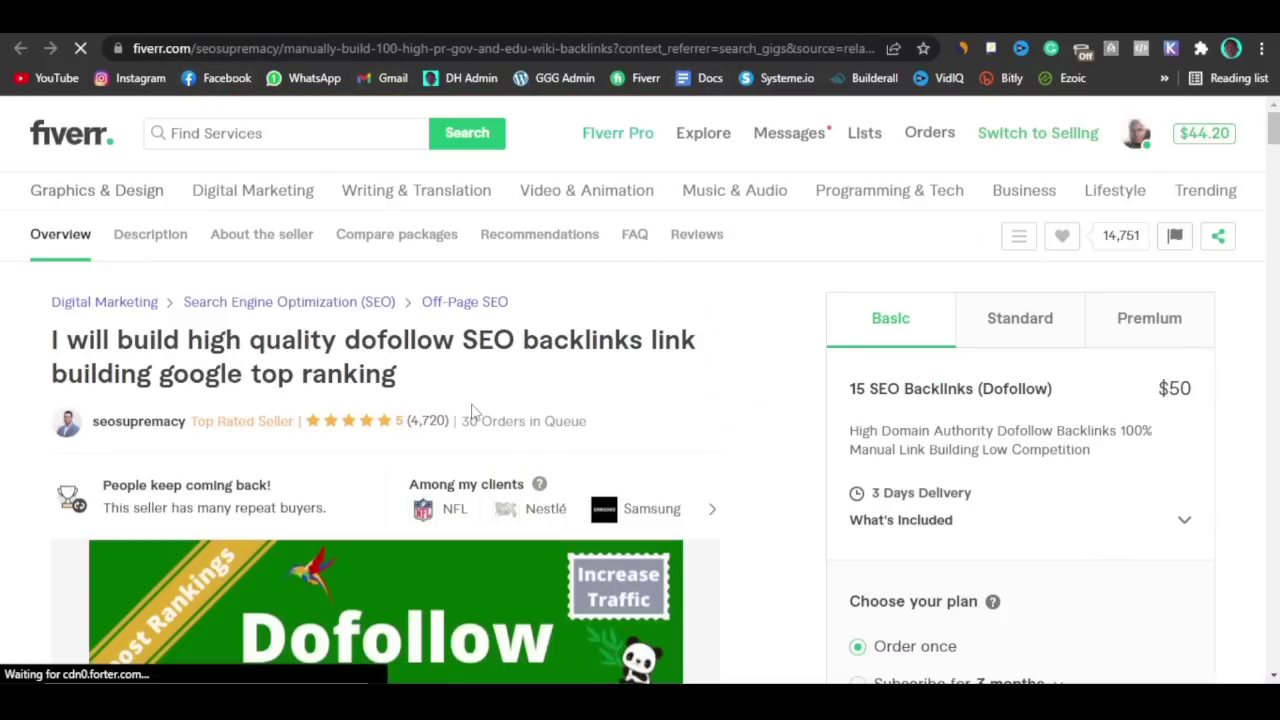
# Scroll the backlinks gig page and open Contact Seller's Send a Message dialog
pyautogui.scroll(-1, 659, 381)
pyautogui.scroll(-1, 423, 286)
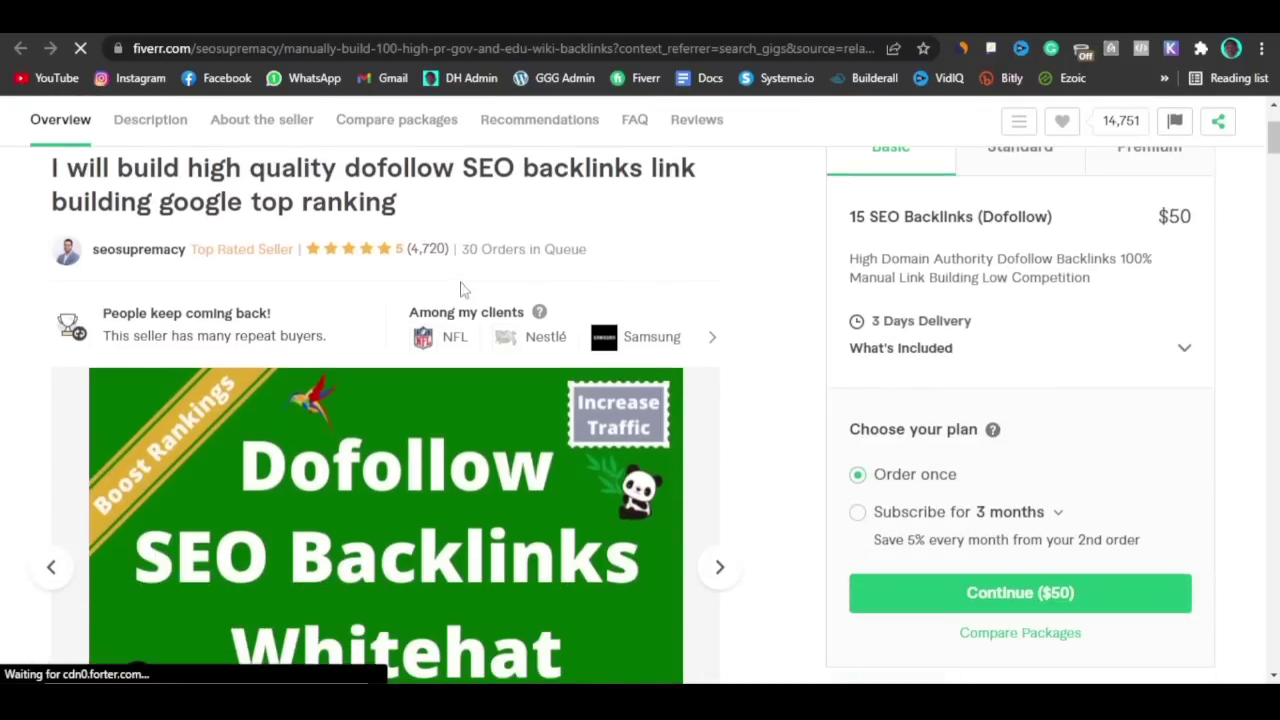
pyautogui.moveTo(464, 249); pyautogui.dragTo(500, 251)
pyautogui.click(500, 251)
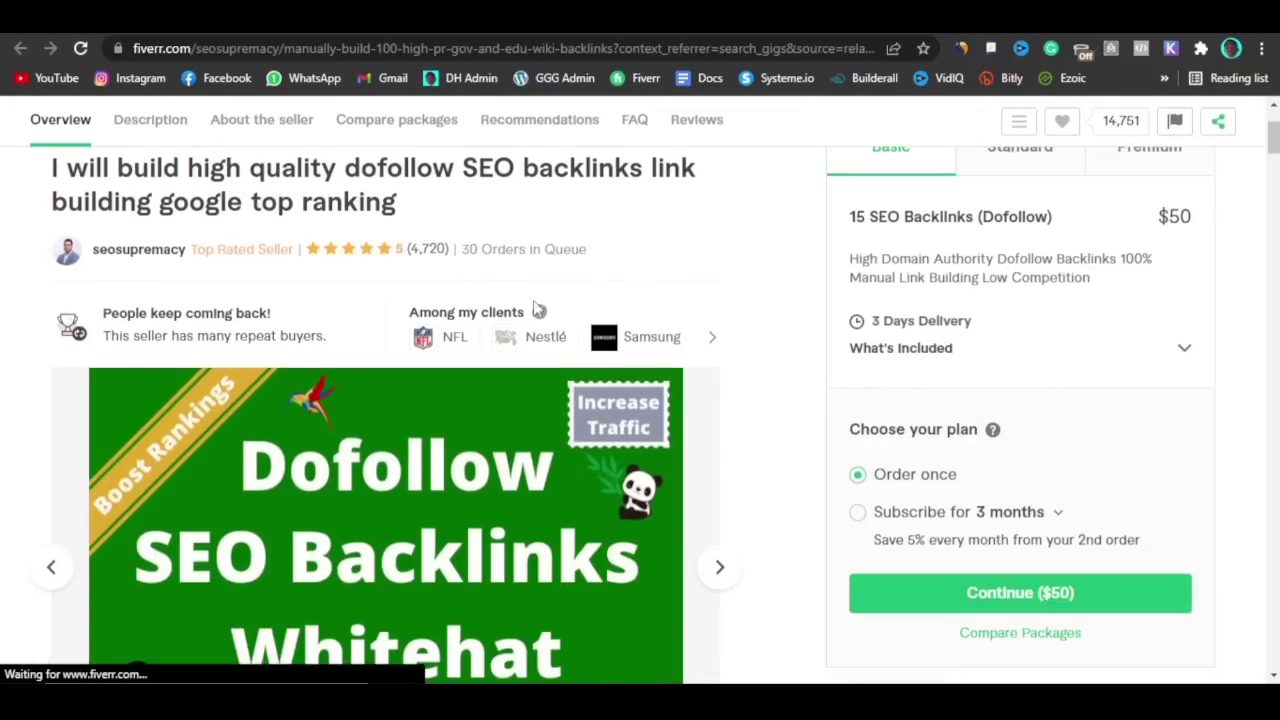
pyautogui.scroll(-3, 790, 377)
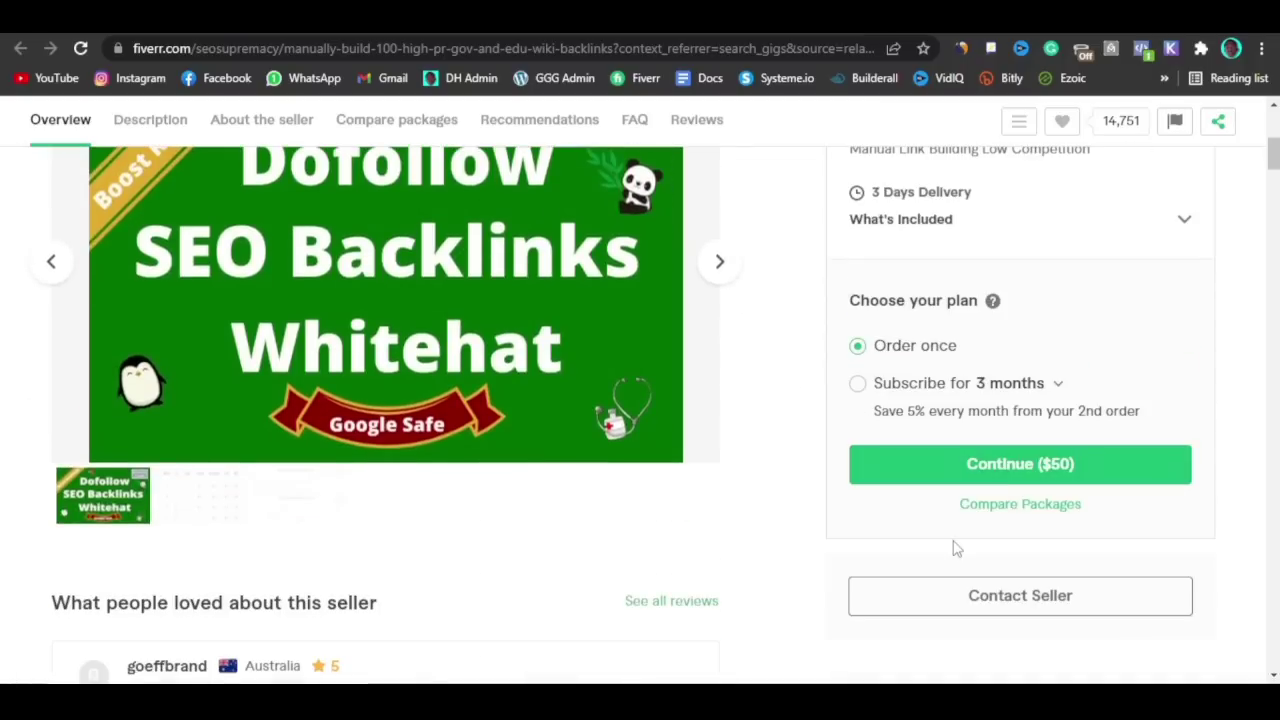
pyautogui.click(1007, 616)
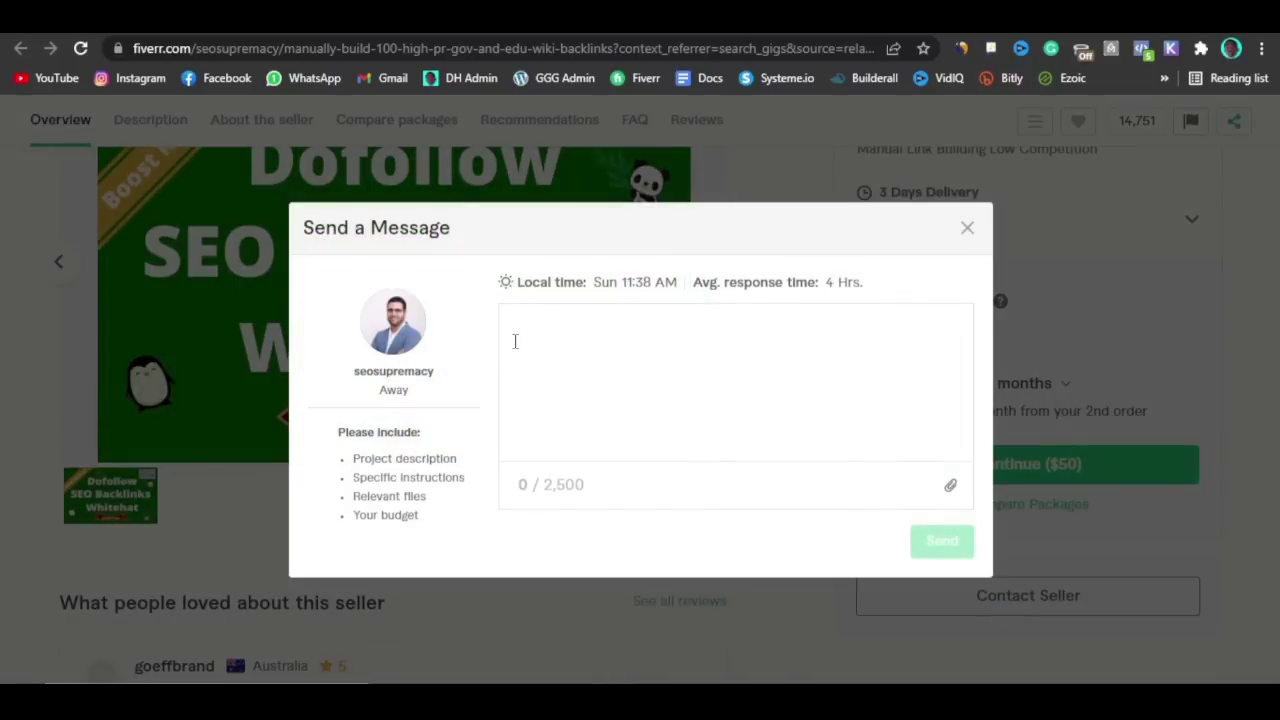
# Send the seller a request to rank the blog post, on a 95-authority site, for 'Binance vs KuCoin'
pyautogui.click(515, 341)
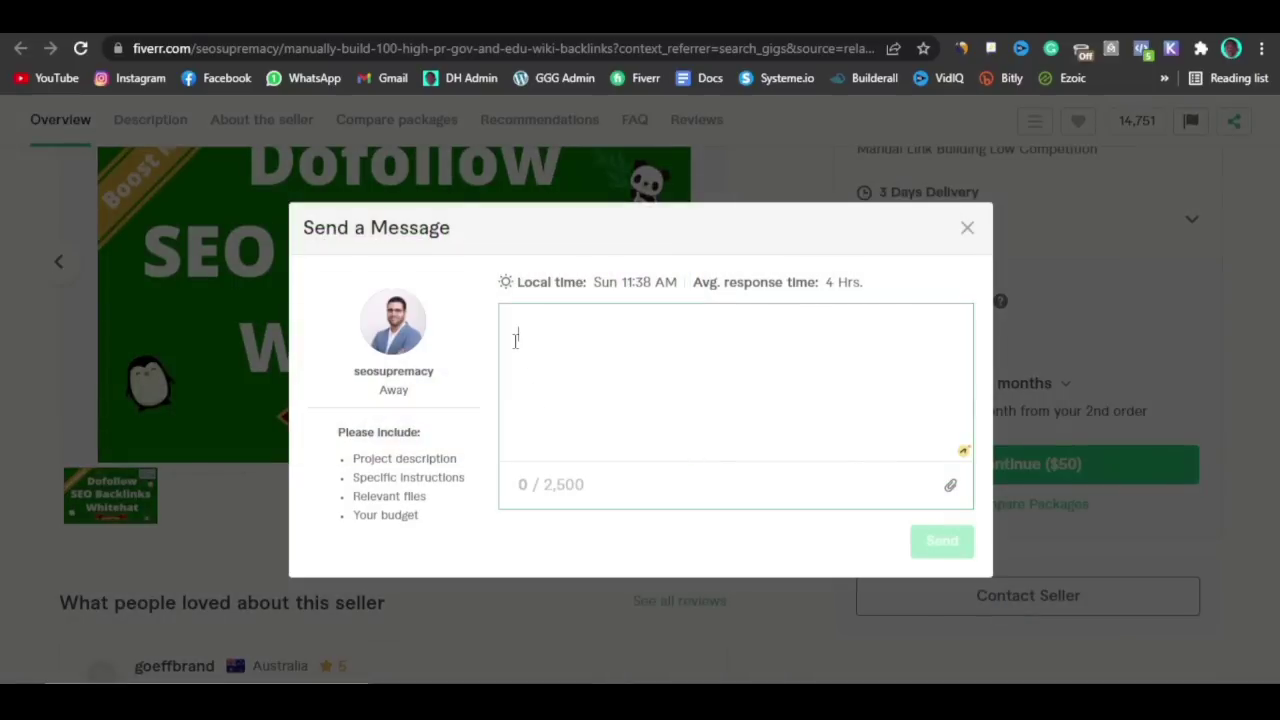
pyautogui.write('Hey ')
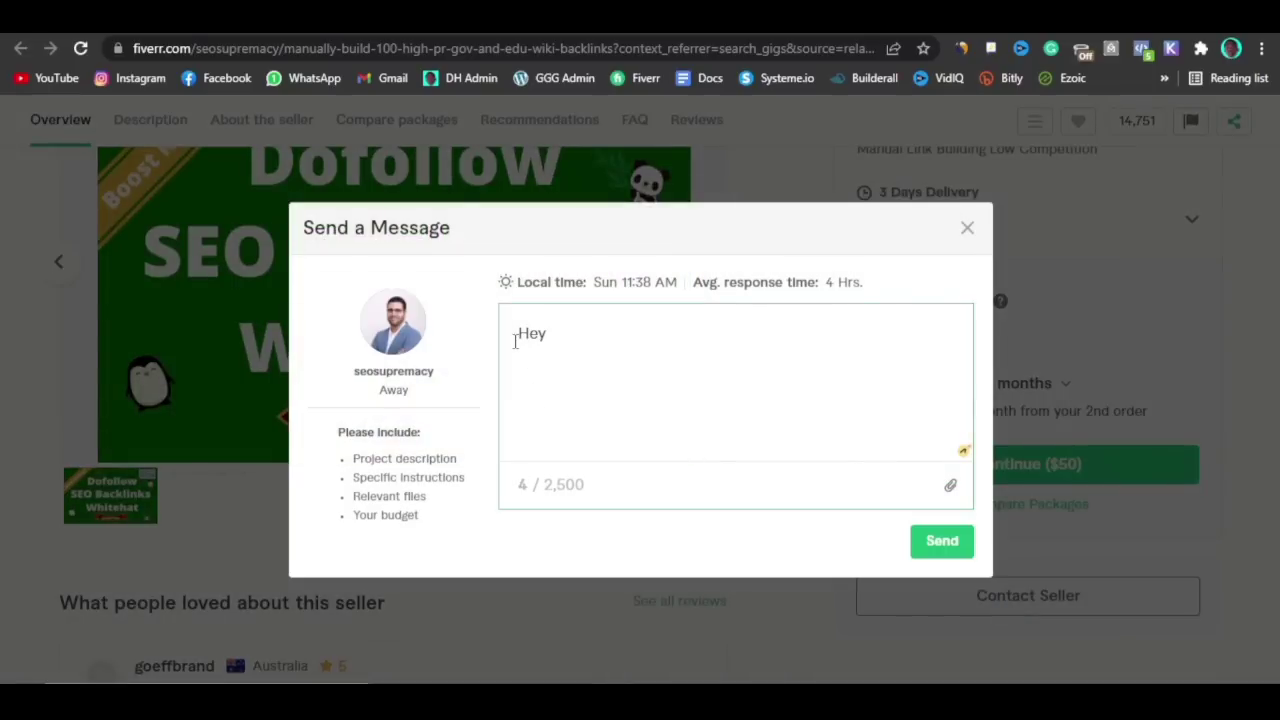
pyautogui.write('bro, I need ')
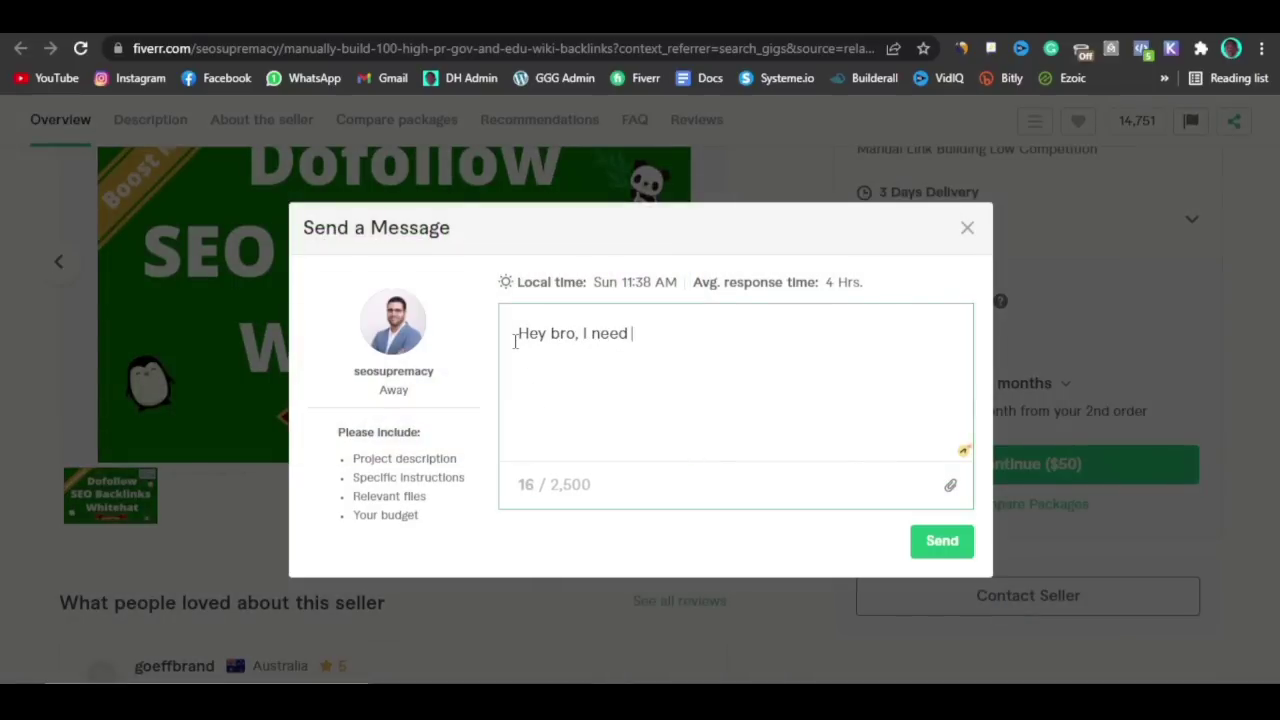
pyautogui.write('you to rank m')
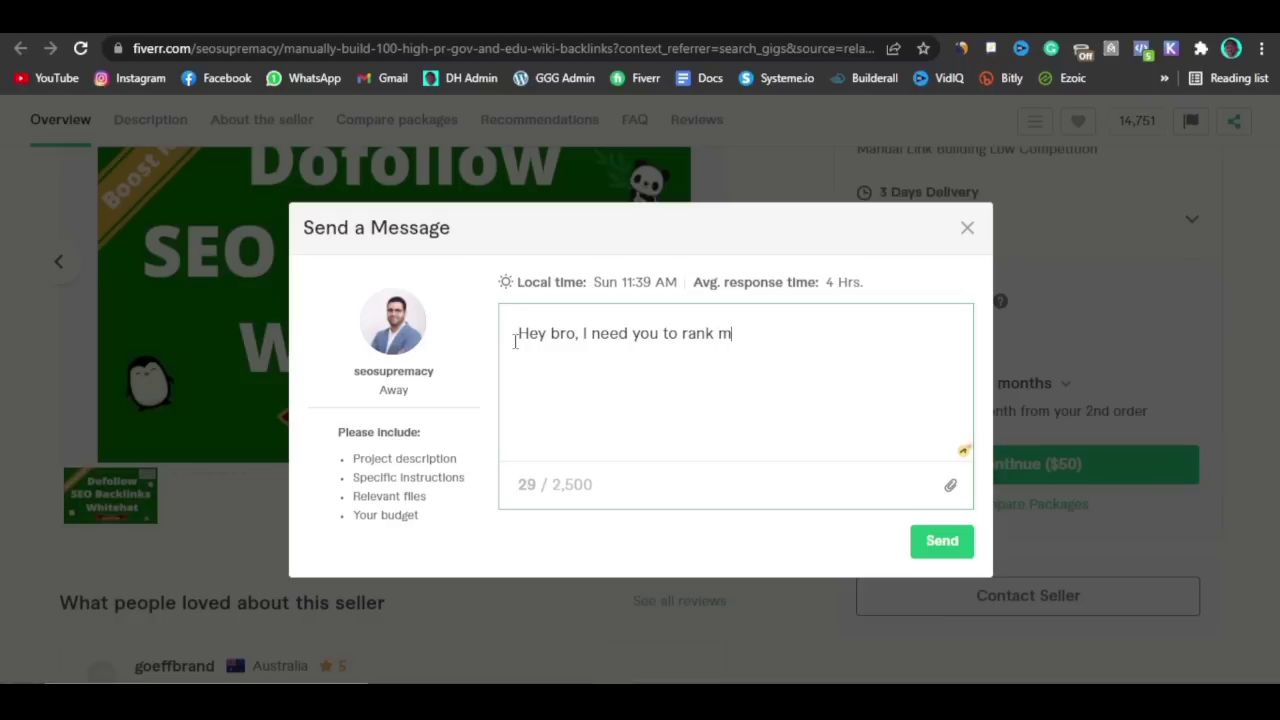
pyautogui.write('y blogpost, its al')
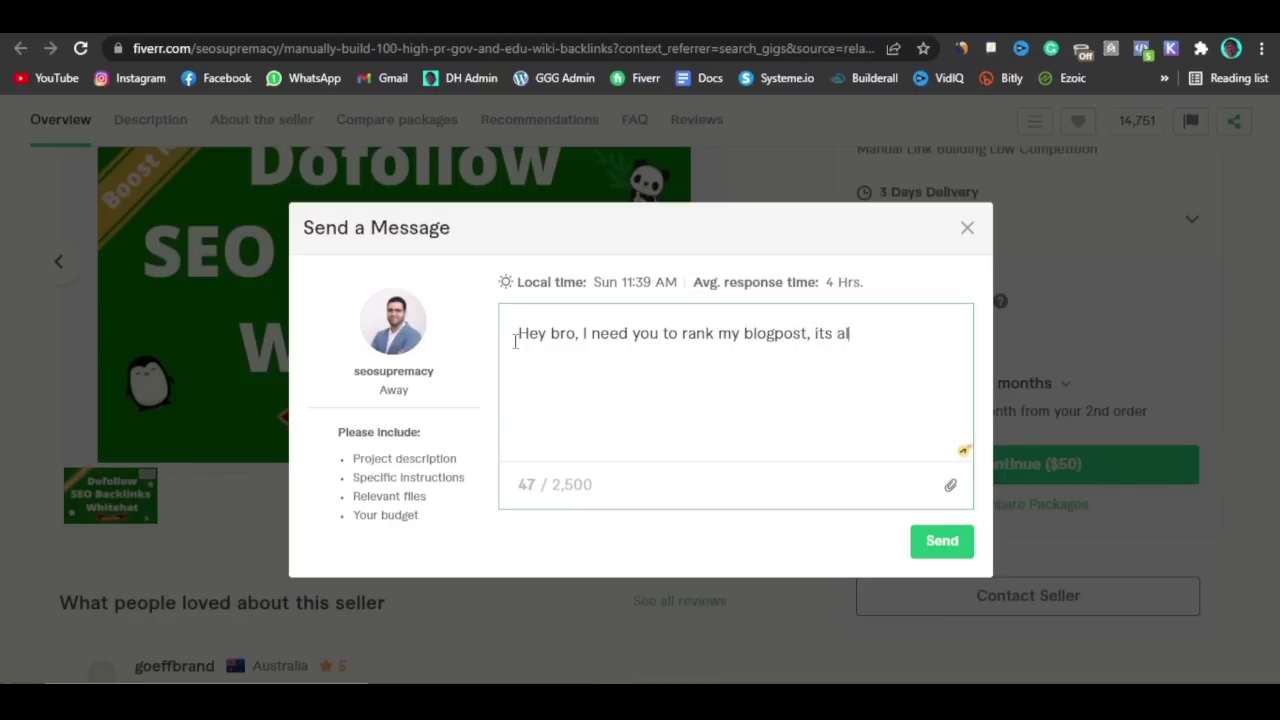
pyautogui.write('ready on a site with a 95')
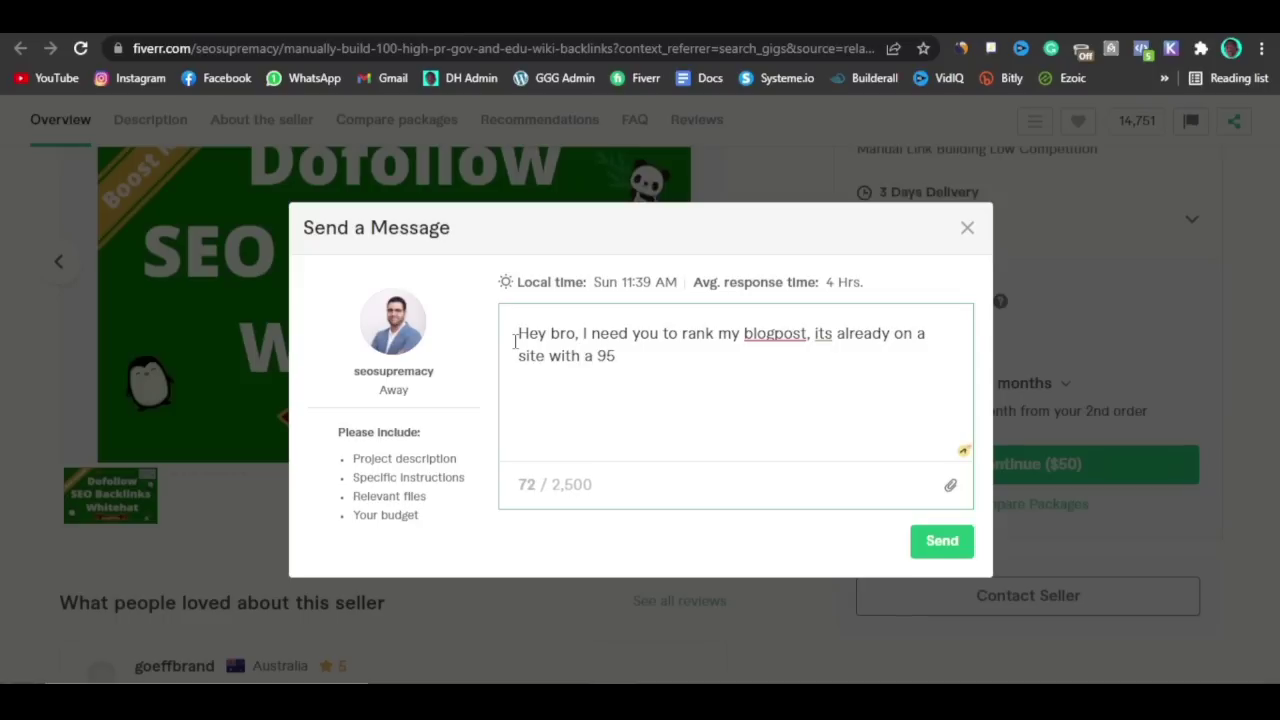
pyautogui.write(' domain authority, w')
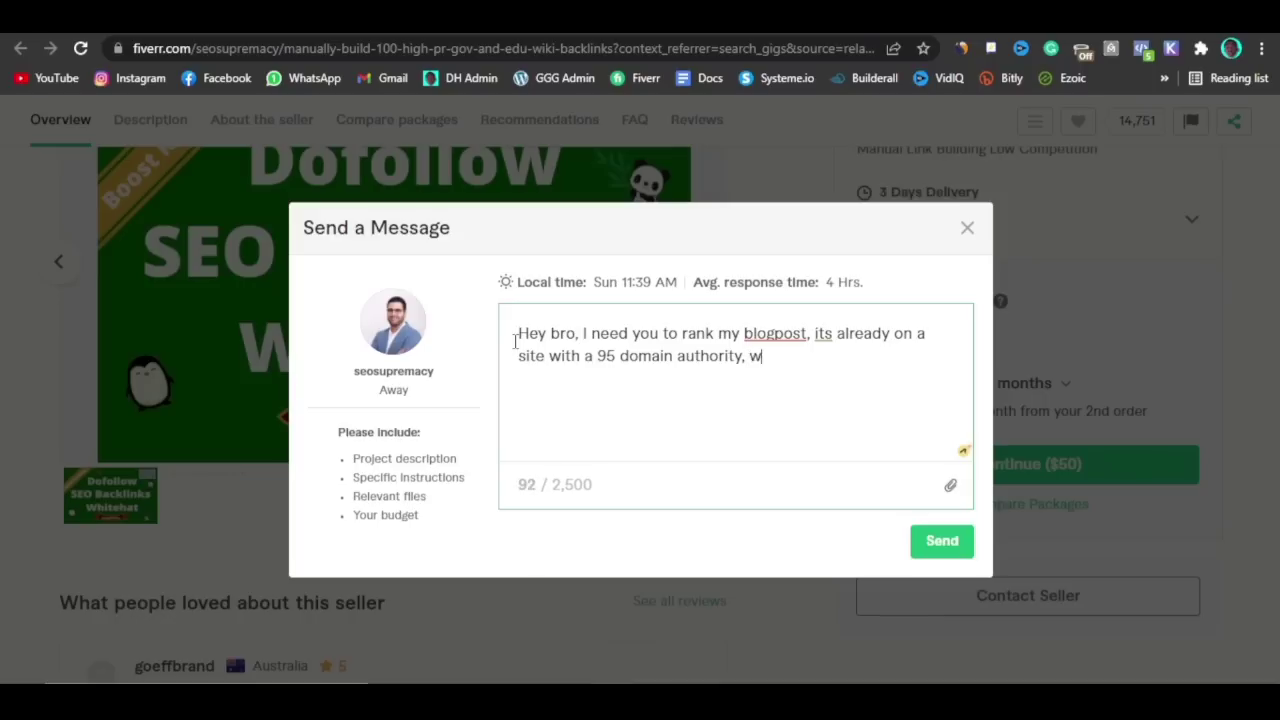
pyautogui.write('hat would this cost? this is')
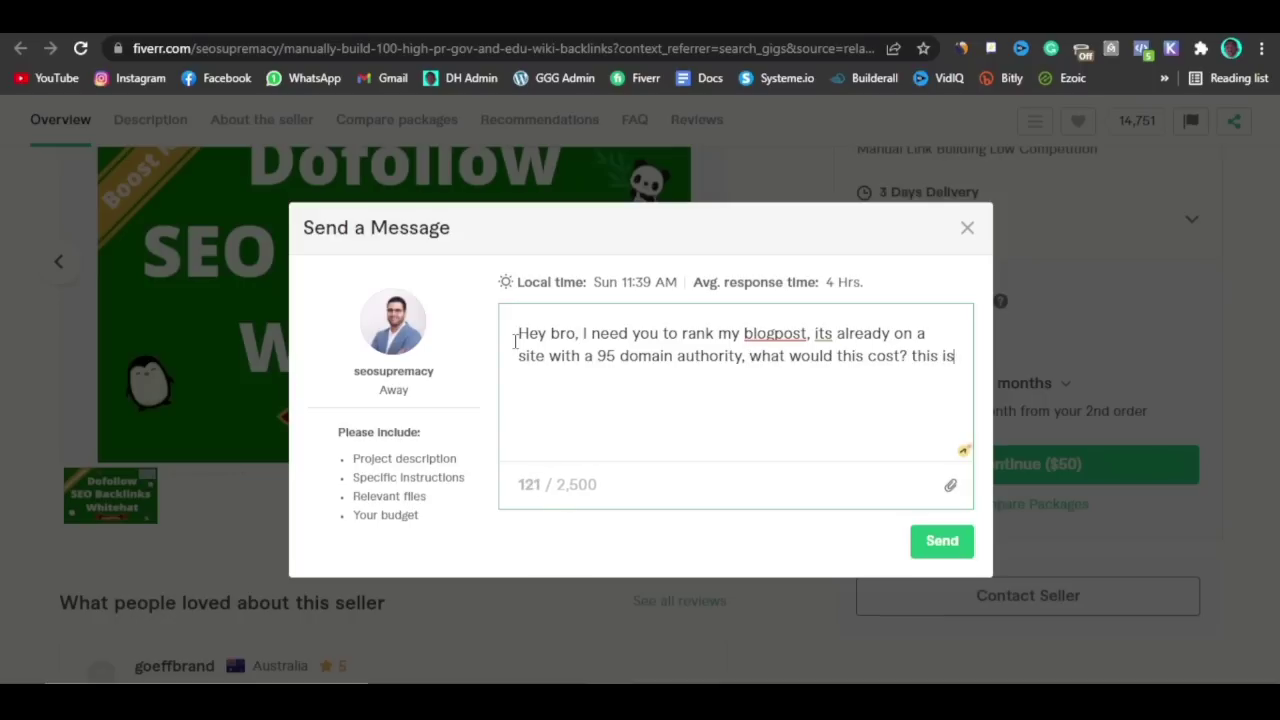
pyautogui.write('the blog post')
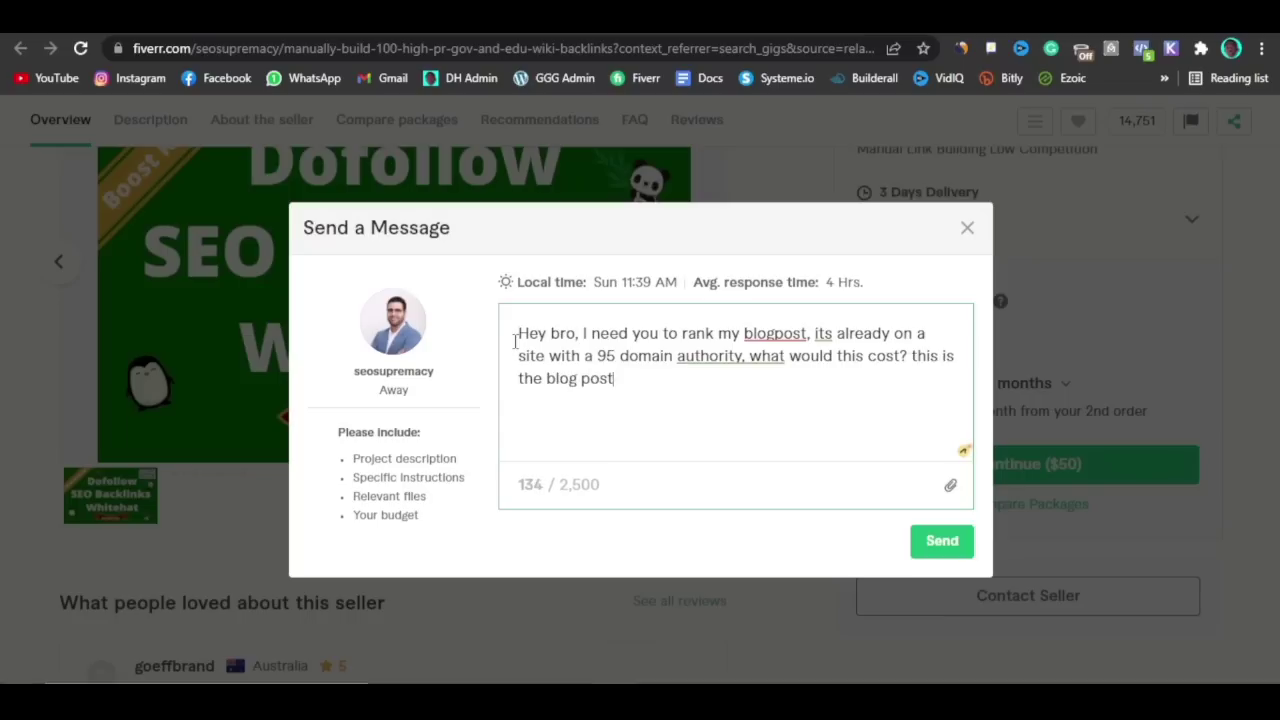
pyautogui.write(' - and I wanr to rank')
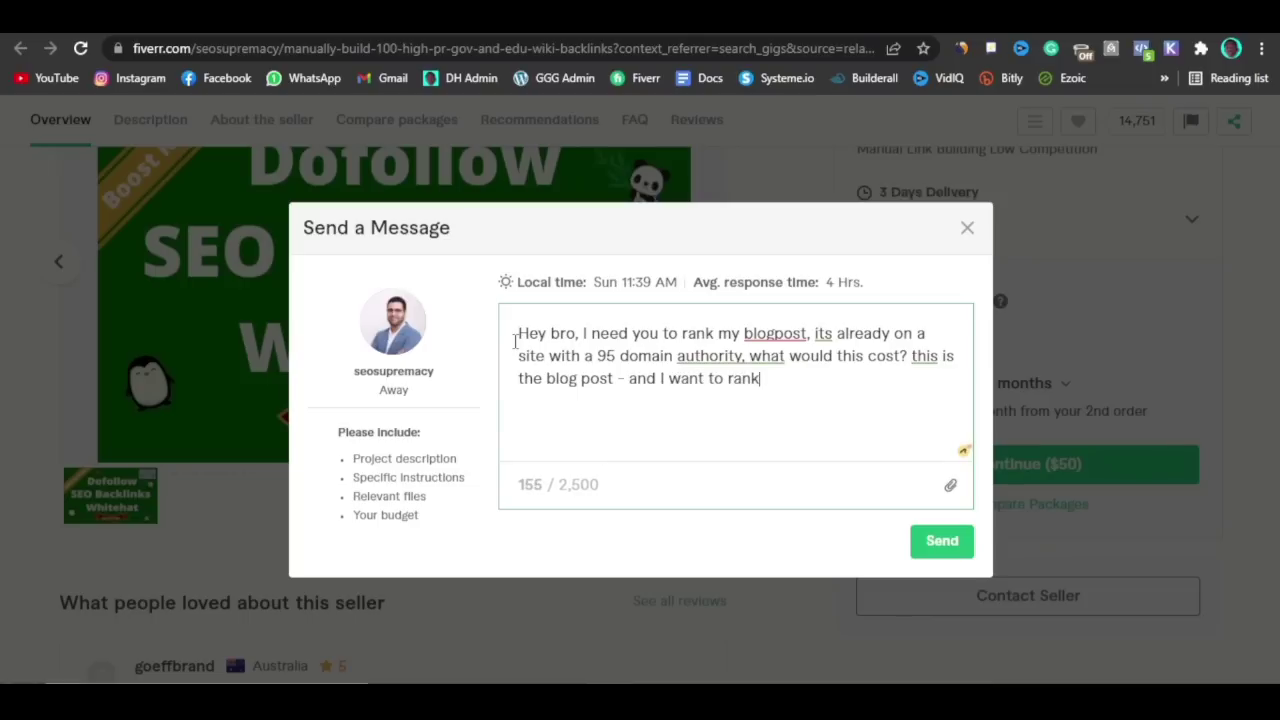
pyautogui.write(' for the keyword ')
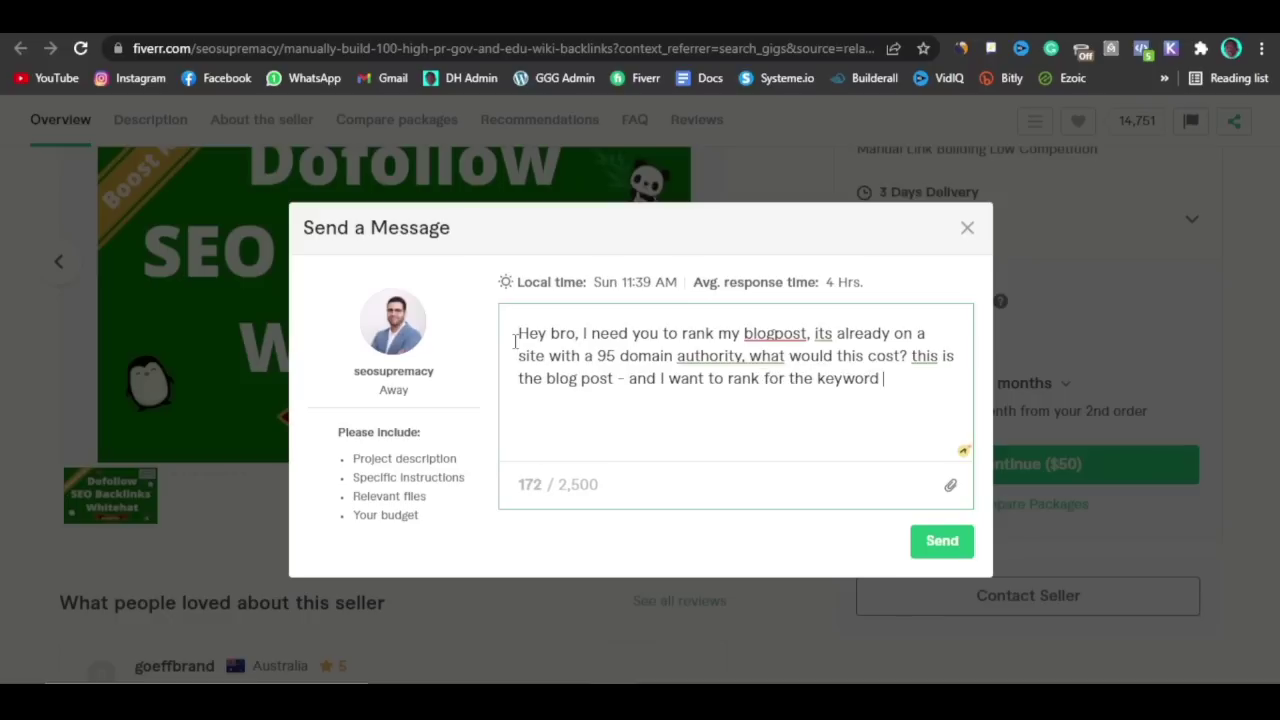
pyautogui.write('(Binace vs Kucoin')
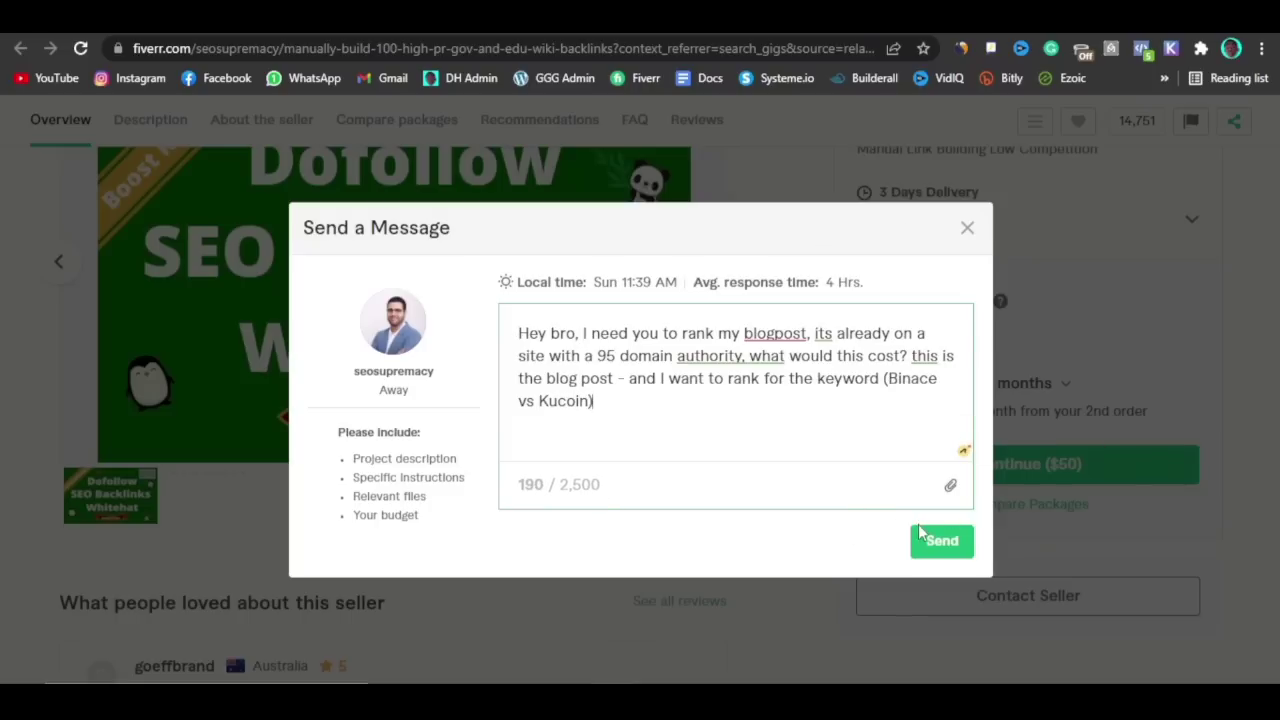
pyautogui.click(966, 236)
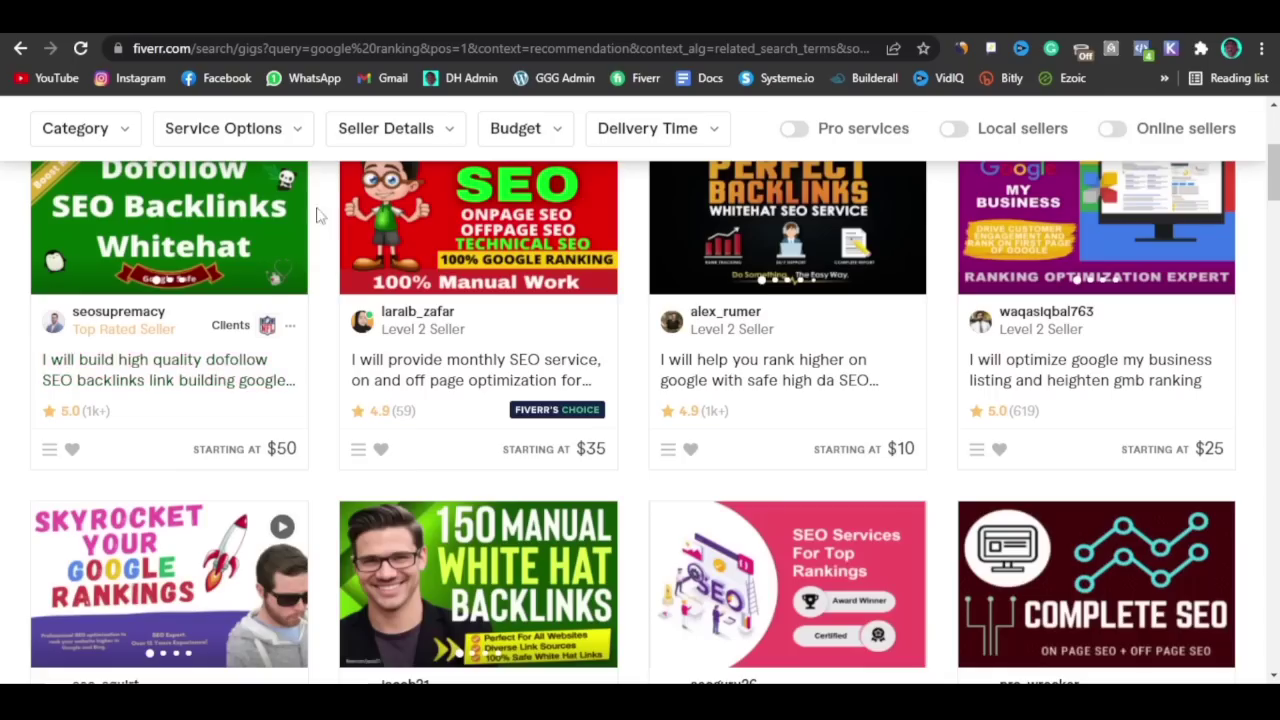
# Replace the Fiverr search with 'article writers' and browse the 113 results
pyautogui.scroll(4, 318, 215)
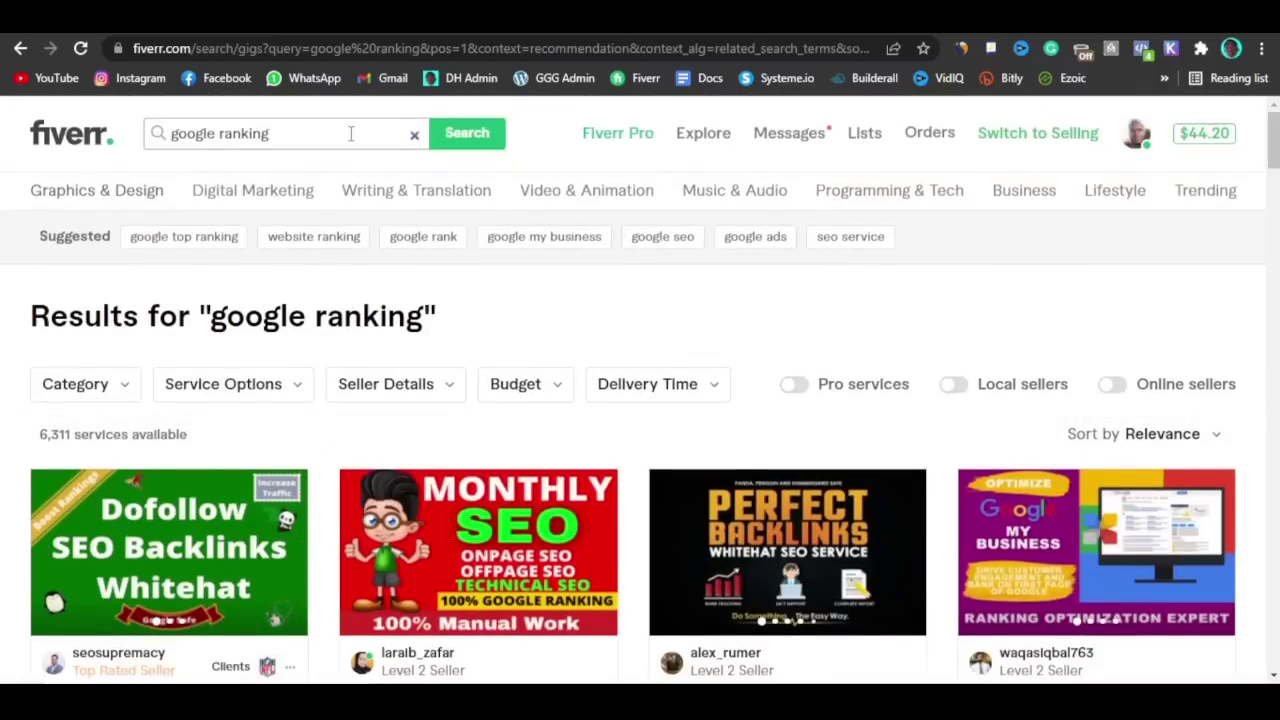
pyautogui.click(418, 134)
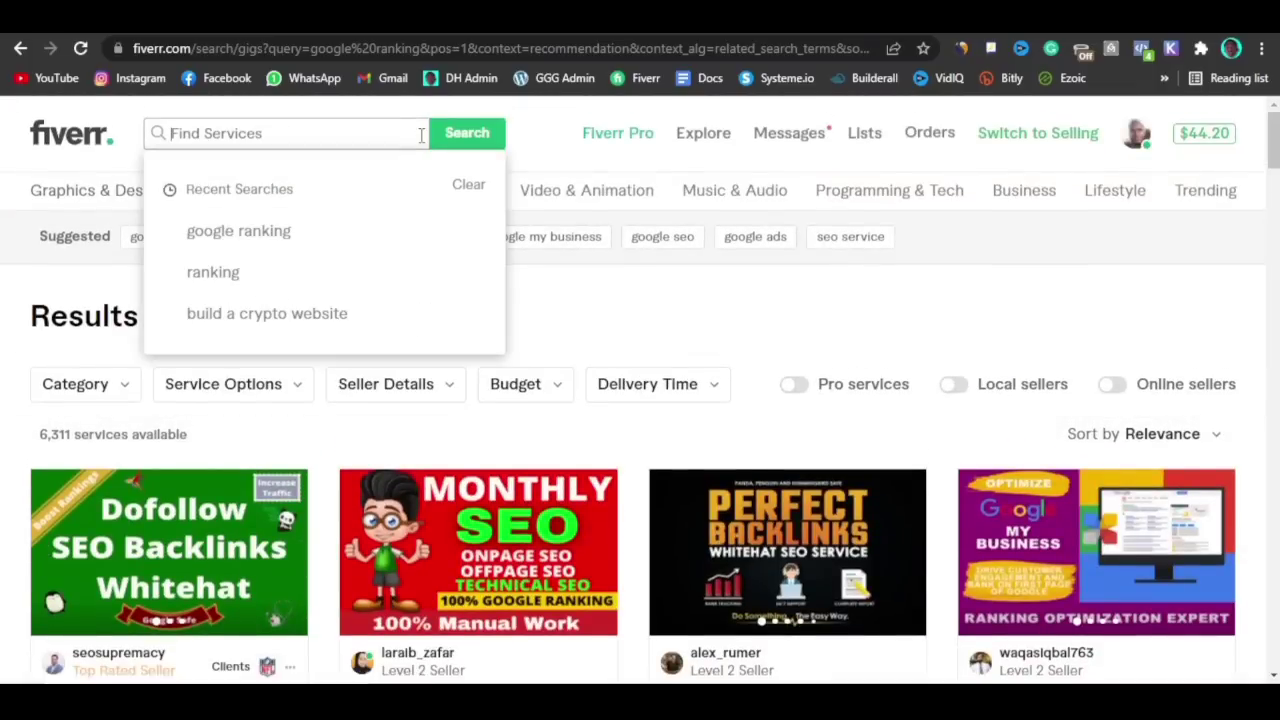
pyautogui.write('article ')
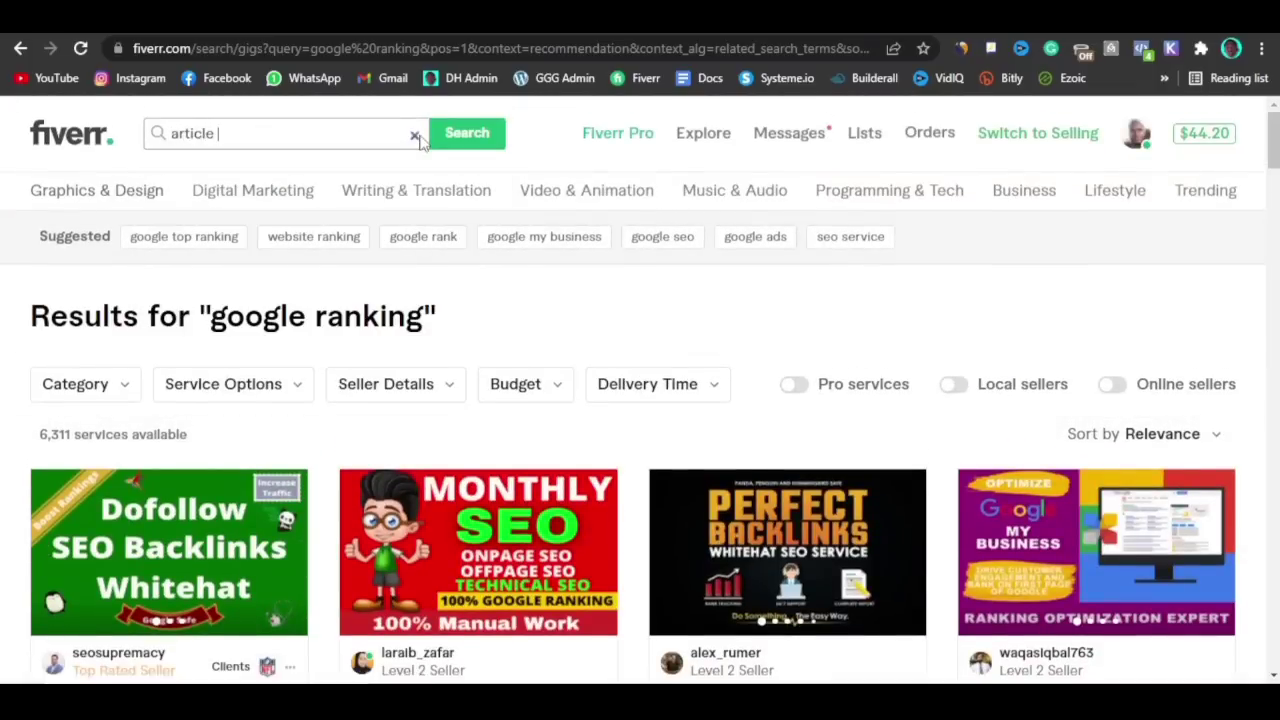
pyautogui.write('writers')
pyautogui.press('Return')
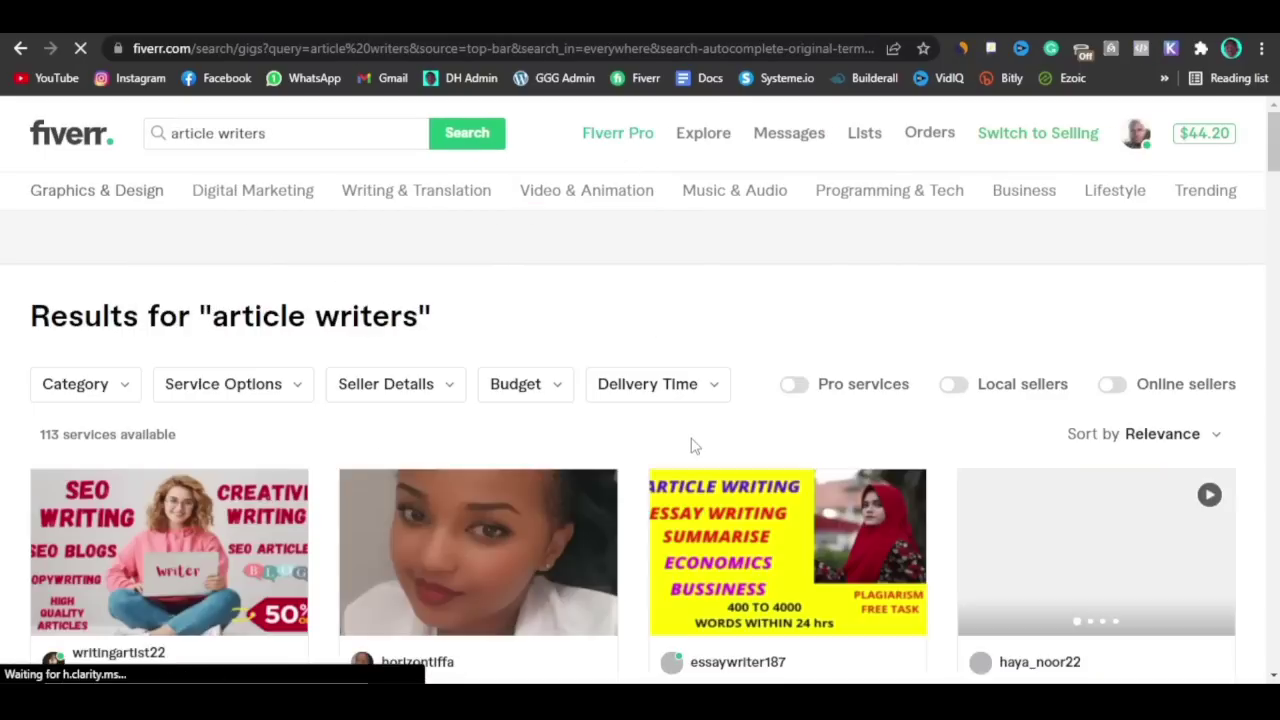
pyautogui.scroll(-3, 691, 446)
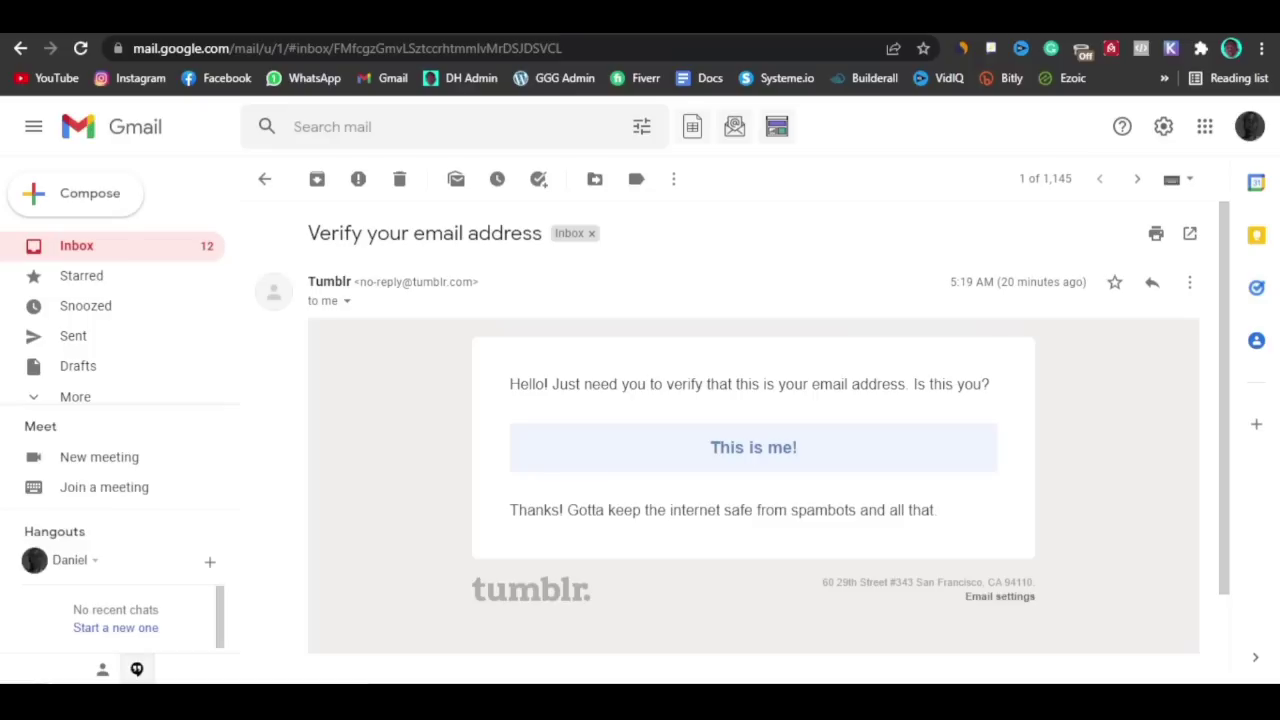
# Return from the Tumblr verification email to the inbox, then open YouTube's account menu
pyautogui.click(265, 179)
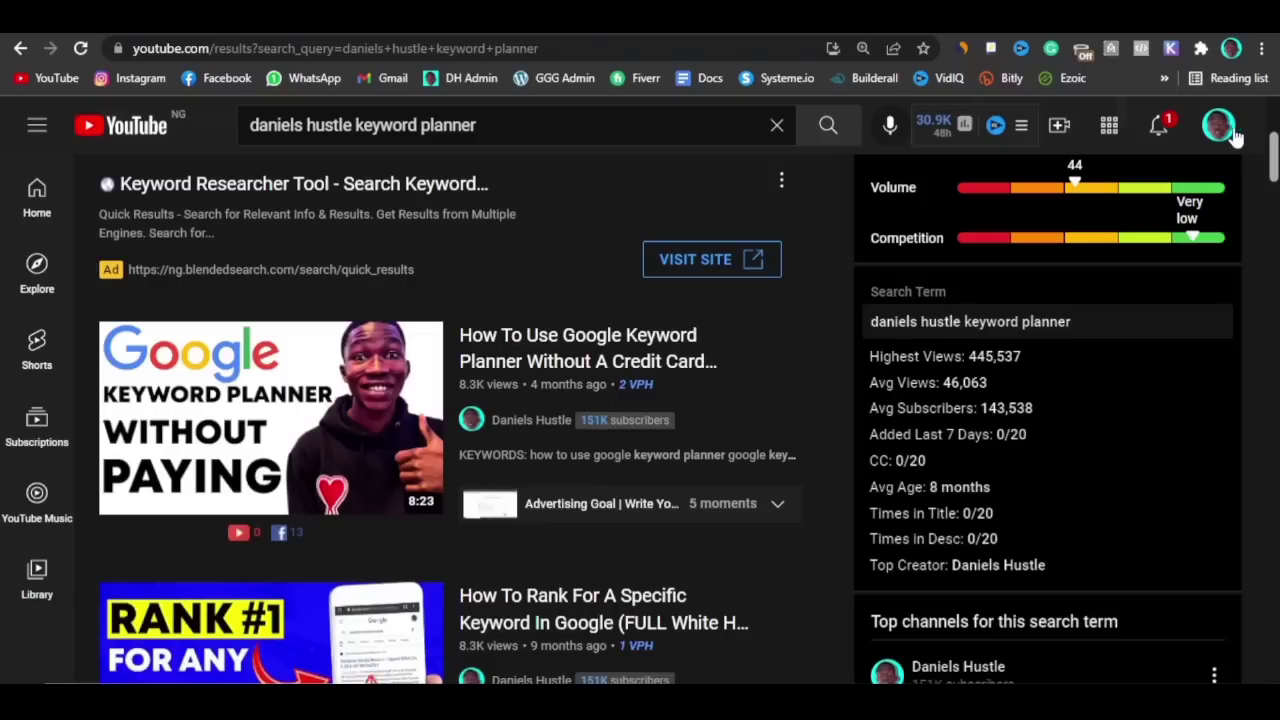
pyautogui.click(1227, 132)
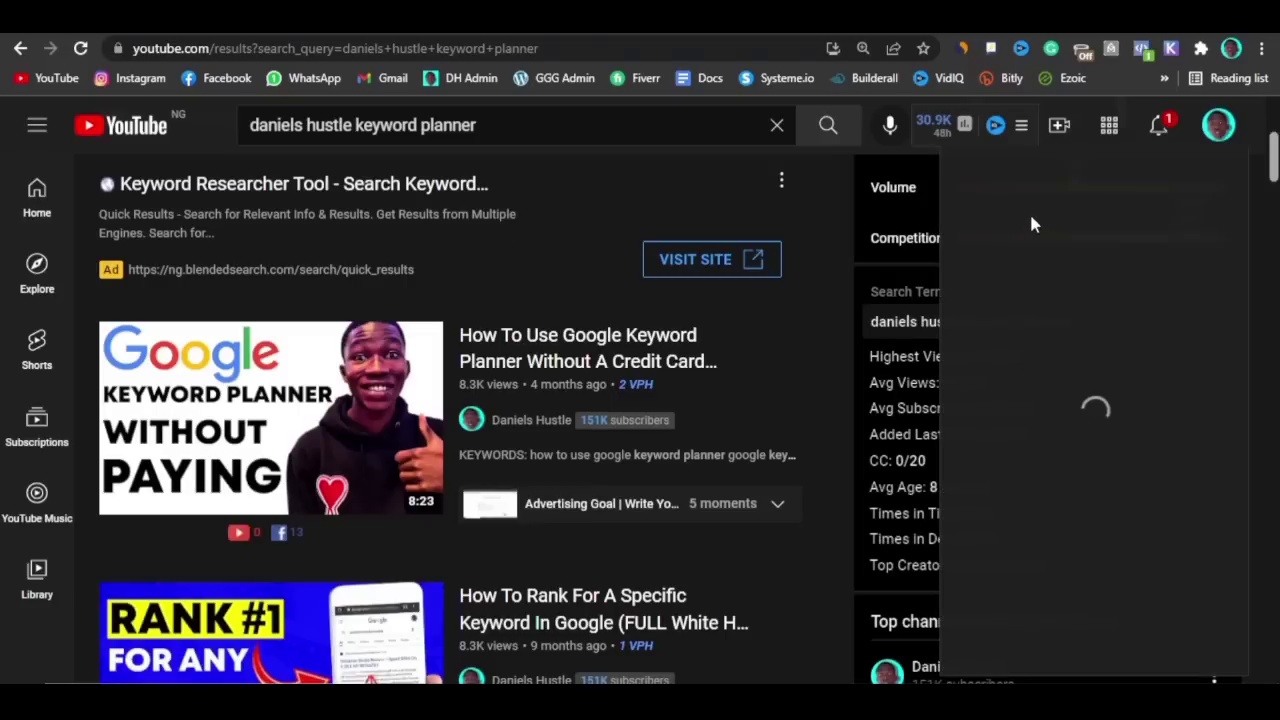